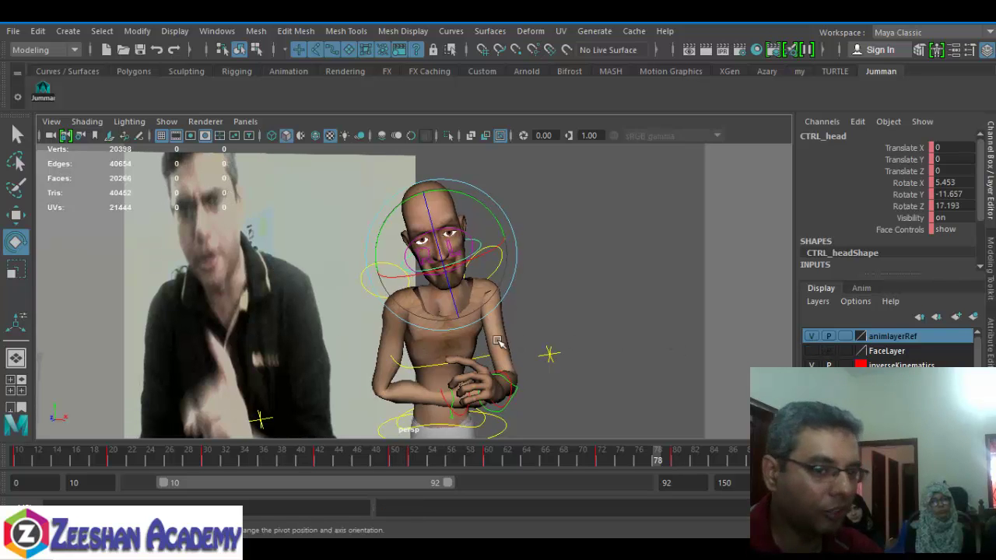
# Scrub through the animation, return to frame 10 and make the FaceLayer controls visible.
pyautogui.moveTo(488, 454); pyautogui.dragTo(37, 484)
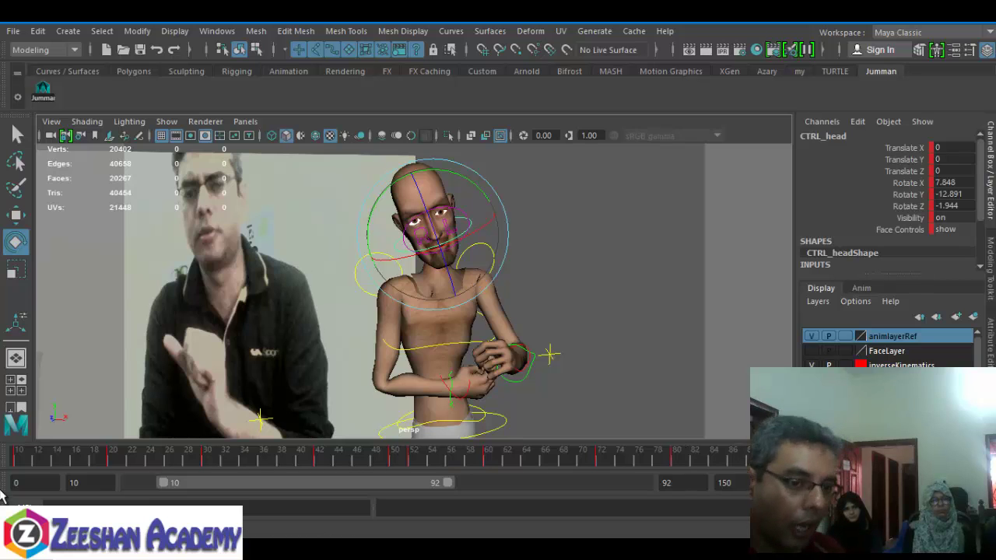
pyautogui.click(22, 464)
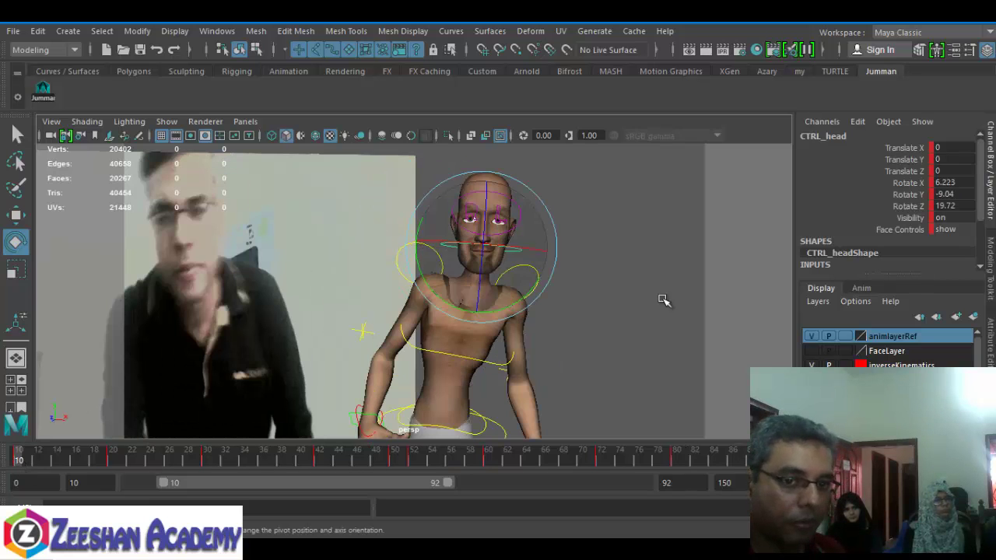
pyautogui.click(813, 351)
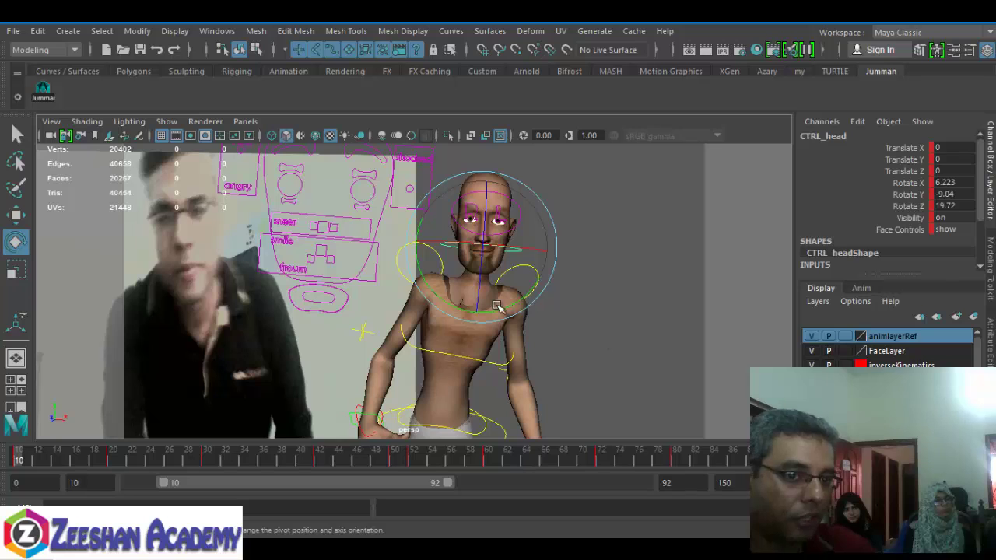
pyautogui.keyDown('alt'); pyautogui.moveTo(497, 305); pyautogui.dragTo(519, 325, button='middle'); pyautogui.keyUp('alt')
pyautogui.keyDown('alt'); pyautogui.moveTo(519, 325); pyautogui.dragTo(661, 333, button='right'); pyautogui.keyUp('alt')
pyautogui.keyDown('alt'); pyautogui.moveTo(488, 245); pyautogui.dragTo(496, 269, button='middle'); pyautogui.keyUp('alt')
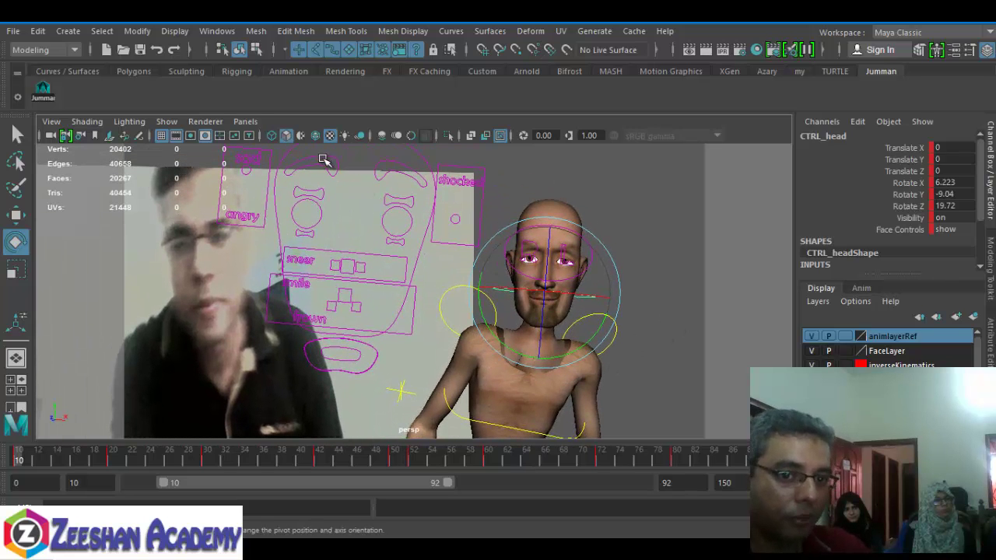
# Hide the animlayerRef layer so the facial controls stand clear of the video reference plane.
pyautogui.moveTo(323, 159); pyautogui.dragTo(398, 143)
pyautogui.press('w')
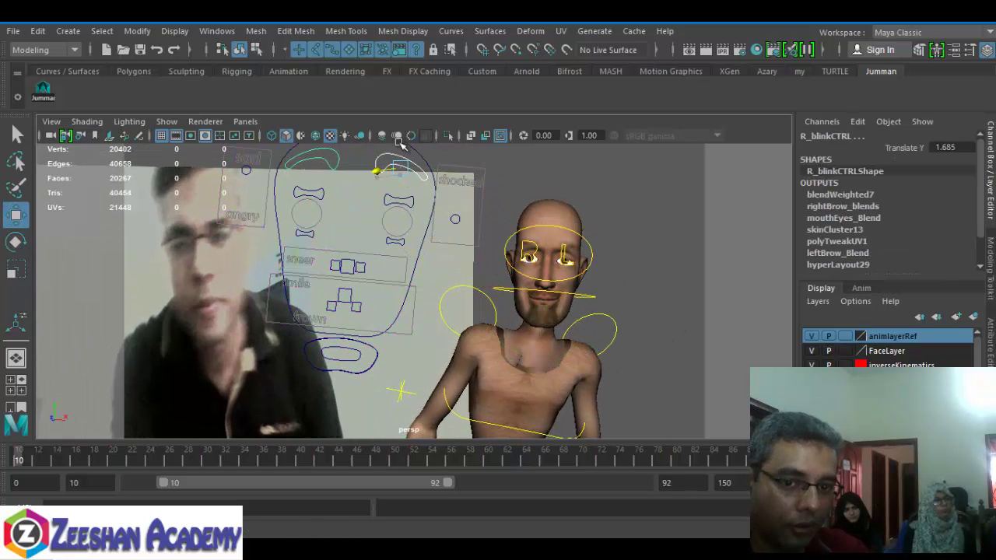
pyautogui.click(458, 217)
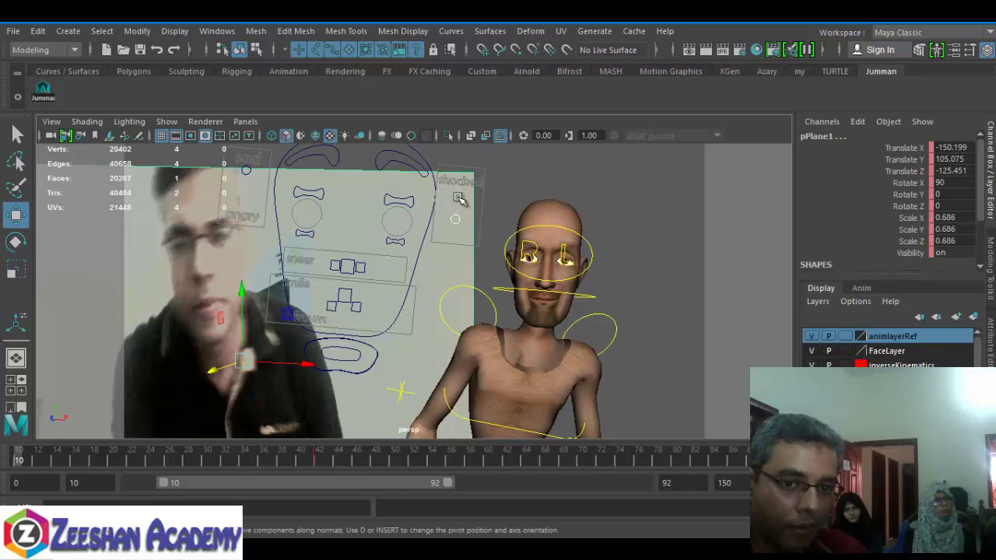
pyautogui.click(812, 336)
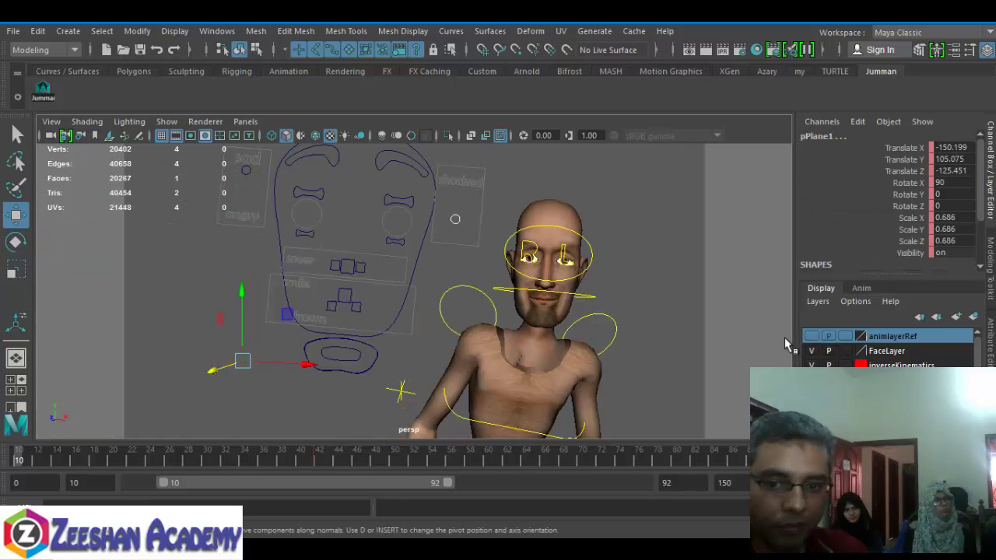
pyautogui.keyDown('alt'); pyautogui.moveTo(350, 188); pyautogui.dragTo(347, 206, button='middle'); pyautogui.keyUp('alt')
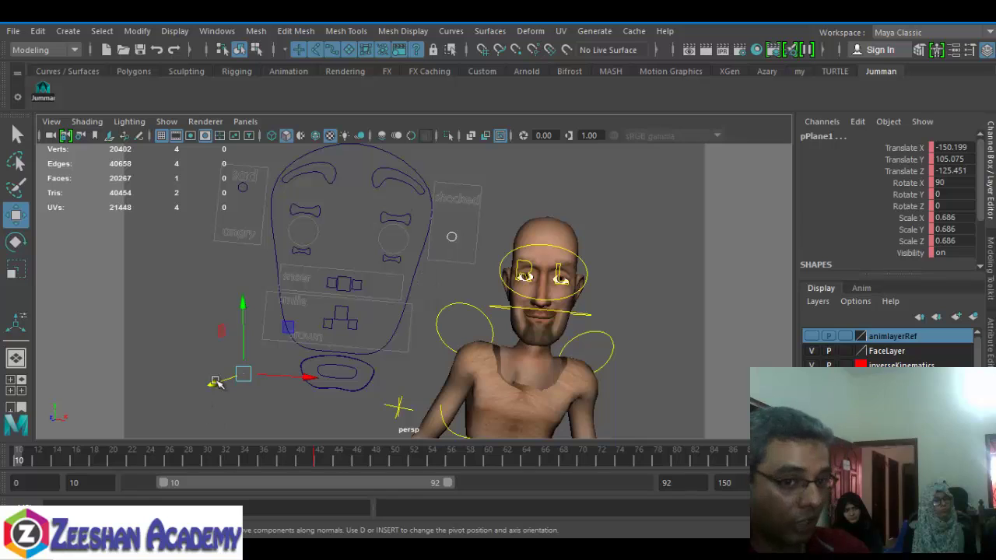
# Adjust the shocked control slightly and lower the sad/angry control to a Translate Y of -4.
pyautogui.click(454, 235)
pyautogui.moveTo(455, 229)
pyautogui.mouseDown()
pyautogui.moveTo(458, 188)
pyautogui.moveTo(449, 235)
pyautogui.mouseUp()
pyautogui.moveTo(243, 184); pyautogui.dragTo(242, 240)
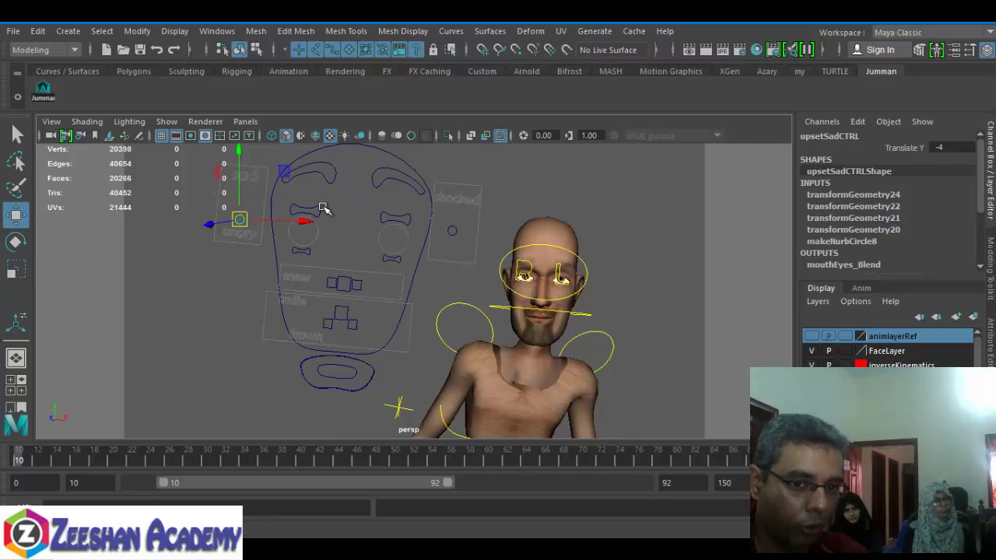
# Reposition the left eyebrow control and the left upper-eyelid control on the face panel.
pyautogui.moveTo(323, 208); pyautogui.dragTo(413, 166)
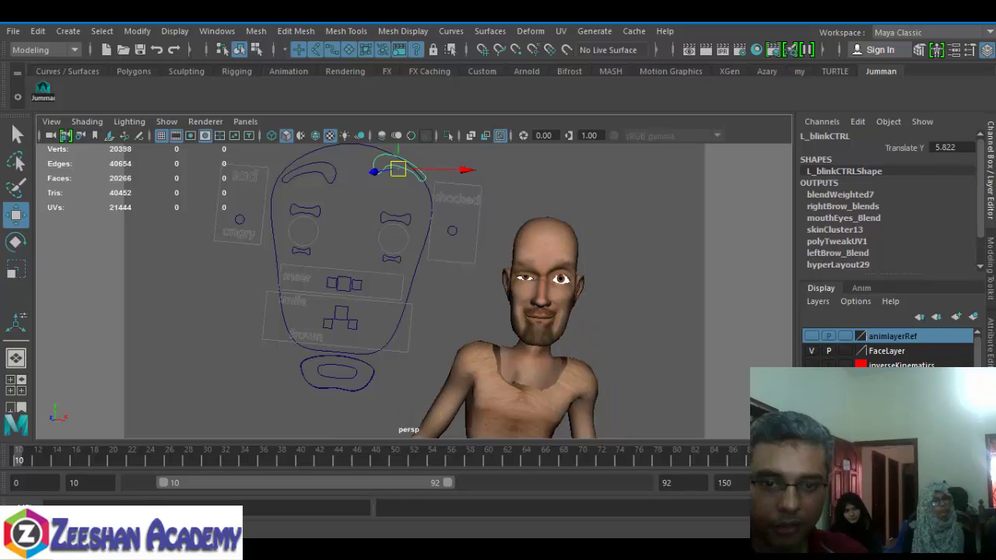
pyautogui.moveTo(400, 167); pyautogui.dragTo(395, 188)
pyautogui.moveTo(390, 204); pyautogui.dragTo(412, 238)
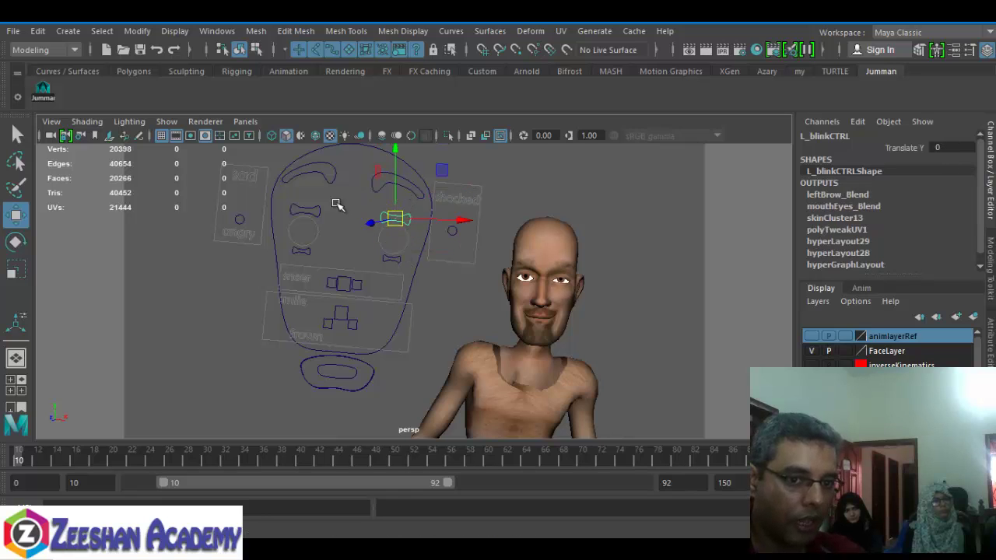
# Try out the right eyelid, right twitch and sneer controls, undoing the test movements.
pyautogui.click(319, 215)
pyautogui.moveTo(308, 214); pyautogui.dragTo(307, 262)
pyautogui.hotkey('ctrl', 'z')
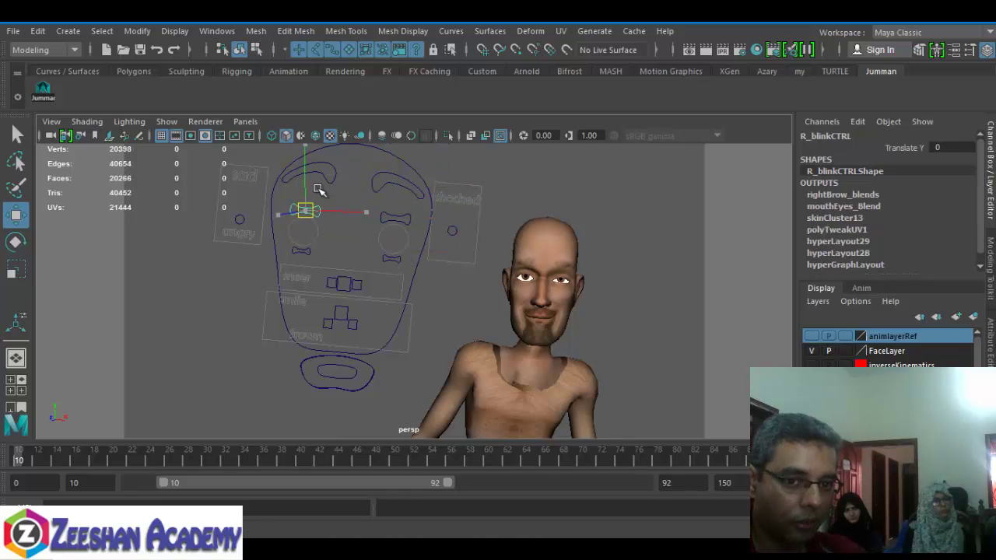
pyautogui.click(303, 252)
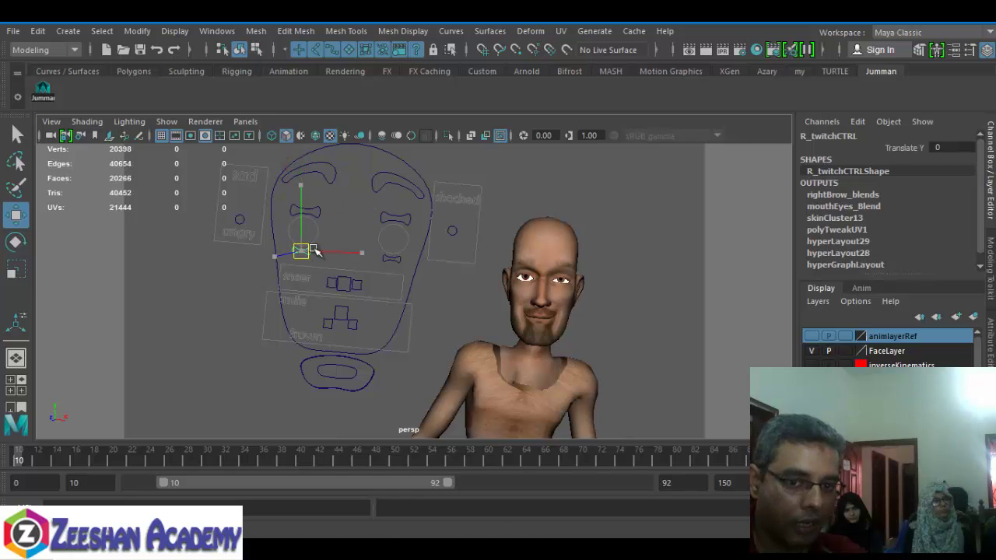
pyautogui.click(350, 286)
pyautogui.moveTo(350, 286); pyautogui.dragTo(342, 253)
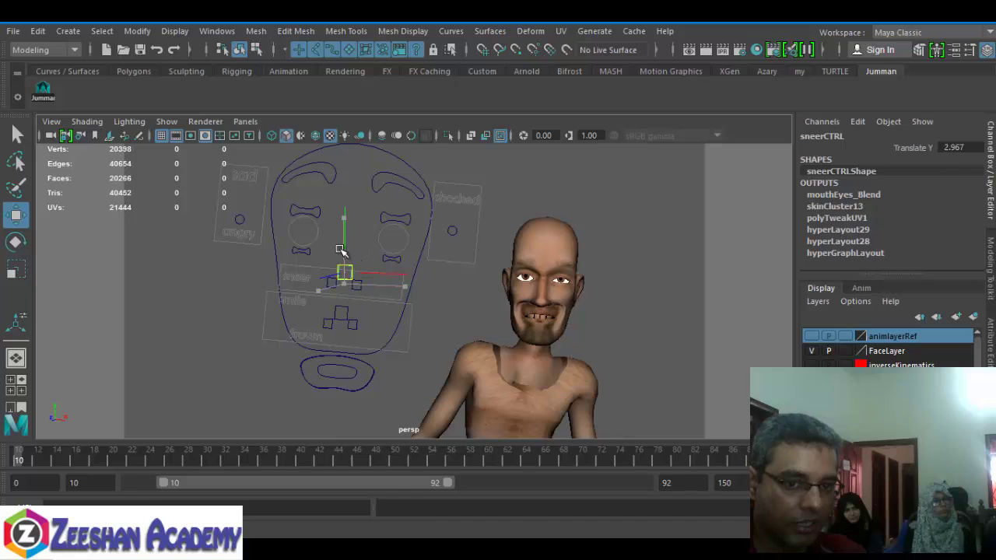
pyautogui.hotkey('ctrl', 'z')
# Try out the smile/frown and jaw controls, and undo the jaw movement.
pyautogui.click(349, 314)
pyautogui.moveTo(342, 315); pyautogui.dragTo(369, 350)
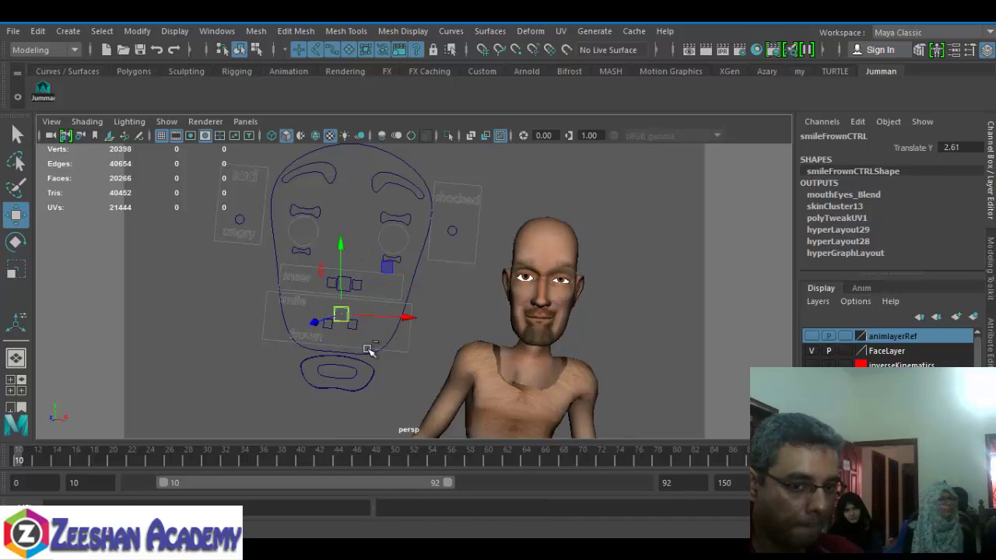
pyautogui.click(343, 385)
pyautogui.moveTo(342, 385)
pyautogui.mouseDown()
pyautogui.moveTo(334, 404)
pyautogui.moveTo(320, 400)
pyautogui.moveTo(334, 382)
pyautogui.moveTo(316, 391)
pyautogui.moveTo(377, 388)
pyautogui.moveTo(356, 355)
pyautogui.moveTo(341, 388)
pyautogui.mouseUp()
pyautogui.hotkey('ctrl', 'z')
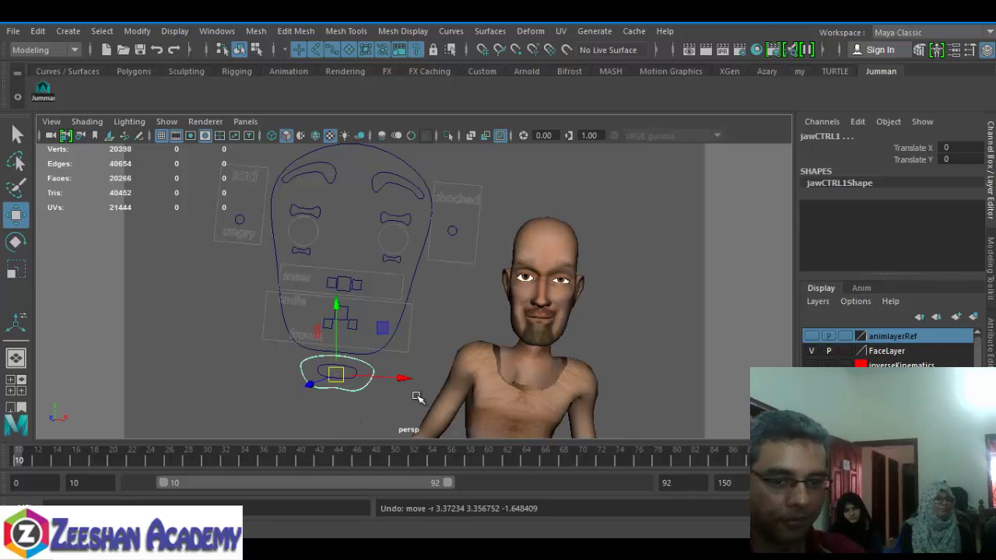
# Show the animlayerRef layer again and frame the face panel together with the character's head.
pyautogui.keyDown('alt'); pyautogui.moveTo(417, 363); pyautogui.dragTo(456, 349, button='right'); pyautogui.keyUp('alt')
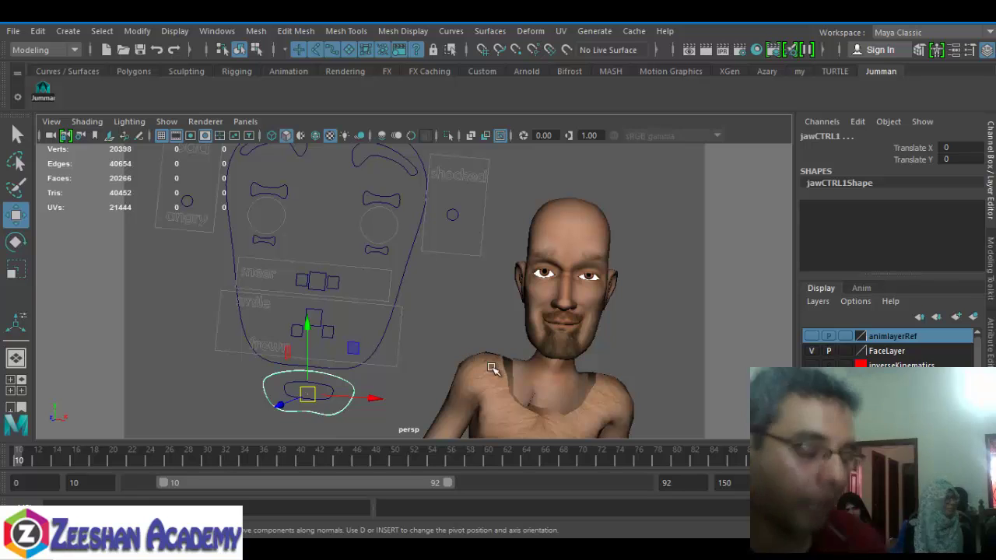
pyautogui.click(810, 337)
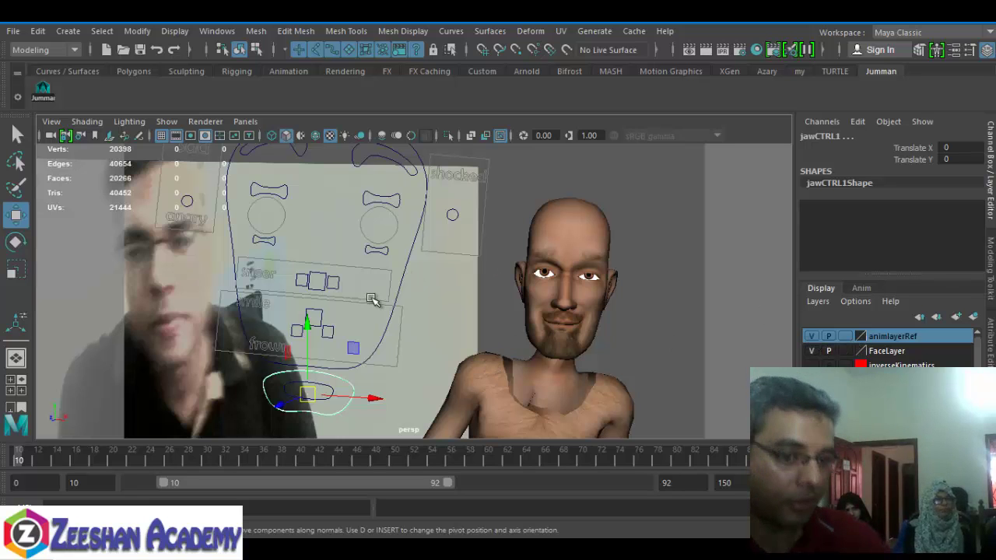
pyautogui.keyDown('alt'); pyautogui.moveTo(408, 310); pyautogui.dragTo(447, 320, button='middle'); pyautogui.keyUp('alt')
pyautogui.keyDown('alt'); pyautogui.moveTo(447, 320); pyautogui.dragTo(427, 317); pyautogui.keyUp('alt')
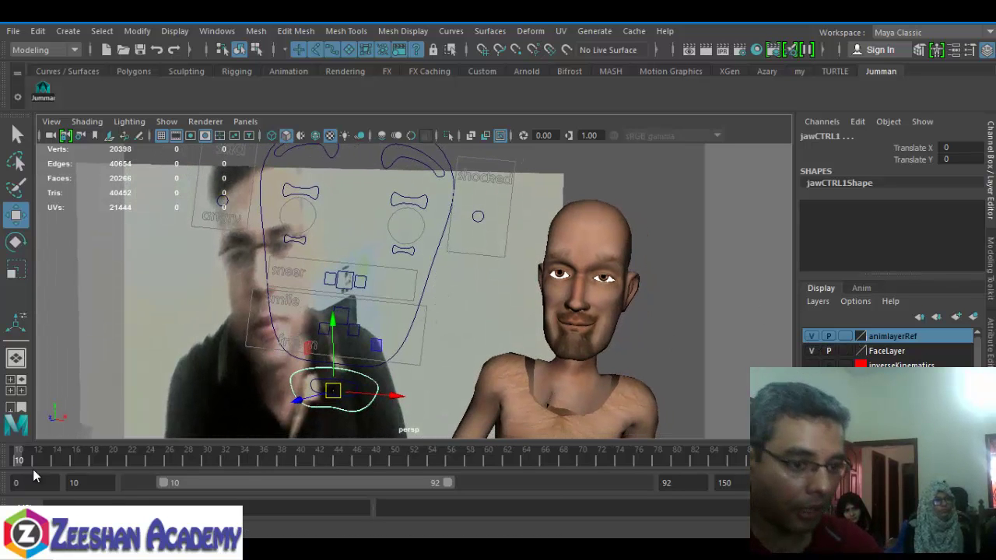
pyautogui.scroll(-2, 322, 264)
# Turn off surface selection and select all the face panel curves without the body mesh or reference plane.
pyautogui.moveTo(247, 182); pyautogui.dragTo(465, 364)
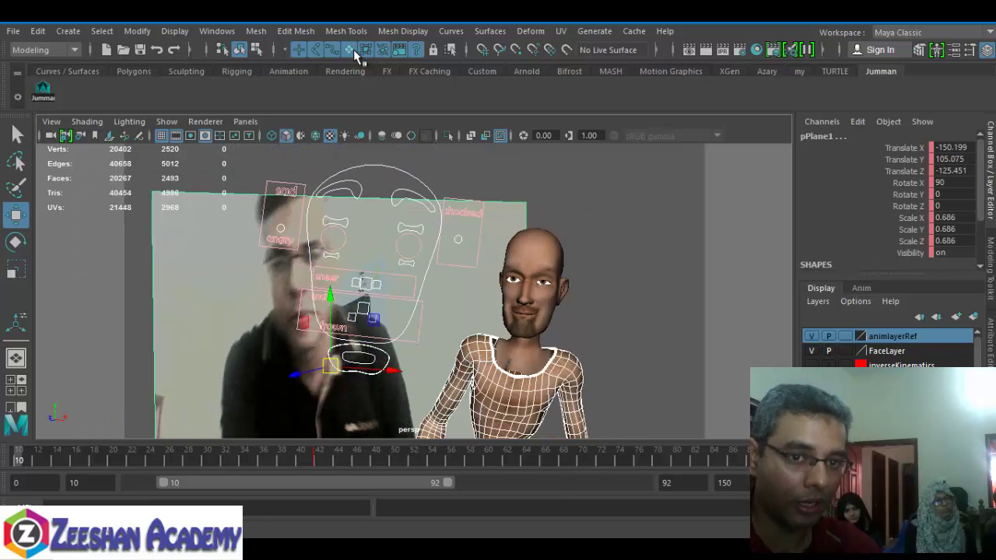
pyautogui.click(245, 121)
pyautogui.click(246, 174)
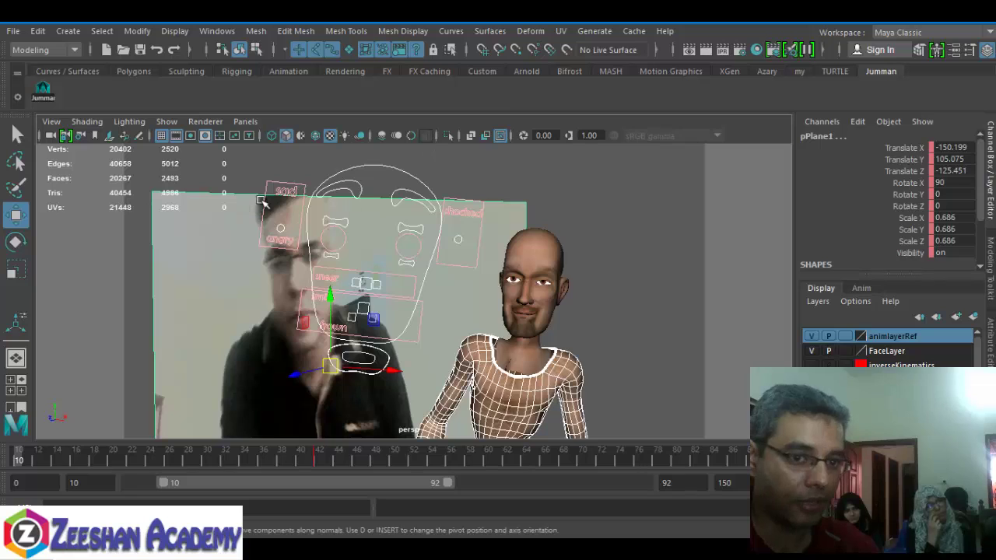
pyautogui.click(246, 175)
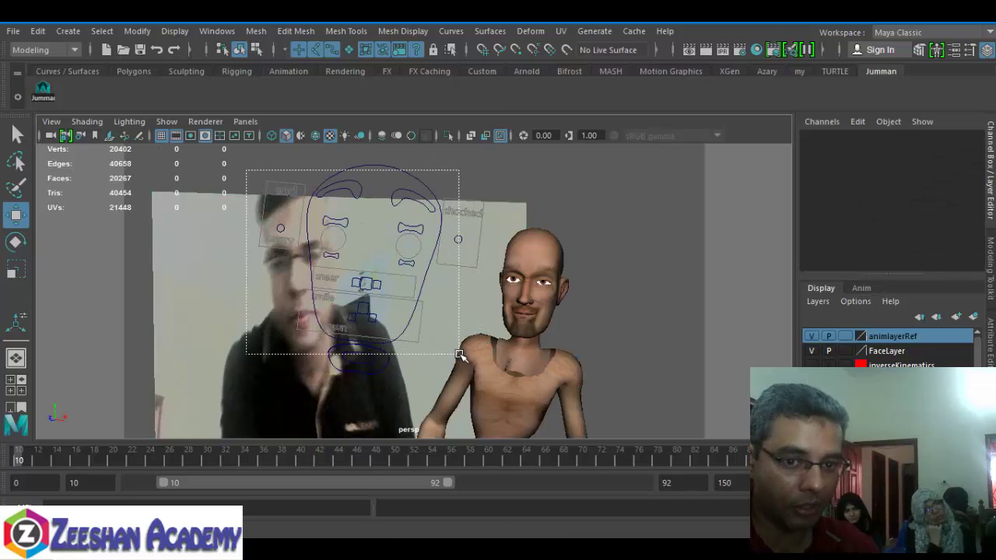
pyautogui.hotkey('ctrl', 'z')
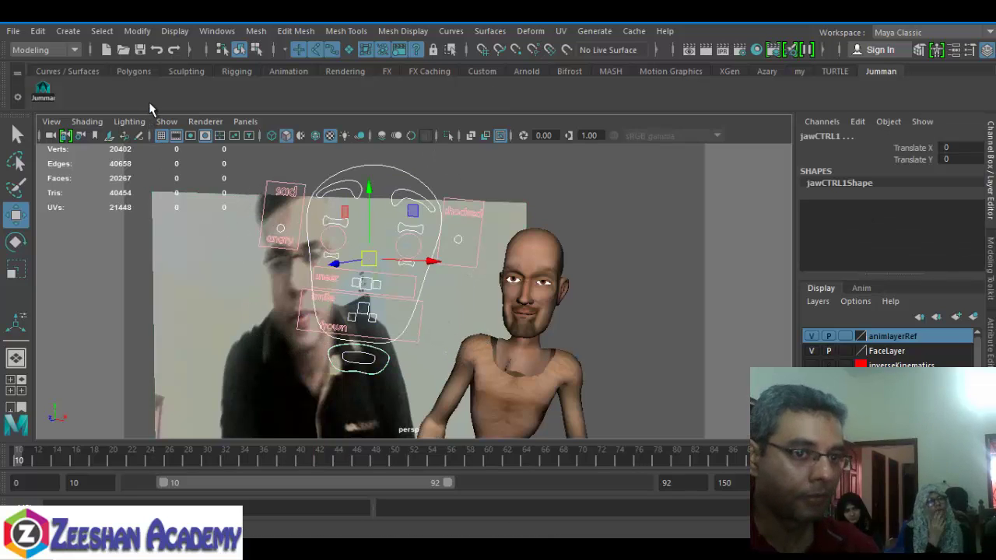
# Open the Script Editor, clear its history and deselect all face controls.
pyautogui.click(987, 509)
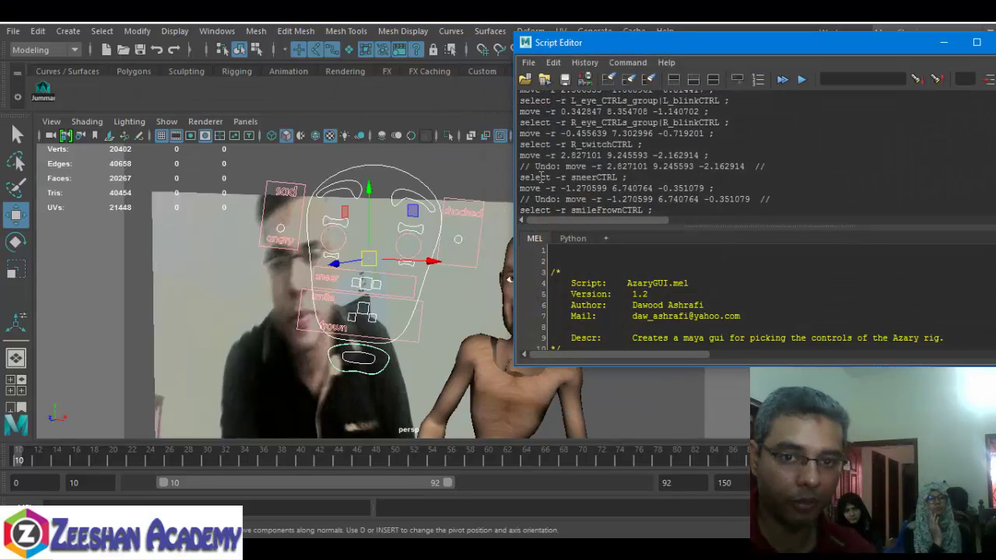
pyautogui.click(611, 84)
pyautogui.click(465, 163)
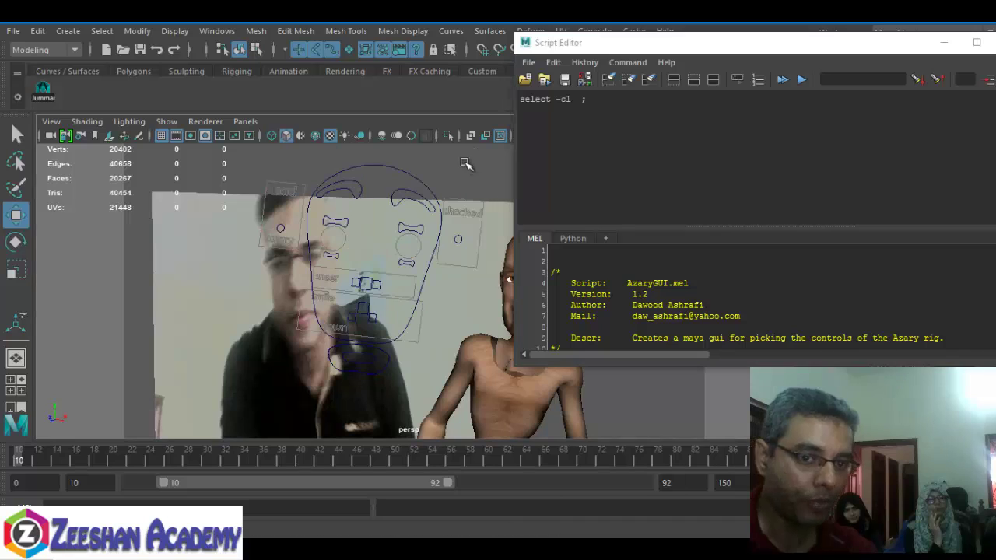
# Select both eyebrow controls and add the shocked, sad/angry, both upper-eyelid and sneer controls to the selection.
pyautogui.click(348, 180)
pyautogui.keyDown('shift'); pyautogui.click(400, 201); pyautogui.keyUp('shift')
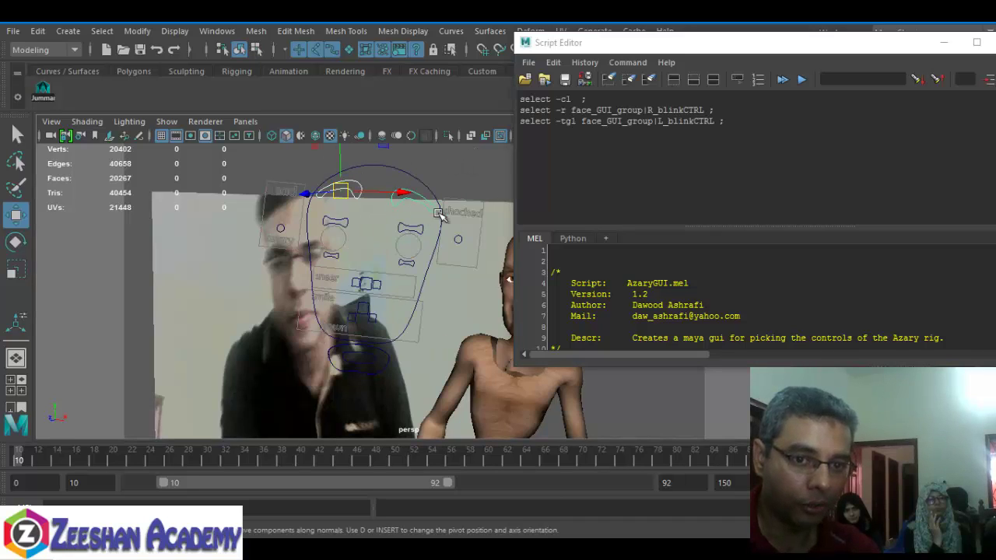
pyautogui.keyDown('shift'); pyautogui.moveTo(450, 228); pyautogui.dragTo(466, 244); pyautogui.keyUp('shift')
pyautogui.keyDown('shift'); pyautogui.moveTo(268, 220); pyautogui.dragTo(290, 236); pyautogui.keyUp('shift')
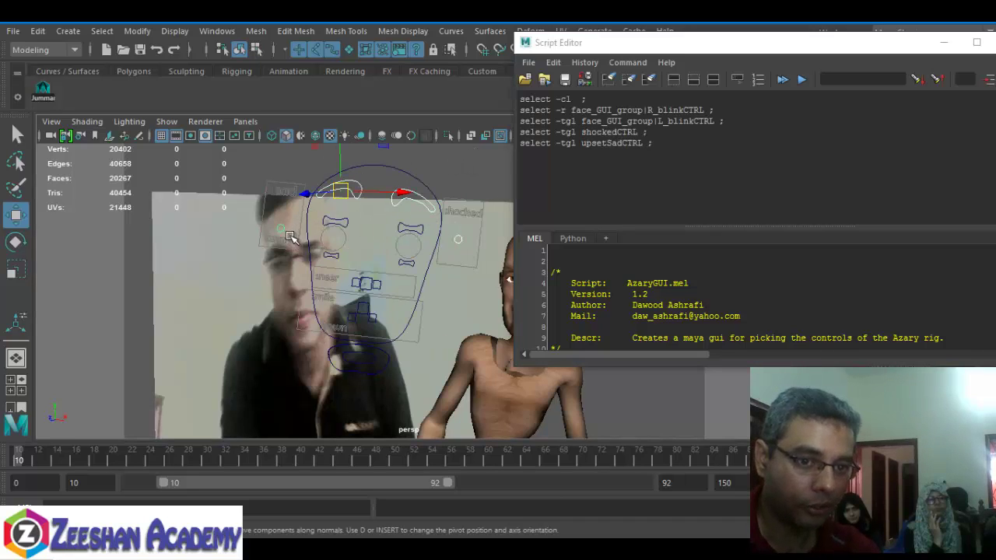
pyautogui.keyDown('shift'); pyautogui.click(345, 223); pyautogui.keyUp('shift')
pyautogui.keyDown('shift'); pyautogui.click(409, 229); pyautogui.keyUp('shift')
pyautogui.keyDown('shift'); pyautogui.click(370, 286); pyautogui.keyUp('shift')
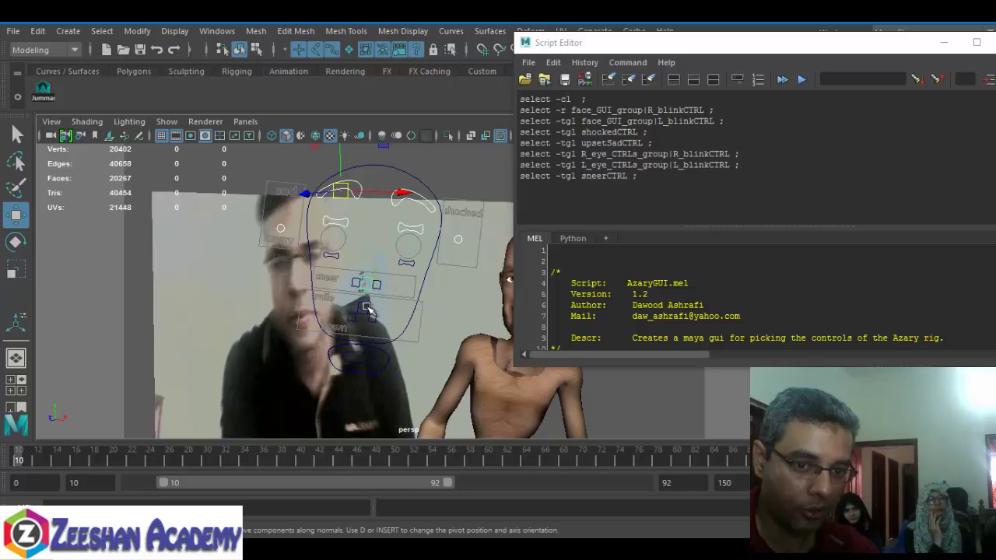
# Add the central, right and left smile/frown controls and both jaw controls to the selection.
pyautogui.keyDown('shift'); pyautogui.click(366, 308); pyautogui.keyUp('shift')
pyautogui.keyDown('shift'); pyautogui.click(352, 316); pyautogui.keyUp('shift')
pyautogui.keyDown('shift'); pyautogui.click(374, 318); pyautogui.keyUp('shift')
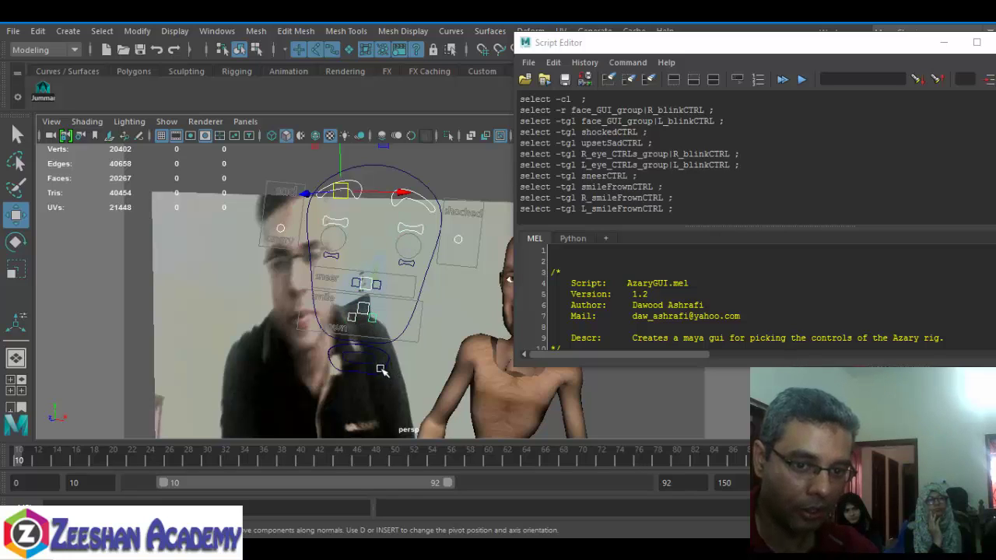
pyautogui.keyDown('shift'); pyautogui.moveTo(381, 370); pyautogui.dragTo(384, 392); pyautogui.keyUp('shift')
pyautogui.scroll(1, 569, 131)
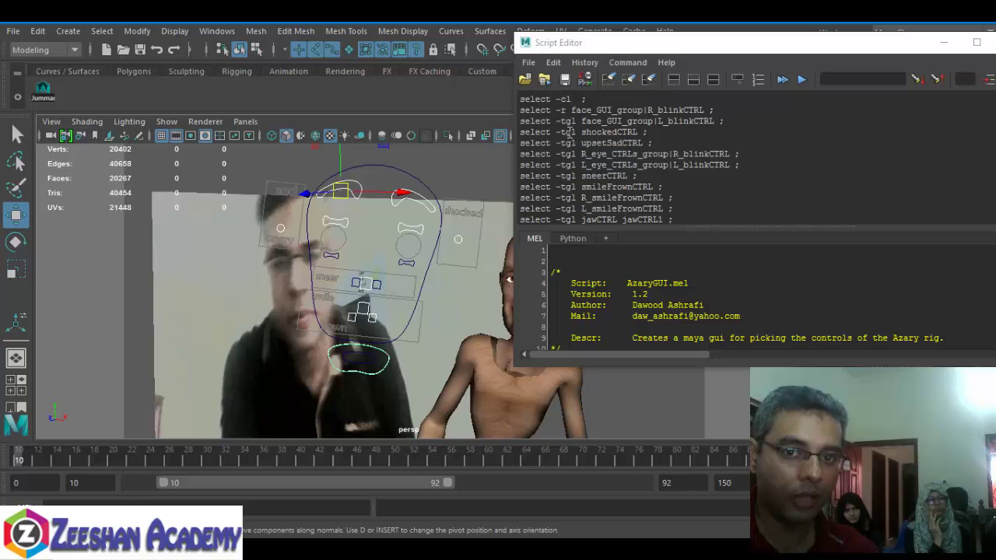
# Save the recorded selection commands as a MEL shelf item named JFace and run it to select the face controls.
pyautogui.moveTo(523, 101); pyautogui.dragTo(716, 270)
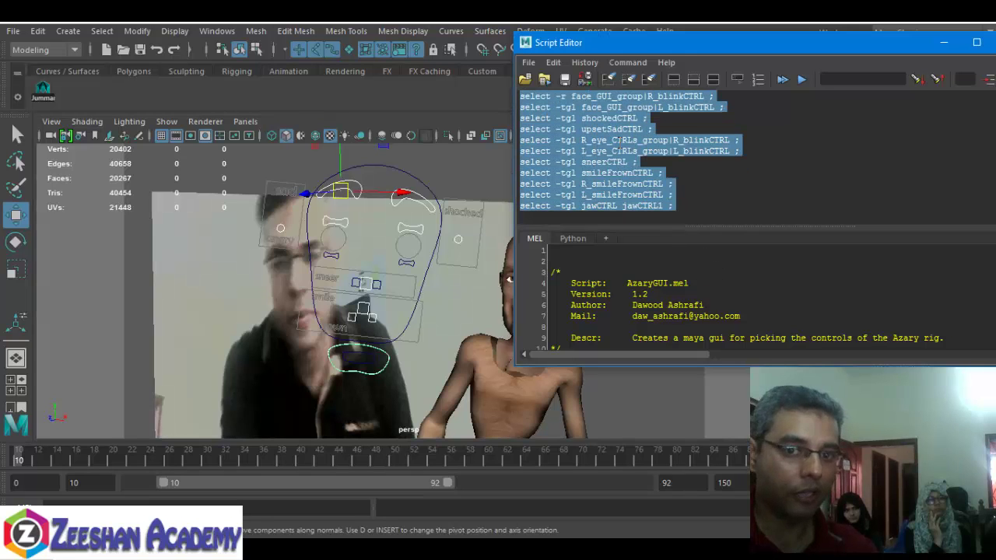
pyautogui.click(532, 66)
pyautogui.click(580, 131)
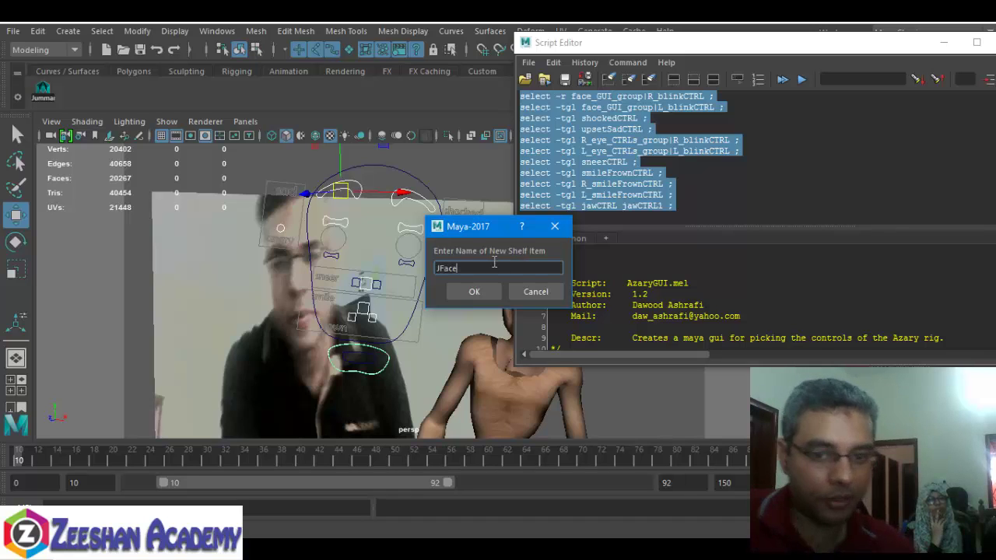
pyautogui.click(475, 292)
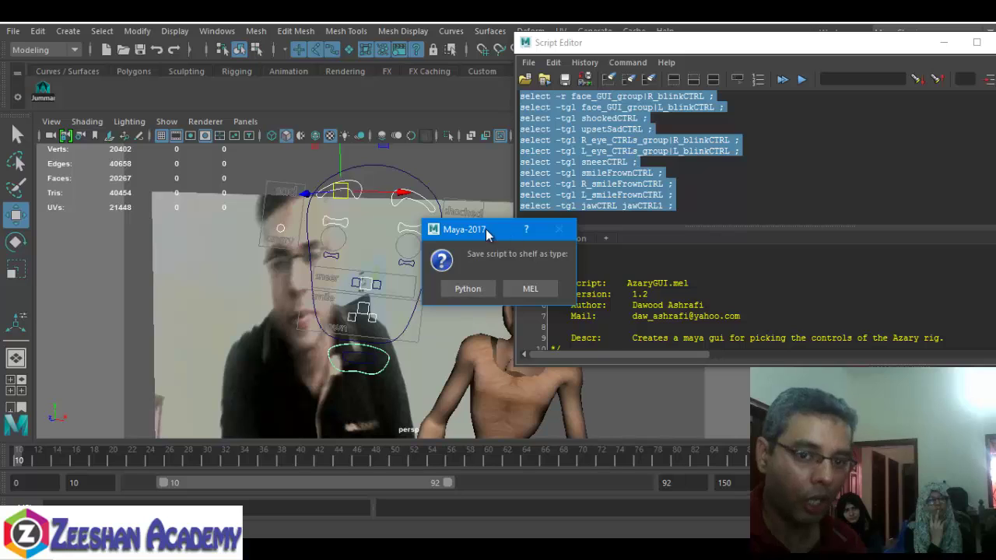
pyautogui.click(483, 266)
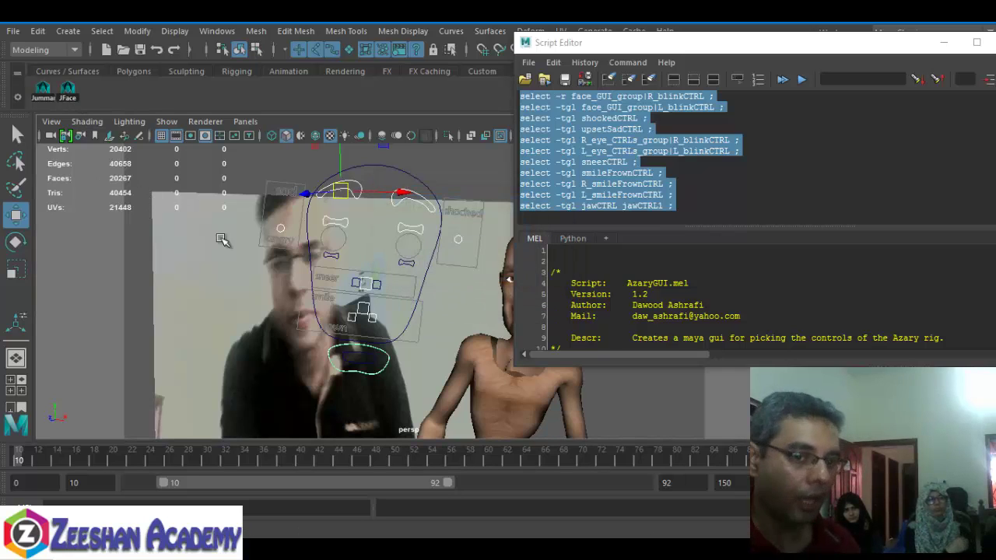
pyautogui.click(68, 95)
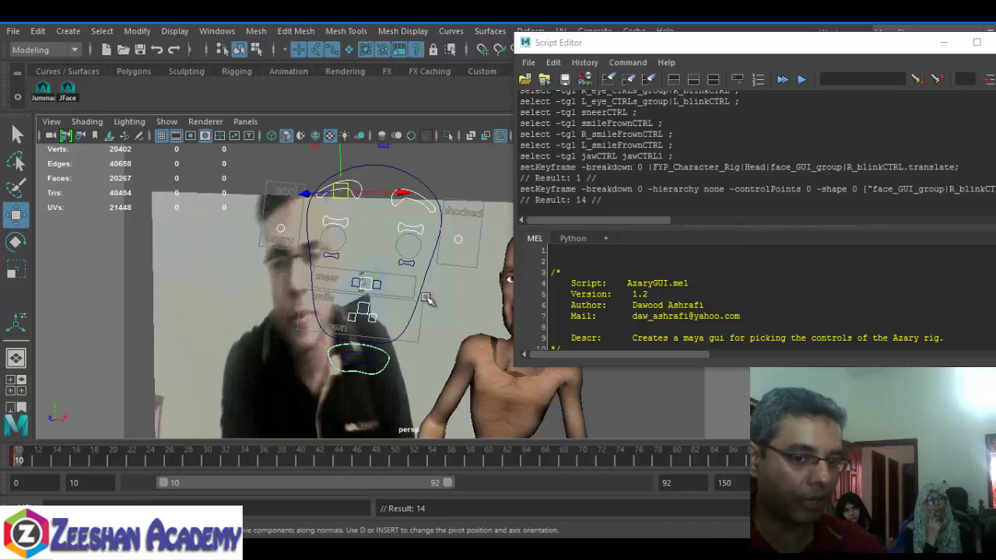
# Set a key on all selected face controls at frame 10, then deselect them and close the Script Editor.
pyautogui.press('s')
pyautogui.click(469, 150)
pyautogui.moveTo(430, 180); pyautogui.dragTo(394, 218)
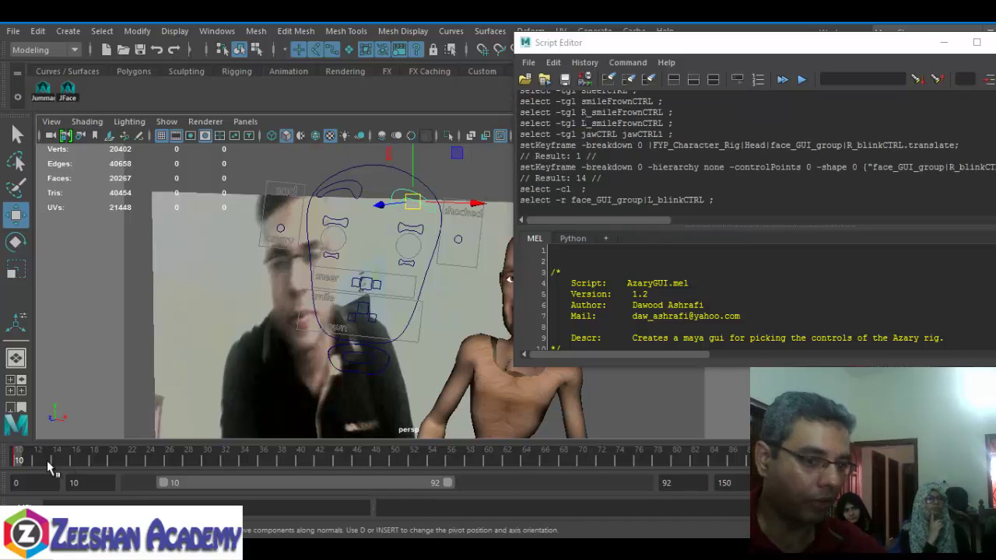
pyautogui.moveTo(885, 47); pyautogui.dragTo(805, 49)
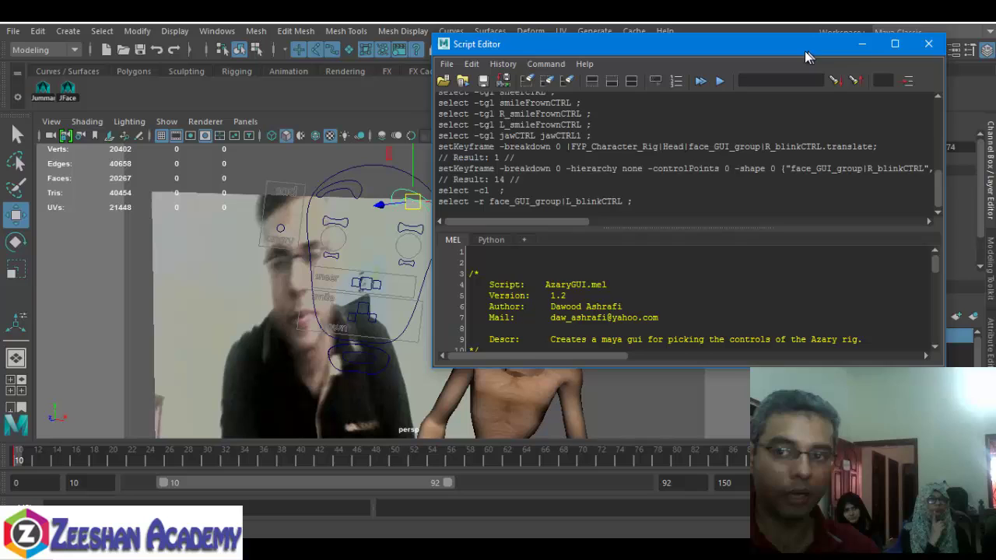
pyautogui.click(923, 40)
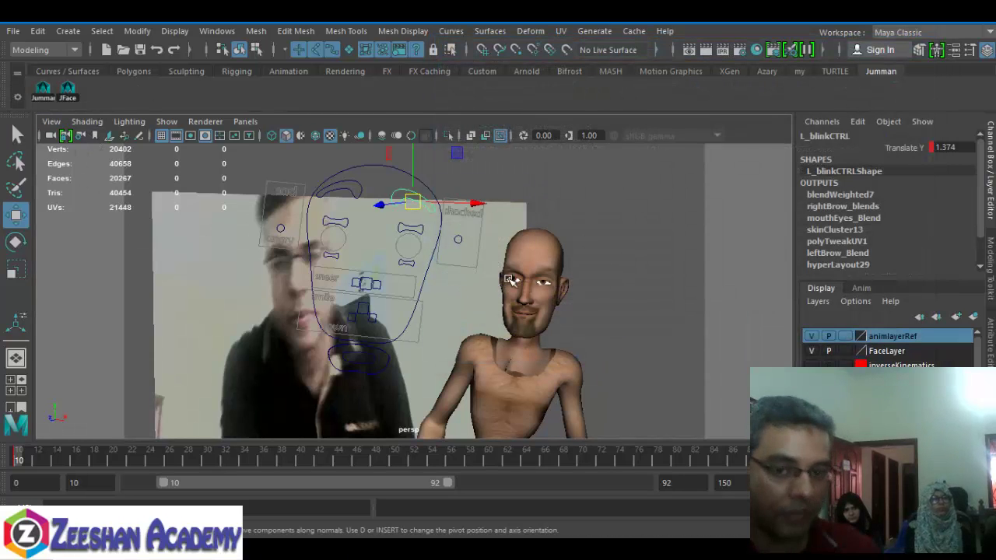
# Select both eyebrow controls and both upper-eyelid controls and set their Translate Y to 0 on frame 10.
pyautogui.scroll(2, 460, 265)
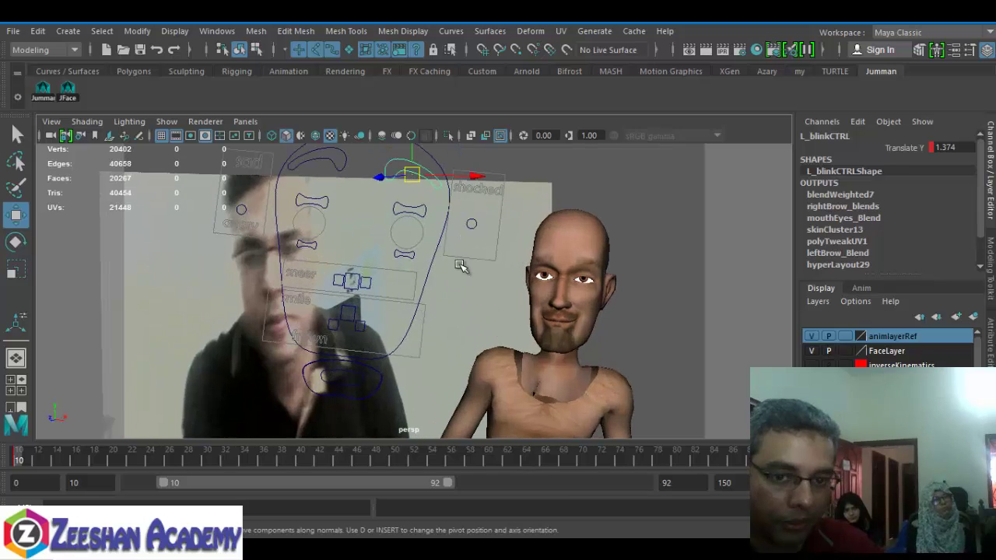
pyautogui.click(345, 168)
pyautogui.press('s')
pyautogui.moveTo(326, 166); pyautogui.dragTo(412, 227)
pyautogui.click(396, 198)
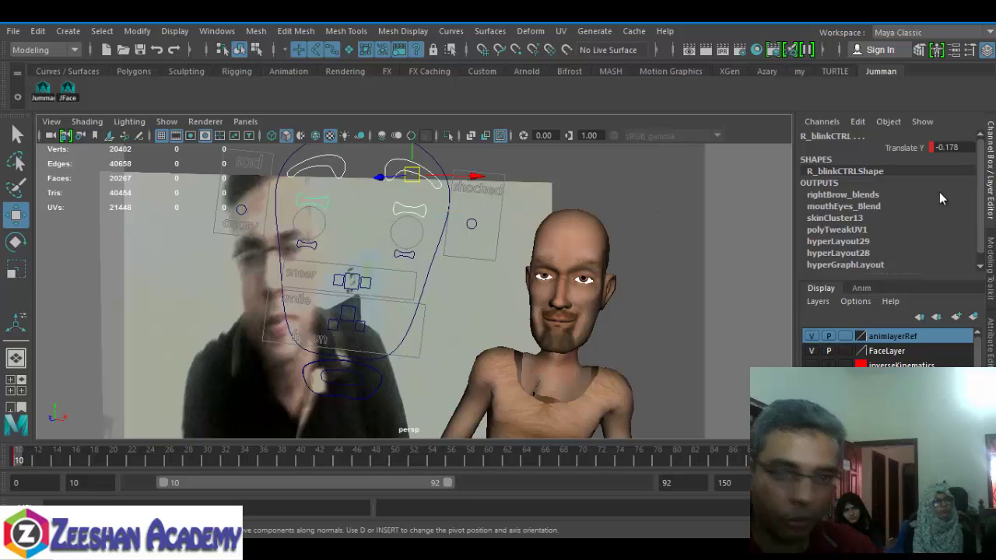
pyautogui.write('0')
pyautogui.press('Return')
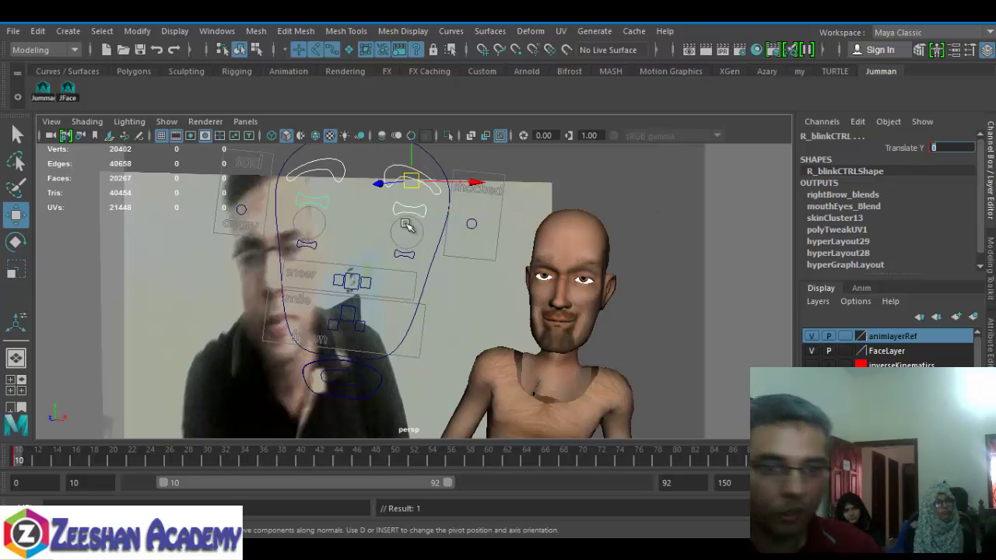
# Set the Translate Y of the sad/angry control and of the shocked control to 0.
pyautogui.click(353, 228)
pyautogui.click(401, 210)
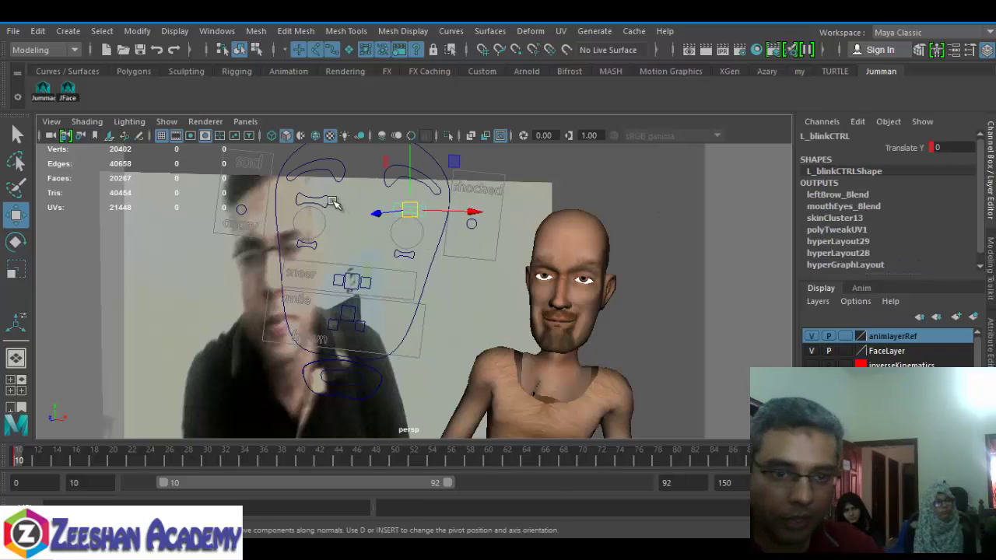
pyautogui.click(331, 201)
pyautogui.click(246, 222)
pyautogui.doubleClick(950, 148)
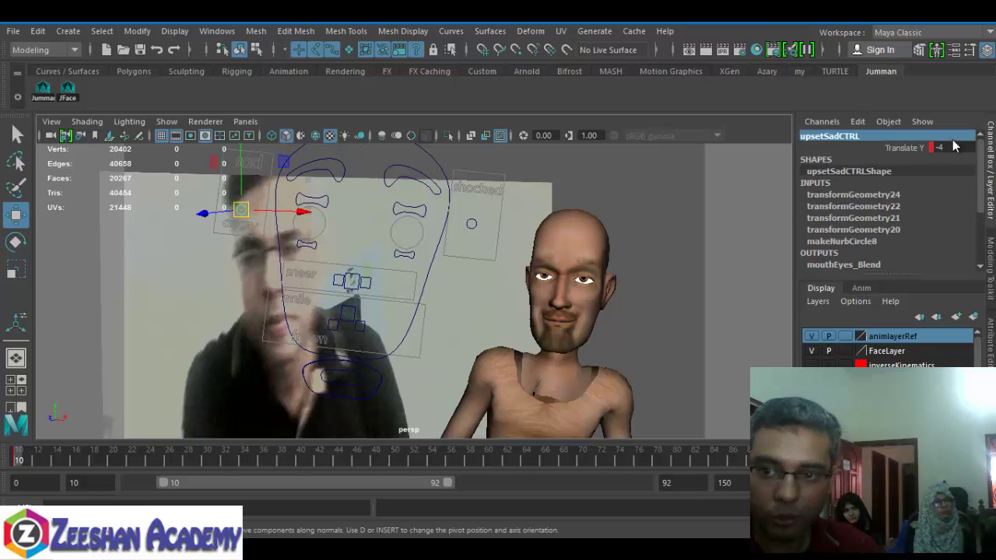
pyautogui.write('0')
pyautogui.press('Return')
pyautogui.click(472, 224)
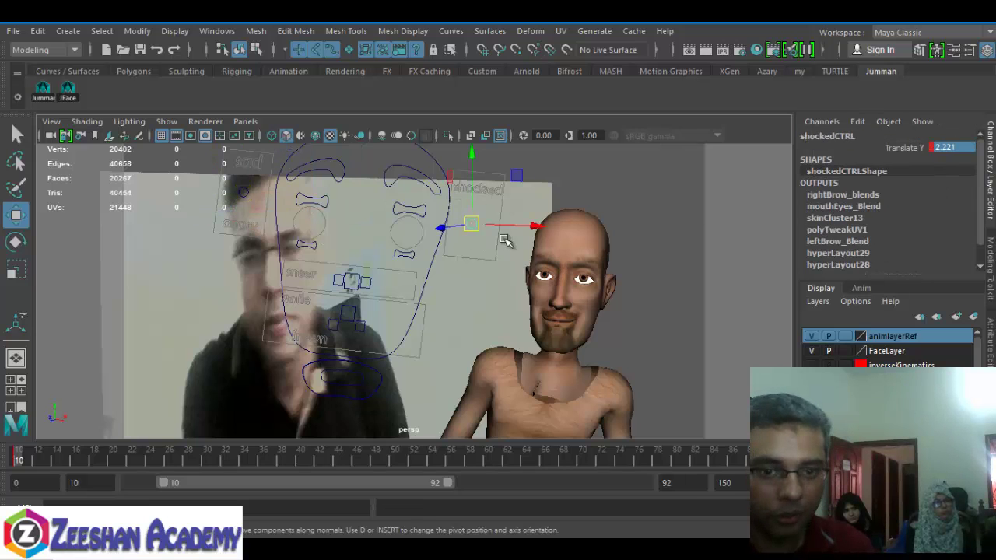
pyautogui.doubleClick(961, 148)
pyautogui.write('0')
pyautogui.press('Return')
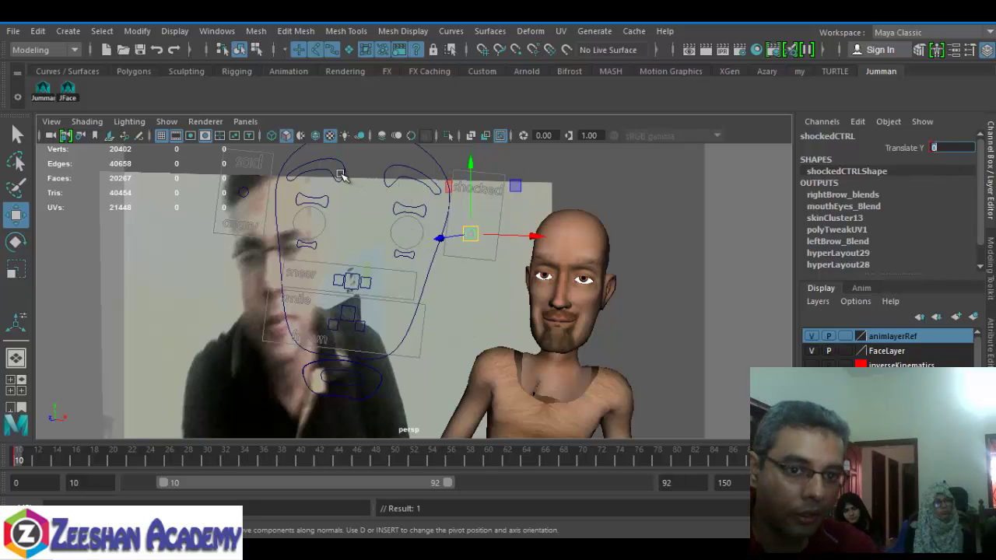
# On frame 10, raise both eyebrow controls to Translate Y 4.06 and the shocked control to 2.549.
pyautogui.click(413, 167)
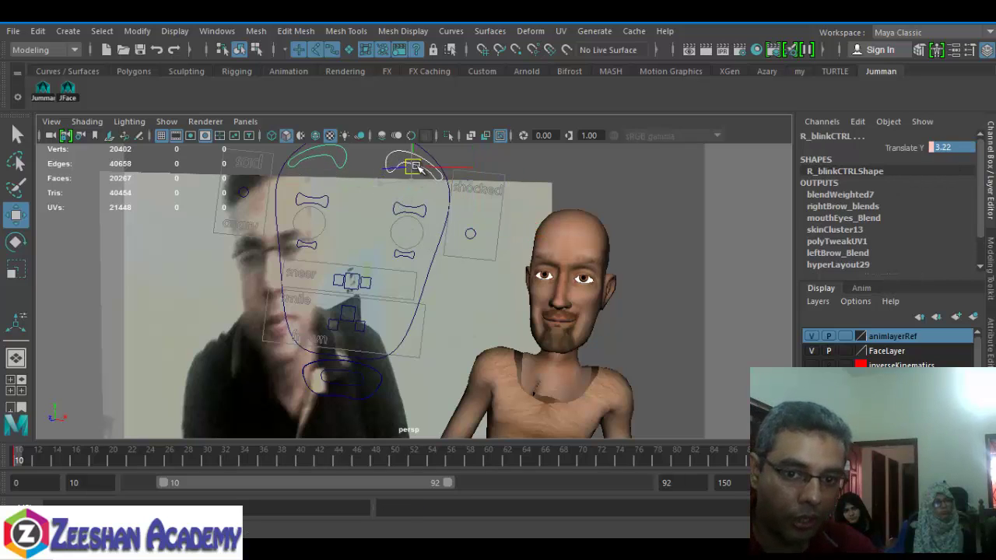
pyautogui.moveTo(471, 234); pyautogui.dragTo(473, 224)
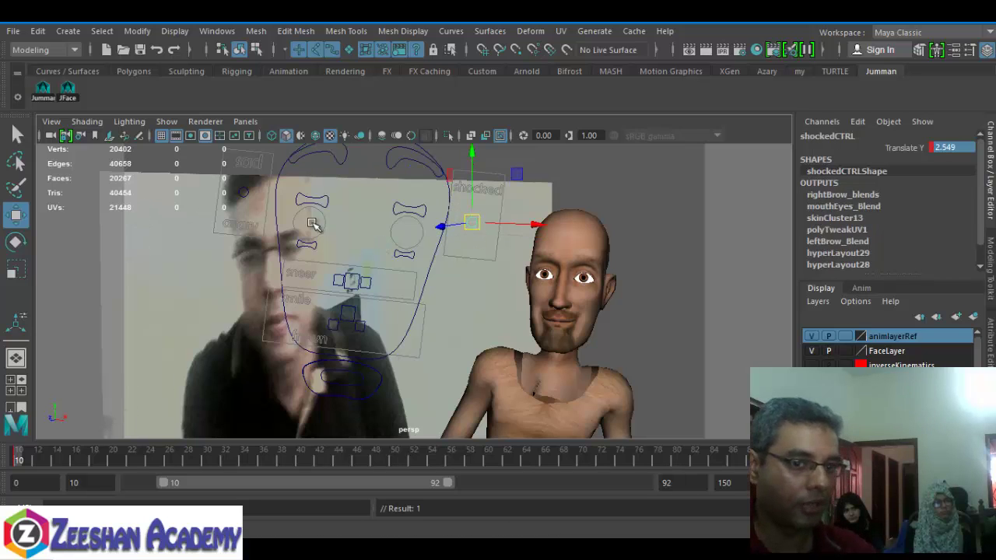
pyautogui.click(397, 171)
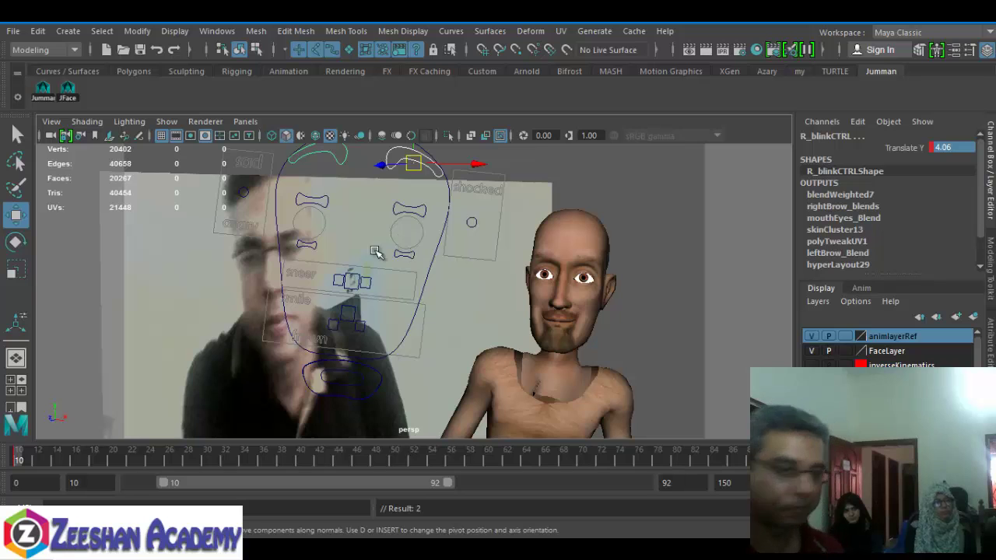
# On frame 28, lower the shocked control to 1.569 and the sad/angry control to -3.593, and key all face controls using the JFace script.
pyautogui.moveTo(32, 463); pyautogui.dragTo(188, 460)
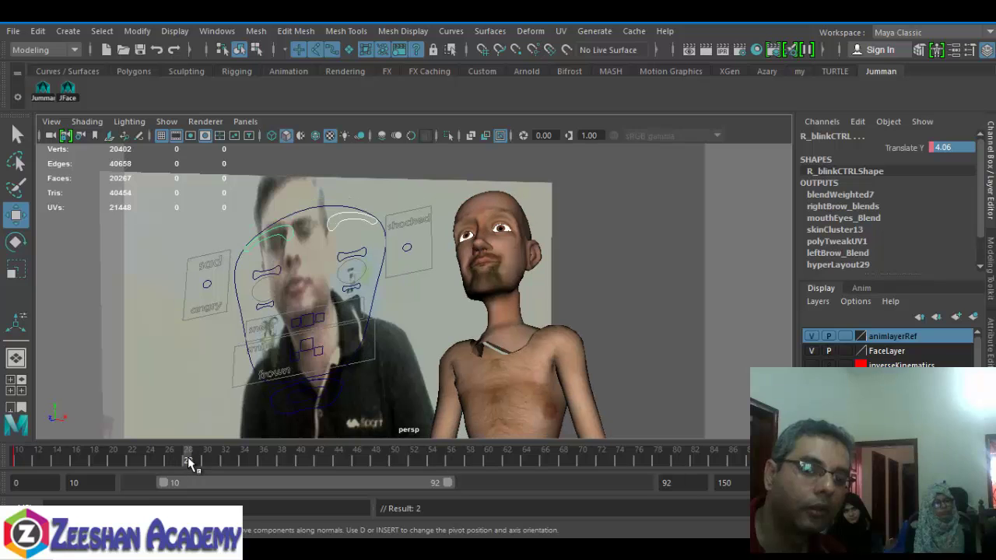
pyautogui.click(409, 244)
pyautogui.keyDown('alt'); pyautogui.moveTo(405, 243); pyautogui.dragTo(284, 208); pyautogui.keyUp('alt')
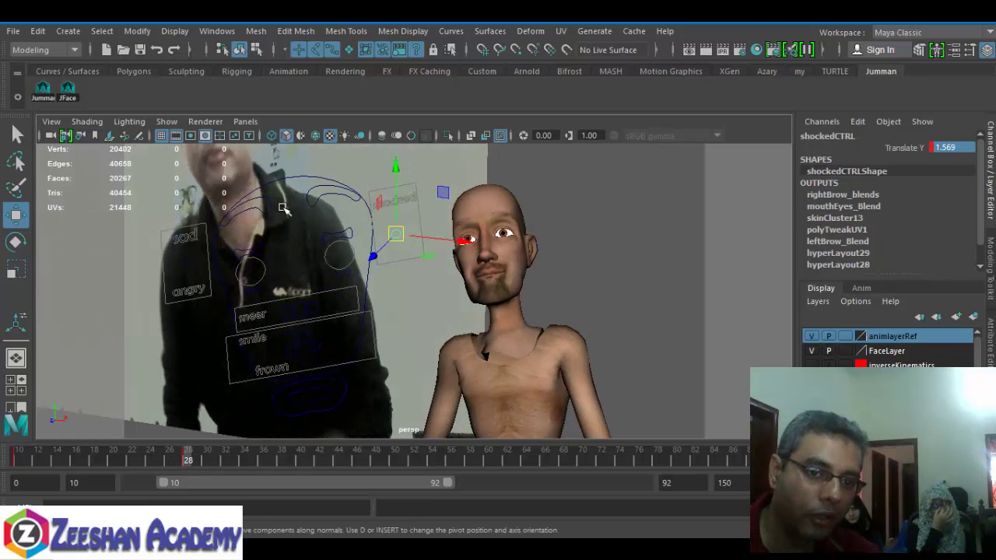
pyautogui.click(330, 198)
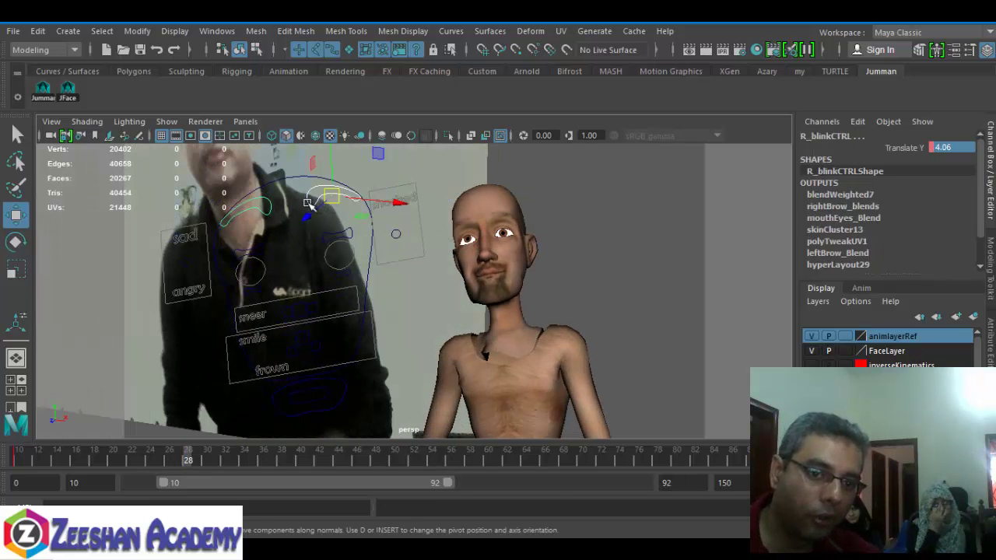
pyautogui.click(180, 241)
pyautogui.keyDown('alt'); pyautogui.moveTo(400, 309); pyautogui.dragTo(411, 283); pyautogui.keyUp('alt')
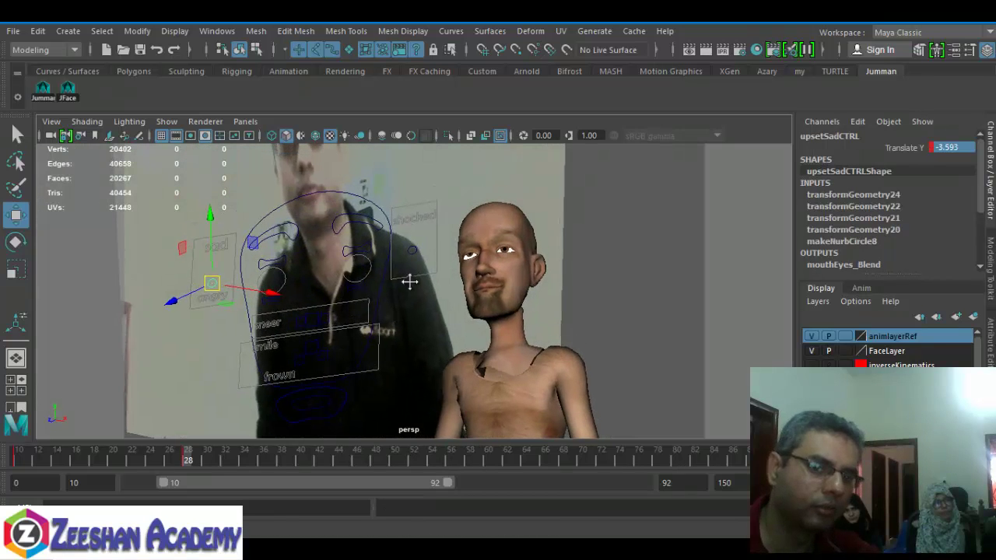
pyautogui.click(47, 90)
pyautogui.click(69, 91)
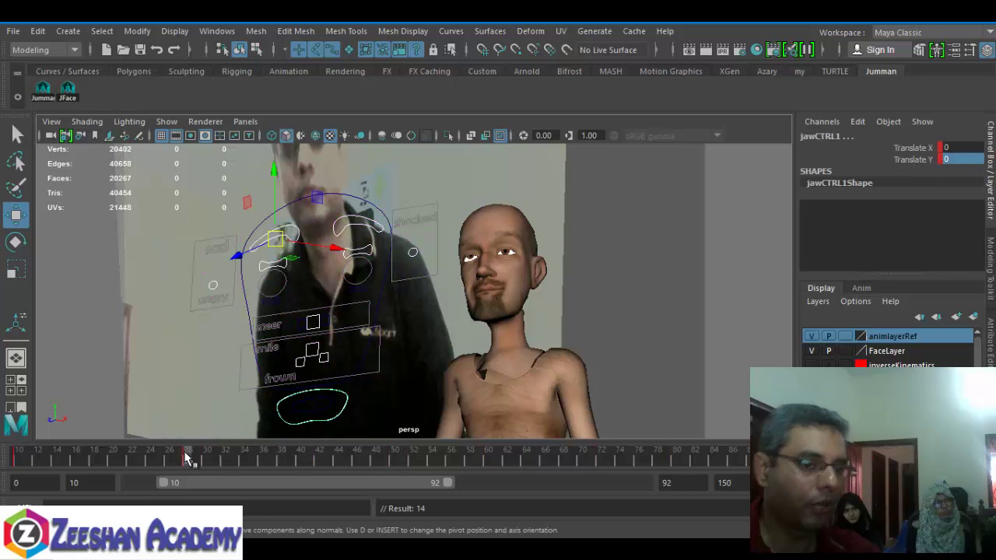
# On frame 42, raise the character's left eyebrow control, lower the sad/angry control to -4 and raise the shocked control to about 4.67.
pyautogui.moveTo(162, 458)
pyautogui.mouseDown()
pyautogui.moveTo(73, 470)
pyautogui.moveTo(320, 451)
pyautogui.mouseUp()
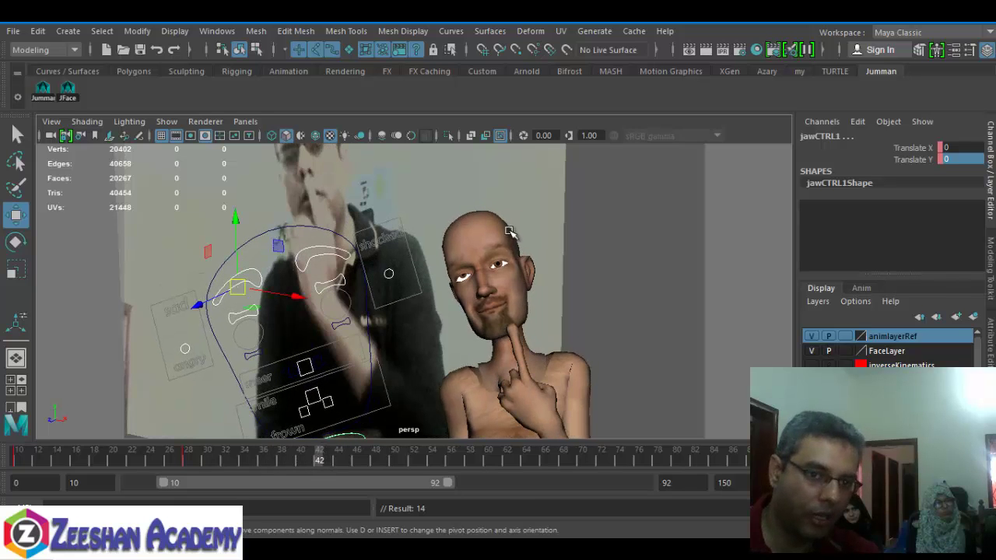
pyautogui.click(330, 296)
pyautogui.moveTo(353, 289); pyautogui.dragTo(350, 270)
pyautogui.press('s')
pyautogui.keyDown('alt'); pyautogui.moveTo(335, 323); pyautogui.dragTo(329, 277); pyautogui.keyUp('alt')
pyautogui.click(284, 315)
pyautogui.click(219, 359)
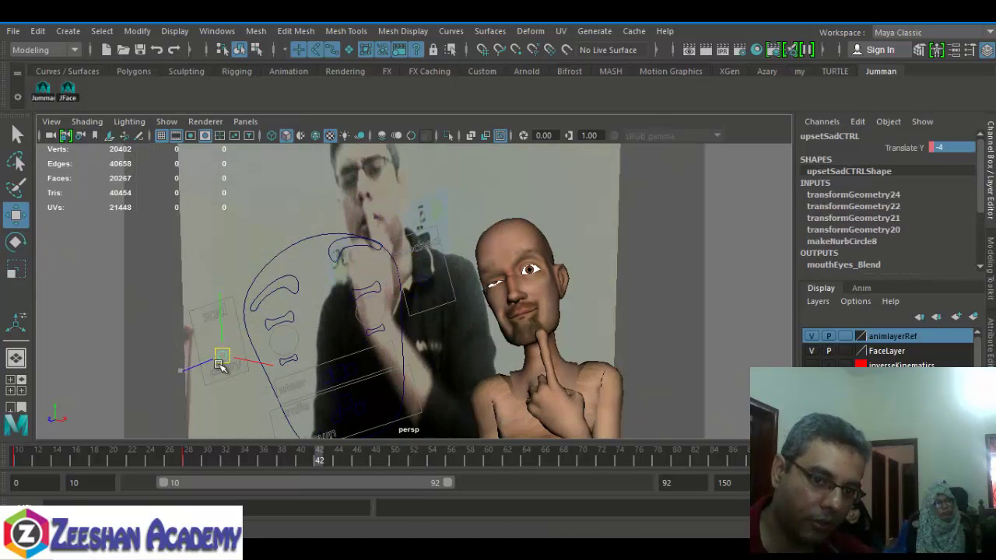
pyautogui.click(423, 272)
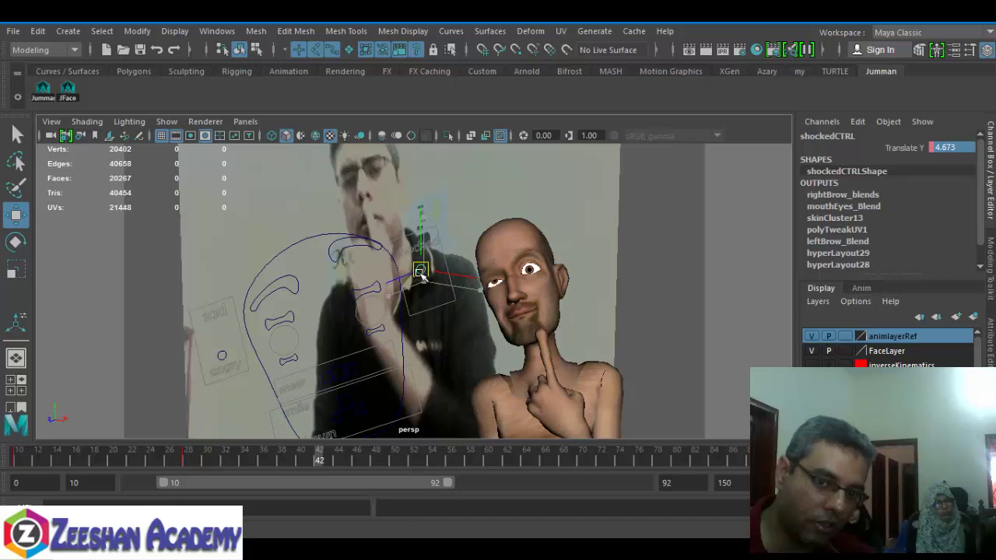
# Lower the character's right upper-eyelid control to Translate Y -4.167 and key it on frame 42.
pyautogui.click(290, 311)
pyautogui.moveTo(289, 311); pyautogui.dragTo(285, 339)
pyautogui.press('s')
pyautogui.keyDown('alt'); pyautogui.moveTo(425, 302); pyautogui.dragTo(434, 261, button='middle'); pyautogui.keyUp('alt')
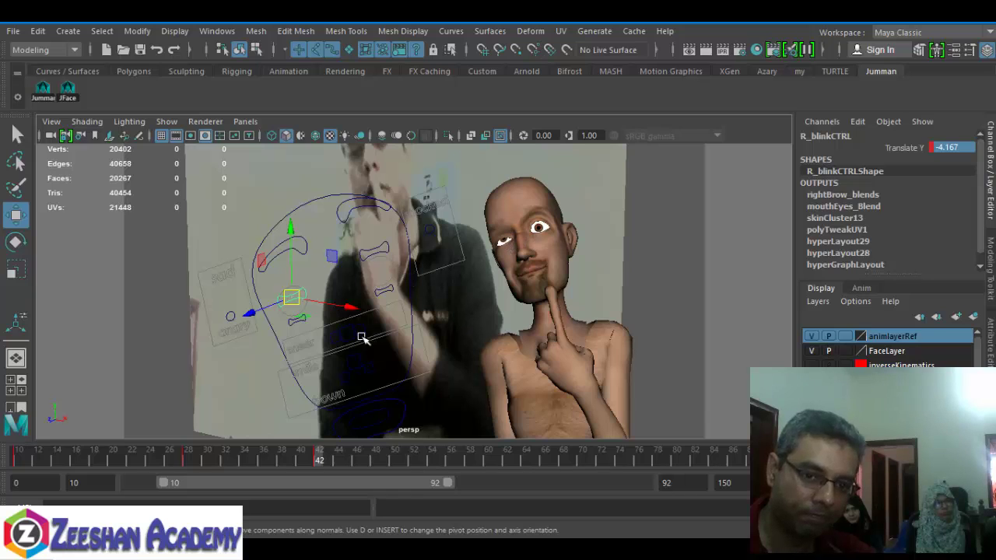
# Move the central and left smile/frown controls to Translate Y 1.029 and key all face controls on frame 42 using the JFace script.
pyautogui.click(365, 387)
pyautogui.moveTo(363, 373)
pyautogui.mouseDown()
pyautogui.moveTo(371, 366)
pyautogui.moveTo(377, 381)
pyautogui.moveTo(375, 369)
pyautogui.mouseUp()
pyautogui.press('s')
pyautogui.keyDown('alt'); pyautogui.moveTo(594, 287); pyautogui.dragTo(595, 289); pyautogui.keyUp('alt')
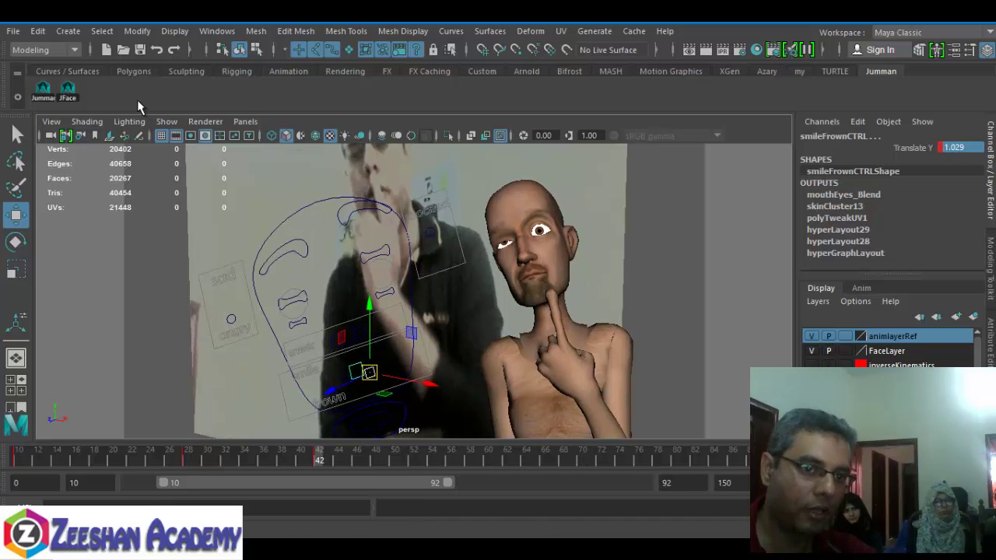
pyautogui.click(68, 94)
pyautogui.press('s')
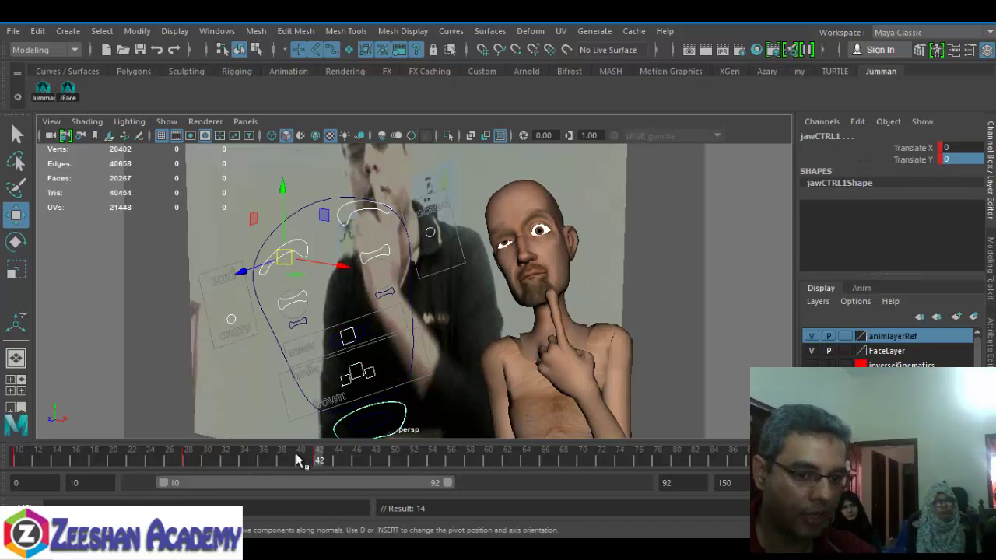
# On frame 53, reposition both eyebrow controls, bringing the right one to Translate Y about 3.2.
pyautogui.moveTo(329, 459); pyautogui.dragTo(426, 463)
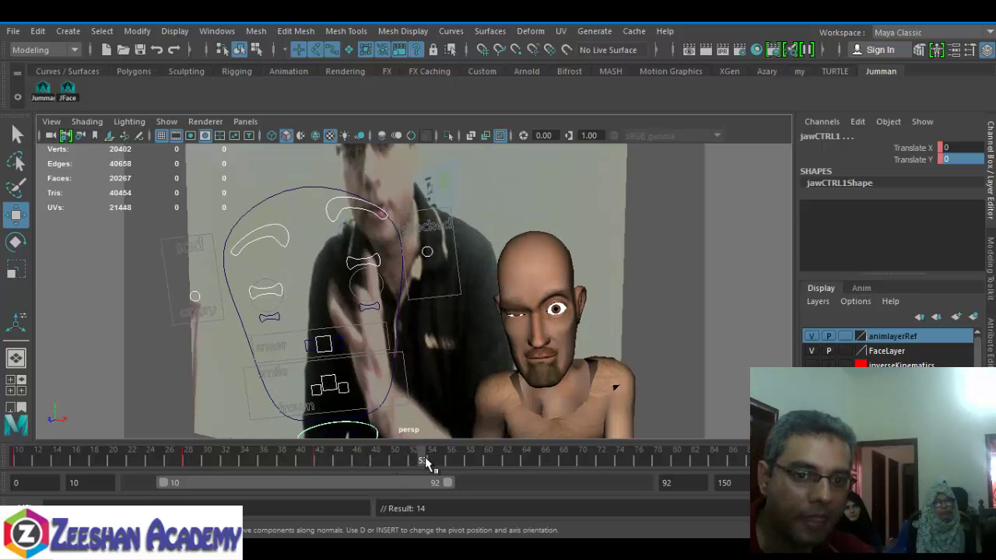
pyautogui.keyDown('alt'); pyautogui.moveTo(564, 327); pyautogui.dragTo(522, 301); pyautogui.keyUp('alt')
pyautogui.moveTo(333, 162); pyautogui.dragTo(344, 179)
pyautogui.click(274, 192)
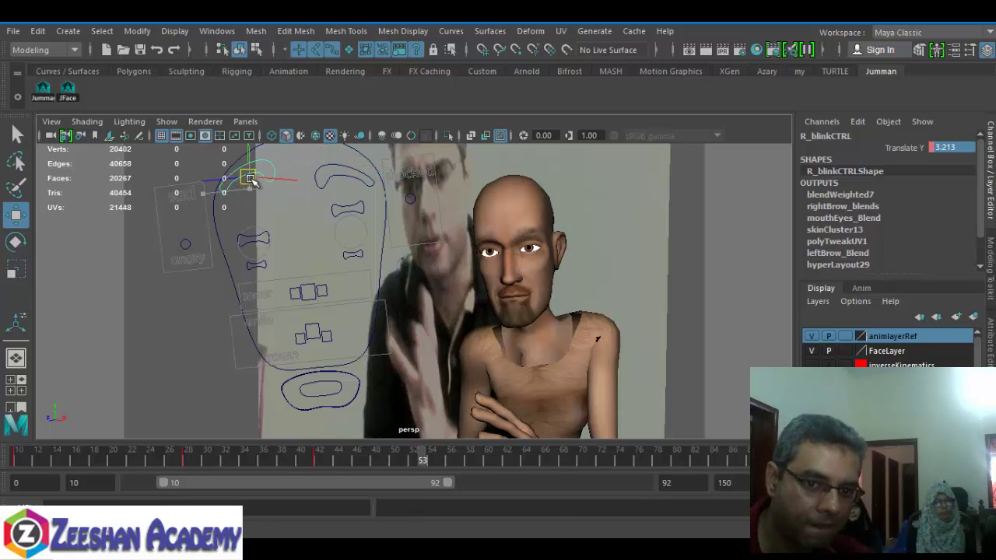
# Raise the shocked control to 7 and lower the central smile/frown control to about -0.2 on frame 53.
pyautogui.click(410, 201)
pyautogui.moveTo(413, 204); pyautogui.dragTo(412, 192)
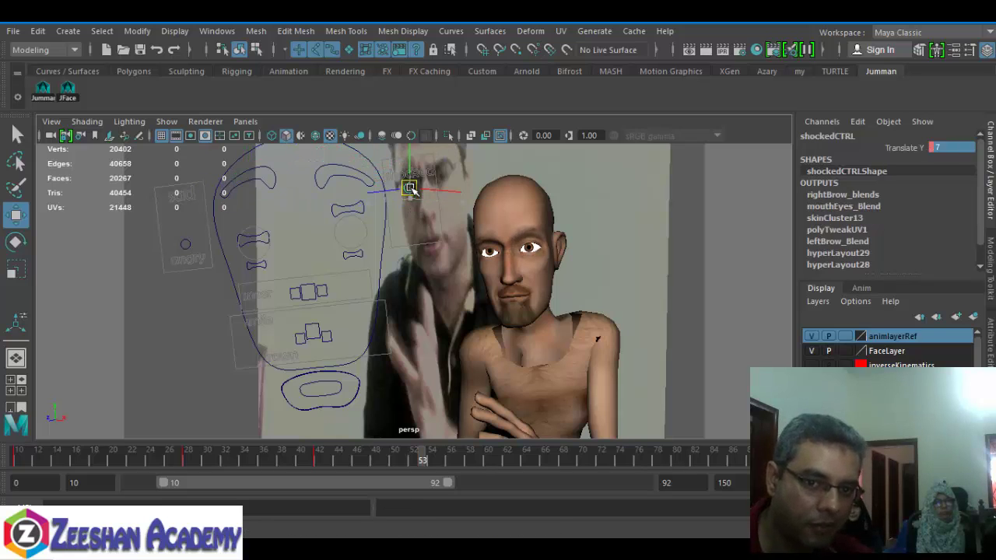
pyautogui.click(186, 245)
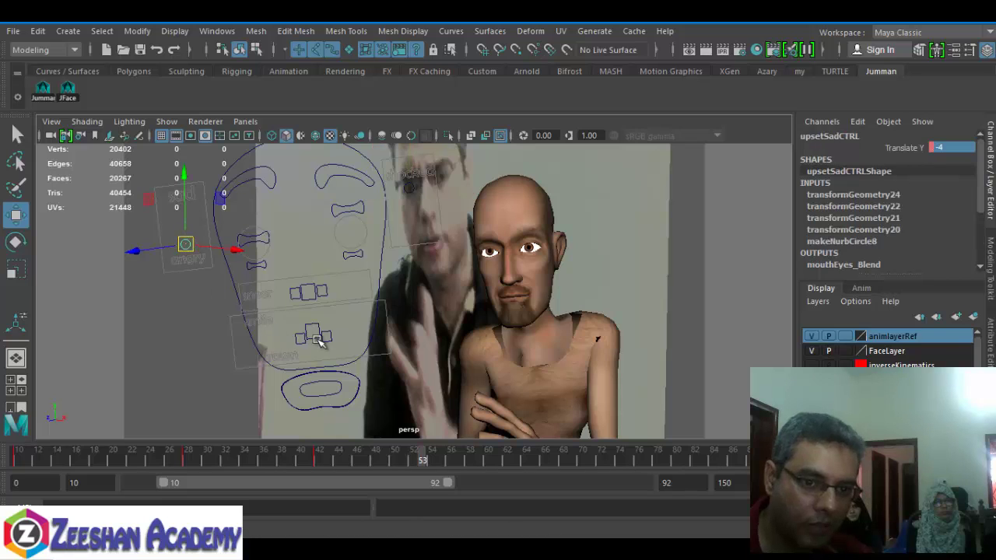
pyautogui.click(319, 340)
pyautogui.moveTo(317, 334); pyautogui.dragTo(318, 337)
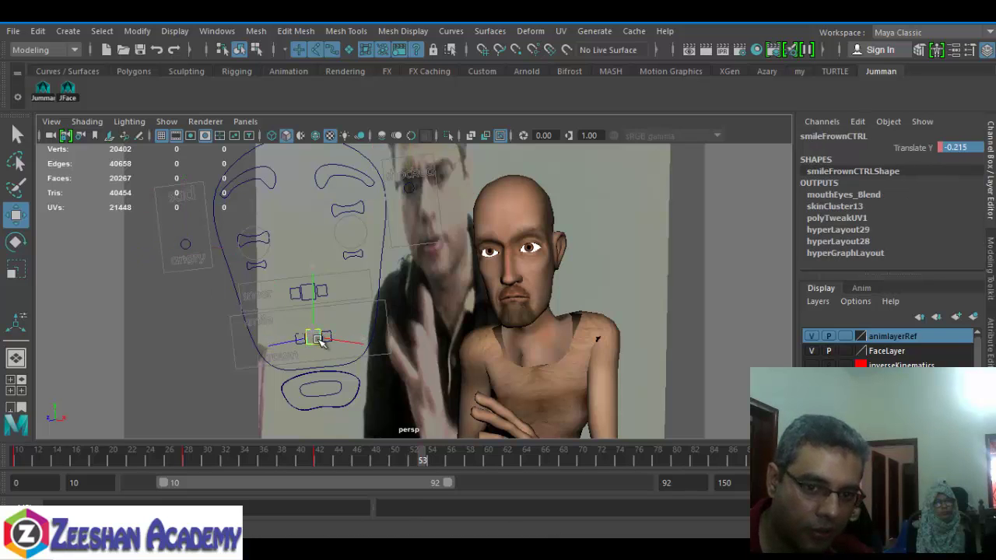
# Key the jaw controls open at X 0.252, Y -2.133 on frame 53 and closed at X 0.692, Y 0.273 on frame 56.
pyautogui.click(339, 408)
pyautogui.moveTo(323, 392); pyautogui.dragTo(325, 403)
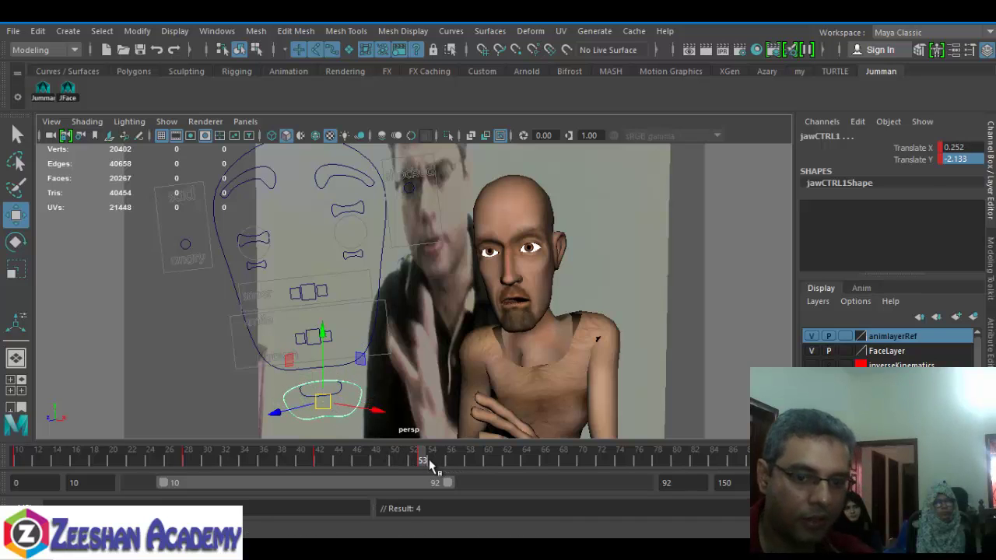
pyautogui.moveTo(421, 458); pyautogui.dragTo(448, 459)
pyautogui.moveTo(330, 407); pyautogui.dragTo(331, 391)
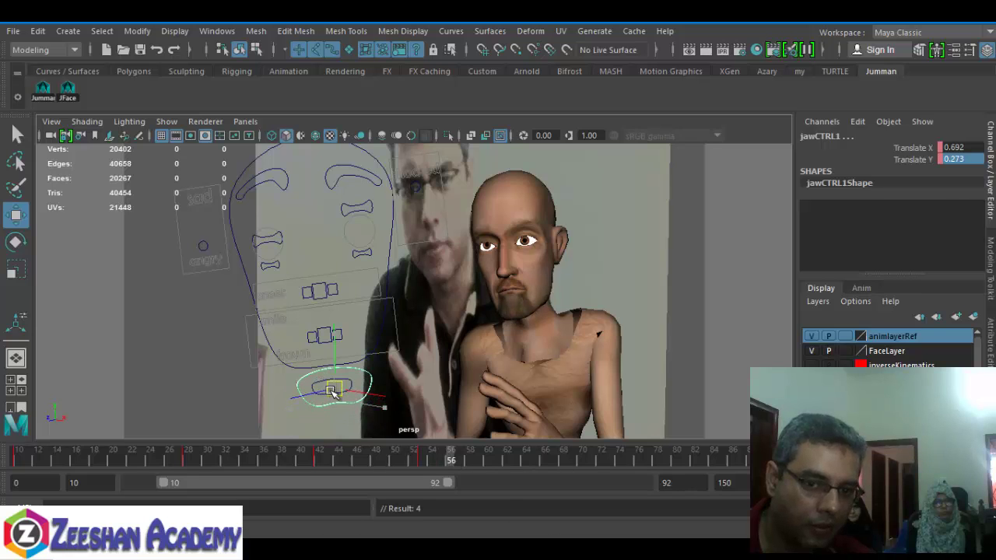
# On frame 58, move both eyebrow controls to Translate Y 0 and lower the shocked control to 1.822.
pyautogui.moveTo(455, 459); pyautogui.dragTo(467, 460)
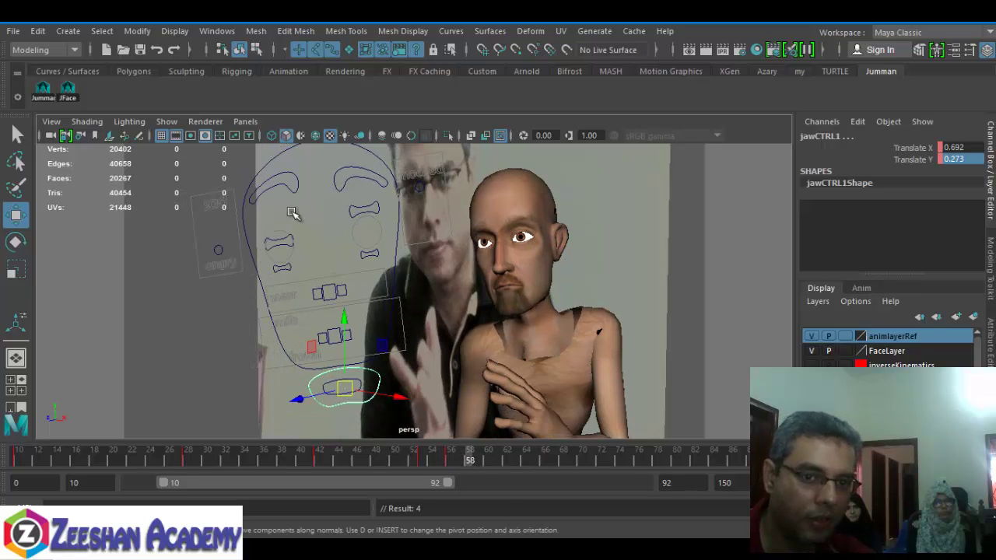
pyautogui.moveTo(363, 179); pyautogui.dragTo(362, 181)
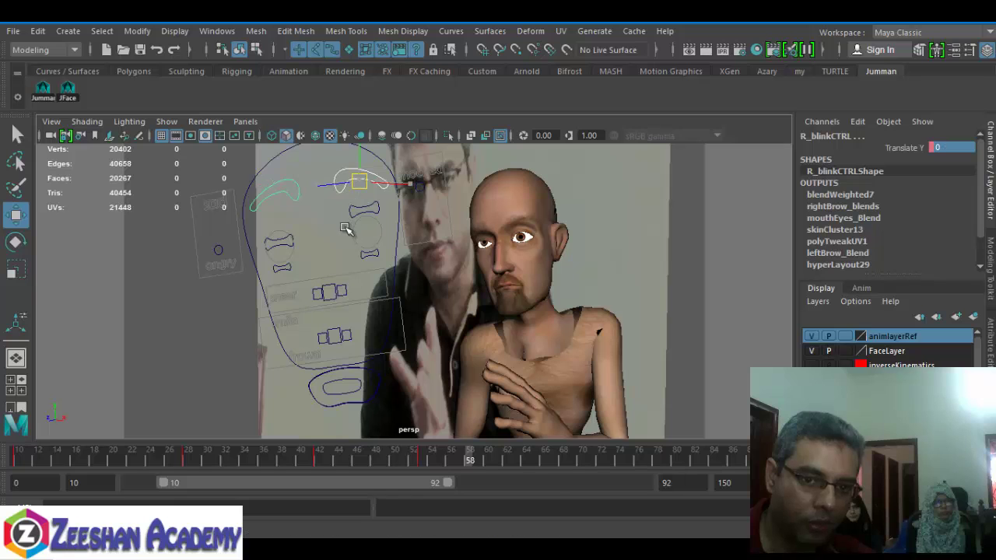
pyautogui.moveTo(433, 186); pyautogui.dragTo(422, 207)
pyautogui.moveTo(422, 207); pyautogui.dragTo(422, 229, button='middle')
# On frame 68, move the jaw controls to Translate X 0.789, Y 1.5.
pyautogui.moveTo(479, 442); pyautogui.dragTo(544, 462)
pyautogui.press('w')
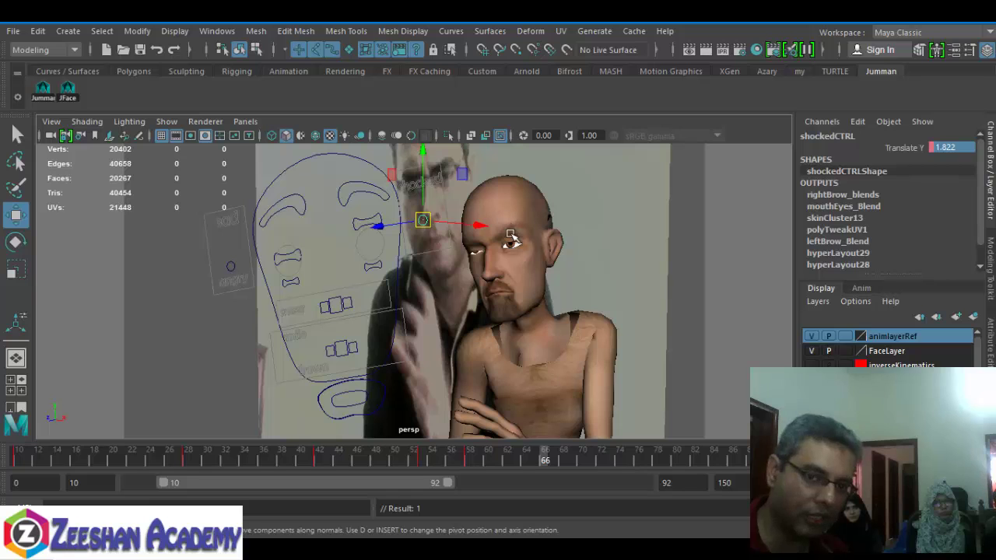
pyautogui.keyDown('alt'); pyautogui.moveTo(484, 244); pyautogui.dragTo(540, 258, button='middle'); pyautogui.keyUp('alt')
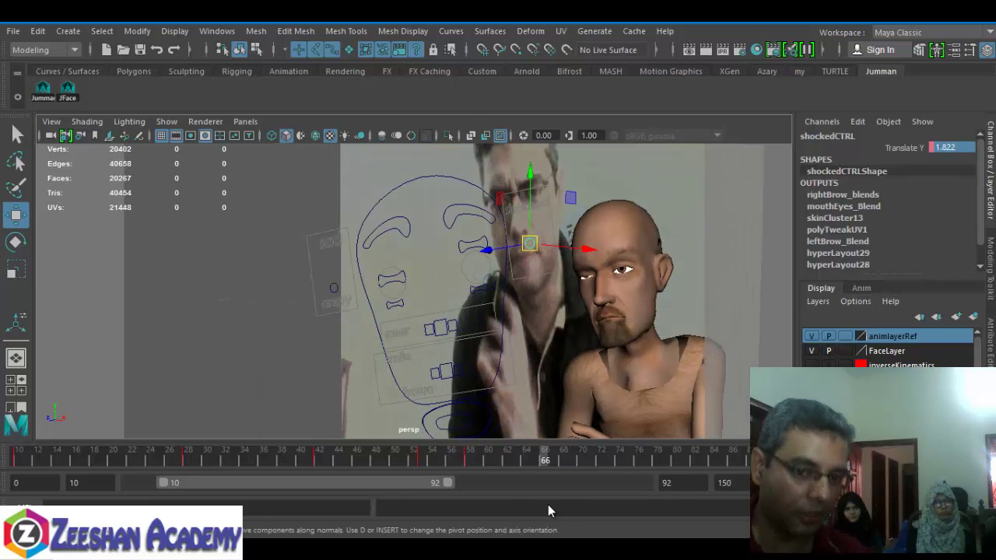
pyautogui.moveTo(545, 460)
pyautogui.mouseDown()
pyautogui.moveTo(600, 463)
pyautogui.moveTo(576, 474)
pyautogui.moveTo(563, 462)
pyautogui.mouseUp()
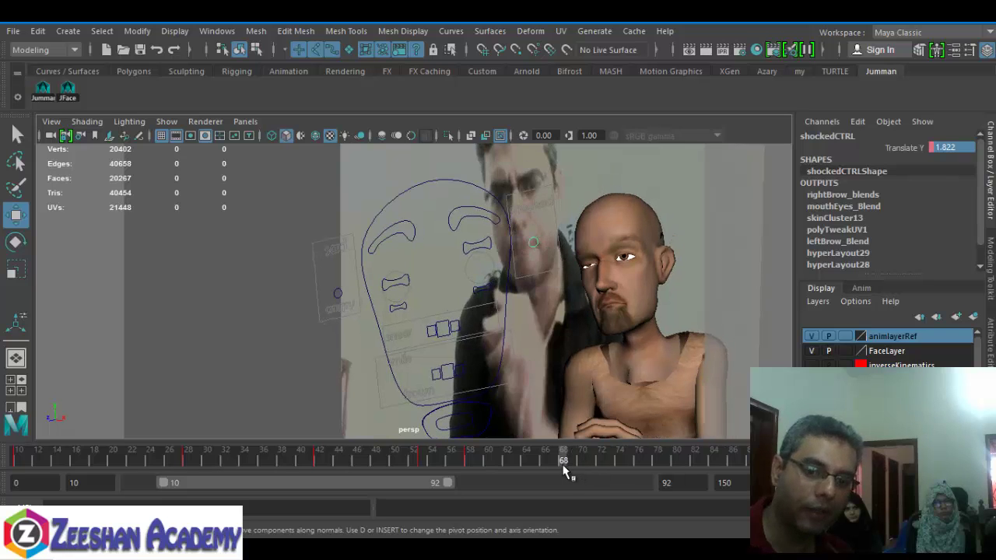
pyautogui.click(471, 405)
pyautogui.moveTo(460, 422); pyautogui.dragTo(455, 414)
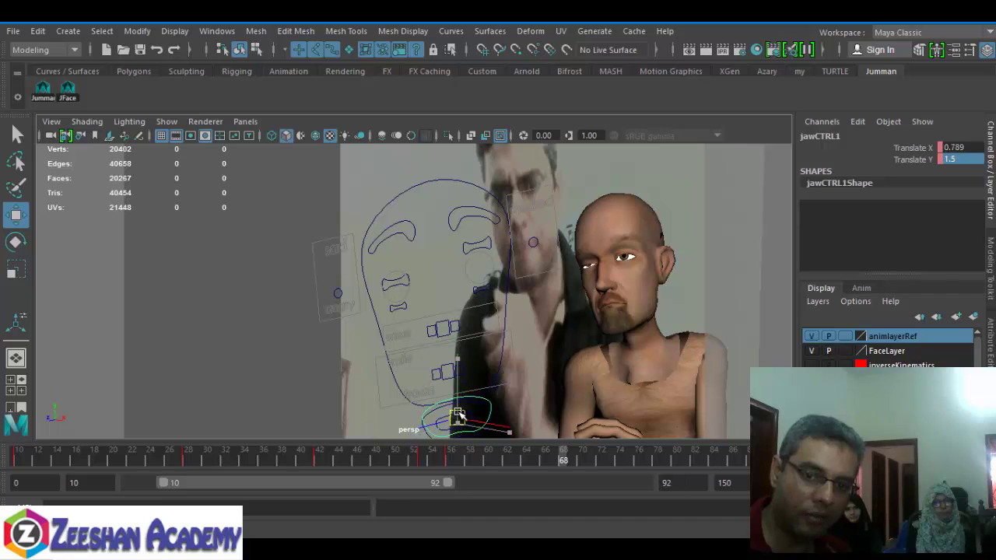
# Reposition and key the central smile/frown control on frame 68 to match the reference mouth.
pyautogui.click(449, 372)
pyautogui.moveTo(450, 374); pyautogui.dragTo(445, 344)
pyautogui.click(443, 329)
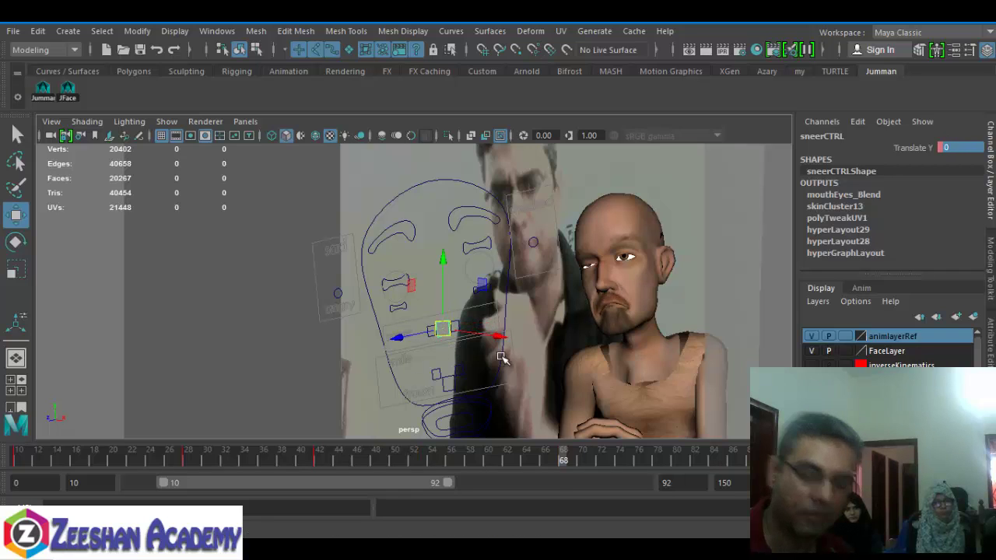
pyautogui.click(449, 381)
pyautogui.moveTo(449, 380); pyautogui.dragTo(454, 372)
pyautogui.press('s')
pyautogui.click(460, 371)
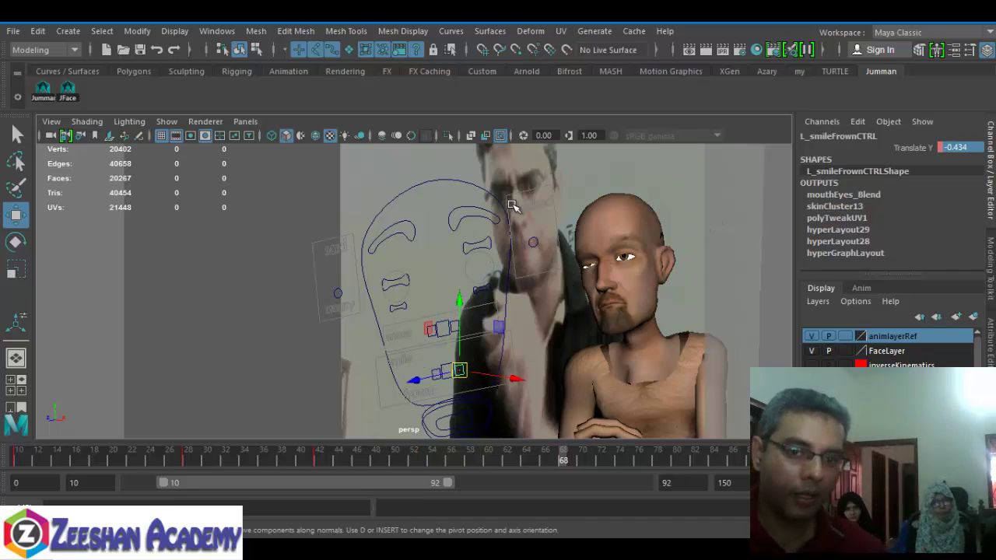
# Raise the shocked control to 7 and key all face controls on frame 68 with the JFace script.
pyautogui.click(533, 243)
pyautogui.moveTo(535, 251); pyautogui.dragTo(536, 209)
pyautogui.press('s')
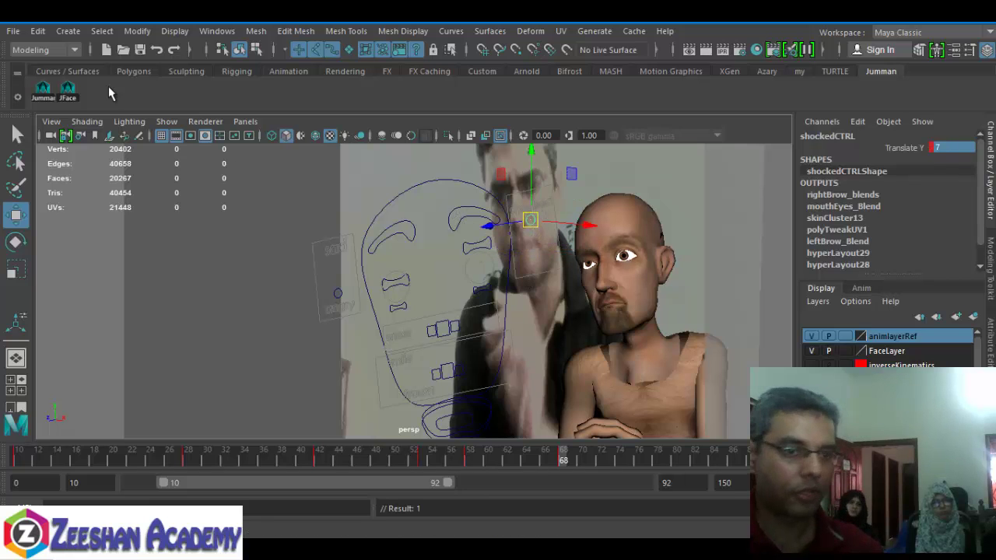
pyautogui.click(70, 91)
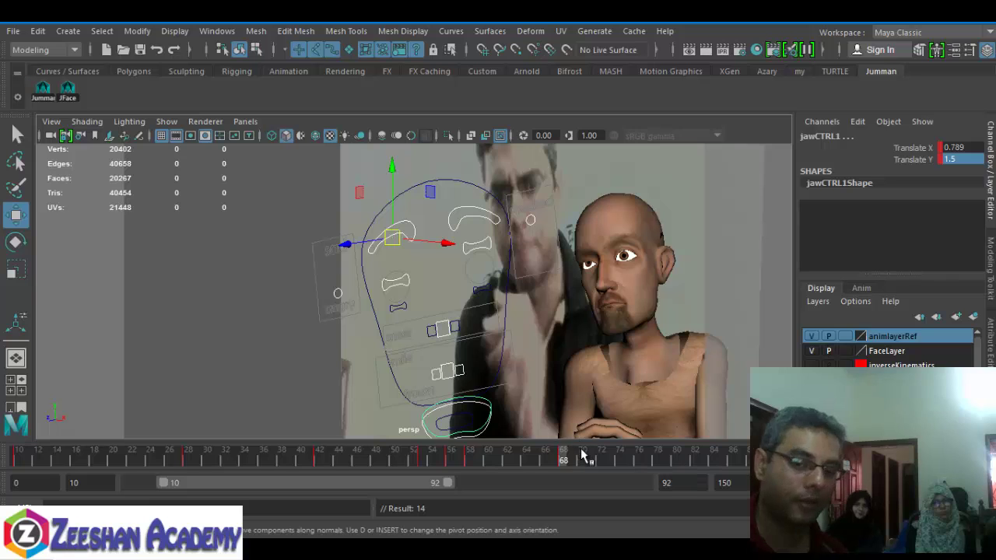
# On frame 78, raise the sad/angry and central smile/frown controls and lower the shocked control.
pyautogui.moveTo(585, 456); pyautogui.dragTo(659, 465)
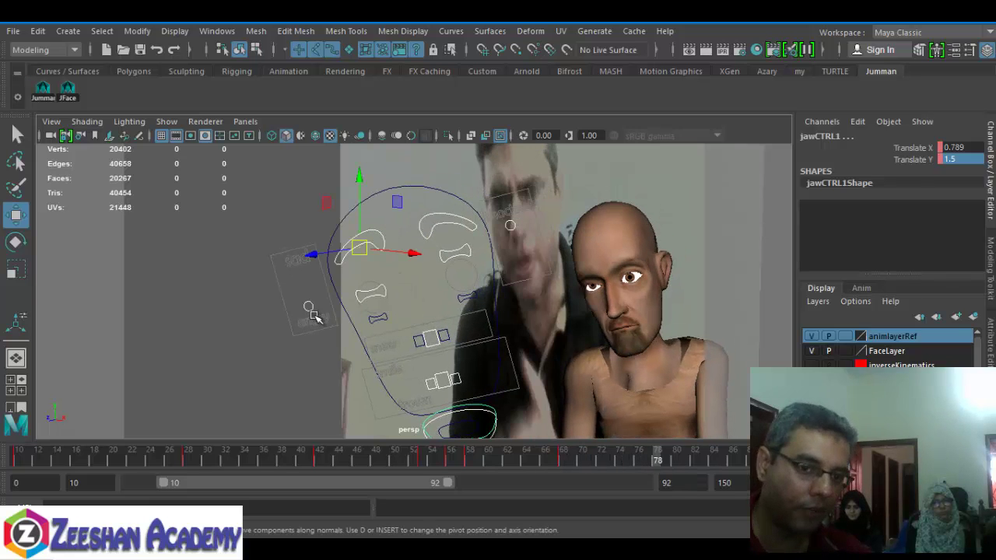
pyautogui.click(302, 286)
pyautogui.click(511, 230)
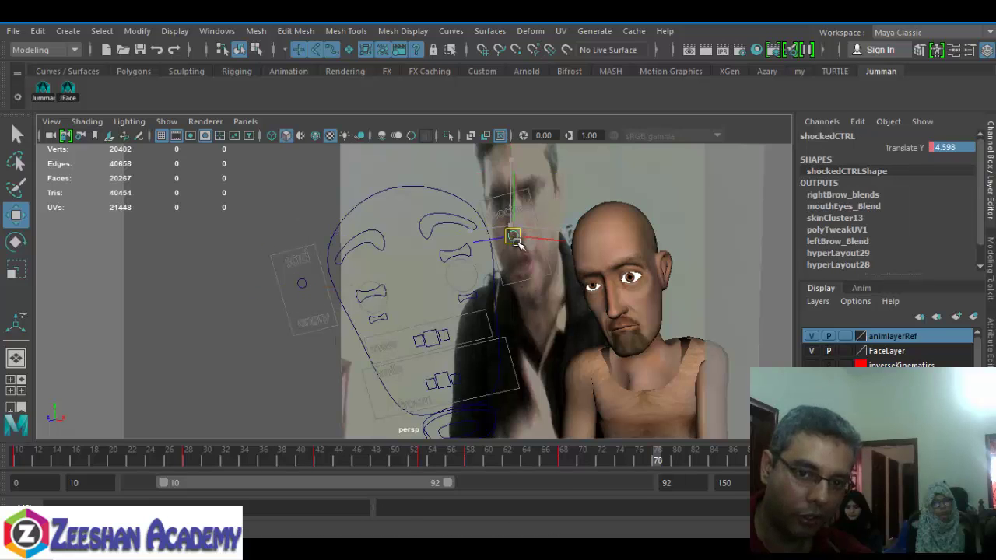
pyautogui.click(444, 380)
pyautogui.moveTo(442, 382); pyautogui.dragTo(441, 372)
# Open the jaw to about X 0.876, Y -1.552 and key all face controls on frame 78 using JFace.
pyautogui.click(459, 427)
pyautogui.moveTo(460, 427); pyautogui.dragTo(466, 433)
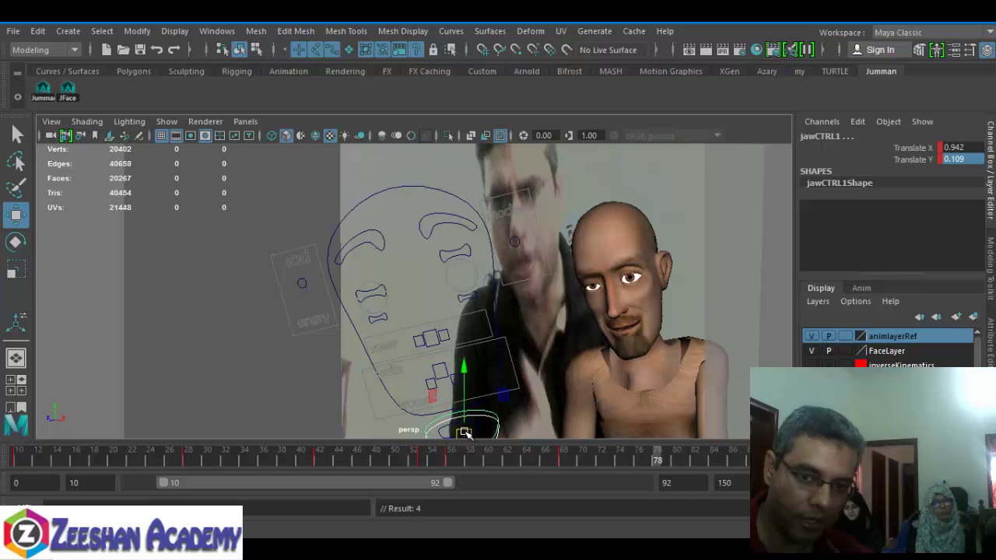
pyautogui.keyDown('alt'); pyautogui.moveTo(545, 332); pyautogui.dragTo(522, 278, button='middle'); pyautogui.keyUp('alt')
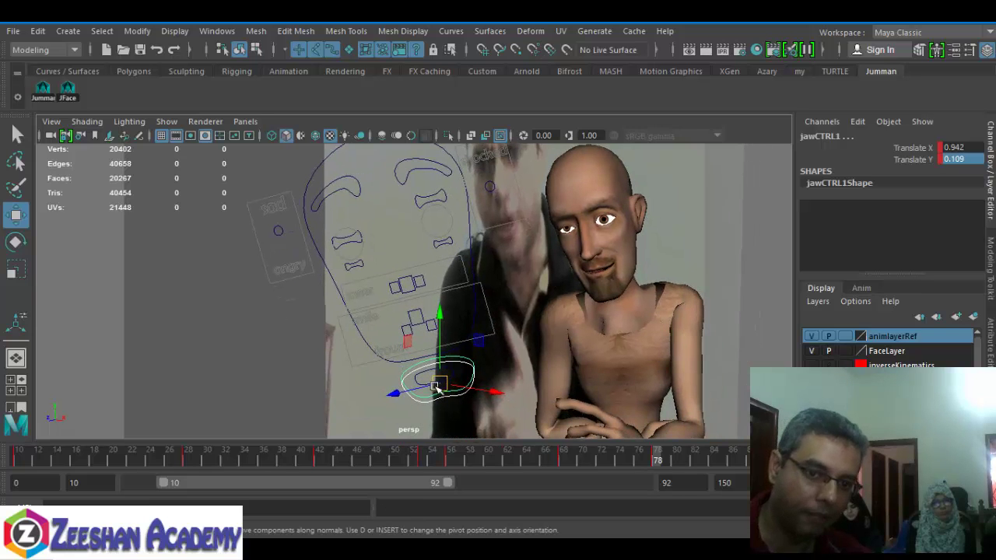
pyautogui.moveTo(436, 389); pyautogui.dragTo(451, 401)
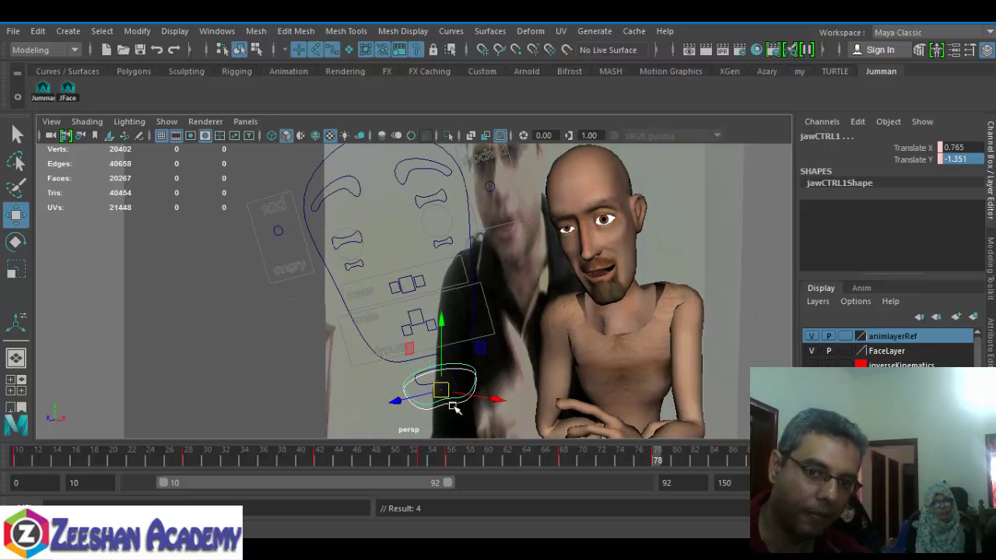
pyautogui.click(66, 97)
# On frame 84, close the jaw to X 0.911, Y 1.474, and raise and key the shocked control.
pyautogui.moveTo(671, 459); pyautogui.dragTo(715, 462)
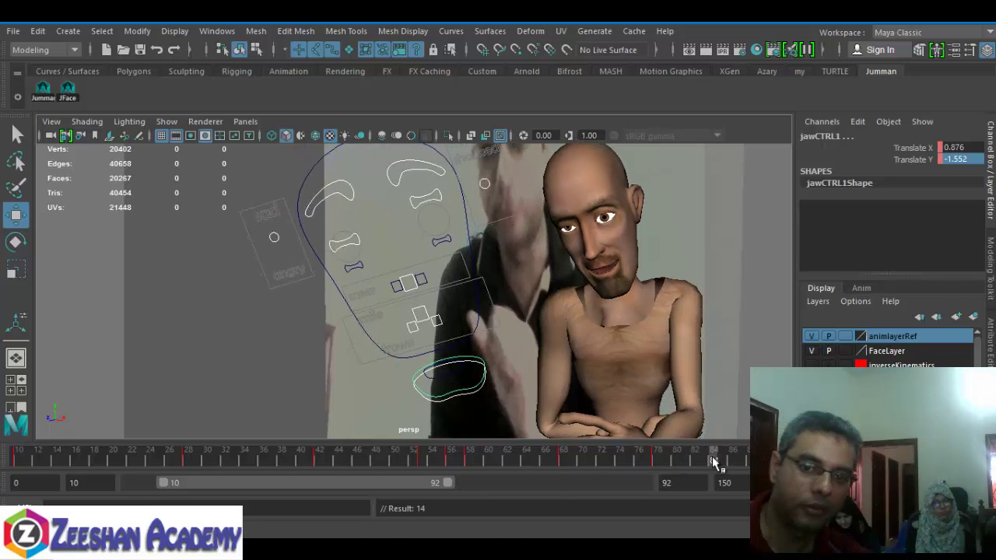
pyautogui.click(454, 385)
pyautogui.moveTo(454, 386); pyautogui.dragTo(448, 371)
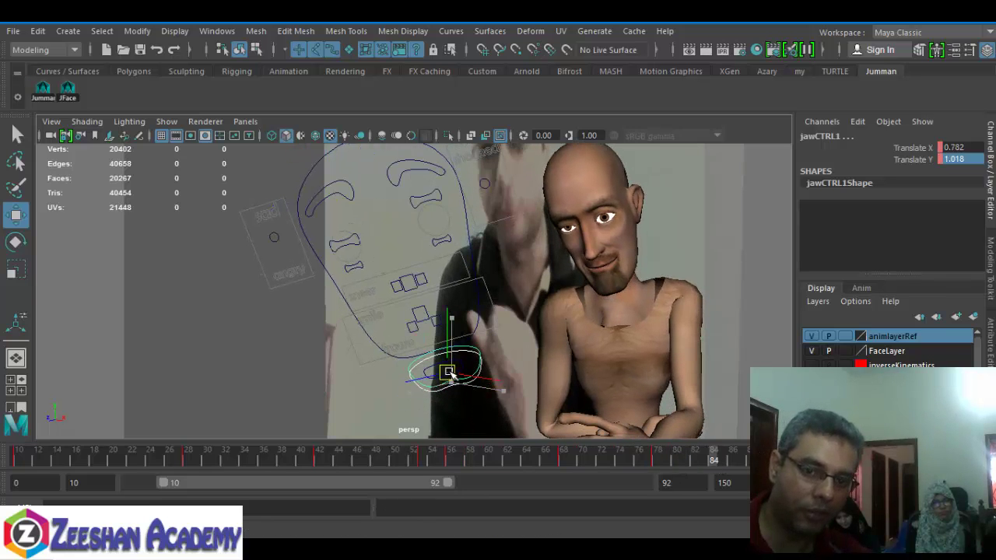
pyautogui.click(485, 184)
pyautogui.moveTo(484, 186); pyautogui.dragTo(479, 169)
pyautogui.press('s')
# Set the left eyebrow control to 0.365 and the right eyelid control to Translate Y 0, keying all face controls on frame 84.
pyautogui.click(398, 174)
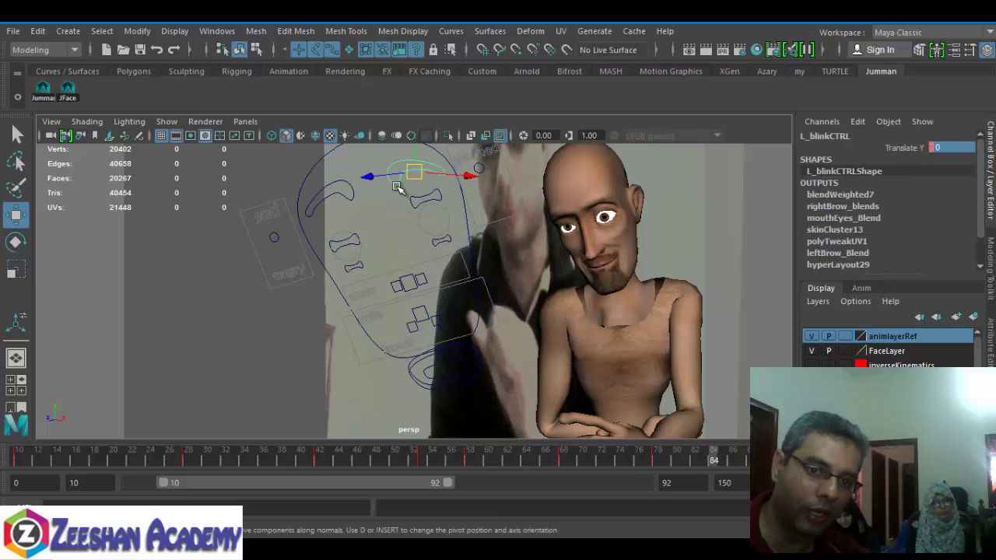
pyautogui.moveTo(411, 169); pyautogui.dragTo(418, 171)
pyautogui.press('s')
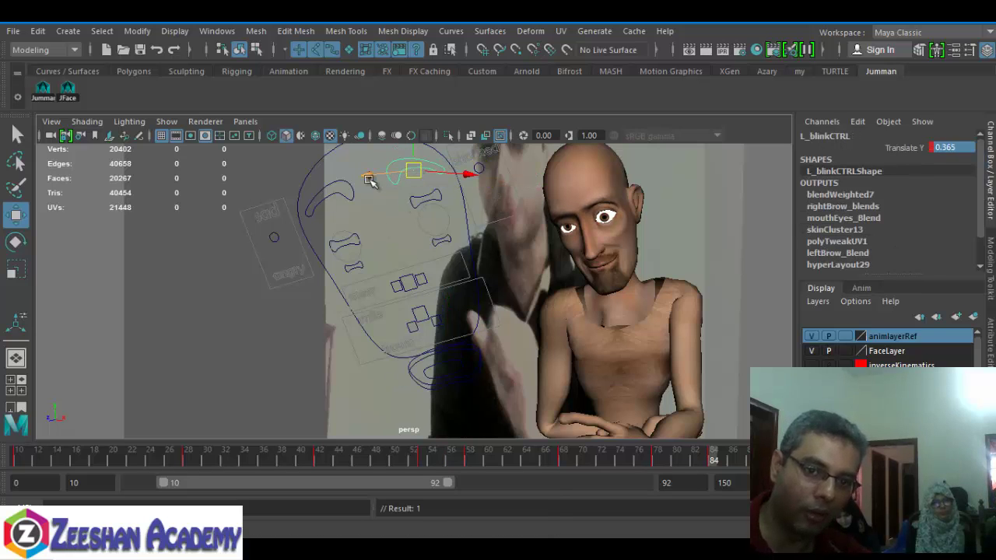
pyautogui.click(337, 238)
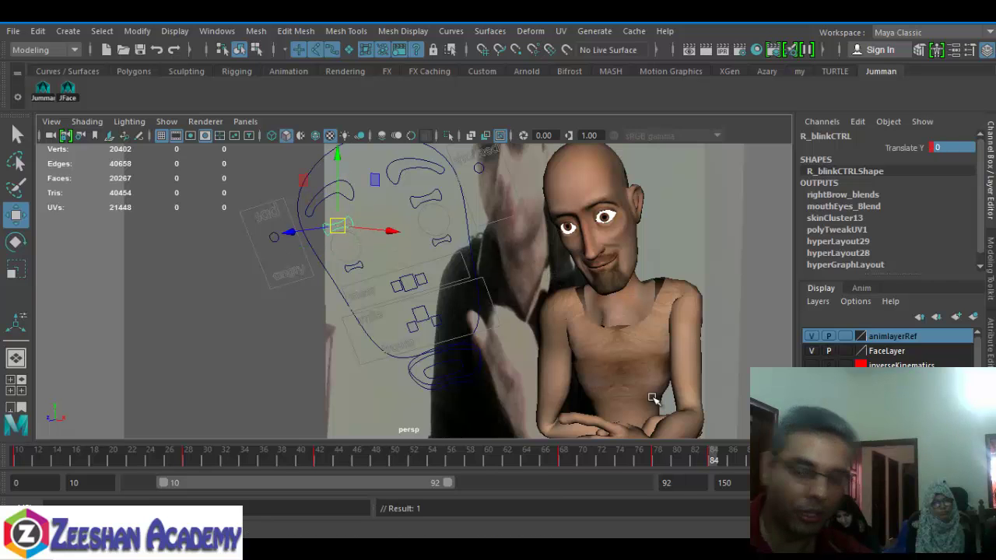
pyautogui.click(69, 94)
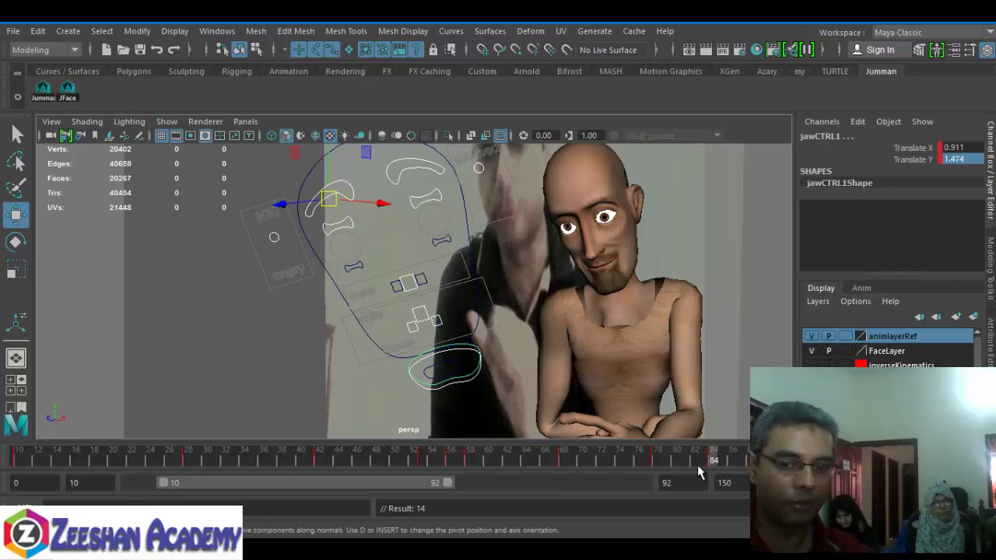
# On the pose frame after 84, raise both eyebrow controls to Translate Y 2.529 and key them.
pyautogui.keyDown('alt'); pyautogui.moveTo(534, 295); pyautogui.dragTo(542, 364, button='middle'); pyautogui.keyUp('alt')
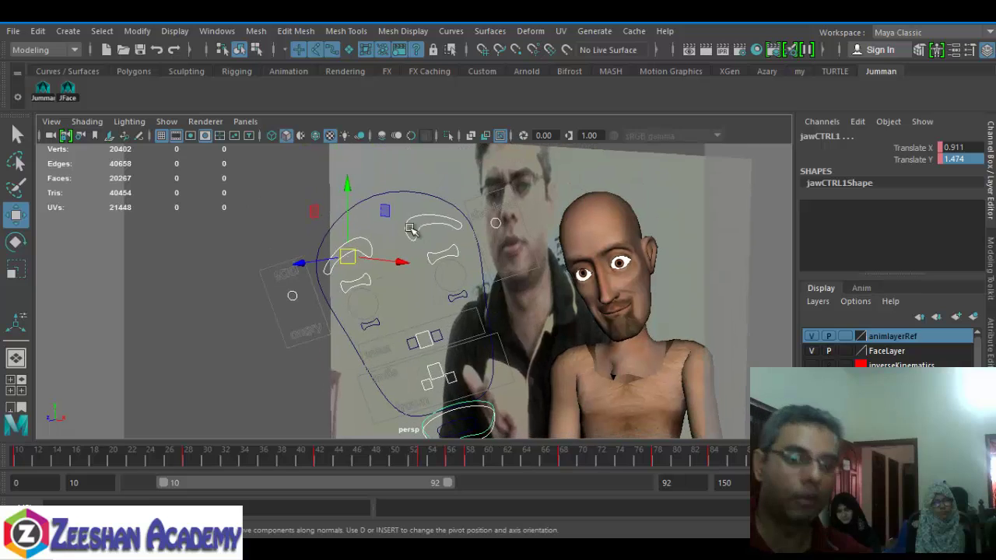
pyautogui.click(366, 295)
pyautogui.click(358, 280)
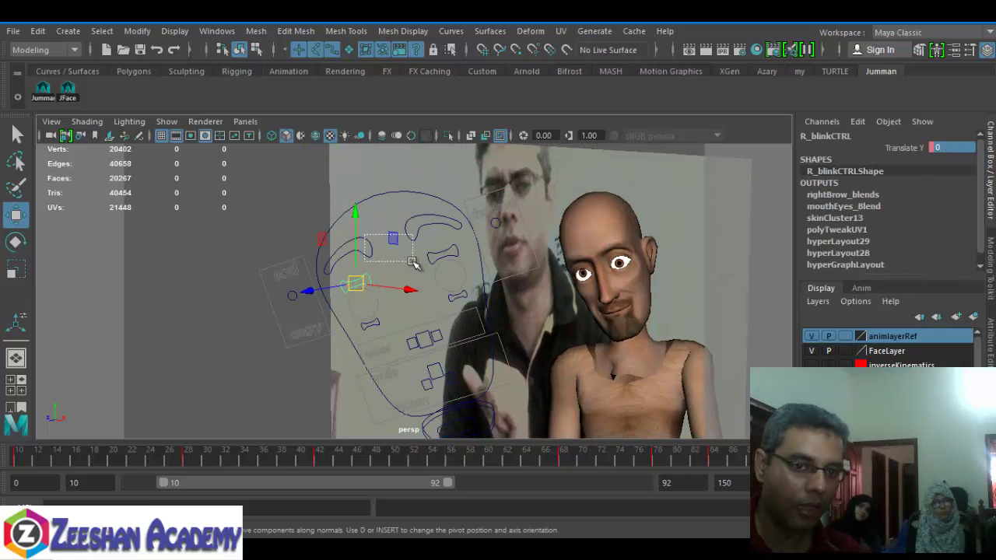
pyautogui.moveTo(413, 262); pyautogui.dragTo(415, 263)
pyautogui.moveTo(436, 226)
pyautogui.mouseDown()
pyautogui.moveTo(428, 196)
pyautogui.moveTo(431, 214)
pyautogui.mouseUp()
pyautogui.press('s')
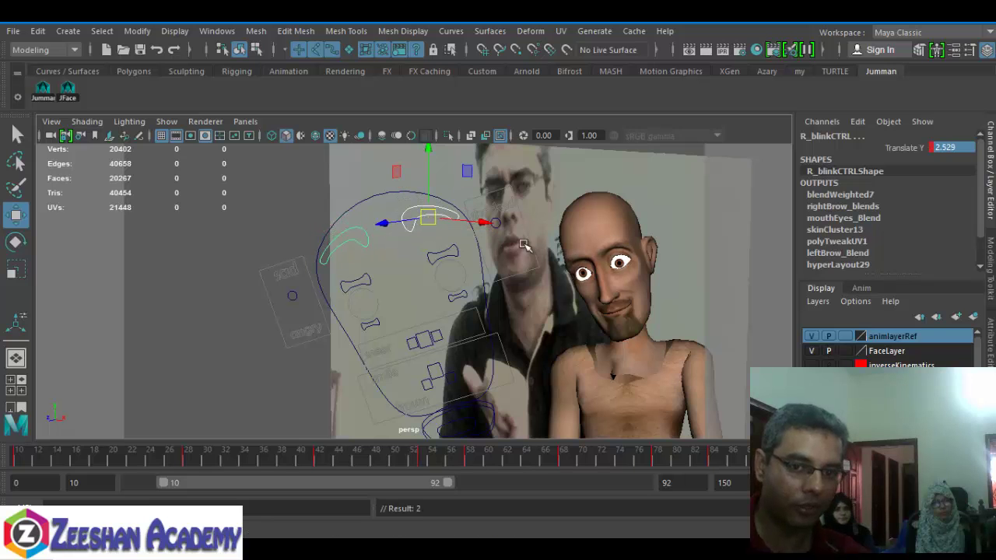
# Lower and key the shocked control at 0.415 and the sad/angry control at -3.873 on the same frame.
pyautogui.click(496, 224)
pyautogui.moveTo(496, 225); pyautogui.dragTo(508, 255)
pyautogui.press('s')
pyautogui.keyDown('alt'); pyautogui.moveTo(439, 307); pyautogui.dragTo(376, 296); pyautogui.keyUp('alt')
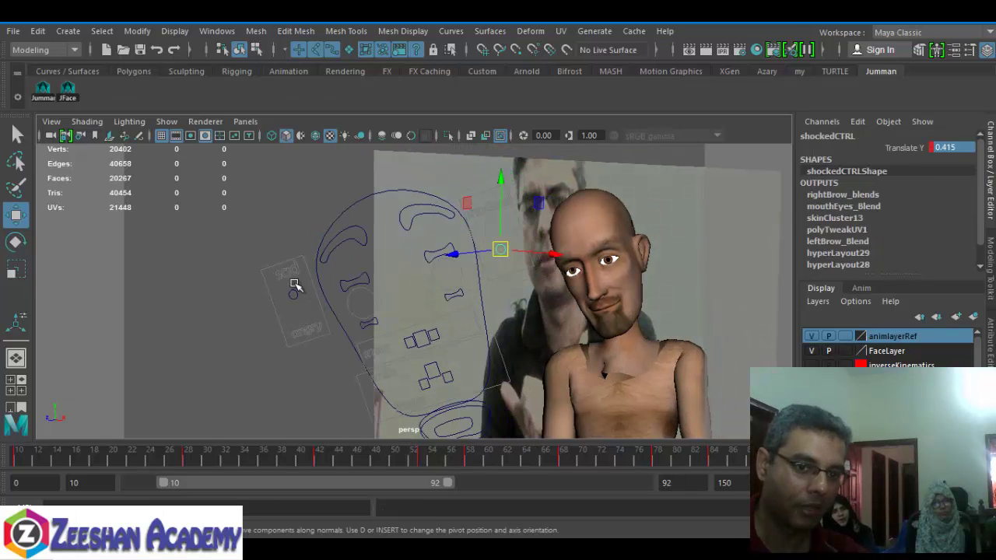
pyautogui.click(292, 297)
pyautogui.moveTo(292, 300); pyautogui.dragTo(303, 320)
pyautogui.press('s')
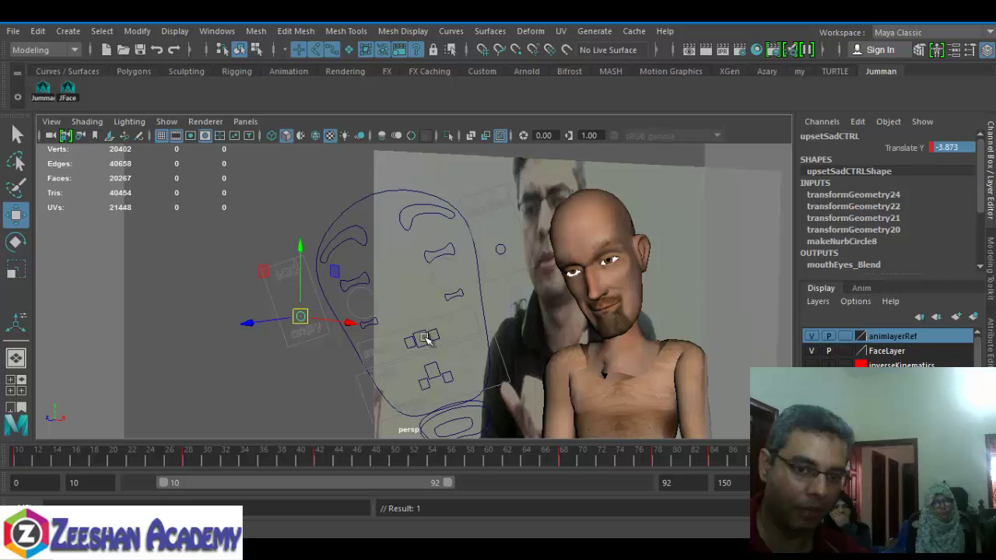
# Raise the sneer control to 0.841, then key all face controls on this pose with the JFace script.
pyautogui.click(435, 373)
pyautogui.click(438, 372)
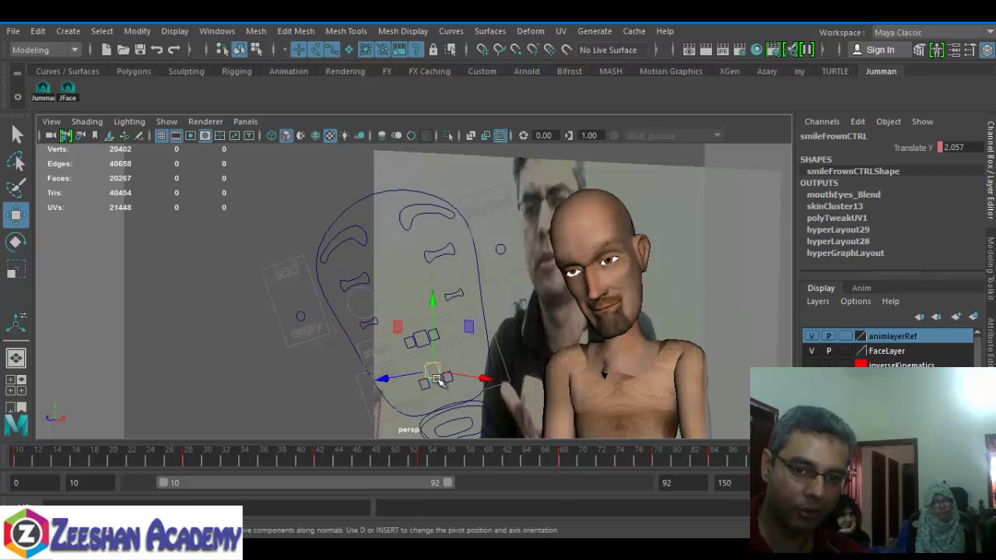
pyautogui.click(420, 344)
pyautogui.moveTo(420, 344); pyautogui.dragTo(423, 340)
pyautogui.press('s')
pyautogui.scroll(-2, 476, 303)
pyautogui.keyDown('alt'); pyautogui.moveTo(476, 303); pyautogui.dragTo(495, 306); pyautogui.keyUp('alt')
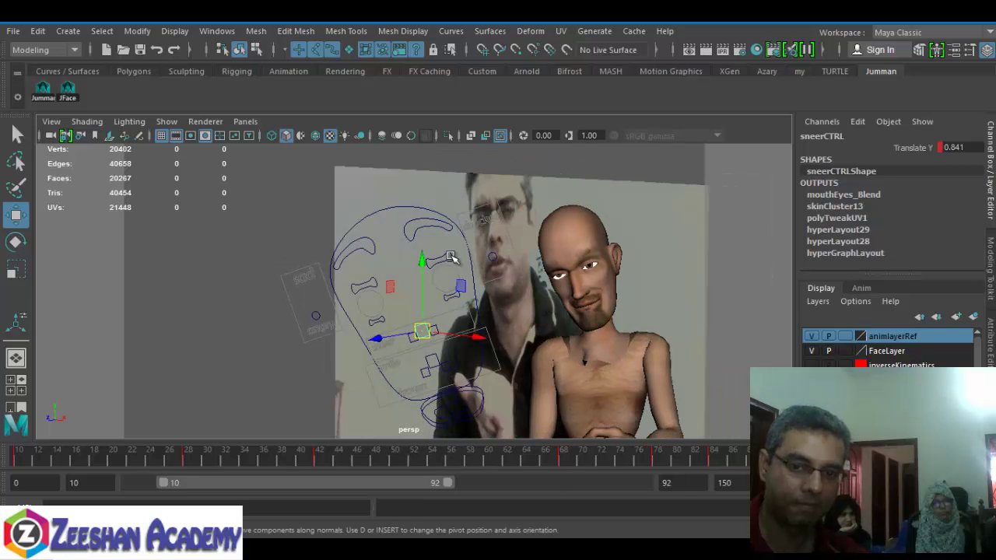
pyautogui.click(69, 91)
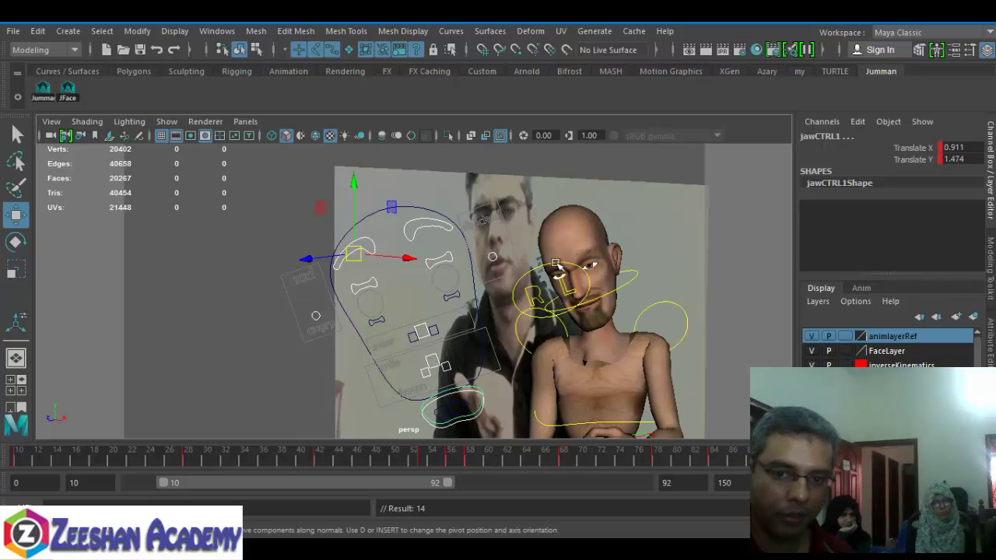
# On frame 30, move the eyes control to about X -5.584, Y 3.21, Z 0.99 to redirect the gaze.
pyautogui.click(559, 273)
pyautogui.keyDown('alt'); pyautogui.moveTo(650, 311); pyautogui.dragTo(596, 303, button='middle'); pyautogui.keyUp('alt')
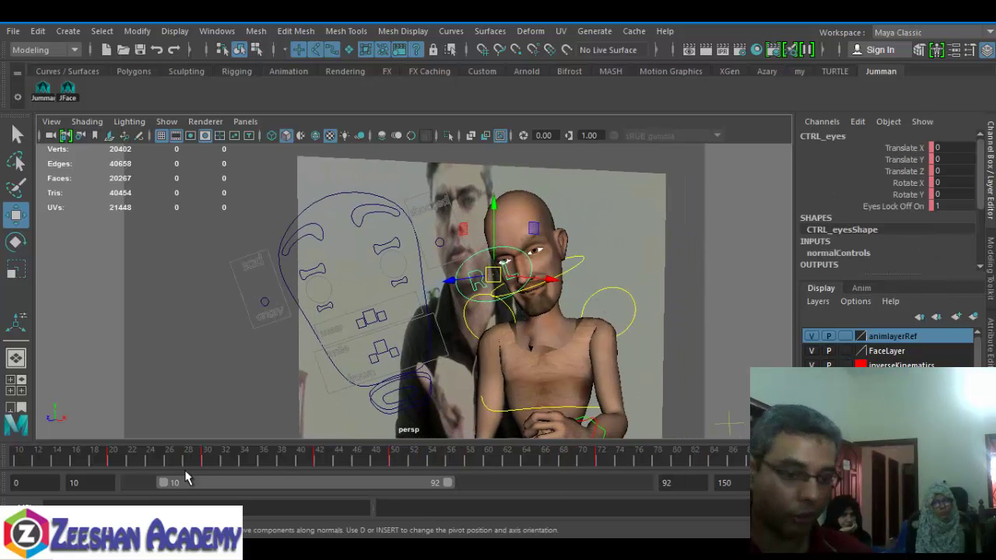
pyautogui.moveTo(228, 458); pyautogui.dragTo(207, 455)
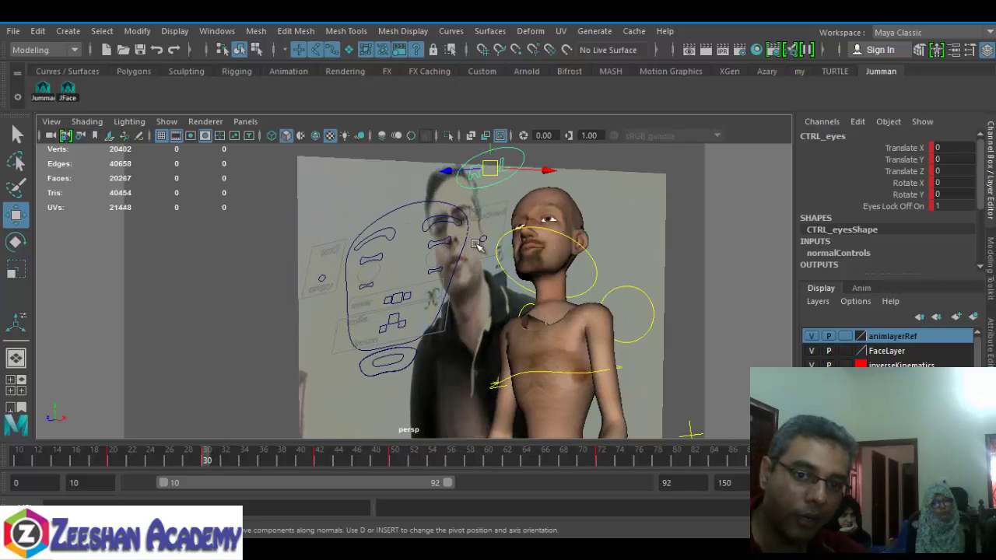
pyautogui.moveTo(495, 173); pyautogui.dragTo(487, 197)
pyautogui.keyDown('alt'); pyautogui.moveTo(487, 198); pyautogui.dragTo(506, 273); pyautogui.keyUp('alt')
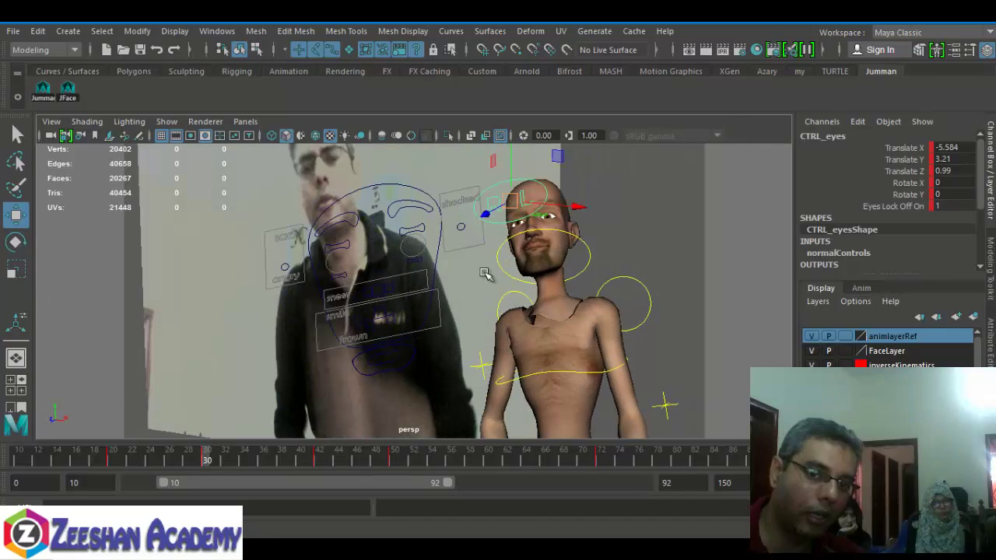
# Reposition the eyes control on frame 42, and on frame 50 move it to about X -0.839, Y 0.372, Z -2.13.
pyautogui.moveTo(228, 460); pyautogui.dragTo(320, 460)
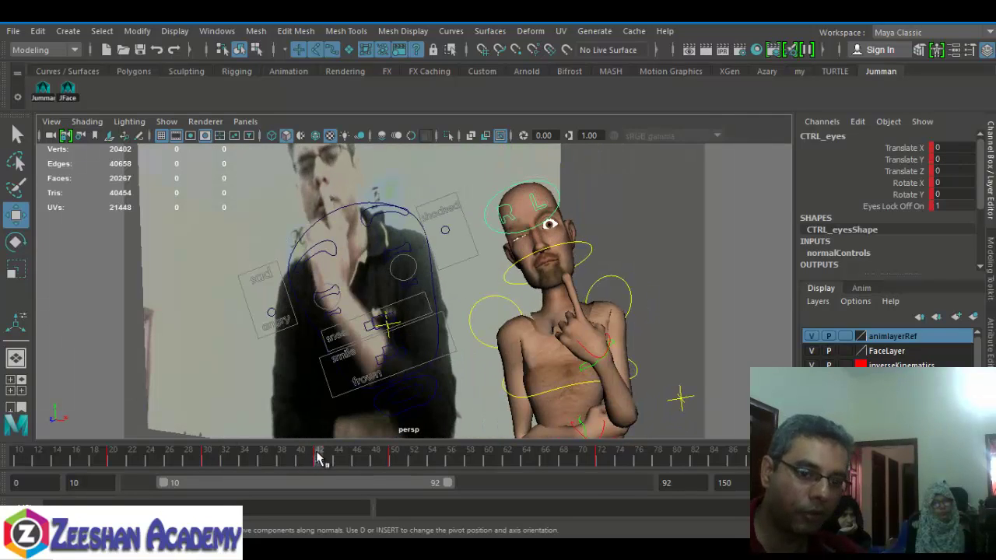
pyautogui.moveTo(527, 207); pyautogui.dragTo(535, 219)
pyautogui.click(394, 460)
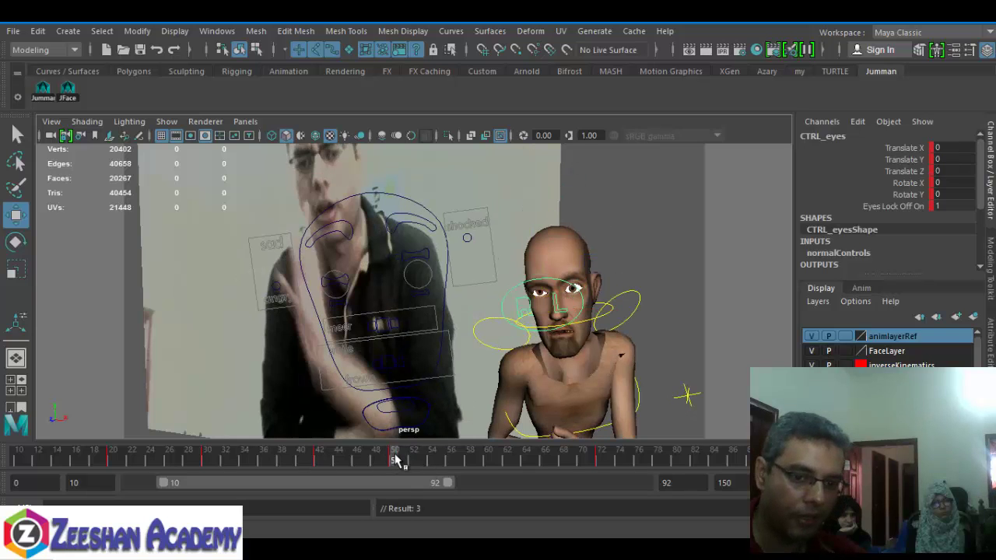
pyautogui.moveTo(549, 304); pyautogui.dragTo(550, 306)
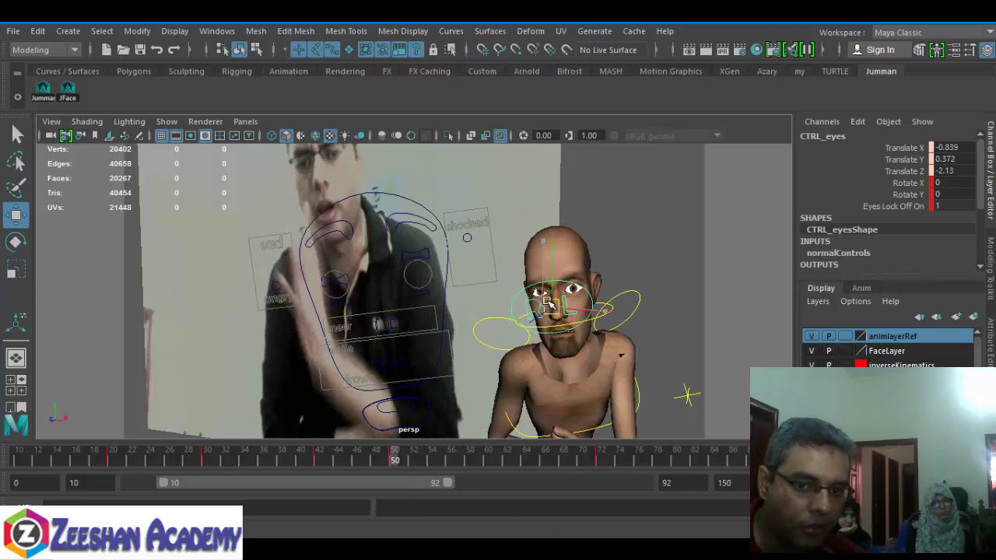
# On frame 61, move the eyes control to X -3.21, Y -0.176, Z -1.66.
pyautogui.moveTo(394, 460); pyautogui.dragTo(497, 457)
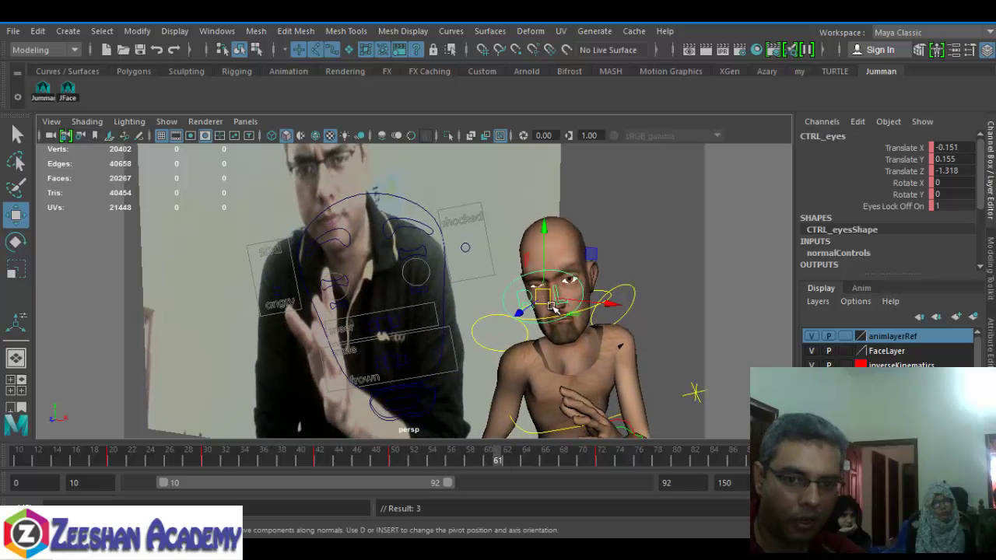
pyautogui.moveTo(545, 302)
pyautogui.mouseDown()
pyautogui.moveTo(550, 313)
pyautogui.moveTo(535, 309)
pyautogui.mouseUp()
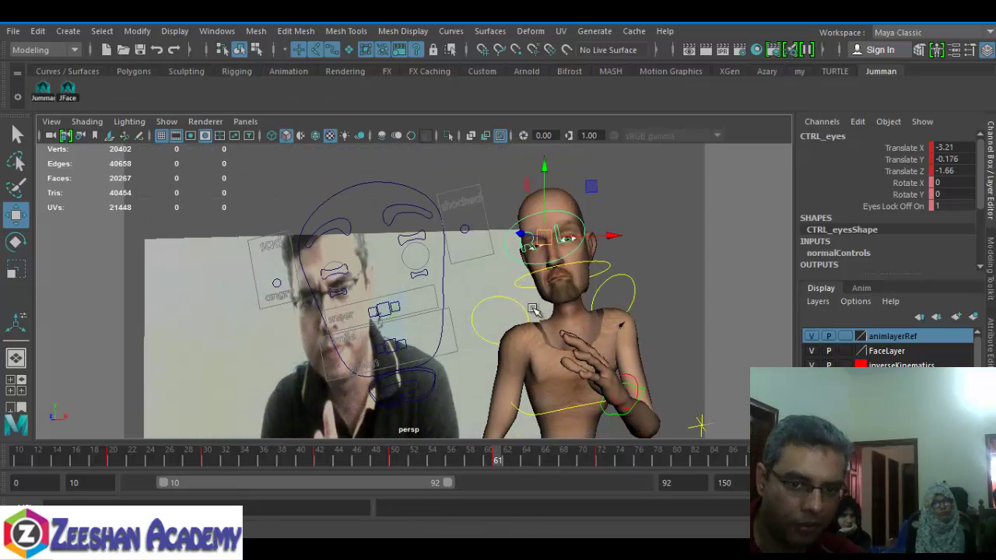
# Move the eyes control on frame 61 to X -3.888, Y -0.101, Z -1.501, and lower it toward the face on frame 72.
pyautogui.moveTo(551, 245); pyautogui.dragTo(538, 287)
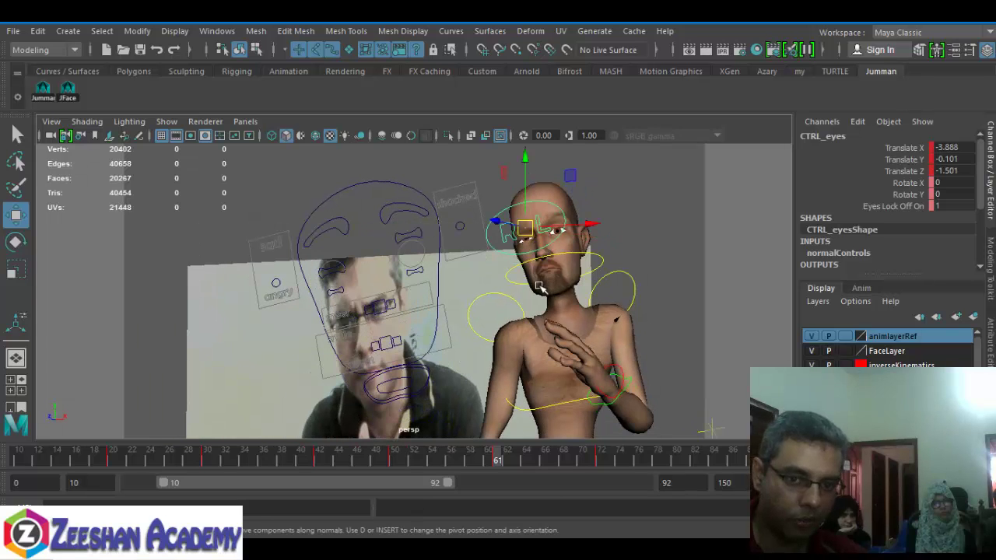
pyautogui.moveTo(497, 458); pyautogui.dragTo(600, 492)
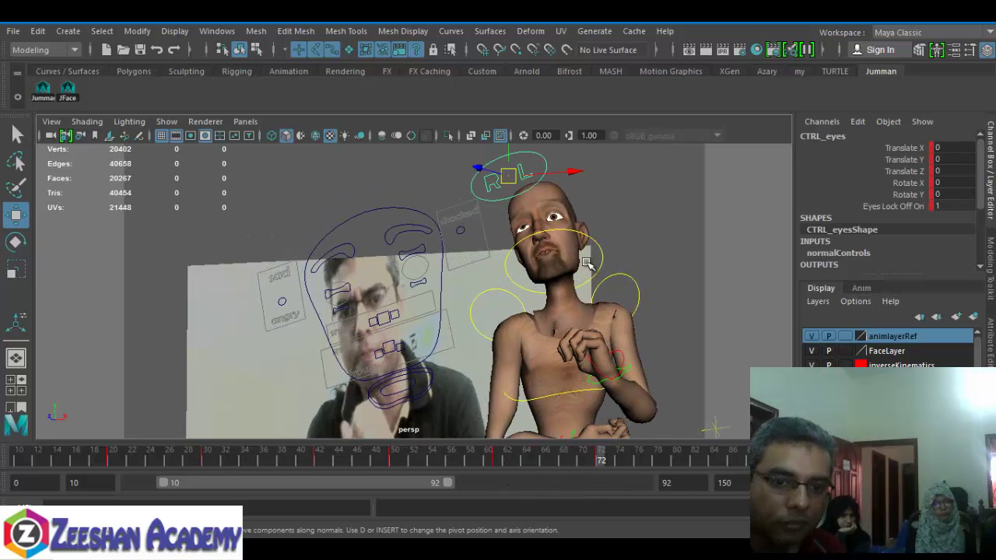
pyautogui.moveTo(512, 181); pyautogui.dragTo(521, 227)
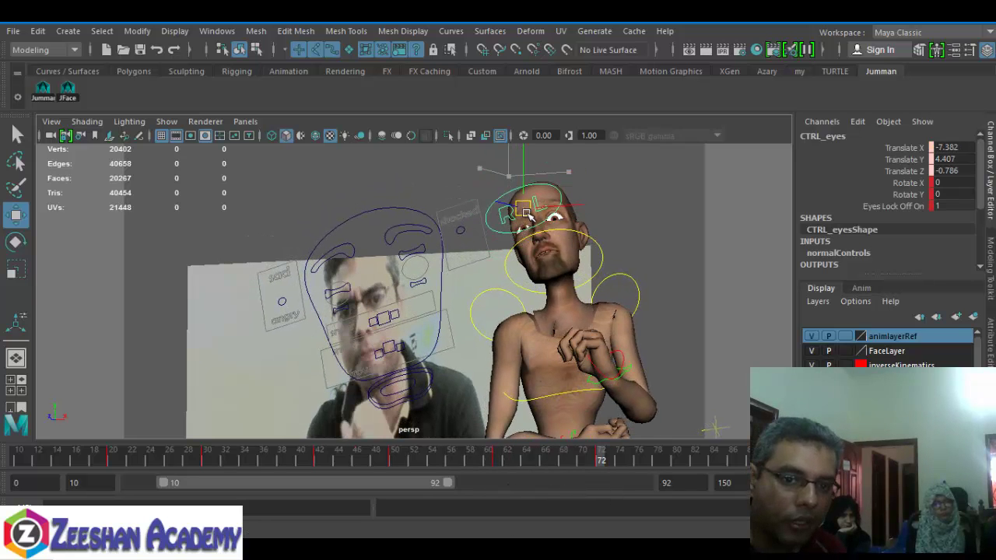
# Move the eyes control to X -2.833, Y 4.195, Z -0.725 on frame 78, and to X -2.941, Y 3.906, Z -0.708 near the range's end.
pyautogui.moveTo(635, 461); pyautogui.dragTo(661, 467)
pyautogui.moveTo(546, 269); pyautogui.dragTo(540, 251)
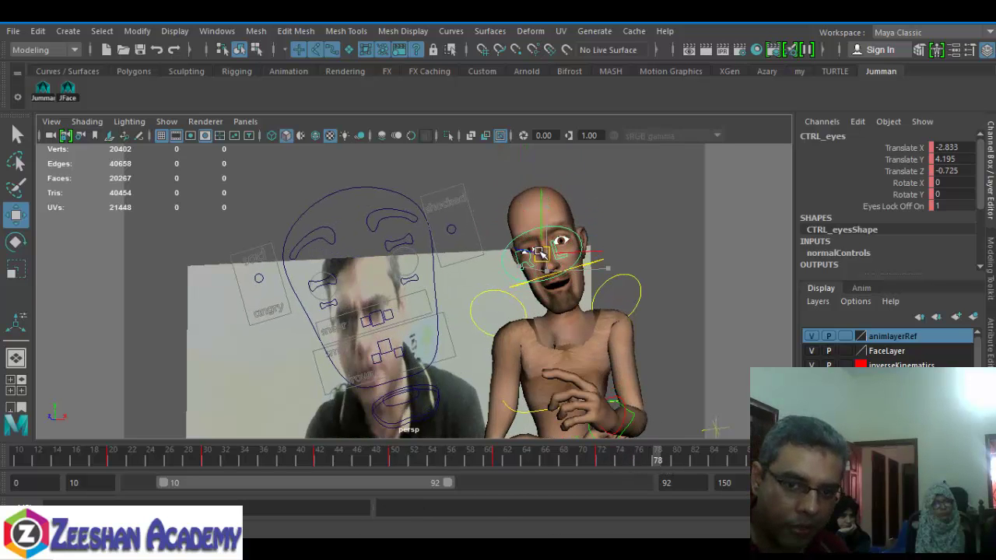
pyautogui.moveTo(677, 461); pyautogui.dragTo(783, 470)
pyautogui.moveTo(550, 250); pyautogui.dragTo(548, 236)
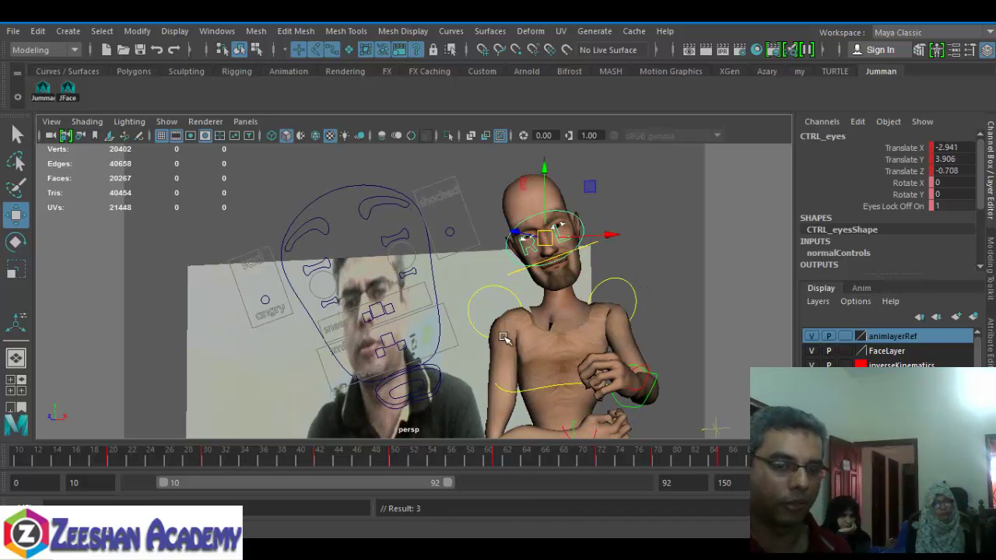
# Select the jaw control and play back the animation to compare the mouth movement with the video reference.
pyautogui.moveTo(265, 453); pyautogui.dragTo(301, 459)
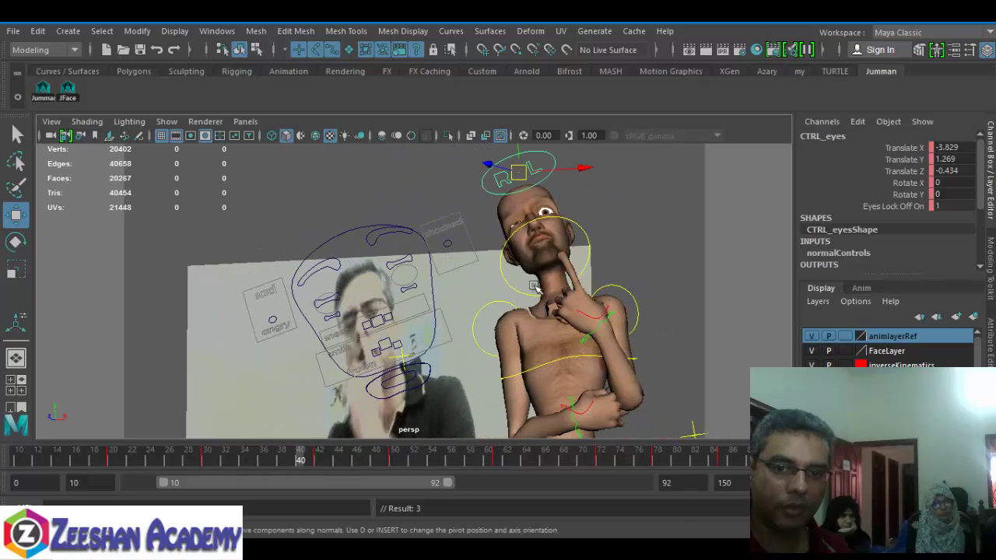
pyautogui.click(420, 385)
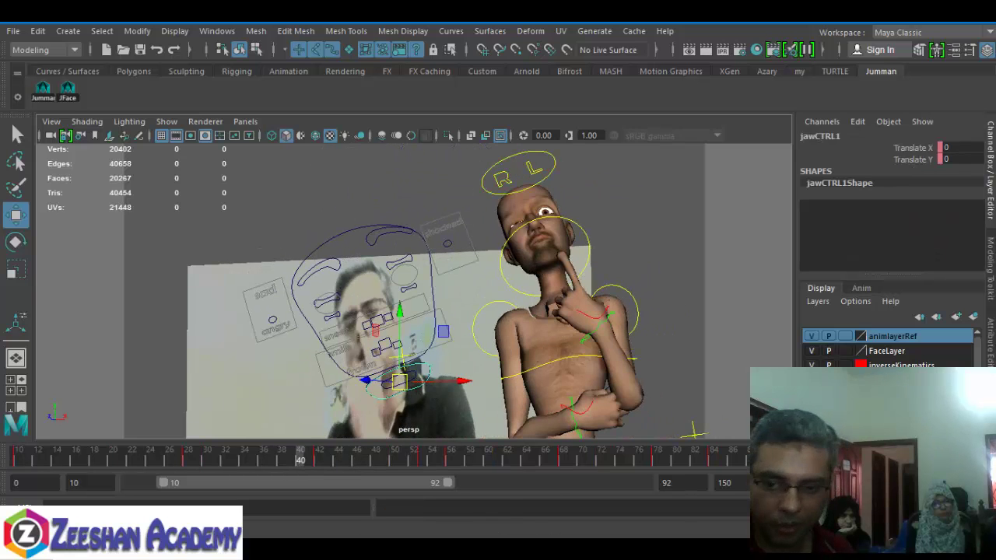
pyautogui.hotkey('alt', 'v')
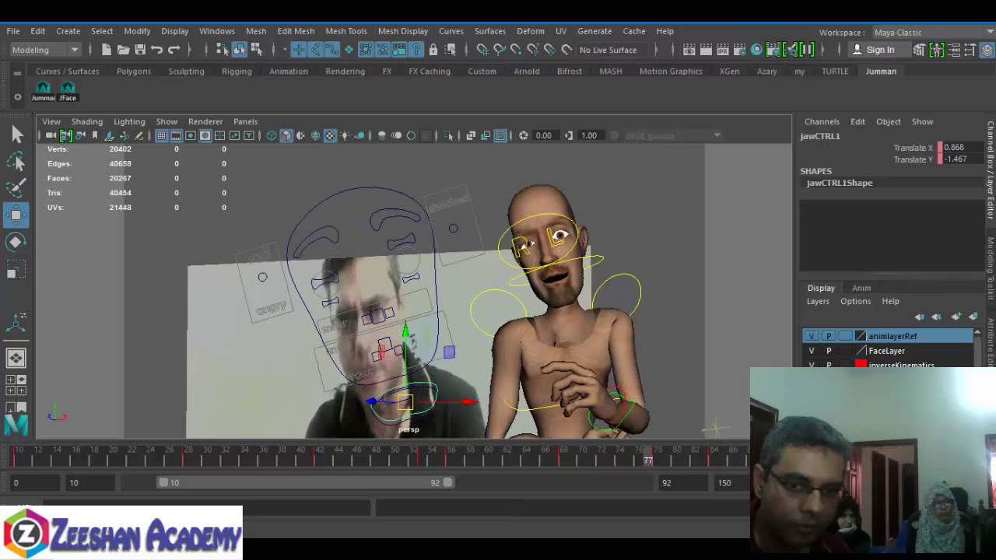
pyautogui.press('Escape')
# Key the jaw controls on frame 48 after undoing a trial move, and raise them on frame 53.
pyautogui.moveTo(383, 464)
pyautogui.mouseDown()
pyautogui.moveTo(160, 460)
pyautogui.moveTo(309, 482)
pyautogui.moveTo(379, 477)
pyautogui.mouseUp()
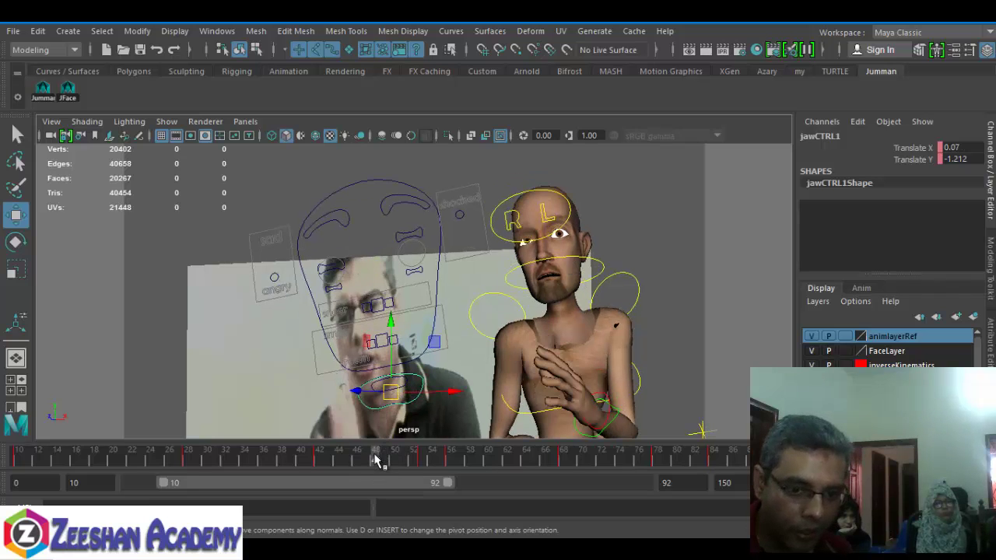
pyautogui.click(376, 461)
pyautogui.moveTo(395, 392); pyautogui.dragTo(397, 409)
pyautogui.hotkey('ctrl', 'z')
pyautogui.moveTo(377, 463); pyautogui.dragTo(423, 461)
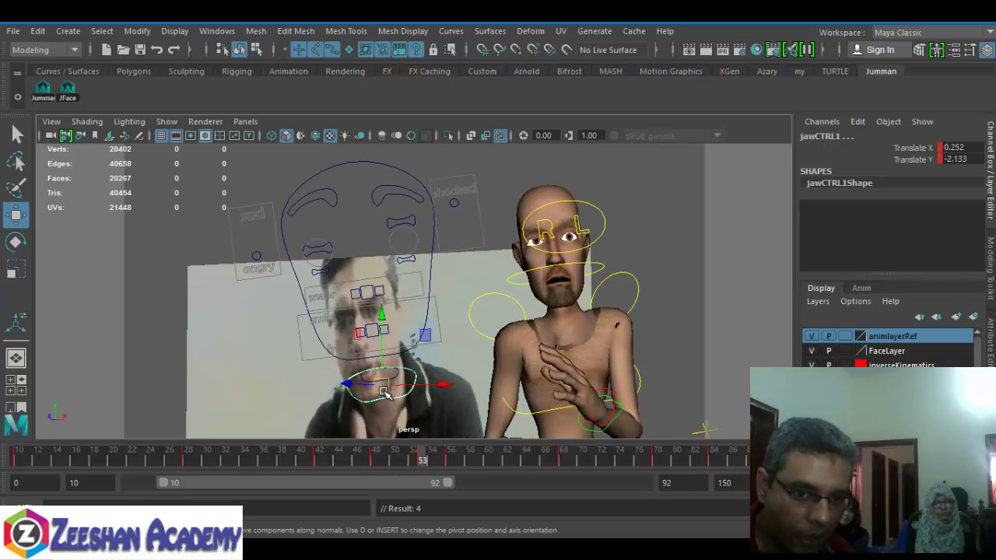
pyautogui.moveTo(384, 392); pyautogui.dragTo(383, 379)
# Lower the jaw controls on frame 56 to open the mouth, and set them to X 0.752, Y 1.269 on frame 60.
pyautogui.moveTo(418, 462); pyautogui.dragTo(451, 461)
pyautogui.moveTo(393, 381); pyautogui.dragTo(411, 398)
pyautogui.moveTo(461, 464); pyautogui.dragTo(489, 460)
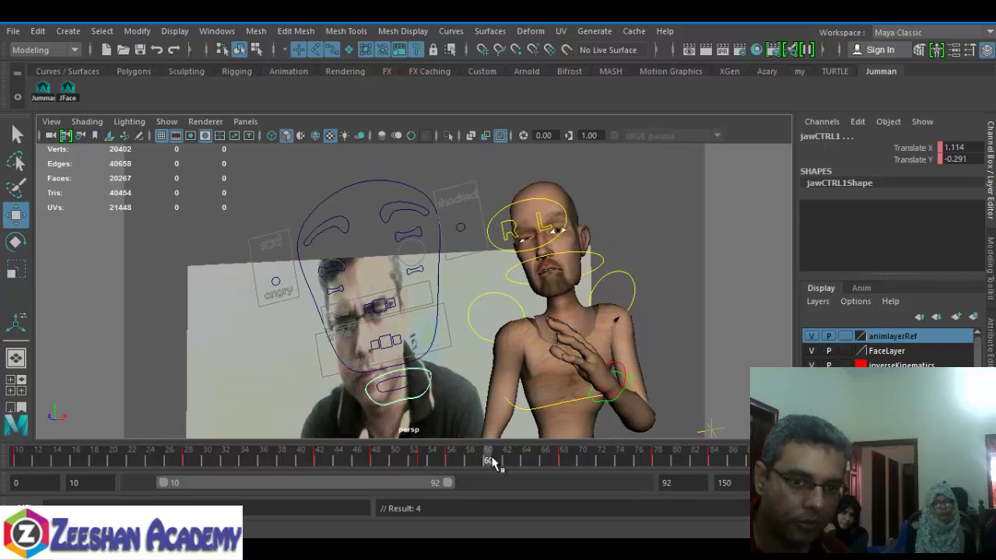
pyautogui.moveTo(403, 388); pyautogui.dragTo(399, 381)
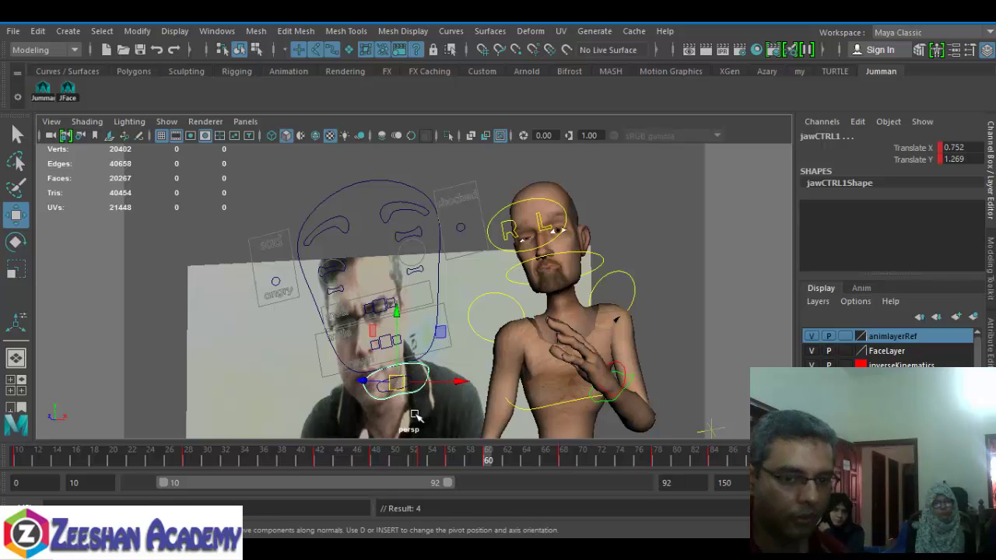
# On frame 80, lower the jaw controls slightly and set a key, checking the mouth pose up to frame 84.
pyautogui.moveTo(502, 463); pyautogui.dragTo(674, 460)
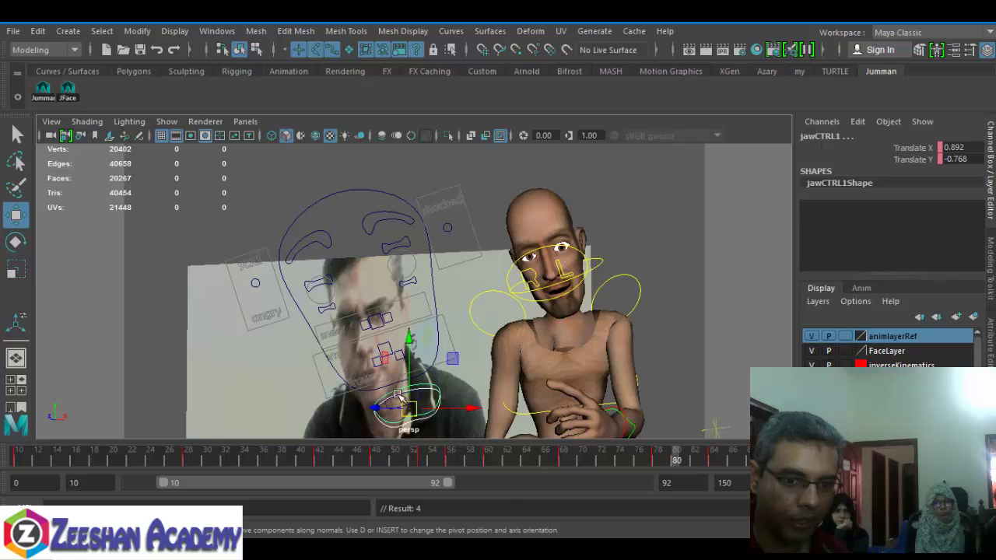
pyautogui.moveTo(410, 410); pyautogui.dragTo(415, 421)
pyautogui.press('s')
pyautogui.moveTo(692, 457); pyautogui.dragTo(706, 455)
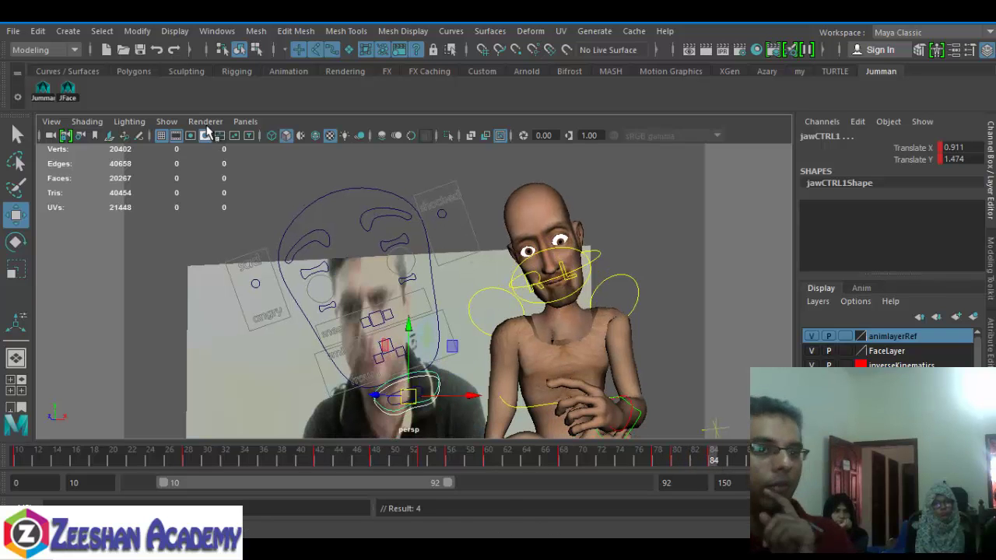
# Hide the rig's control curves in the viewport and turn off the visibility of the animlayerRef layer.
pyautogui.click(166, 121)
pyautogui.click(239, 83)
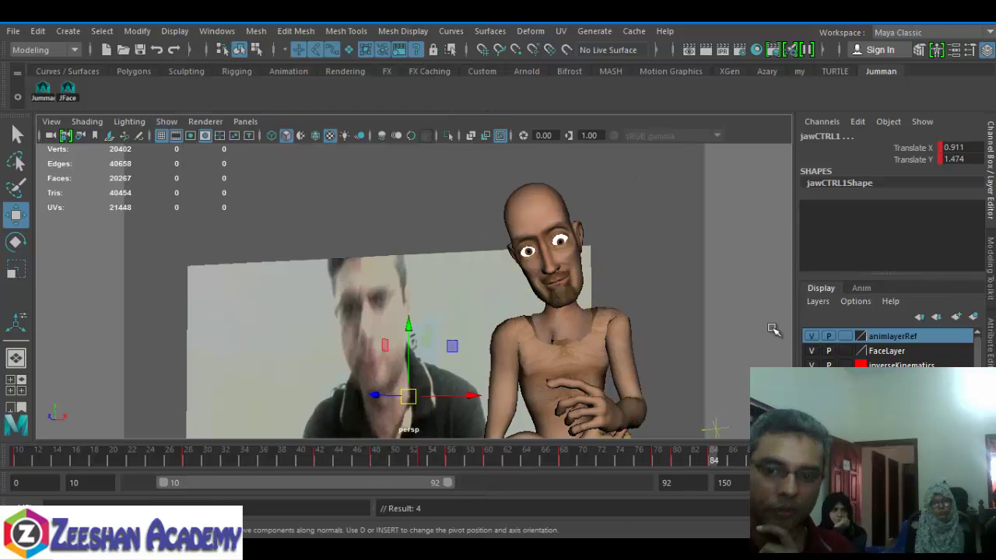
pyautogui.click(812, 336)
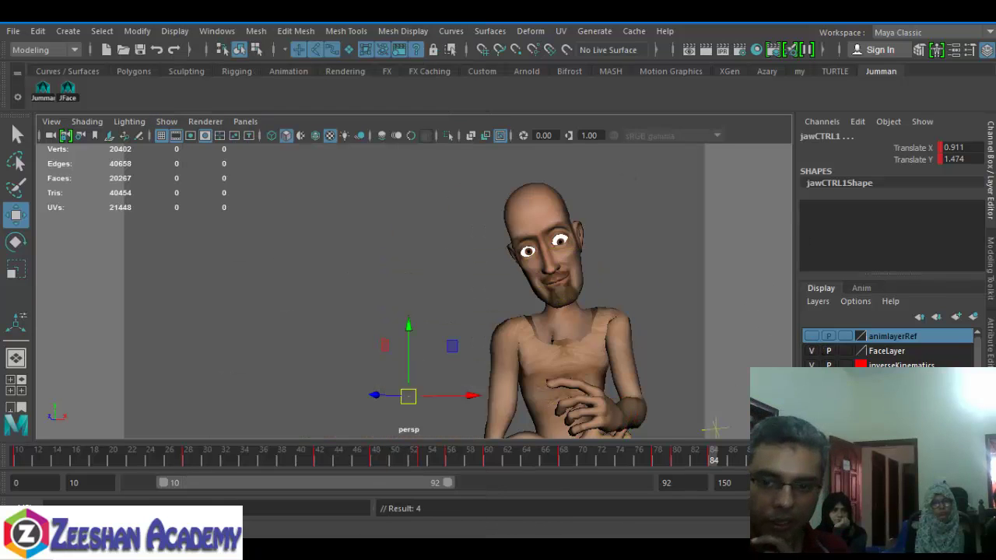
# Center the character in view and play the animation from frame 10 to review the body and facial performance.
pyautogui.hotkey('alt', 'shift', 'v')
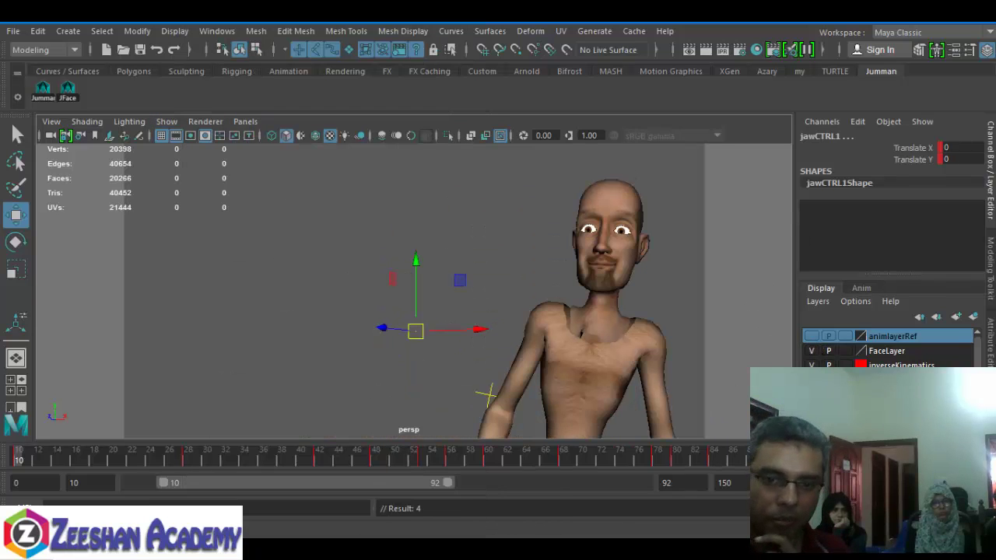
pyautogui.keyDown('alt'); pyautogui.moveTo(427, 272); pyautogui.dragTo(421, 274, button='middle'); pyautogui.keyUp('alt')
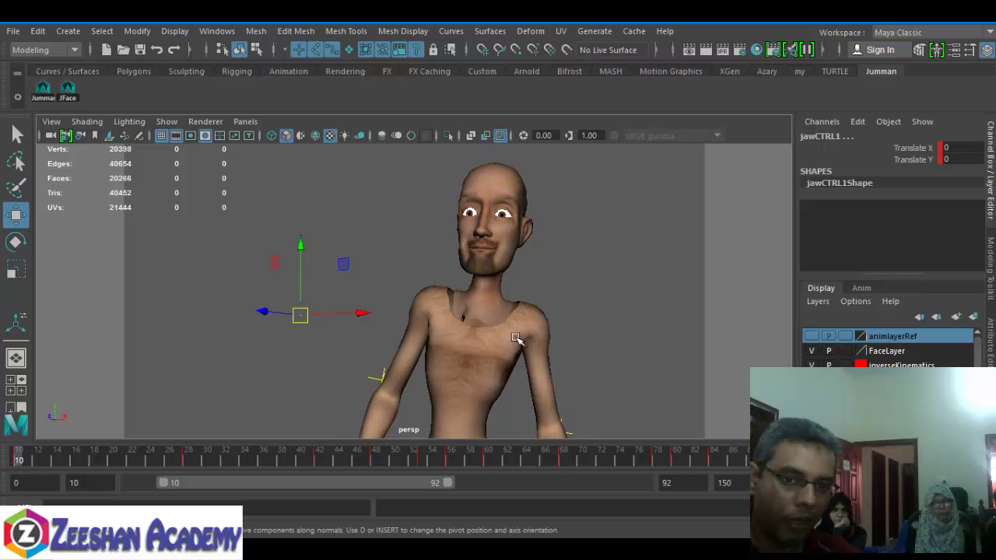
pyautogui.hotkey('alt', 'v')
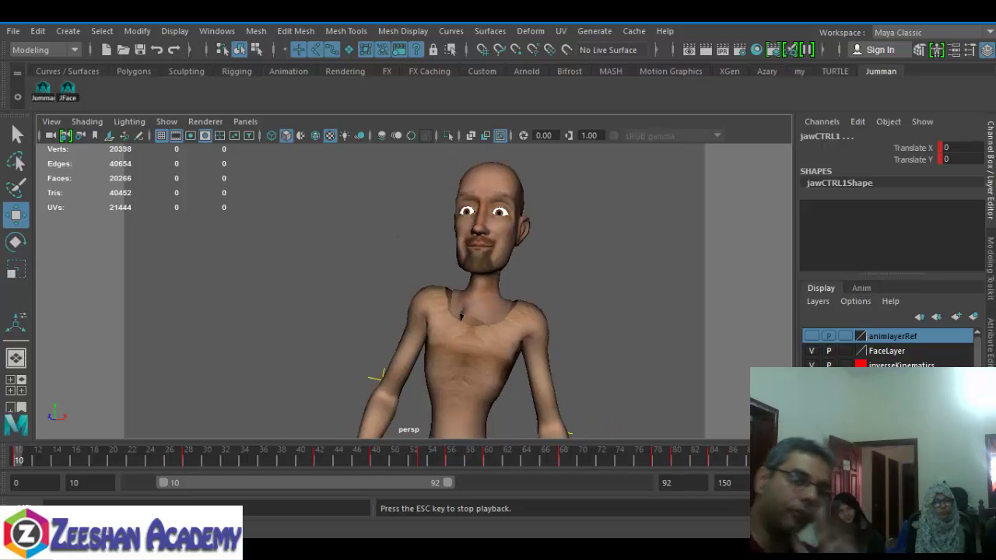
pyautogui.press('Escape')
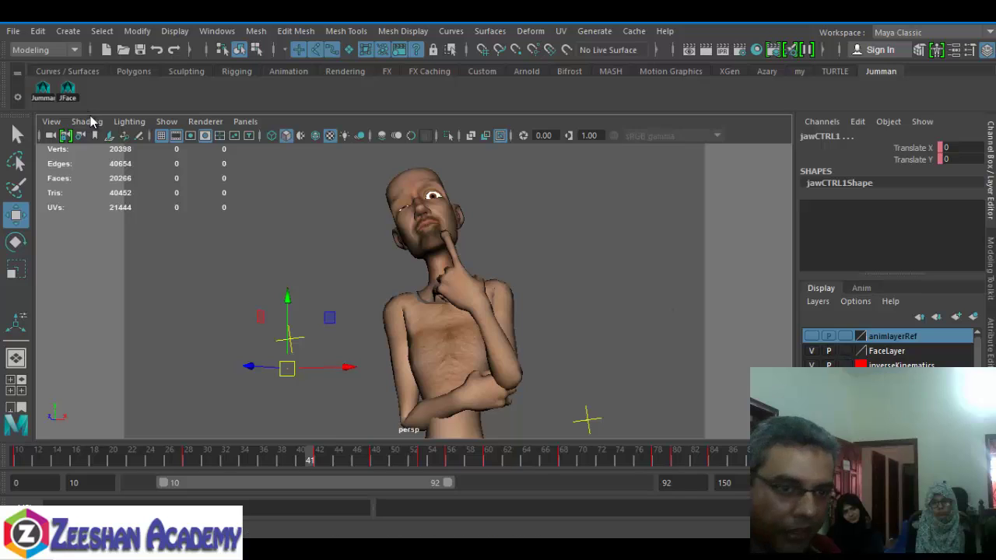
# Show the rig's control curves in the viewport again and select the character's left IK hand control.
pyautogui.click(166, 121)
pyautogui.click(226, 78)
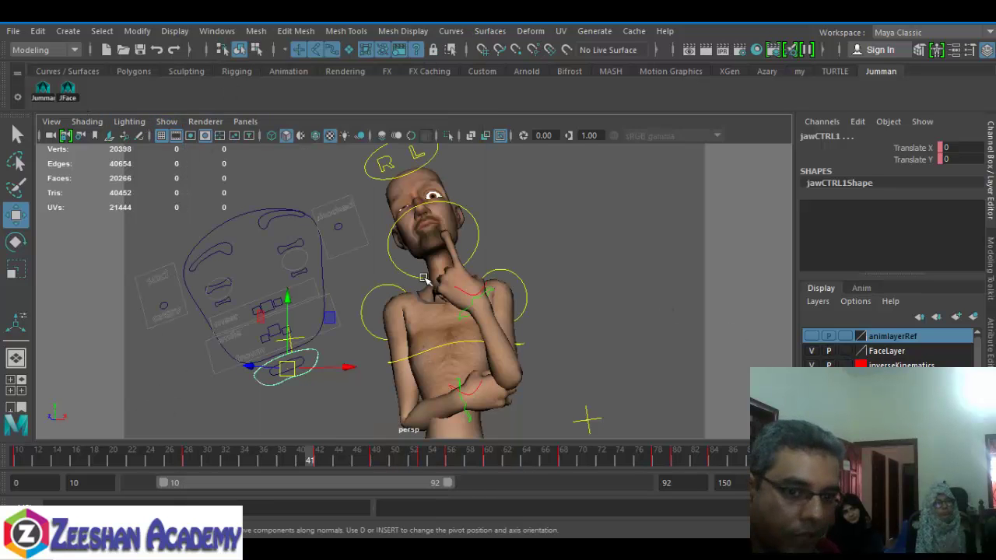
pyautogui.click(487, 305)
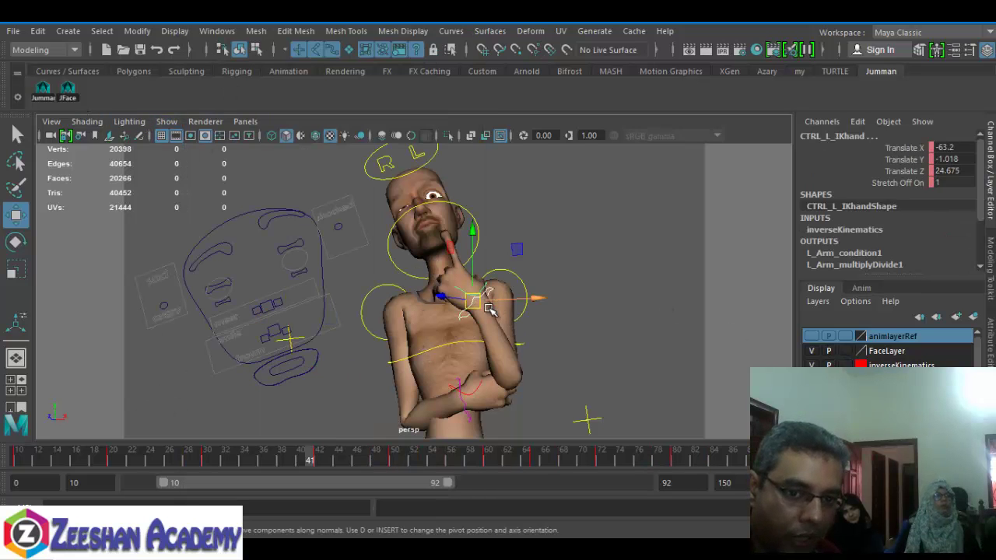
# Examine the left hand's movement between frames 10 and 44 from front and side views.
pyautogui.moveTo(62, 460); pyautogui.dragTo(5, 465)
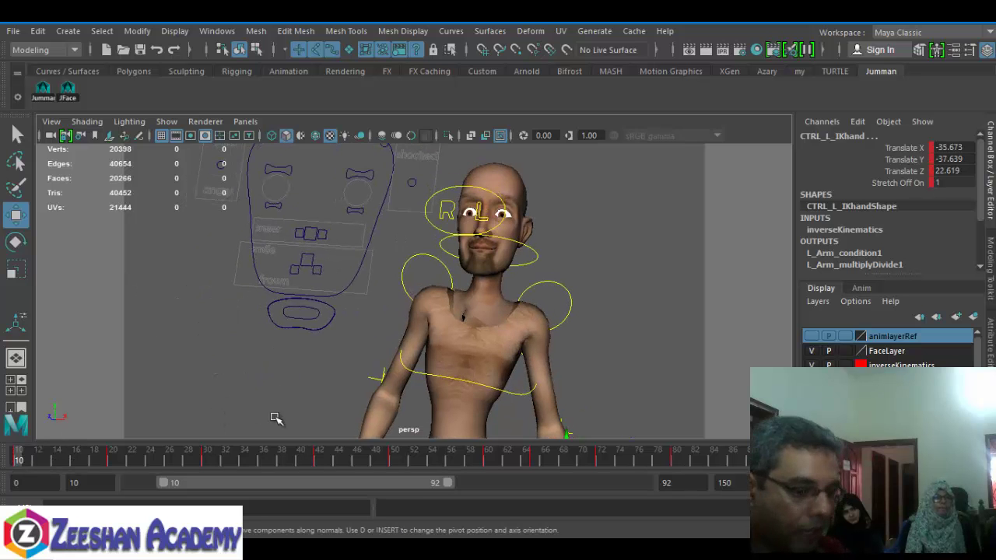
pyautogui.keyDown('alt'); pyautogui.moveTo(428, 369); pyautogui.dragTo(541, 257); pyautogui.keyUp('alt')
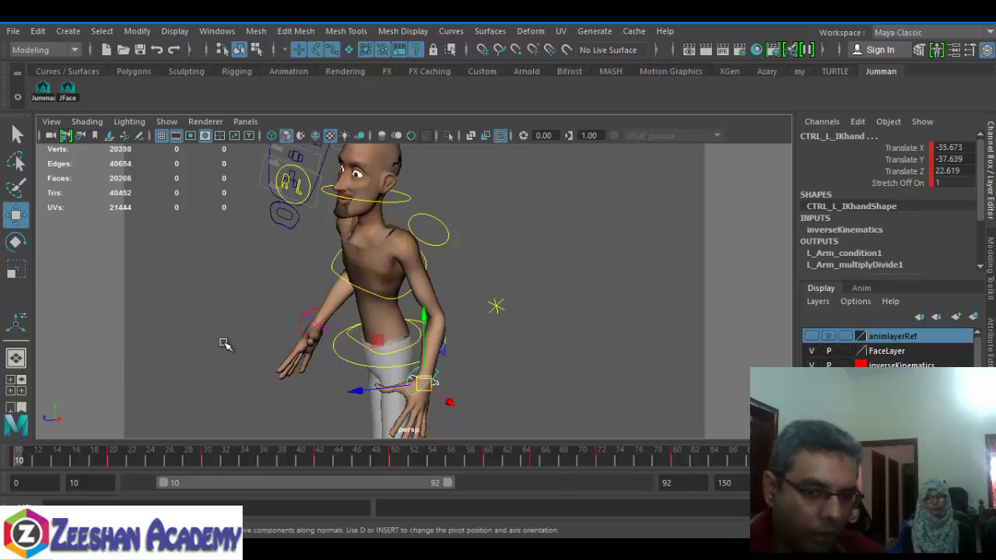
pyautogui.keyDown('alt'); pyautogui.moveTo(225, 344); pyautogui.dragTo(316, 438); pyautogui.keyUp('alt')
pyautogui.moveTo(151, 462); pyautogui.dragTo(111, 449)
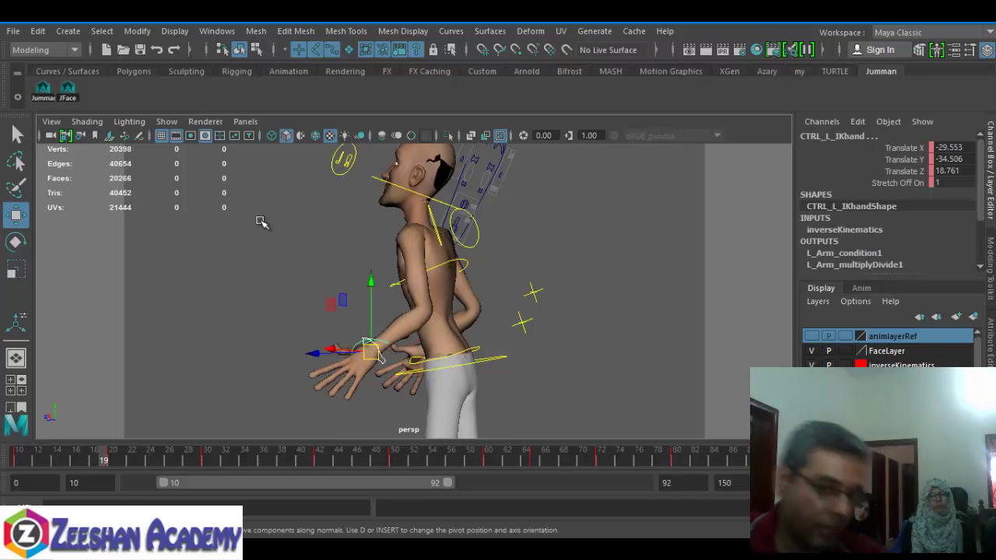
pyautogui.keyDown('alt'); pyautogui.moveTo(261, 222); pyautogui.dragTo(472, 338); pyautogui.keyUp('alt')
pyautogui.moveTo(103, 460); pyautogui.dragTo(1, 473)
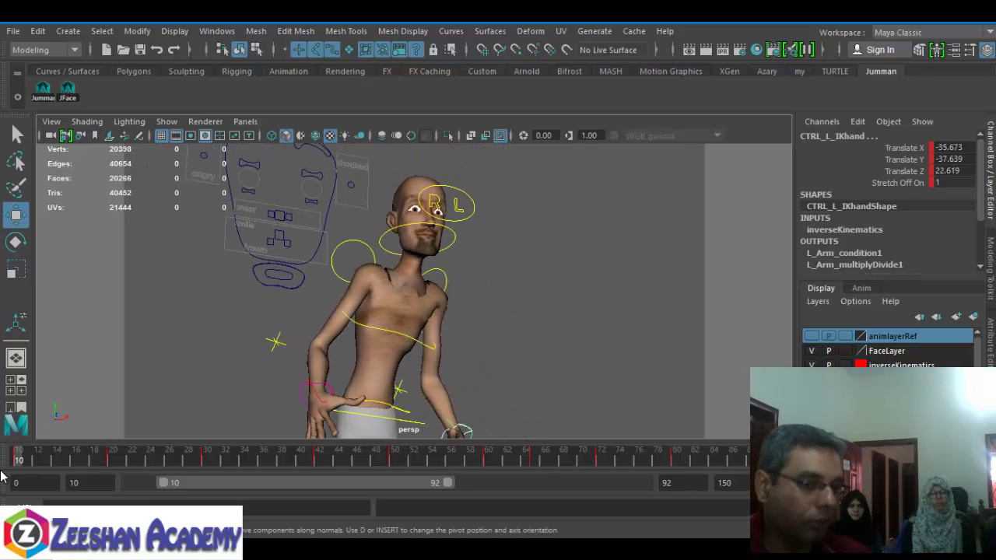
pyautogui.moveTo(331, 336)
pyautogui.keyDown('alt'); pyautogui.mouseDown()
pyautogui.moveTo(324, 317)
pyautogui.moveTo(341, 324)
pyautogui.mouseUp(); pyautogui.keyUp('alt')
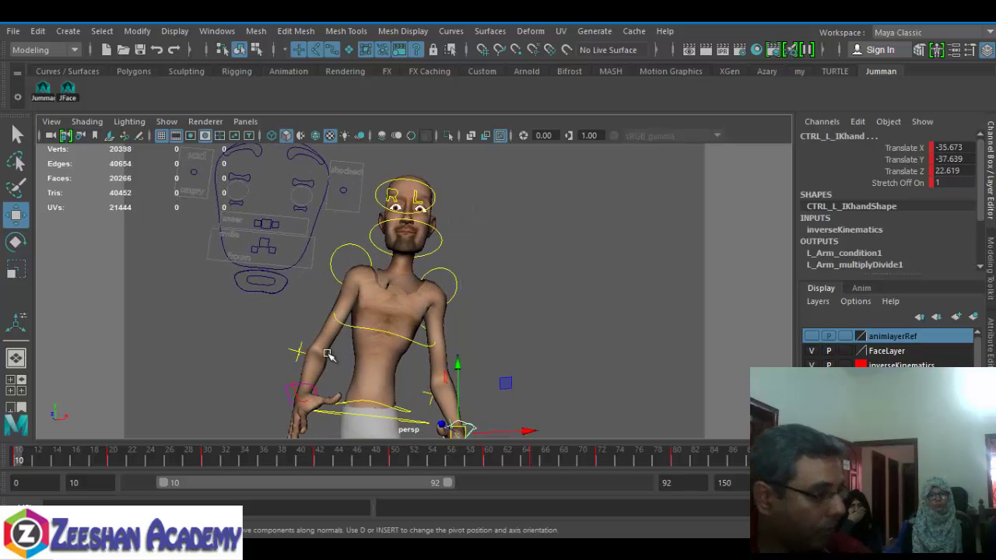
pyautogui.moveTo(31, 460); pyautogui.dragTo(187, 460)
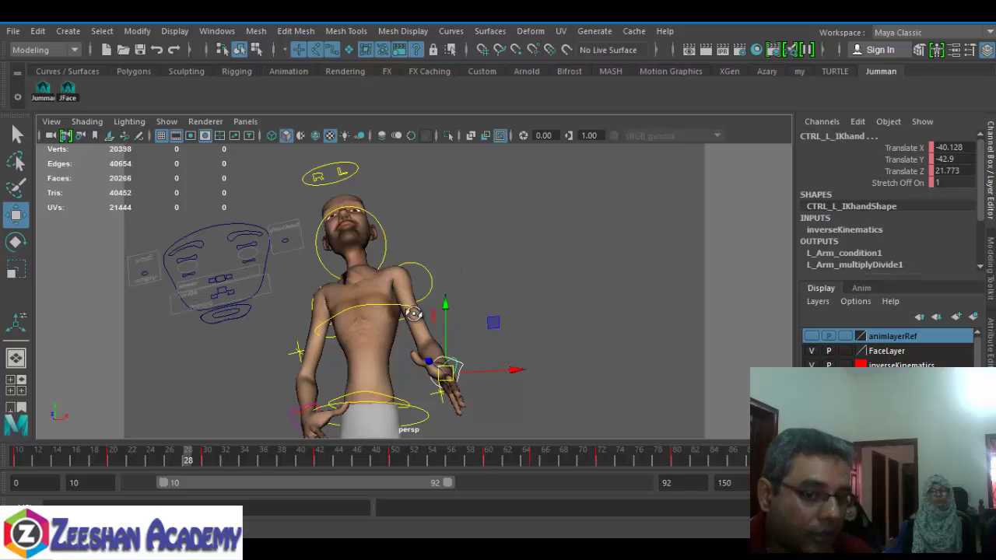
pyautogui.keyDown('alt'); pyautogui.moveTo(462, 251); pyautogui.dragTo(258, 340); pyautogui.keyUp('alt')
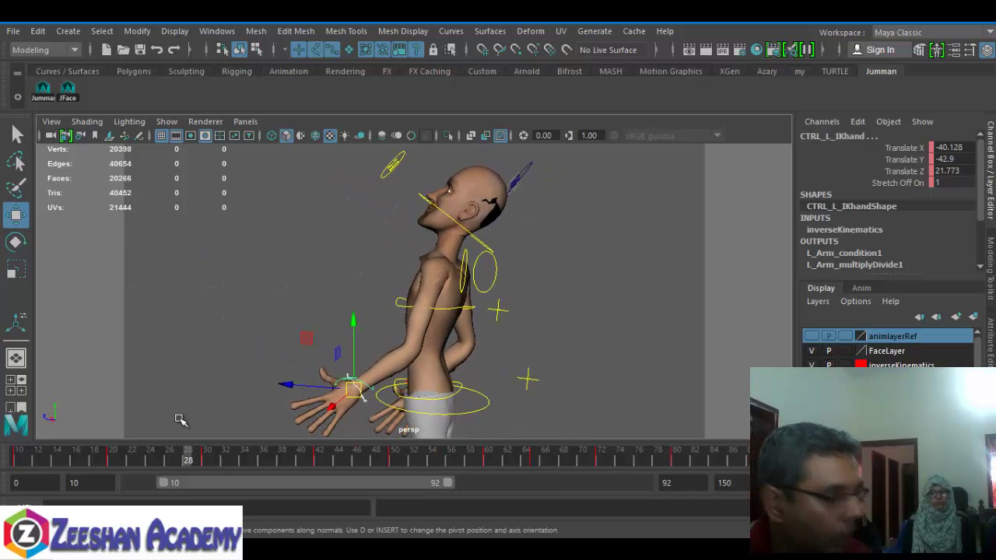
pyautogui.moveTo(174, 460); pyautogui.dragTo(338, 460)
pyautogui.moveTo(272, 456)
pyautogui.mouseDown()
pyautogui.moveTo(166, 454)
pyautogui.moveTo(585, 470)
pyautogui.moveTo(67, 467)
pyautogui.mouseUp()
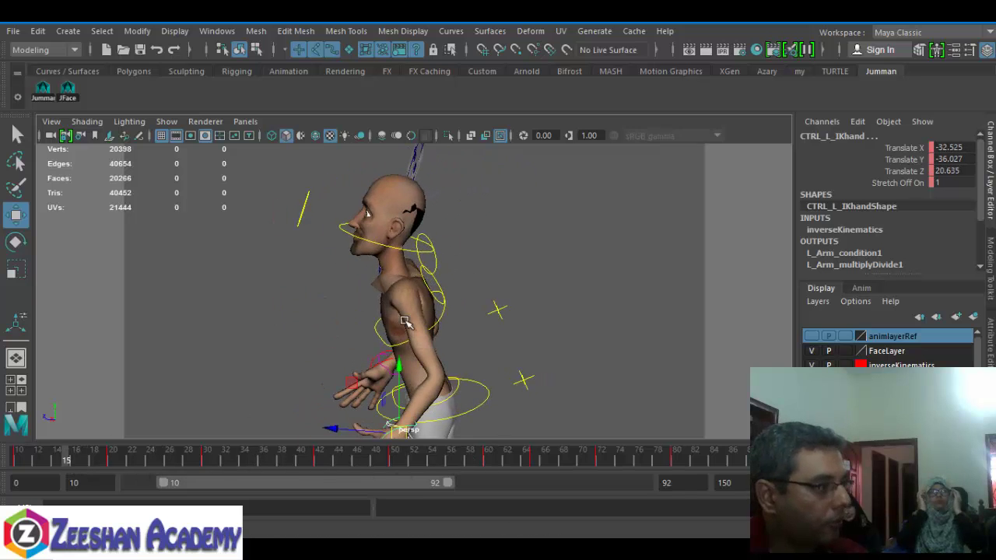
# Examine the arm and hand poses on frames 15 and 40 from several angles, including close up.
pyautogui.keyDown('alt'); pyautogui.moveTo(411, 288); pyautogui.dragTo(542, 313); pyautogui.keyUp('alt')
pyautogui.keyDown('alt'); pyautogui.moveTo(474, 309); pyautogui.dragTo(504, 290); pyautogui.keyUp('alt')
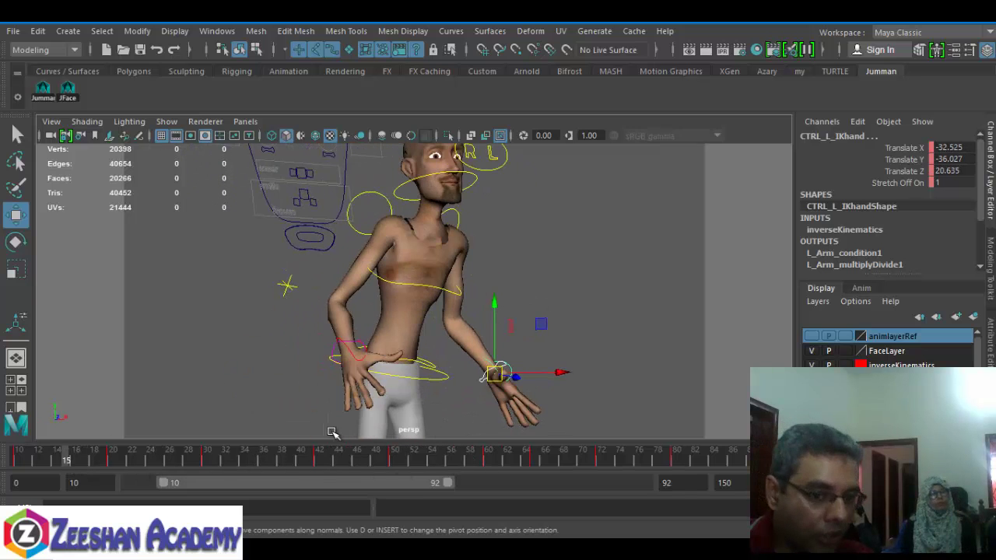
pyautogui.moveTo(295, 459)
pyautogui.mouseDown()
pyautogui.moveTo(185, 459)
pyautogui.moveTo(374, 459)
pyautogui.moveTo(303, 452)
pyautogui.mouseUp()
pyautogui.keyDown('alt'); pyautogui.moveTo(506, 282); pyautogui.dragTo(377, 358); pyautogui.keyUp('alt')
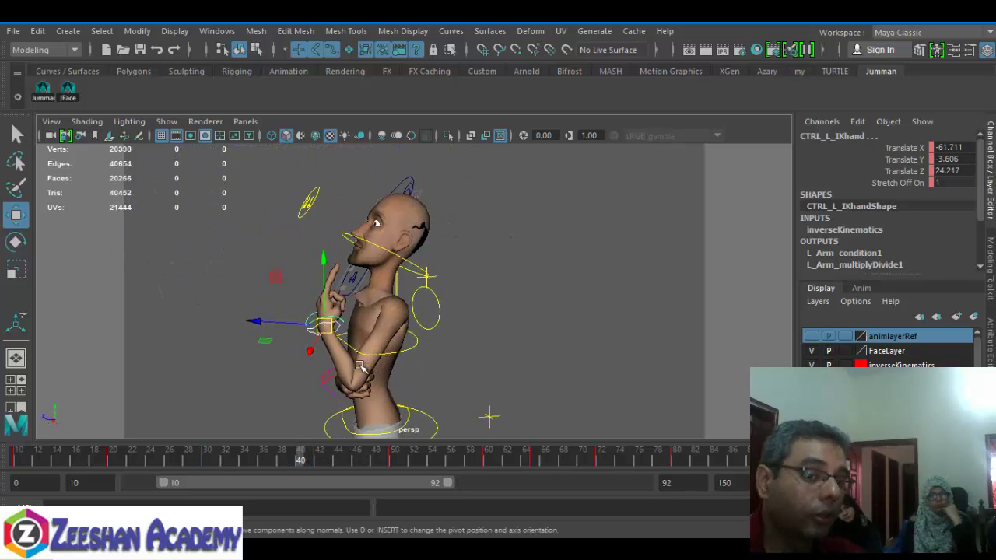
pyautogui.keyDown('alt'); pyautogui.moveTo(359, 366); pyautogui.dragTo(369, 338, button='middle'); pyautogui.keyUp('alt')
pyautogui.keyDown('alt'); pyautogui.moveTo(374, 356); pyautogui.dragTo(572, 376); pyautogui.keyUp('alt')
pyautogui.keyDown('alt'); pyautogui.moveTo(410, 384); pyautogui.dragTo(527, 337, button='right'); pyautogui.keyUp('alt')
pyautogui.keyDown('alt'); pyautogui.moveTo(527, 337); pyautogui.dragTo(524, 273, button='middle'); pyautogui.keyUp('alt')
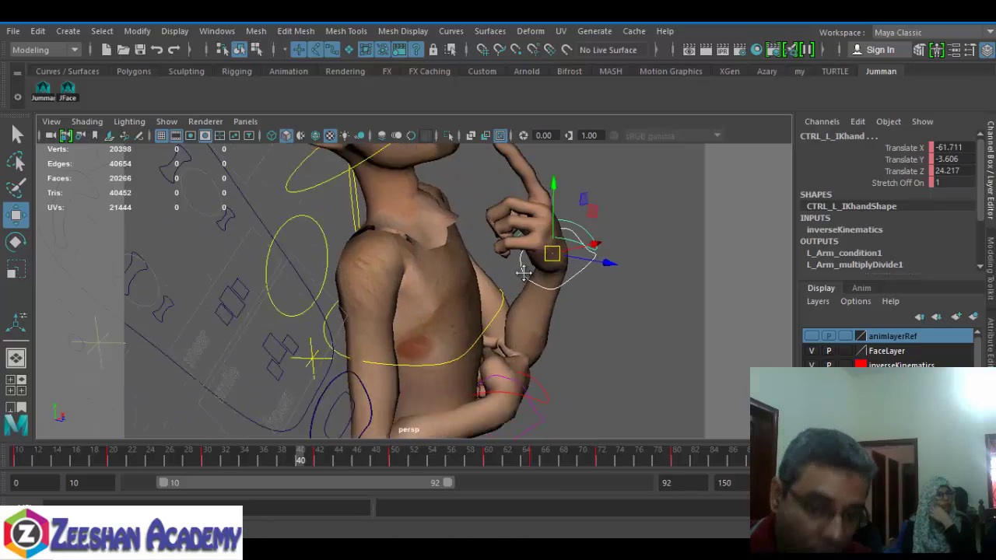
pyautogui.keyDown('alt'); pyautogui.moveTo(524, 273); pyautogui.dragTo(336, 370); pyautogui.keyUp('alt')
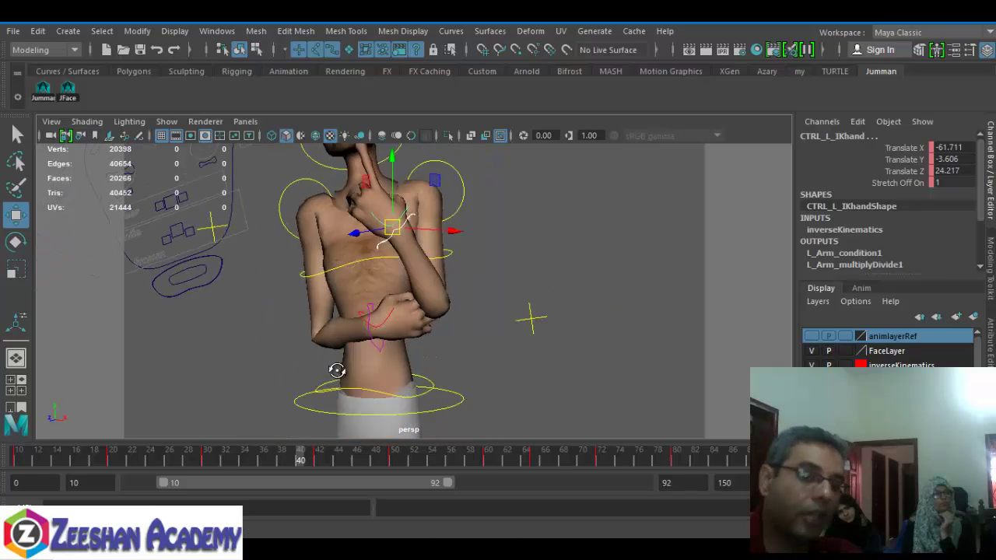
pyautogui.keyDown('alt'); pyautogui.moveTo(383, 327); pyautogui.dragTo(436, 428, button='middle'); pyautogui.keyUp('alt')
pyautogui.keyDown('alt'); pyautogui.moveTo(487, 414); pyautogui.dragTo(399, 316); pyautogui.keyUp('alt')
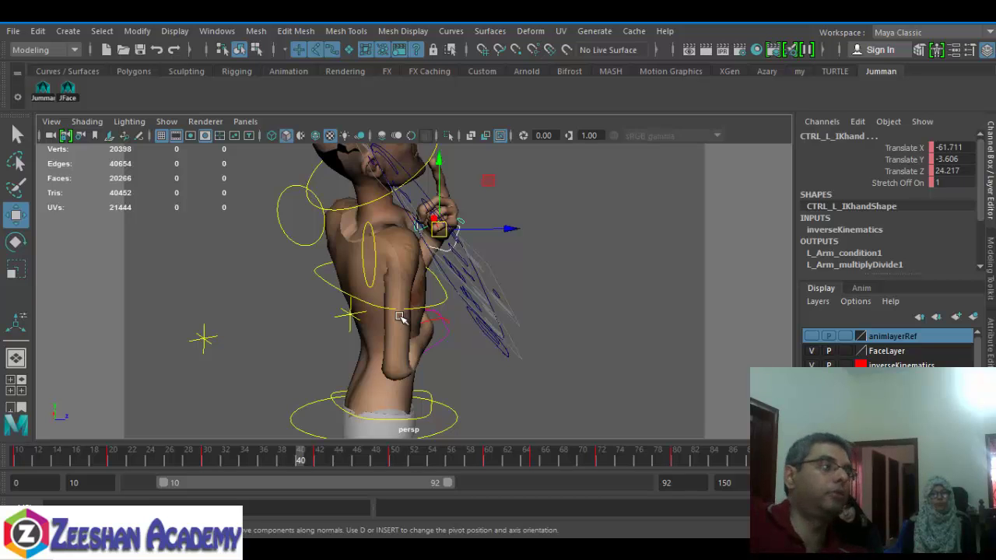
# Select the right IK hand control and examine both arms' motion up to frame 64 from side and front views.
pyautogui.keyDown('alt'); pyautogui.moveTo(543, 339); pyautogui.dragTo(406, 333); pyautogui.keyUp('alt')
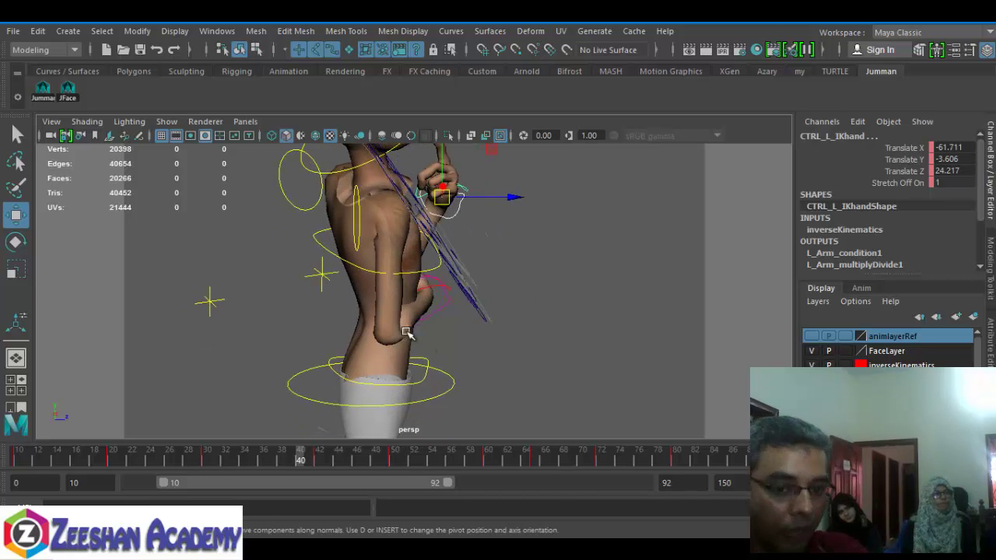
pyautogui.moveTo(304, 462); pyautogui.dragTo(335, 456)
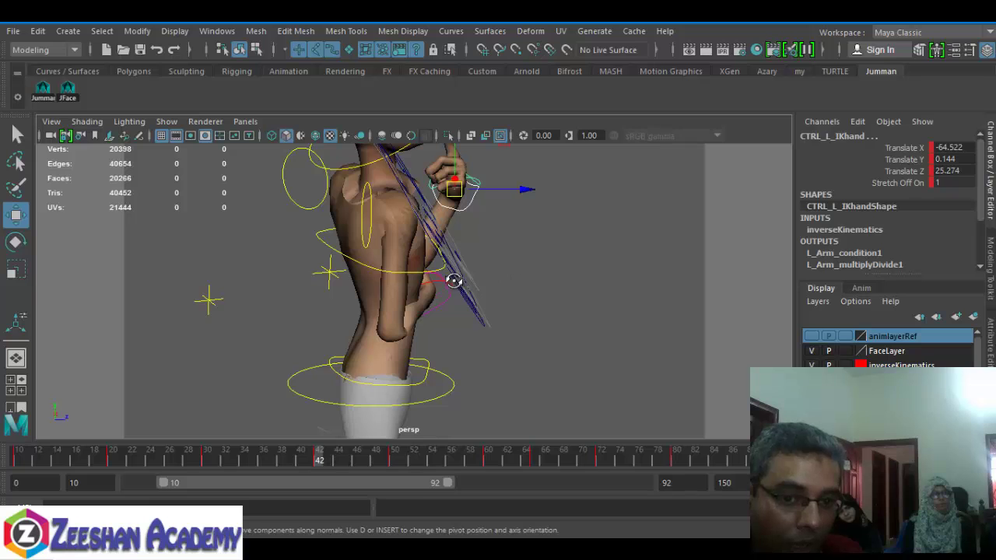
pyautogui.click(454, 281)
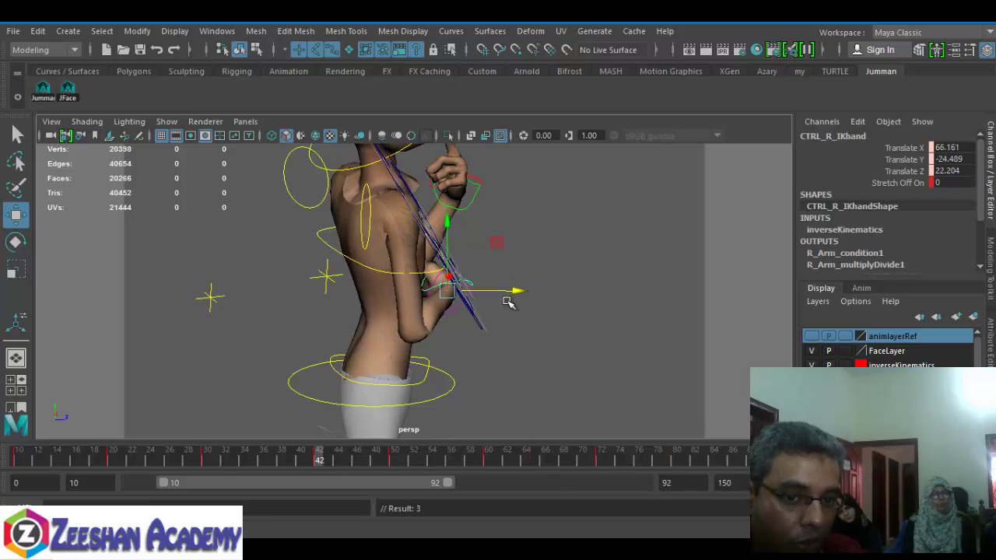
pyautogui.keyDown('alt'); pyautogui.moveTo(508, 302); pyautogui.dragTo(313, 340); pyautogui.keyUp('alt')
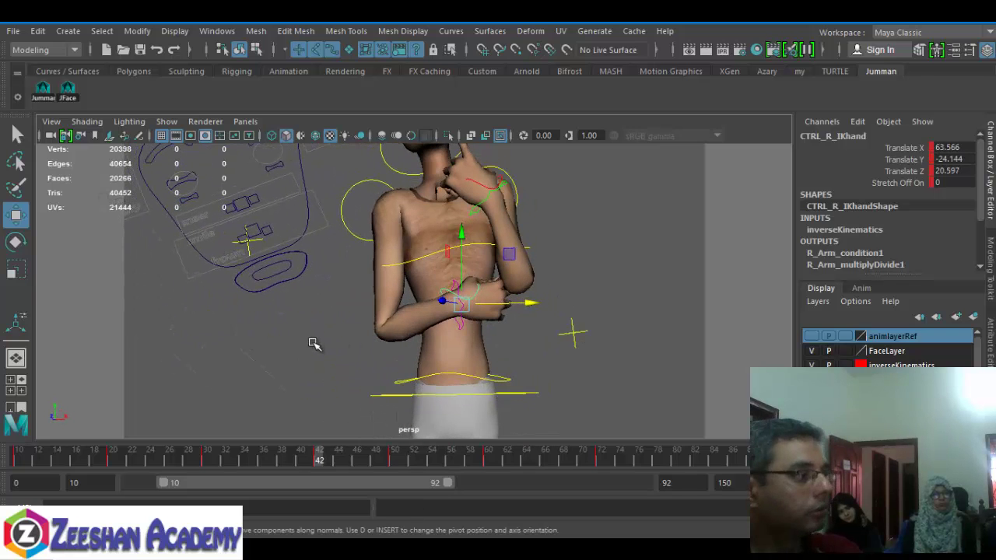
pyautogui.keyDown('alt'); pyautogui.moveTo(537, 341); pyautogui.dragTo(391, 348, button='right'); pyautogui.keyUp('alt')
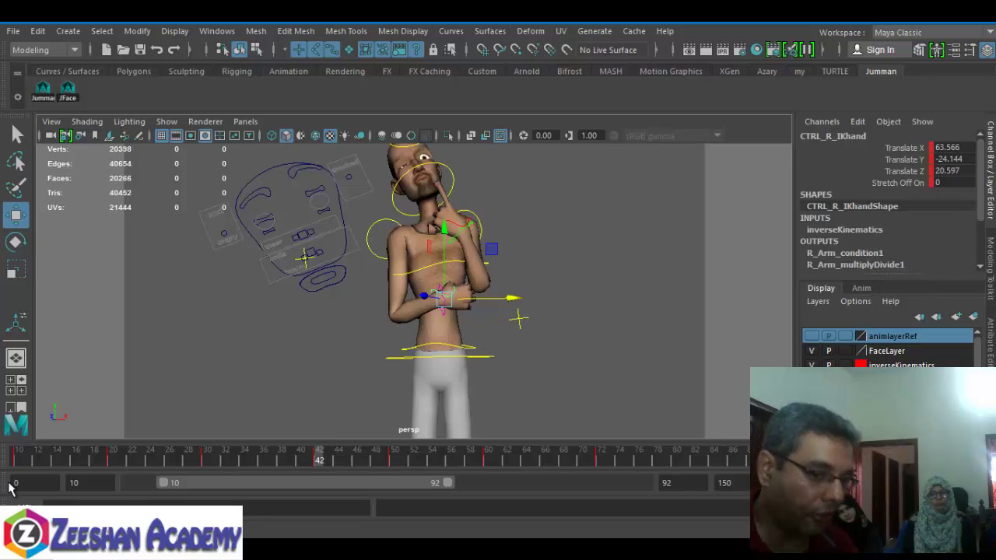
pyautogui.moveTo(27, 463); pyautogui.dragTo(526, 458)
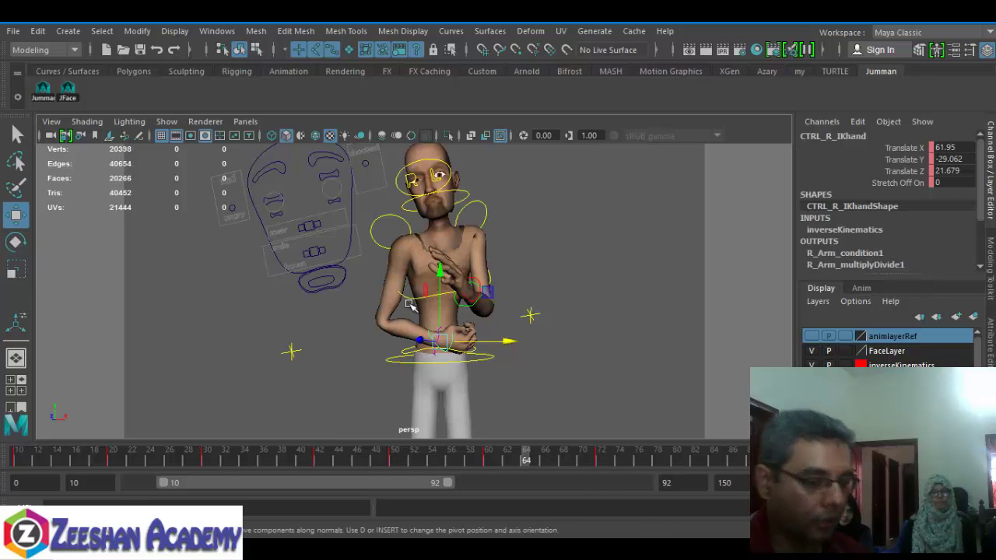
# Save the scene at frame 64 and hide the rig's control curves in the viewport.
pyautogui.hotkey('ctrl', 's')
pyautogui.click(467, 294)
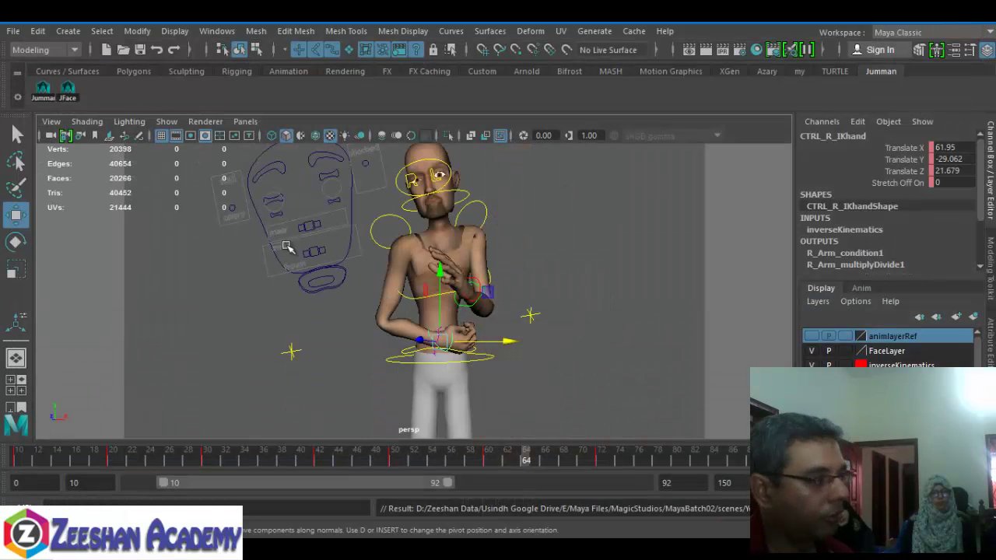
pyautogui.click(190, 123)
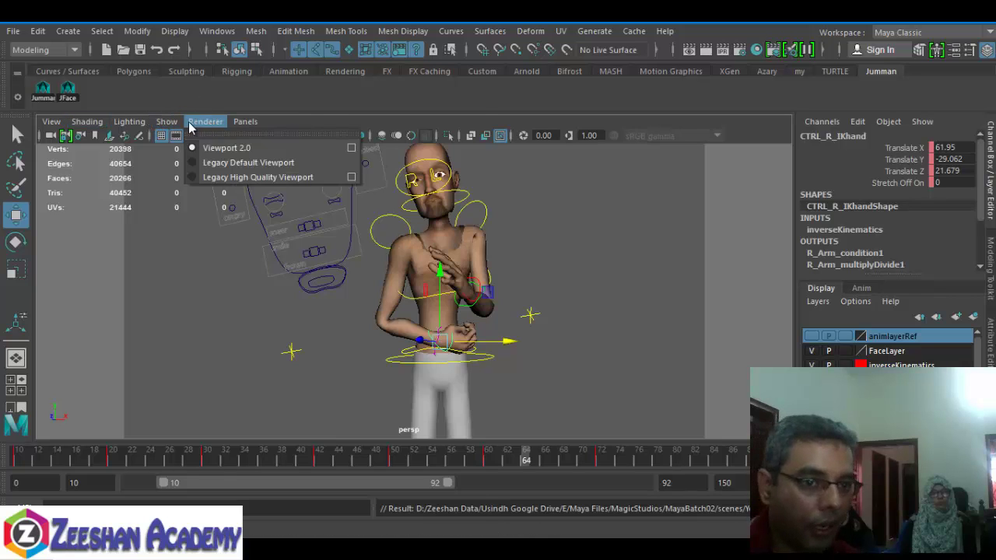
pyautogui.click(256, 78)
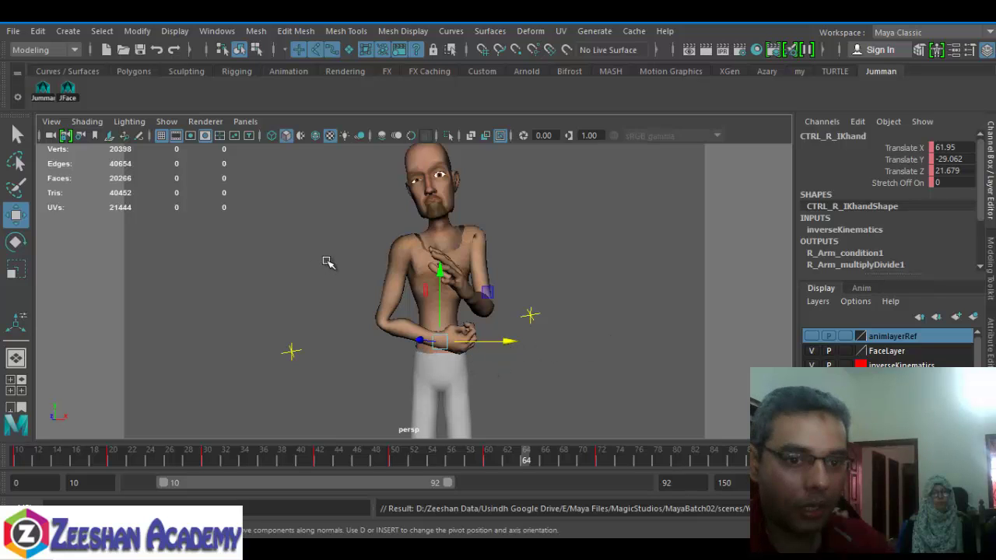
pyautogui.press('space')
# Create a polygon plane as ground under the character and scale it to about 4.454, 1.979 and 3.591 in X, Y and Z.
pyautogui.scroll(-5, 389, 277)
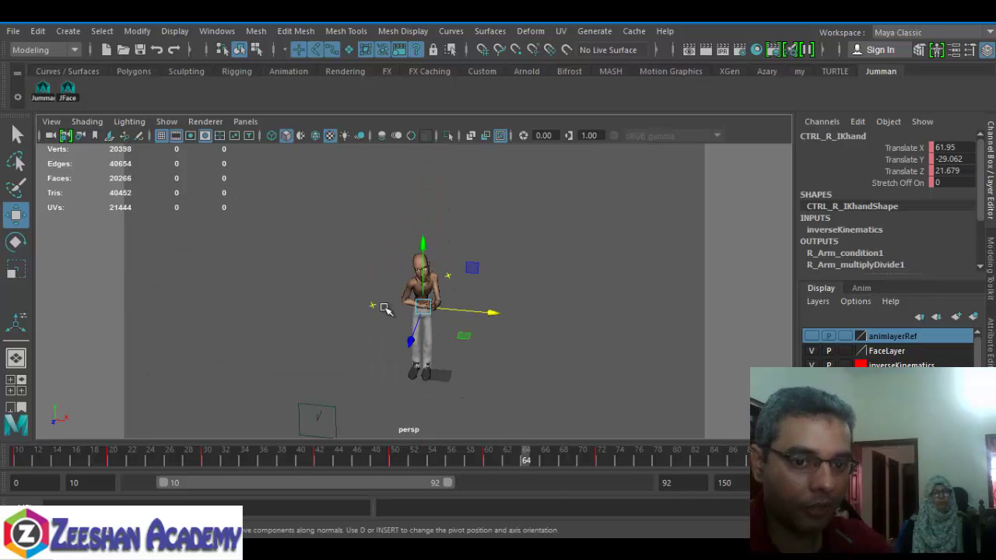
pyautogui.click(135, 72)
pyautogui.click(145, 92)
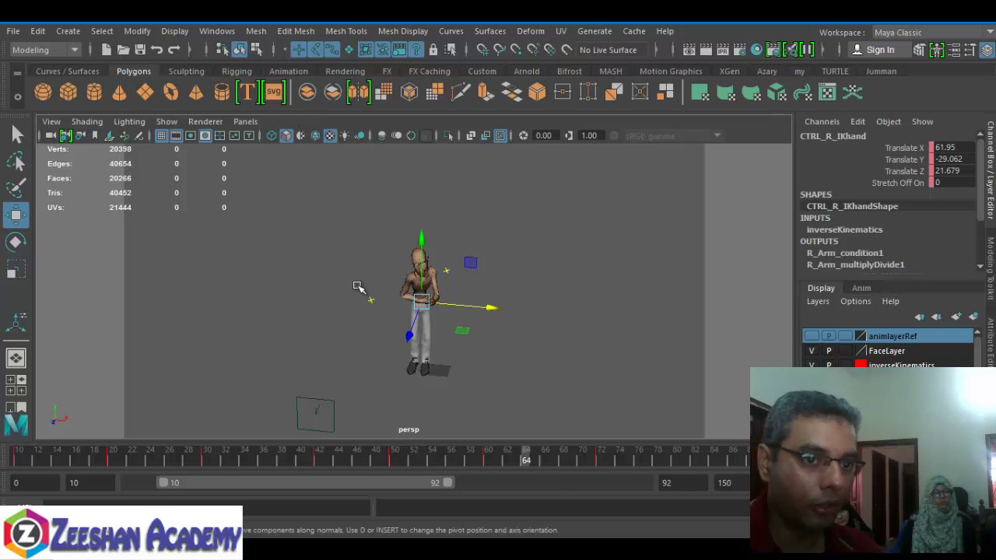
pyautogui.moveTo(362, 325); pyautogui.dragTo(621, 467)
pyautogui.keyDown('alt'); pyautogui.moveTo(500, 334); pyautogui.dragTo(726, 310); pyautogui.keyUp('alt')
pyautogui.press('r')
pyautogui.keyDown('alt'); pyautogui.moveTo(459, 317); pyautogui.dragTo(355, 321); pyautogui.keyUp('alt')
pyautogui.keyDown('alt'); pyautogui.moveTo(424, 311); pyautogui.dragTo(592, 318); pyautogui.keyUp('alt')
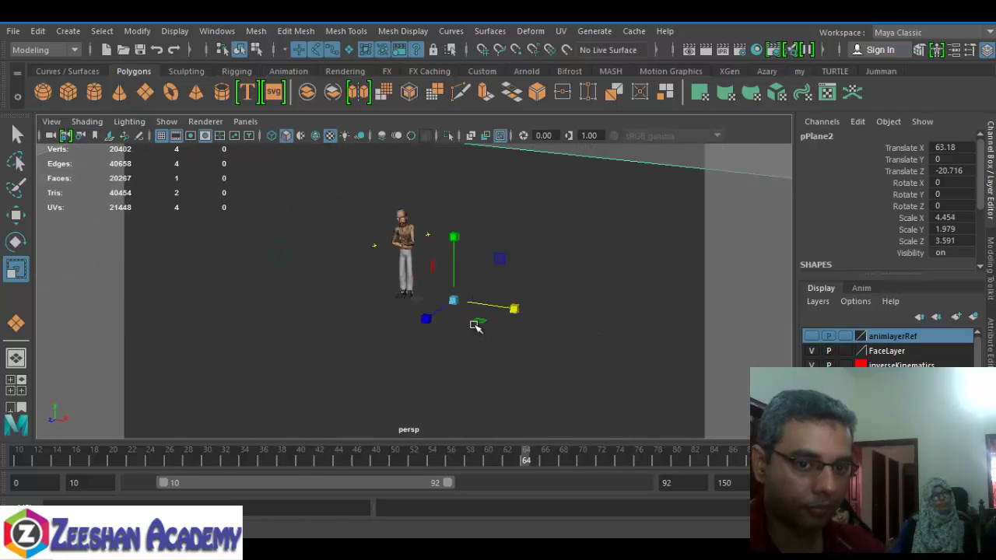
# Examine the character standing on the ground plane from high and low angles.
pyautogui.keyDown('alt'); pyautogui.moveTo(475, 327); pyautogui.dragTo(583, 298); pyautogui.keyUp('alt')
pyautogui.keyDown('alt'); pyautogui.moveTo(392, 319); pyautogui.dragTo(350, 360, button='middle'); pyautogui.keyUp('alt')
pyautogui.keyDown('alt'); pyautogui.moveTo(350, 360); pyautogui.dragTo(436, 362, button='right'); pyautogui.keyUp('alt')
pyautogui.keyDown('alt'); pyautogui.moveTo(366, 348); pyautogui.dragTo(462, 349, button='middle'); pyautogui.keyUp('alt')
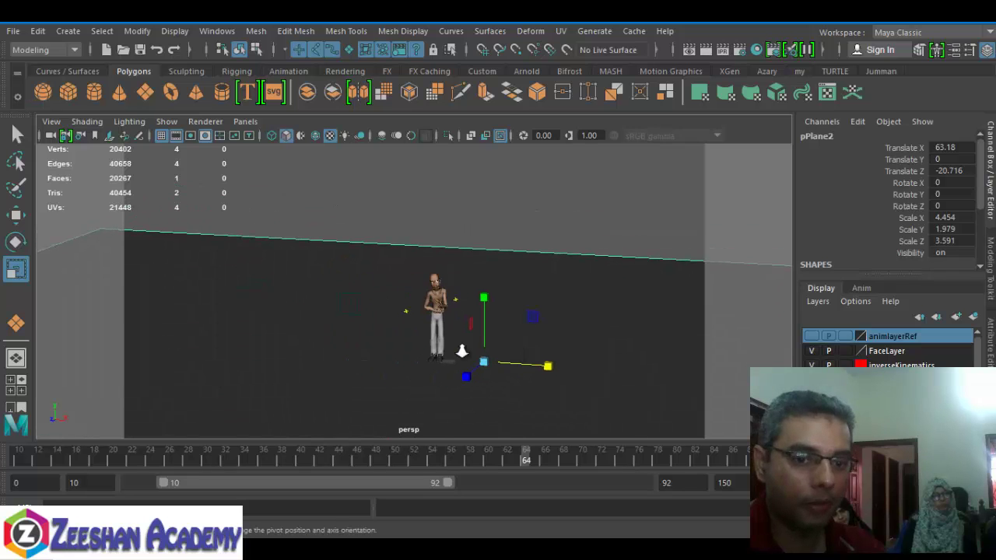
pyautogui.keyDown('alt'); pyautogui.moveTo(462, 349); pyautogui.dragTo(498, 335, button='right'); pyautogui.keyUp('alt')
pyautogui.keyDown('alt'); pyautogui.moveTo(498, 324); pyautogui.dragTo(489, 284); pyautogui.keyUp('alt')
pyautogui.keyDown('alt'); pyautogui.moveTo(412, 355); pyautogui.dragTo(464, 369, button='right'); pyautogui.keyUp('alt')
pyautogui.keyDown('alt'); pyautogui.moveTo(498, 327); pyautogui.dragTo(553, 360); pyautogui.keyUp('alt')
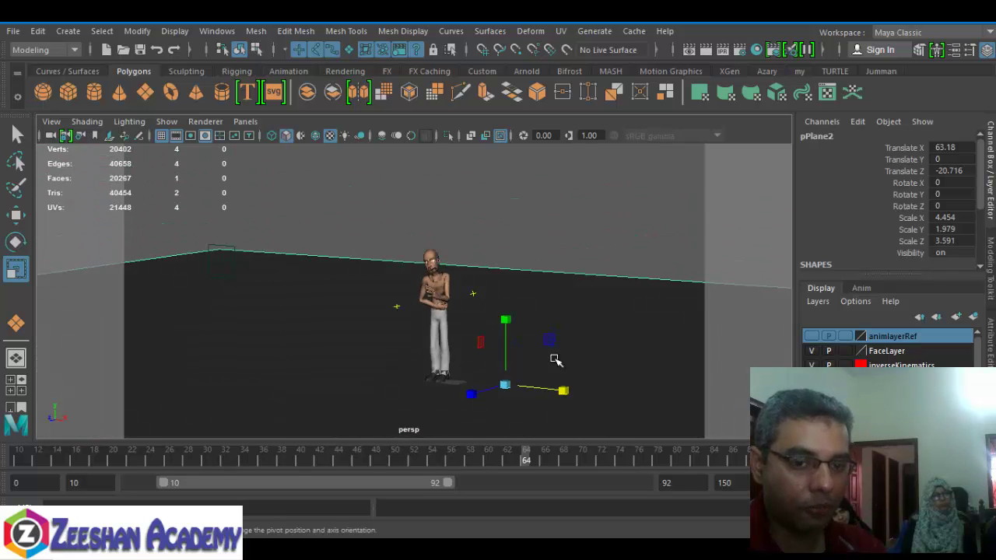
# Open the Content Browser, view the Bipeds base meshes and expand the Paint Effects examples.
pyautogui.click(217, 31)
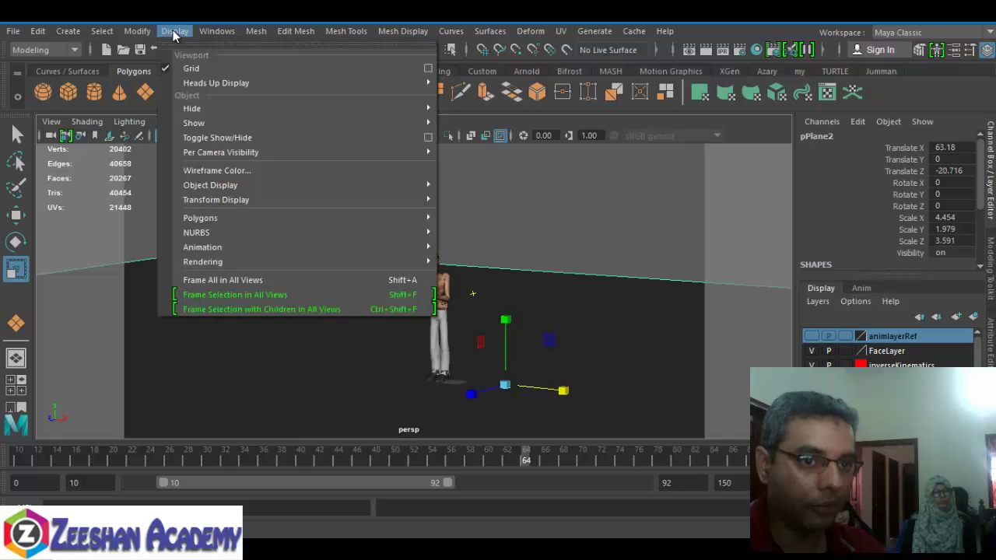
pyautogui.moveTo(270, 83)
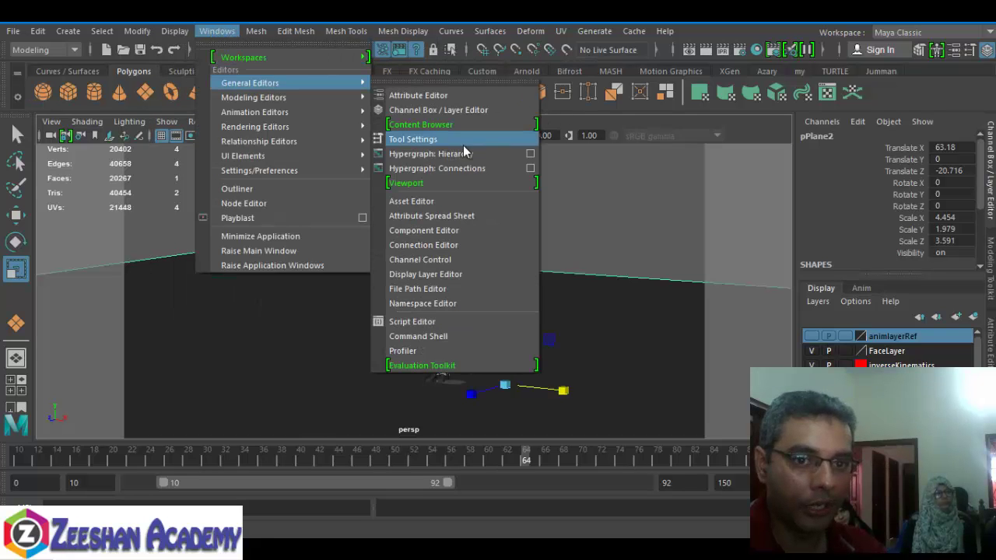
pyautogui.click(445, 126)
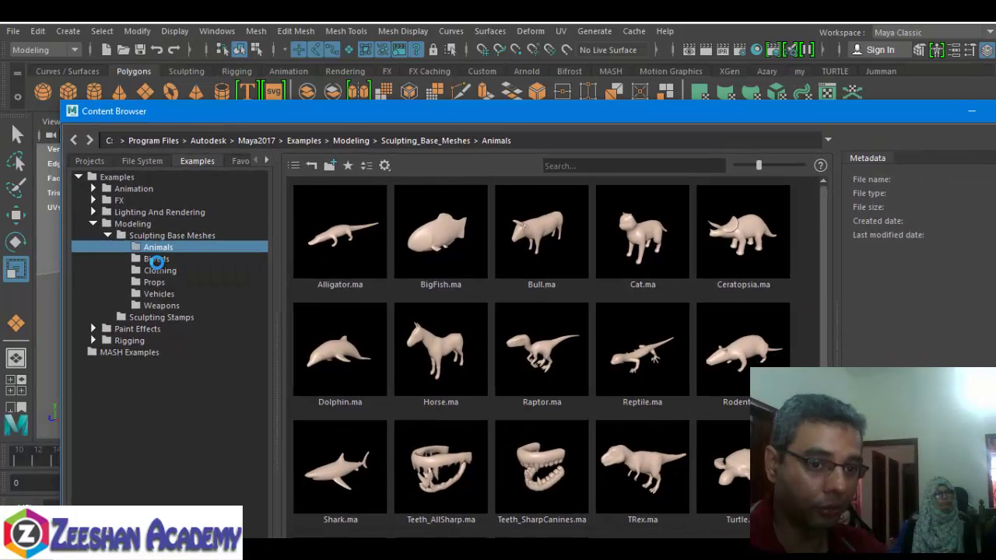
pyautogui.click(157, 259)
pyautogui.doubleClick(137, 331)
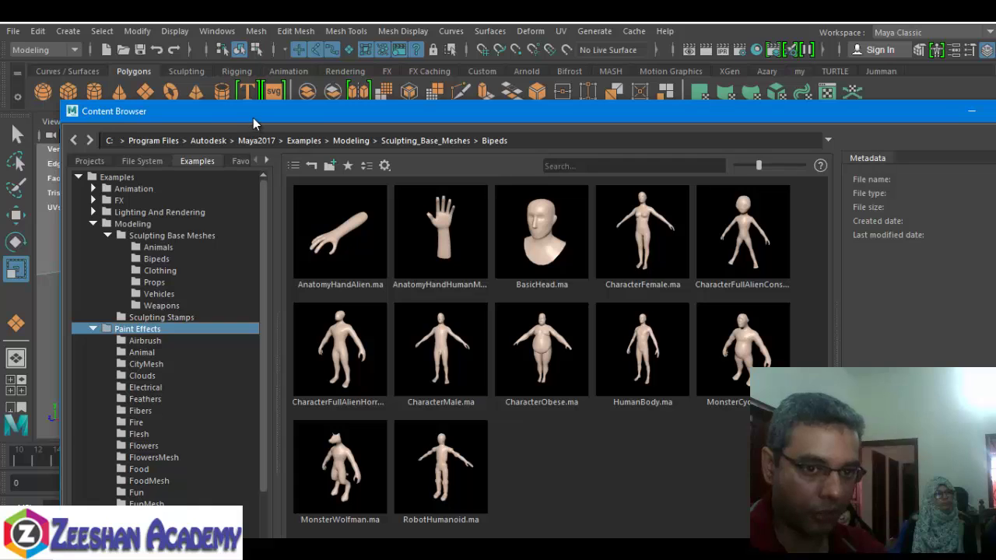
# Browse the Weather, Trees and TreesMesh brushes among the Paint Effects examples for background scenery.
pyautogui.moveTo(253, 118); pyautogui.dragTo(288, 49)
pyautogui.click(185, 529)
pyautogui.moveTo(298, 343); pyautogui.dragTo(296, 508)
pyautogui.click(180, 517)
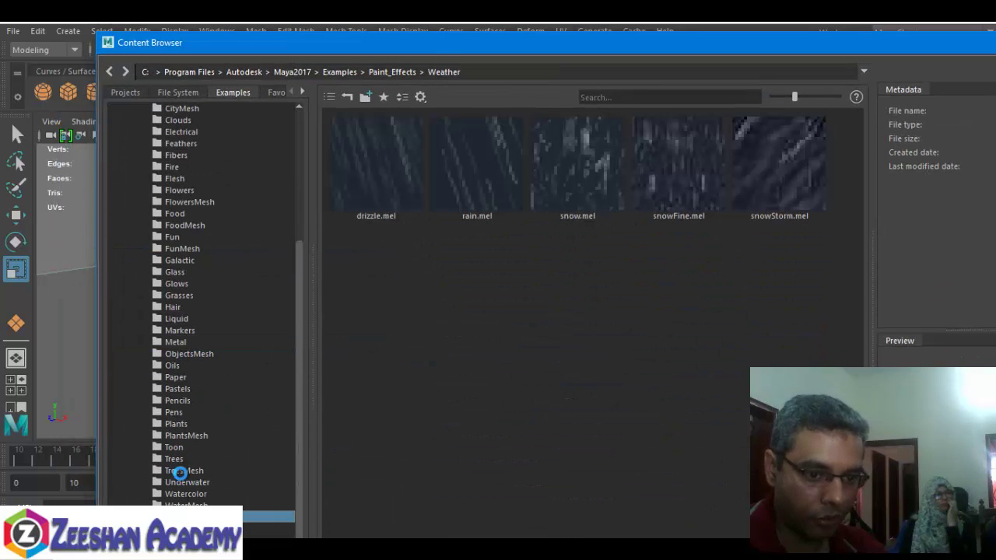
pyautogui.click(175, 460)
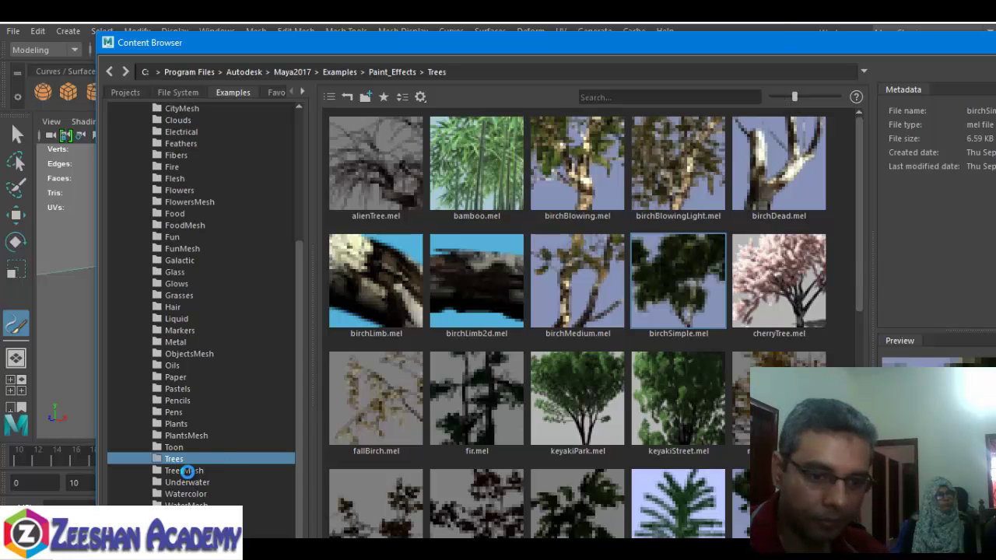
pyautogui.click(187, 472)
pyautogui.scroll(-3, 312, 455)
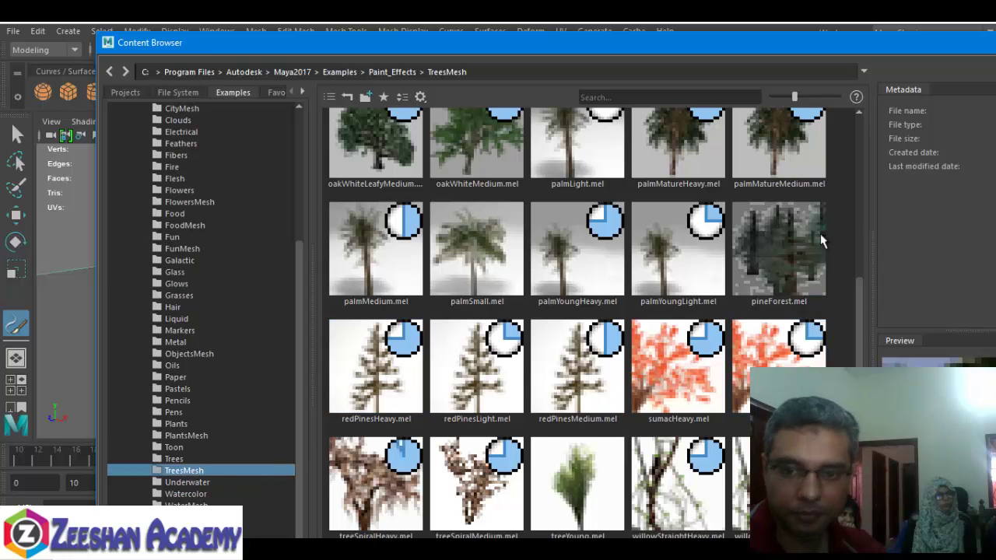
pyautogui.moveTo(863, 289); pyautogui.dragTo(860, 336)
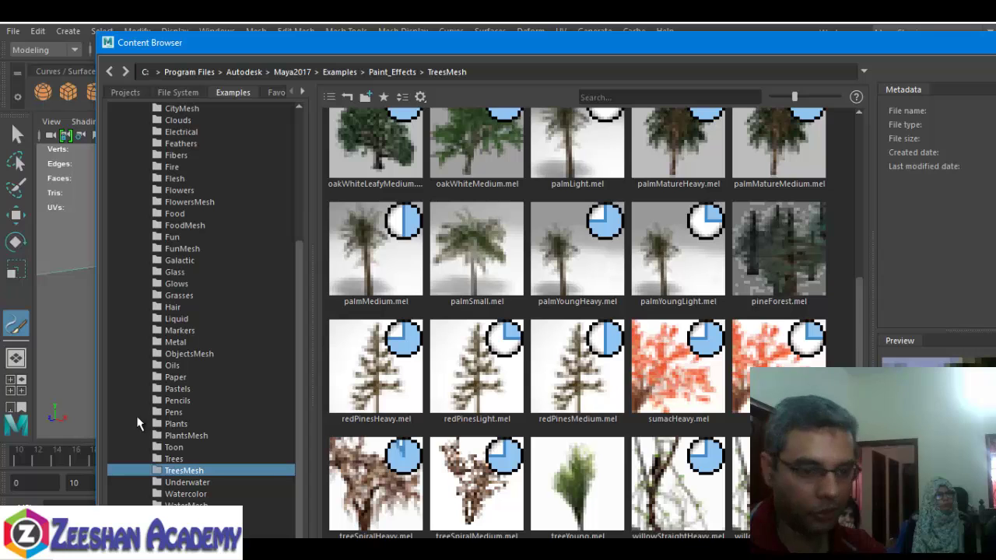
# Load the poplarBackground brush from the Paint Effects Trees folder and minimize the Content Browser.
pyautogui.click(174, 459)
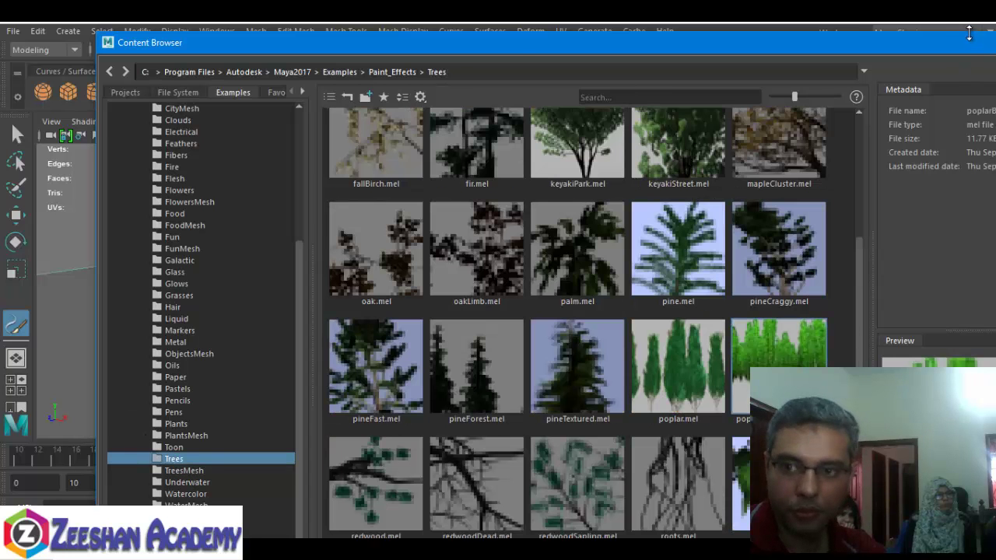
pyautogui.moveTo(995, 47); pyautogui.dragTo(656, 105)
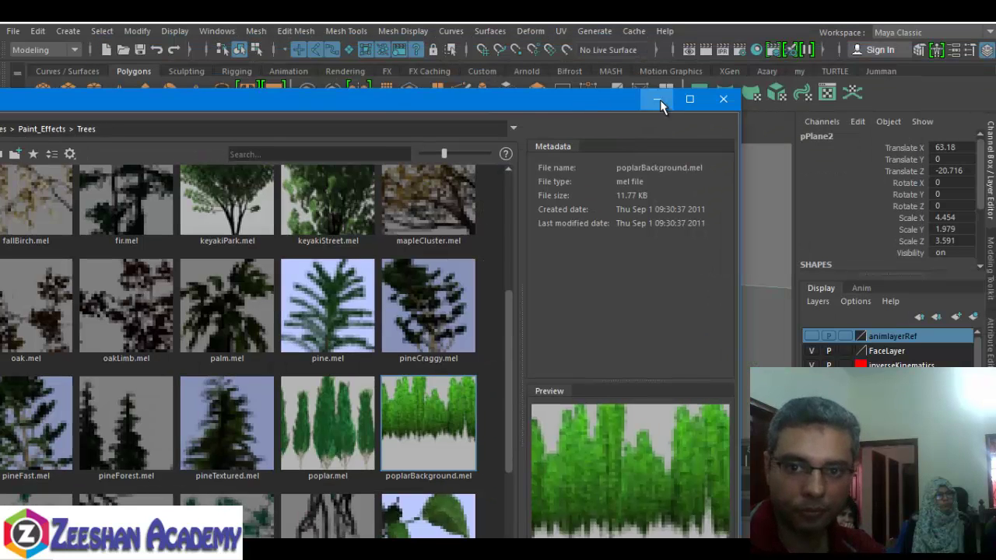
pyautogui.click(658, 100)
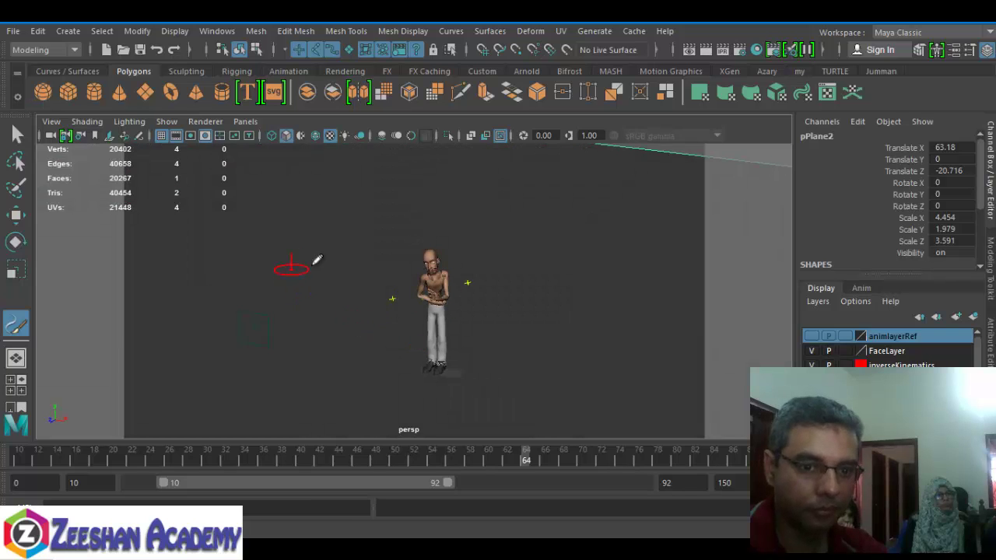
pyautogui.moveTo(313, 266); pyautogui.dragTo(325, 266)
pyautogui.moveTo(468, 287)
pyautogui.keyDown('alt'); pyautogui.mouseDown()
pyautogui.moveTo(474, 269)
pyautogui.moveTo(469, 286)
pyautogui.mouseUp(); pyautogui.keyUp('alt')
pyautogui.hotkey('ctrl', 'z')
pyautogui.moveTo(372, 330)
pyautogui.keyDown('alt'); pyautogui.mouseDown()
pyautogui.moveTo(348, 356)
pyautogui.moveTo(513, 350)
pyautogui.mouseUp(); pyautogui.keyUp('alt')
pyautogui.press('b')
pyautogui.moveTo(243, 244); pyautogui.dragTo(554, 286)
pyautogui.keyDown('alt'); pyautogui.moveTo(554, 286); pyautogui.dragTo(413, 330, button='right'); pyautogui.keyUp('alt')
pyautogui.hotkey('ctrl', 'z')
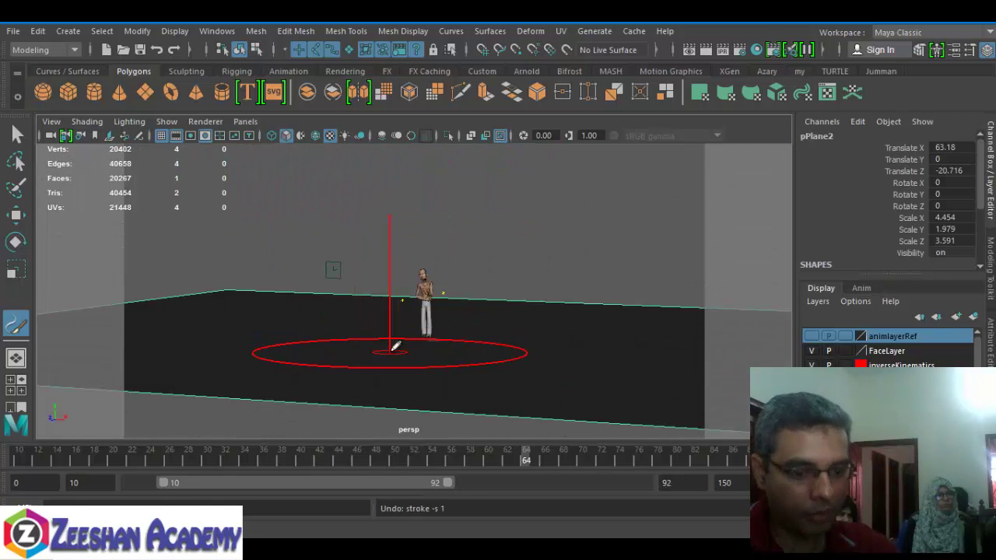
# Resize the brush and paint a long stroke of background poplars across the ground plane behind the character.
pyautogui.press('b')
pyautogui.moveTo(395, 347)
pyautogui.mouseDown()
pyautogui.moveTo(318, 329)
pyautogui.moveTo(409, 315)
pyautogui.moveTo(589, 315)
pyautogui.moveTo(266, 270)
pyautogui.moveTo(667, 253)
pyautogui.moveTo(508, 232)
pyautogui.moveTo(187, 285)
pyautogui.moveTo(374, 260)
pyautogui.moveTo(488, 273)
pyautogui.mouseUp()
pyautogui.moveTo(540, 313)
pyautogui.keyDown('alt'); pyautogui.mouseDown()
pyautogui.moveTo(478, 326)
pyautogui.moveTo(536, 341)
pyautogui.mouseUp(); pyautogui.keyUp('alt')
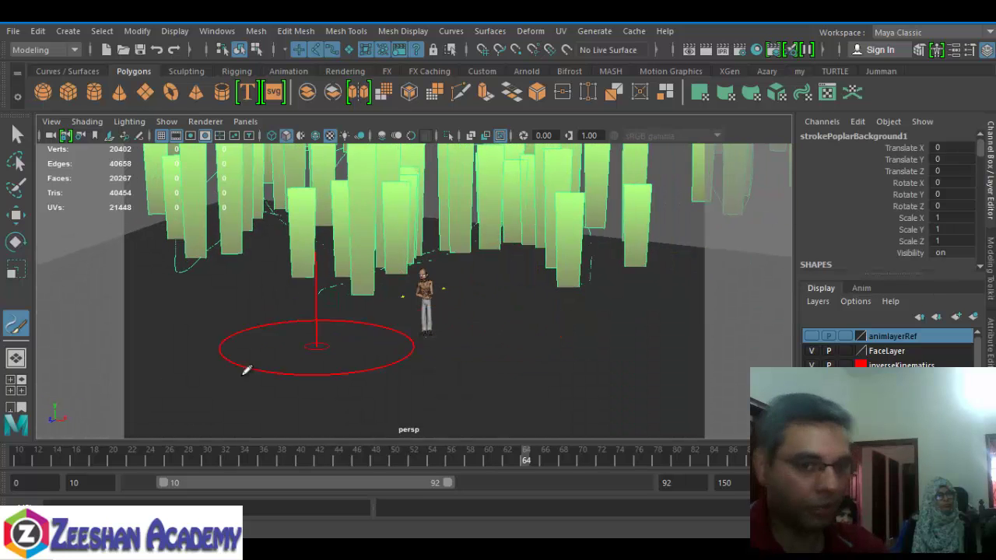
# Load the redwood brush from the Paint Effects Trees folder and minimize the Content Browser again.
pyautogui.click(117, 548)
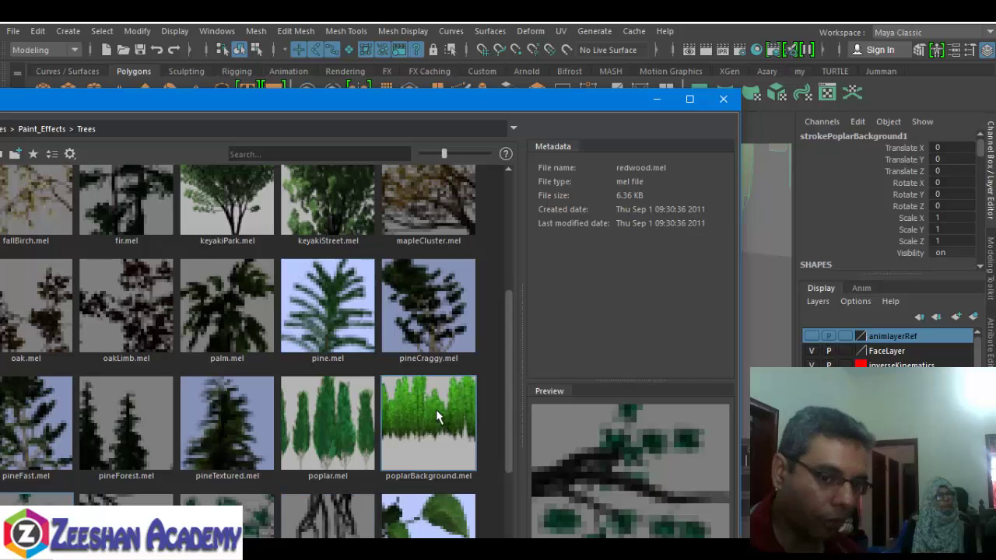
pyautogui.scroll(-1, 436, 409)
pyautogui.click(659, 100)
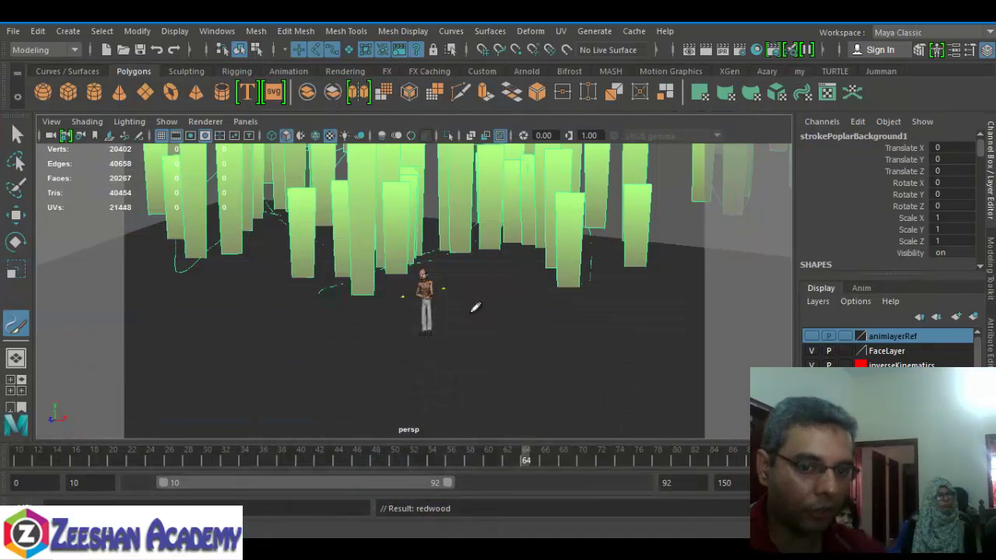
# Leave the brush for the Select tool, frame the character in front of the poplars and open the Render Settings.
pyautogui.moveTo(471, 304)
pyautogui.keyDown('alt'); pyautogui.mouseDown()
pyautogui.moveTo(534, 300)
pyautogui.moveTo(470, 305)
pyautogui.moveTo(501, 330)
pyautogui.moveTo(438, 324)
pyautogui.moveTo(504, 266)
pyautogui.moveTo(484, 358)
pyautogui.mouseUp(); pyautogui.keyUp('alt')
pyautogui.scroll(-5, 371, 264)
pyautogui.press('q')
pyautogui.scroll(-3, 460, 280)
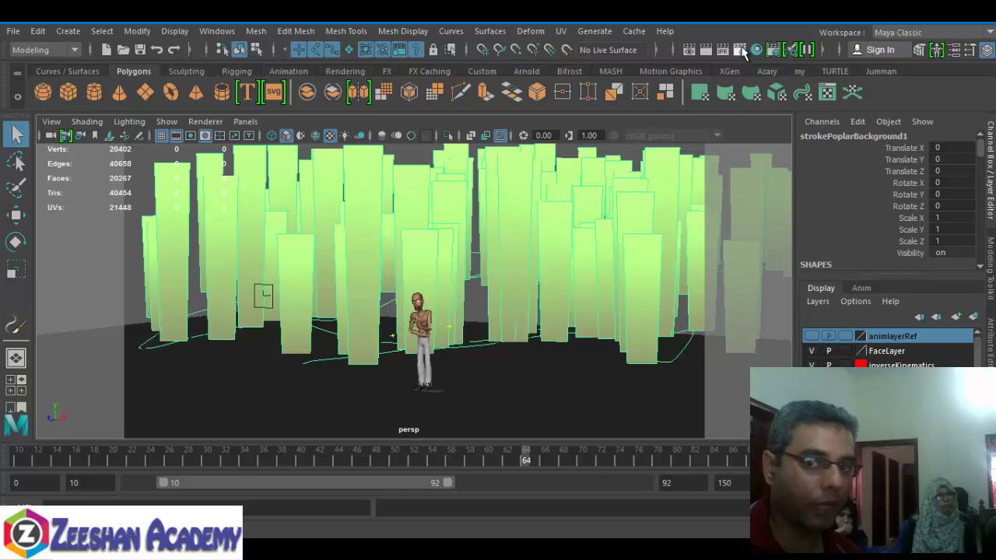
pyautogui.click(742, 49)
pyautogui.moveTo(317, 168); pyautogui.dragTo(194, 56)
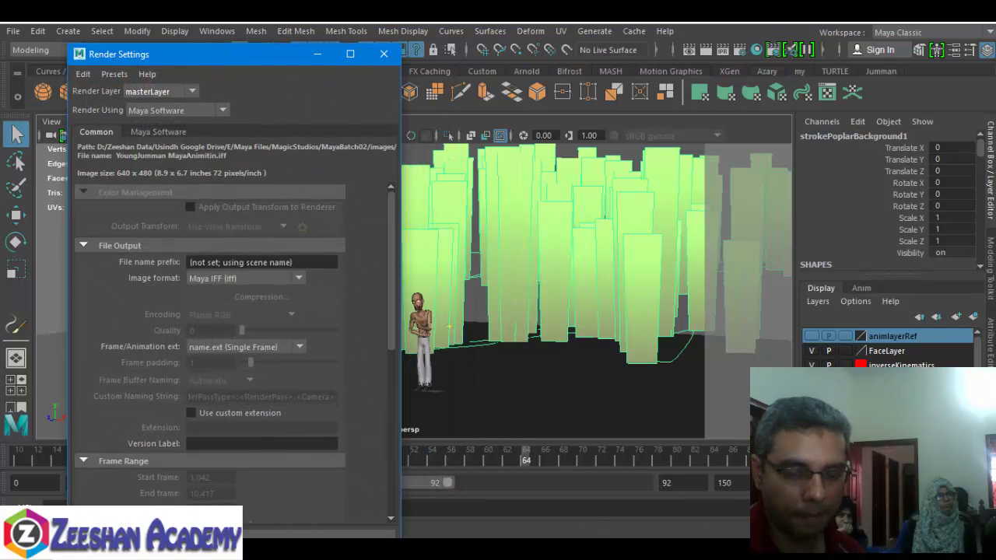
# Save the scene with the painted poplars, accepting the student version notice.
pyautogui.click(13, 31)
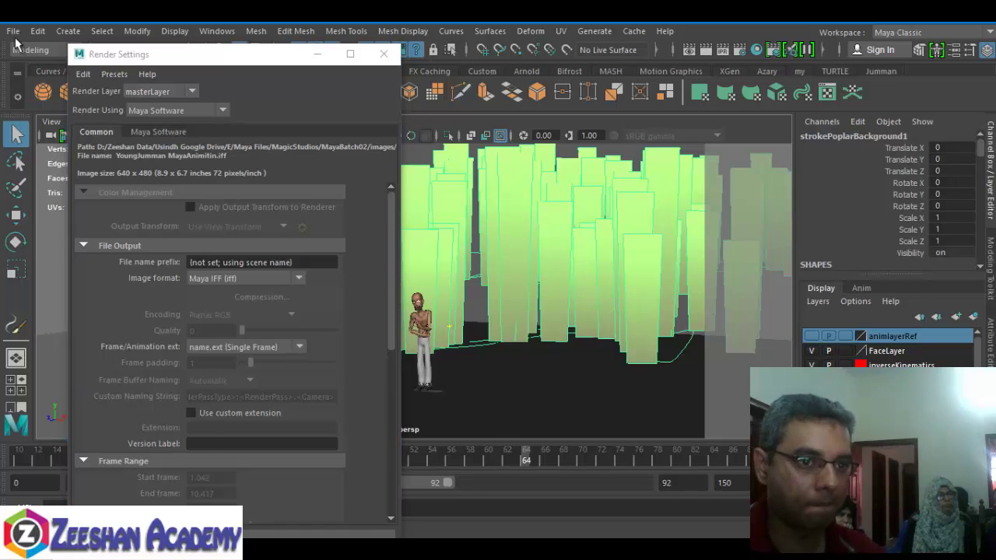
pyautogui.click(46, 90)
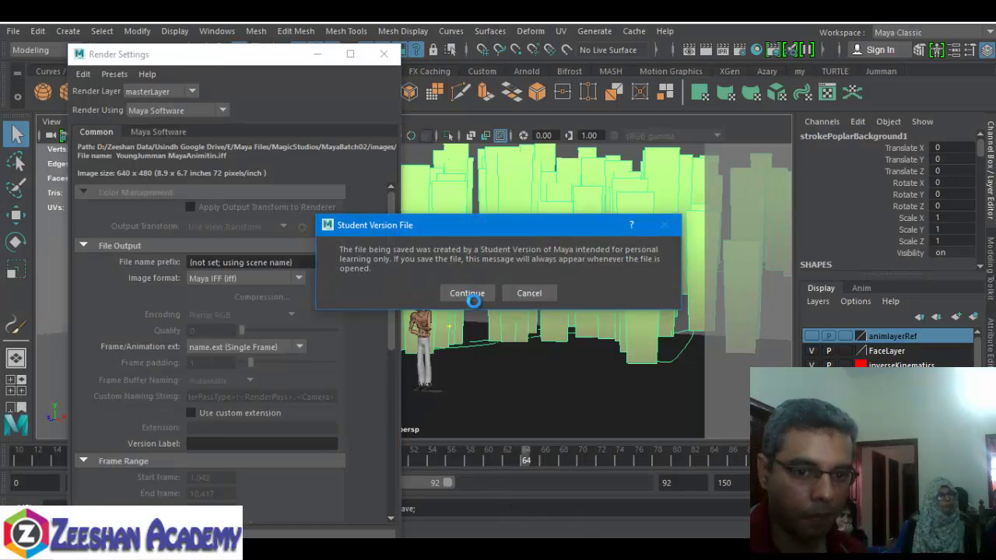
pyautogui.click(482, 298)
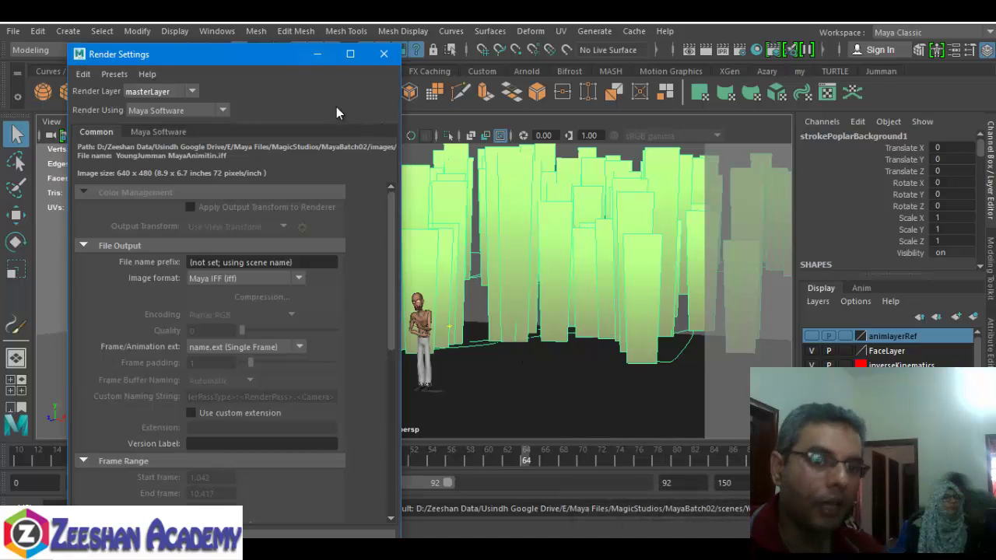
pyautogui.keyDown('alt'); pyautogui.moveTo(580, 302); pyautogui.dragTo(482, 347); pyautogui.keyUp('alt')
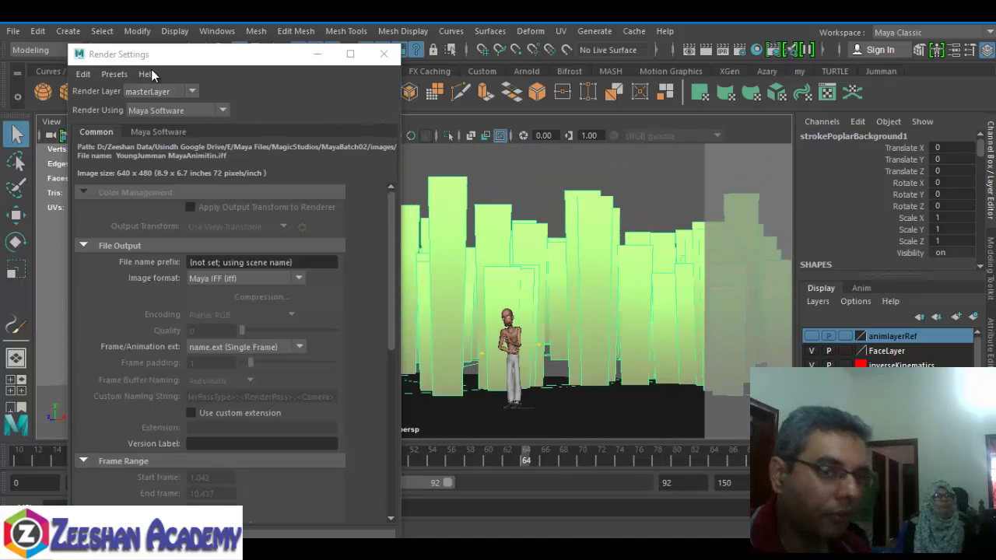
# Move the Render Settings window aside and choose Maya Software as the renderer.
pyautogui.click(191, 61)
pyautogui.moveTo(191, 59); pyautogui.dragTo(177, 49)
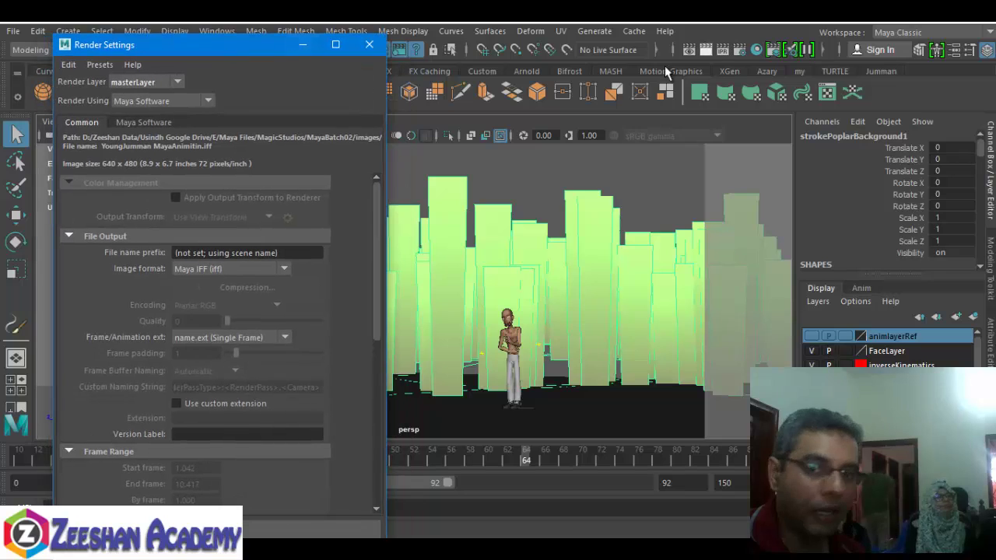
pyautogui.click(166, 103)
pyautogui.click(319, 94)
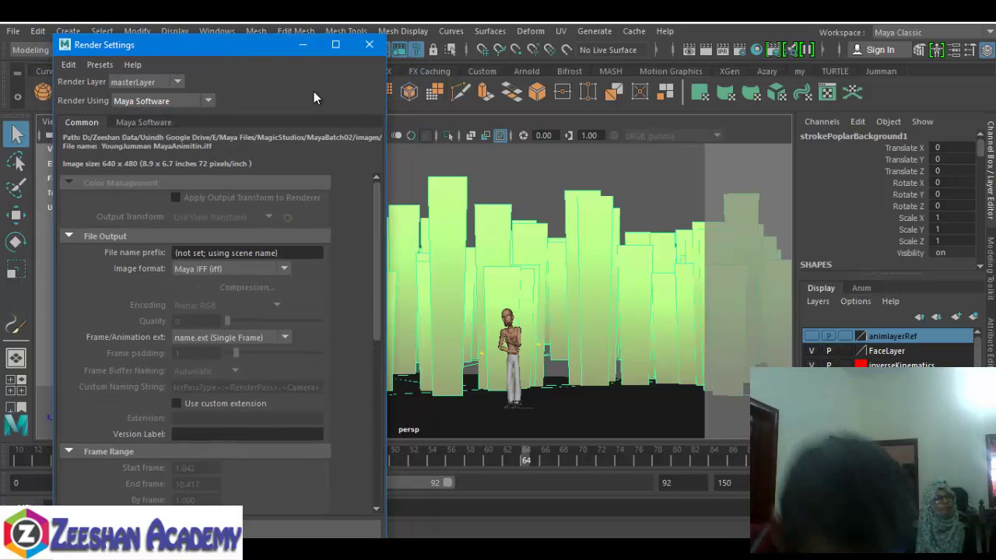
pyautogui.click(160, 103)
pyautogui.click(161, 116)
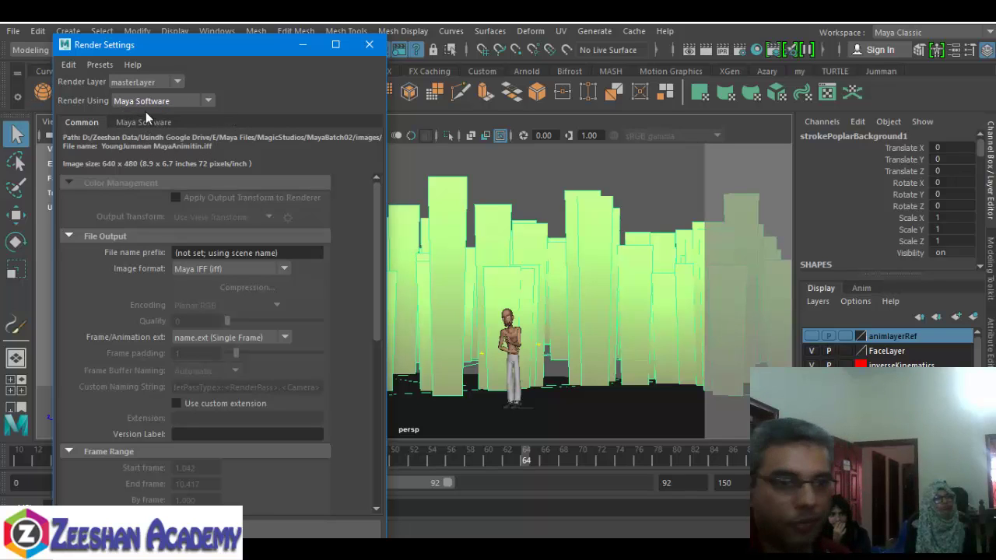
pyautogui.click(145, 108)
pyautogui.click(157, 115)
# Choose Production quality for anti-aliasing in the Maya Software renderer settings.
pyautogui.click(167, 122)
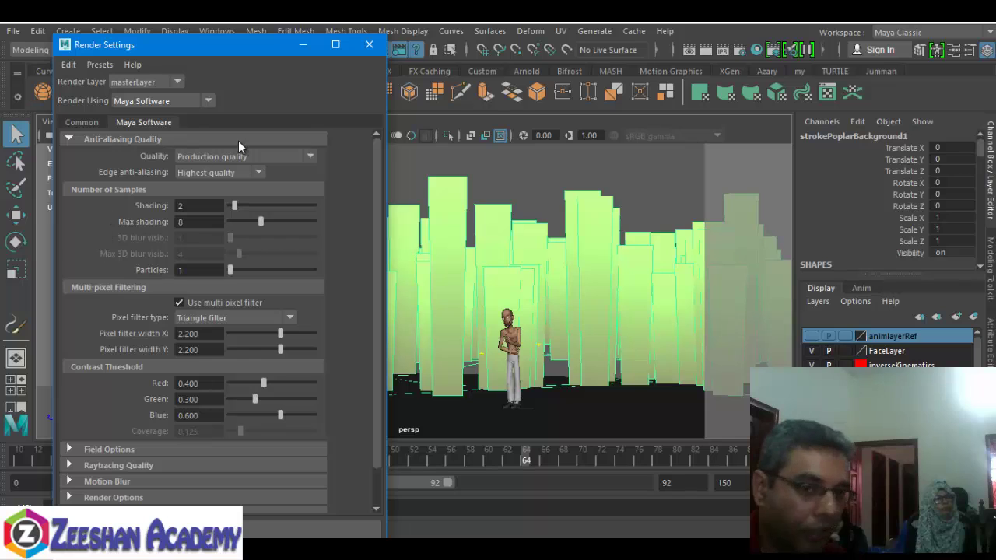
pyautogui.click(194, 156)
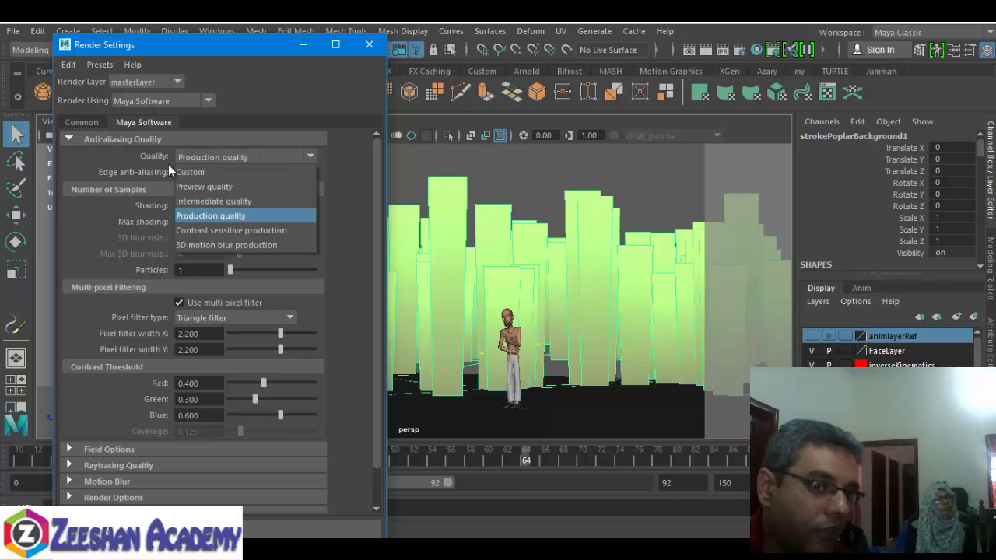
pyautogui.click(209, 214)
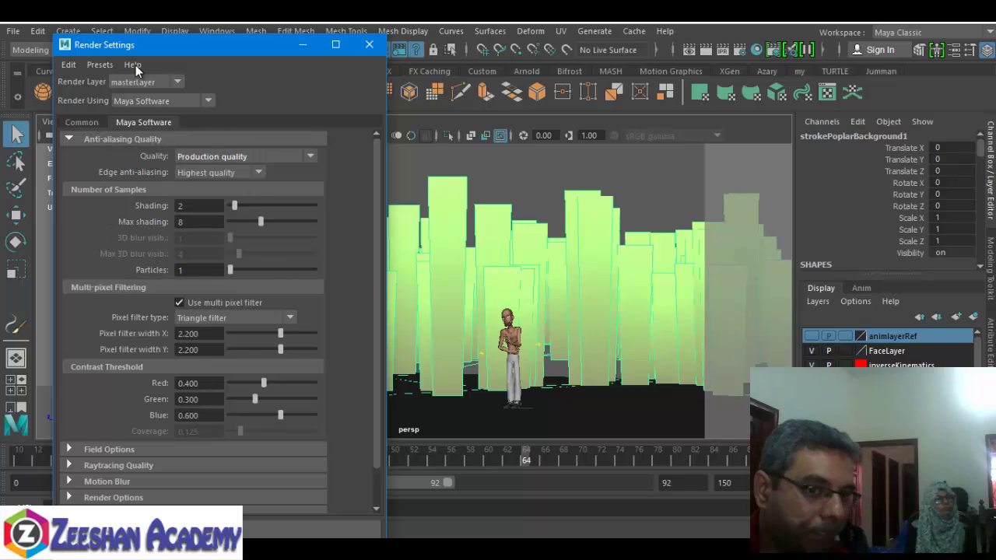
# Choose persp as the renderable camera in the common render settings.
pyautogui.click(83, 124)
pyautogui.scroll(-5, 225, 416)
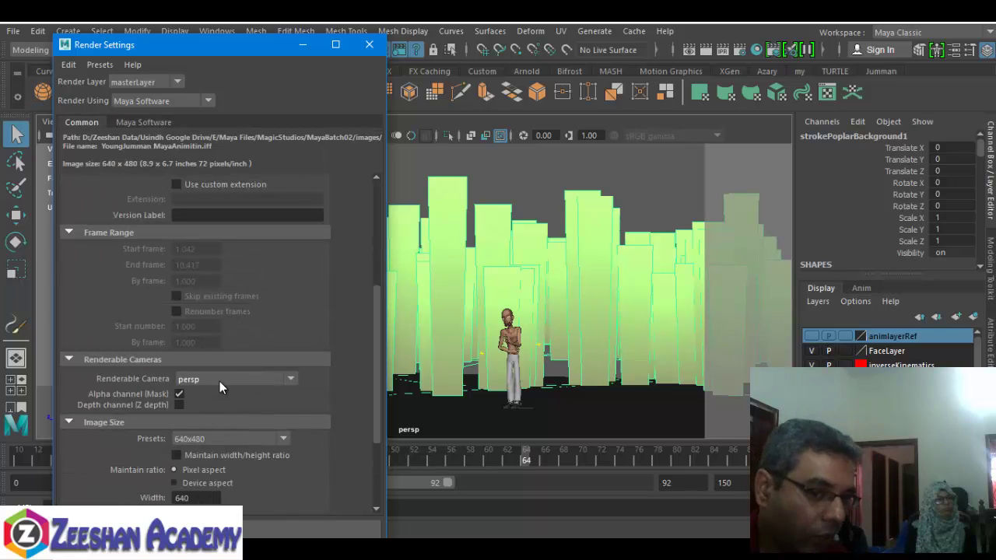
pyautogui.click(219, 381)
pyautogui.click(239, 375)
pyautogui.scroll(3, 234, 296)
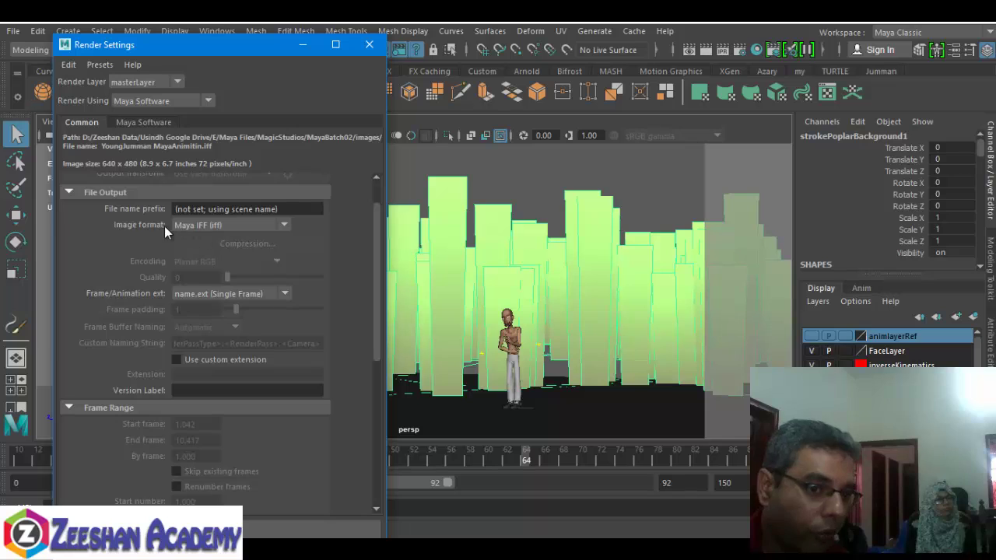
# Try AVI as the output image format and switch it to JPEG (jpg).
pyautogui.click(196, 227)
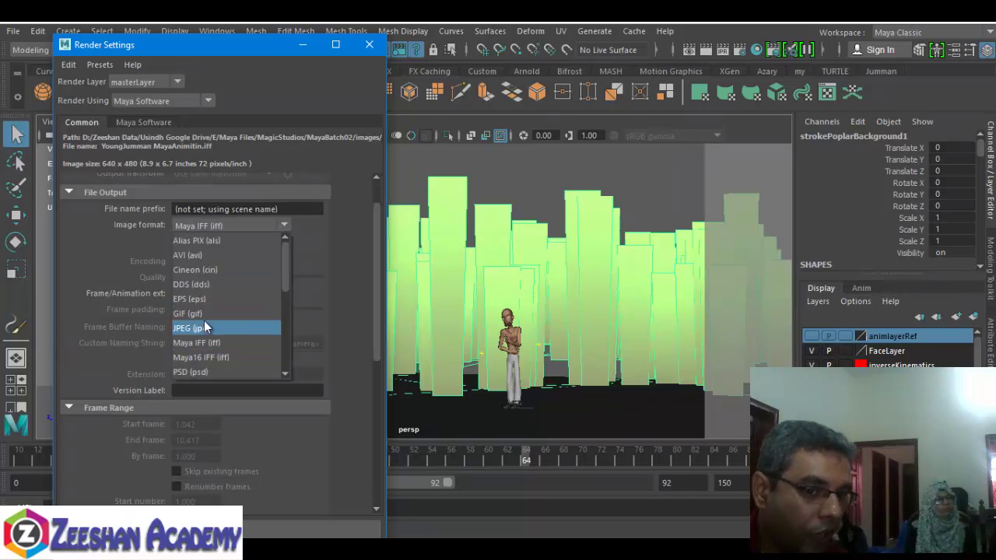
pyautogui.click(203, 257)
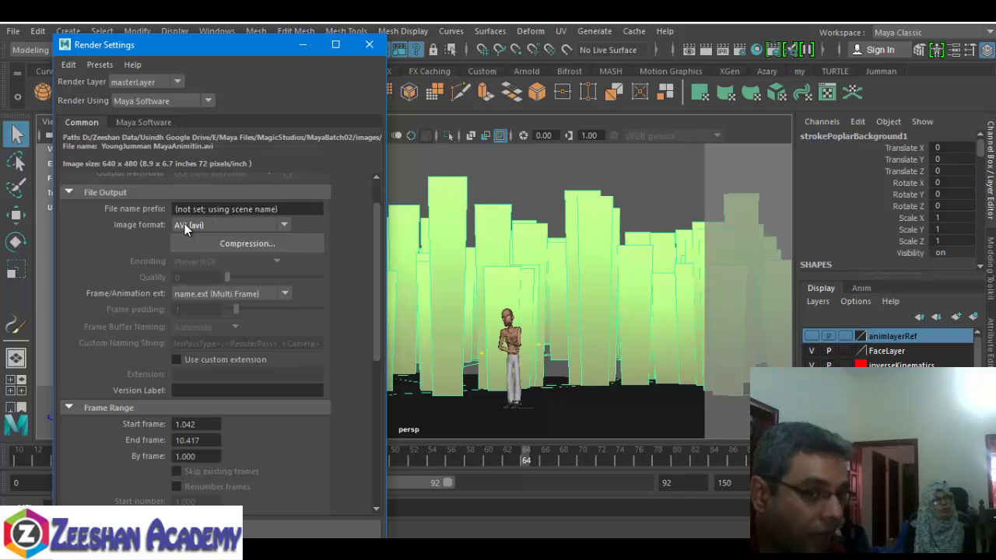
pyautogui.click(204, 225)
pyautogui.click(210, 321)
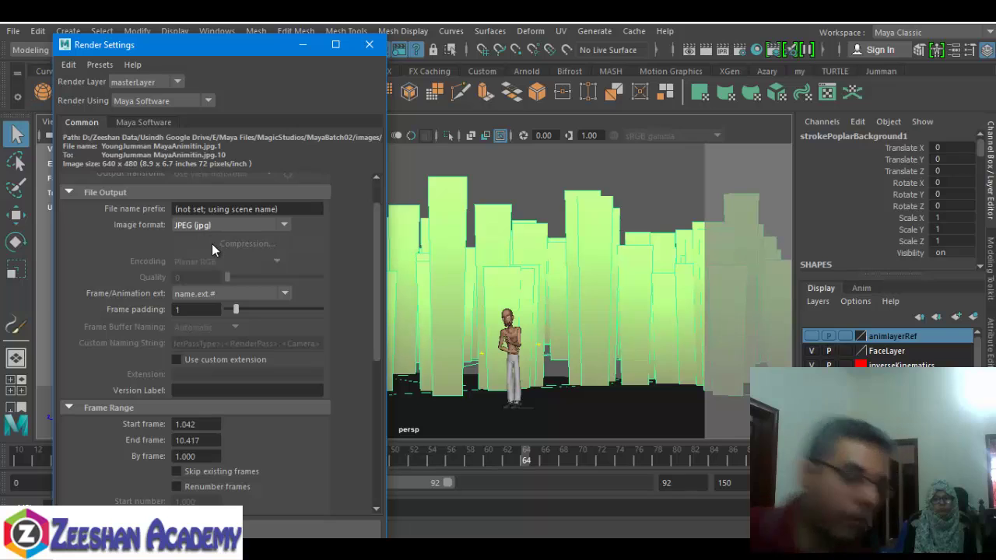
pyautogui.click(205, 224)
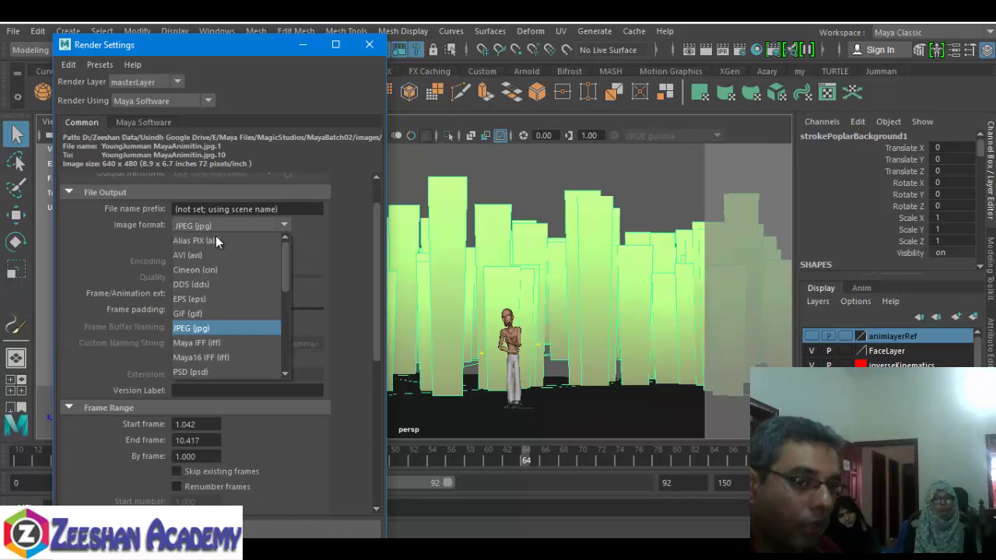
pyautogui.click(218, 326)
# Set the file name prefix of the rendered images to jumman.
pyautogui.click(269, 209)
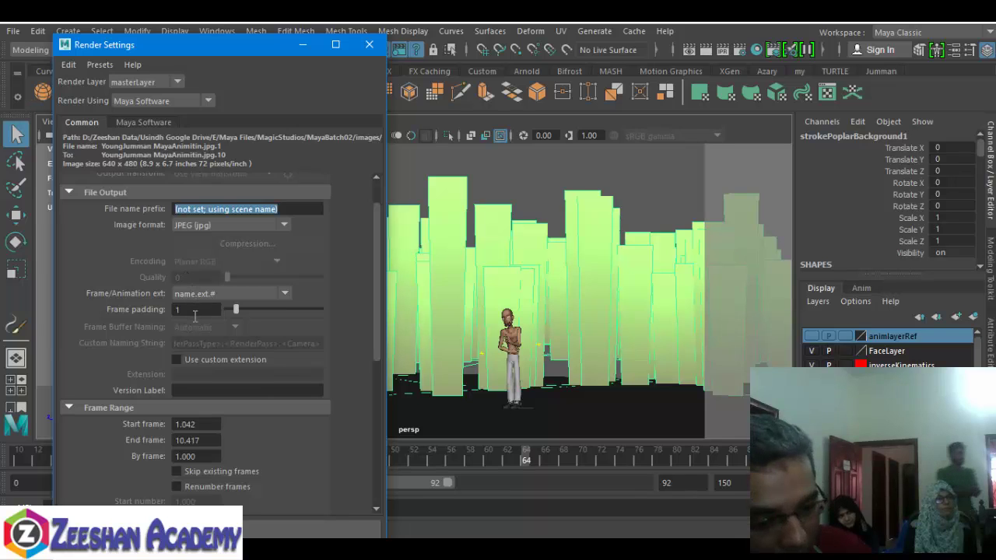
pyautogui.write('tet')
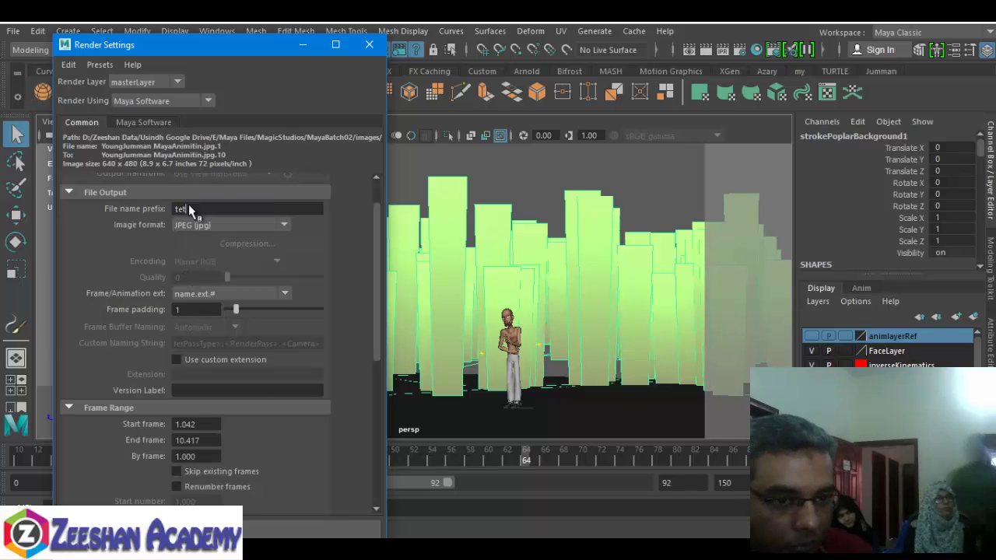
pyautogui.press('BackSpace')
pyautogui.press('BackSpace')
pyautogui.press('BackSpace')
pyautogui.write('jumman')
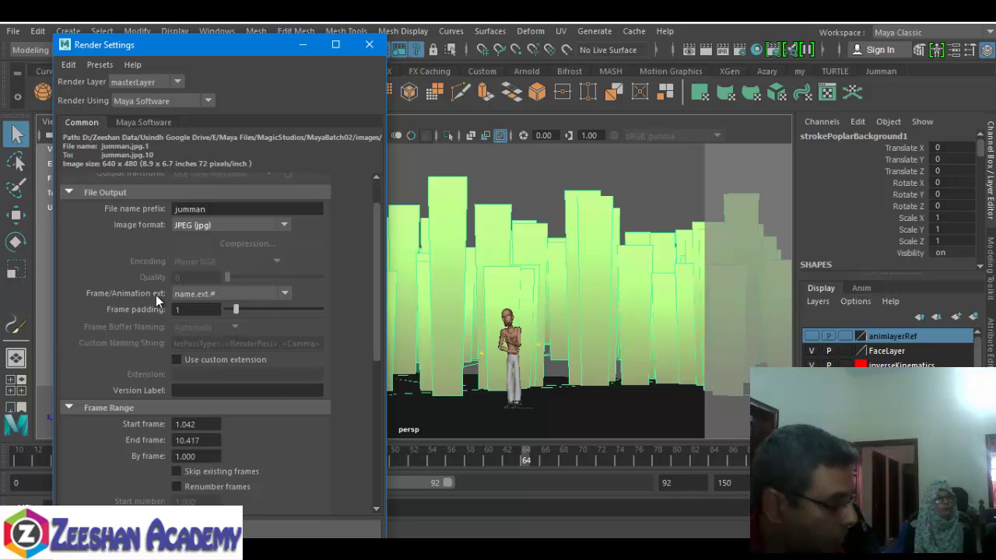
# Set the frame/animation extension to name.#.ext and widen the Render Settings window to show the full output path.
pyautogui.click(198, 296)
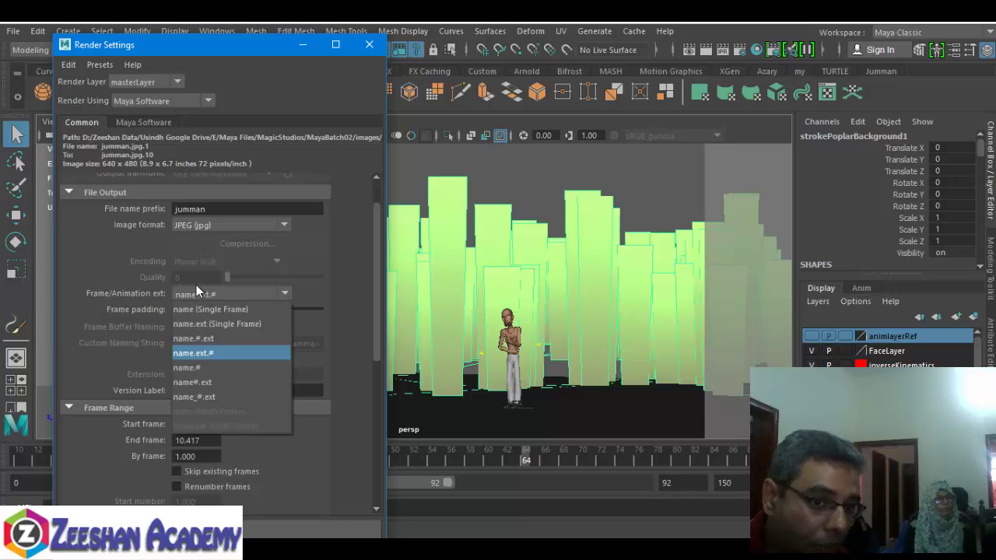
pyautogui.click(218, 308)
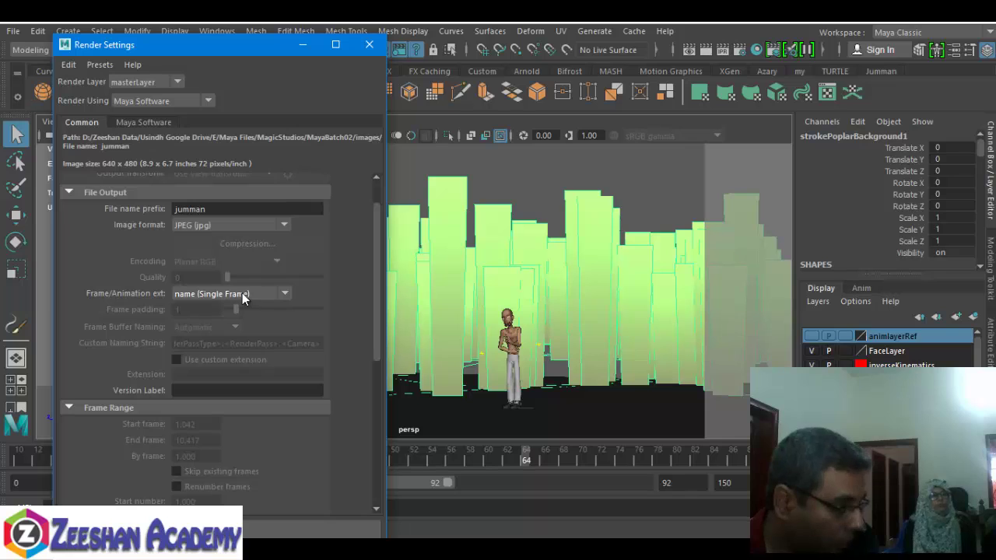
pyautogui.click(239, 292)
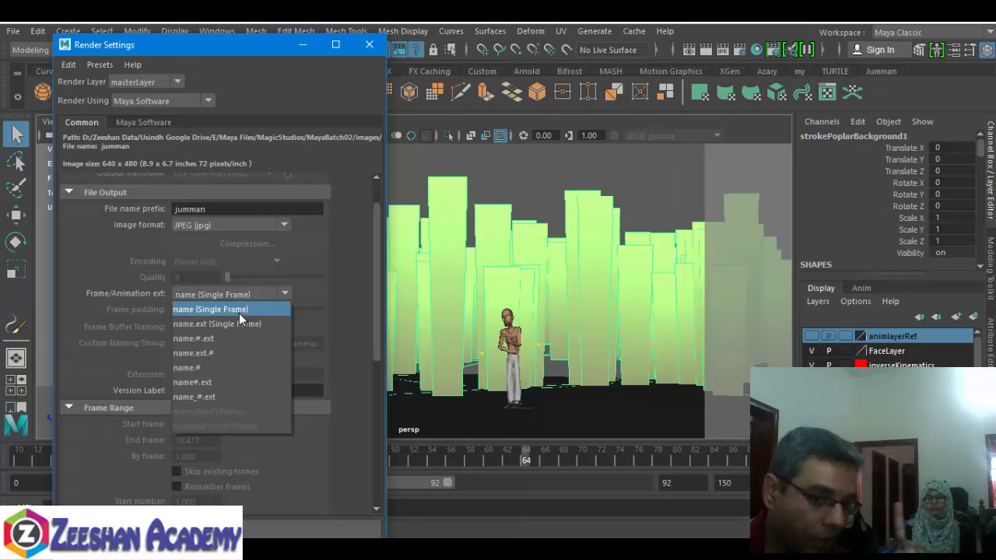
pyautogui.click(206, 339)
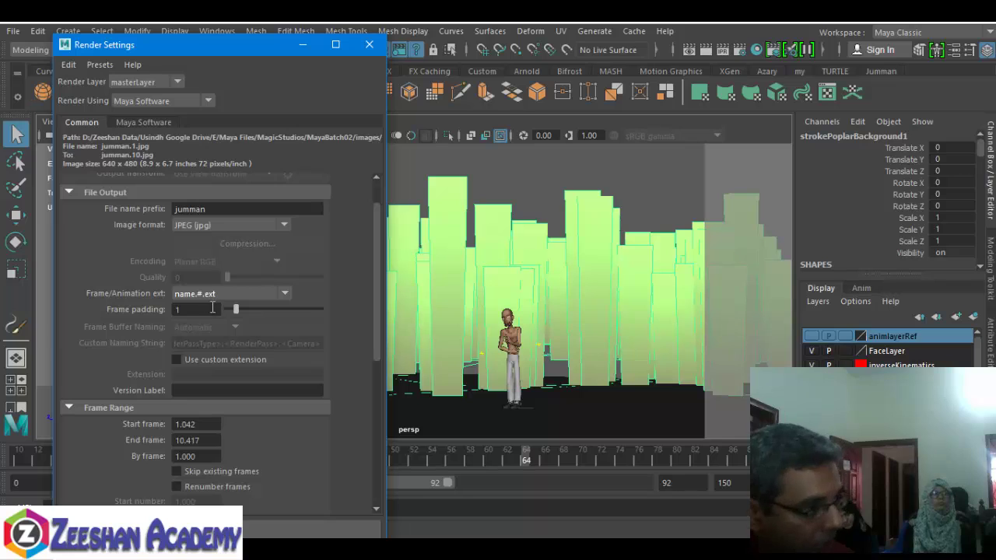
pyautogui.moveTo(219, 210); pyautogui.dragTo(139, 225)
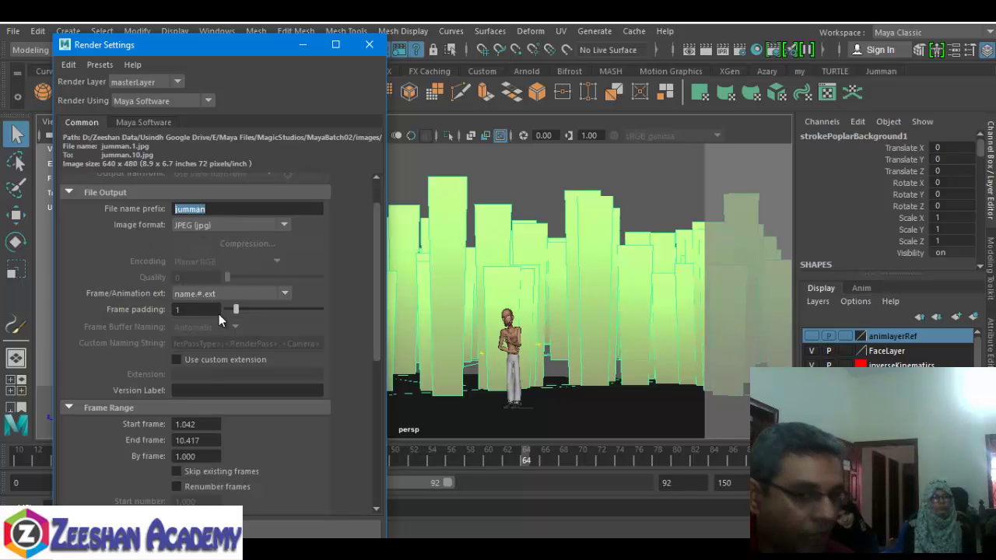
pyautogui.moveTo(208, 56); pyautogui.dragTo(344, 29)
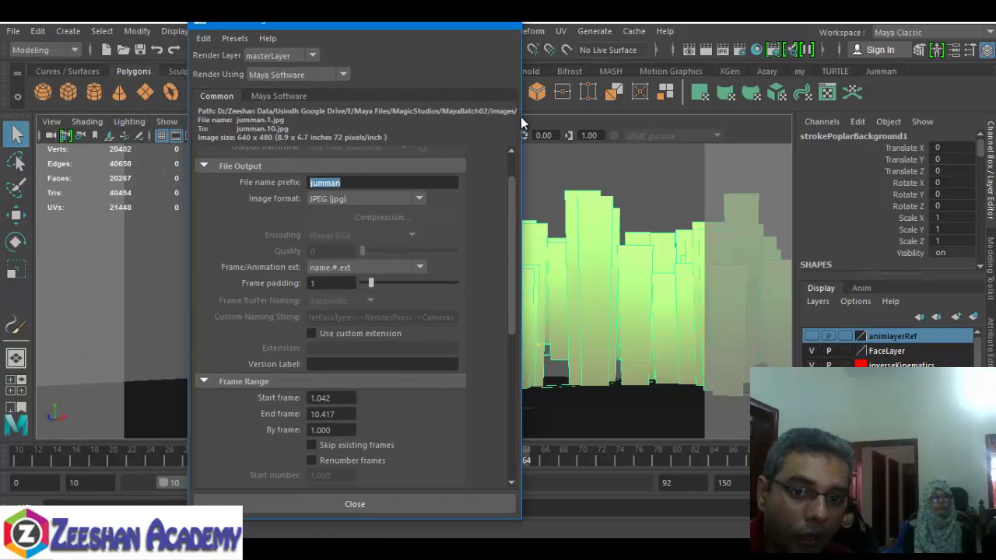
pyautogui.moveTo(521, 117); pyautogui.dragTo(646, 121)
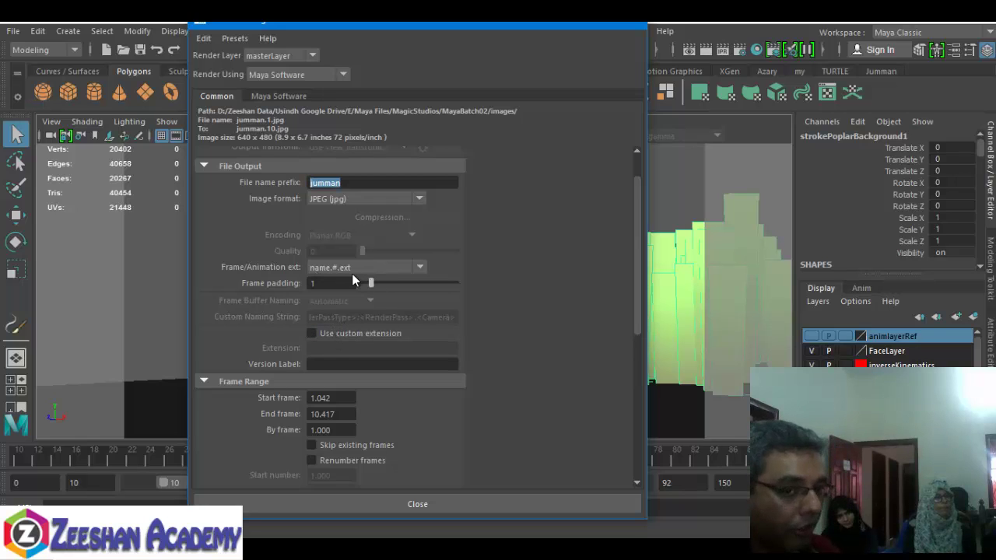
# Set the render frame range to start at frame 10 and end at frame 95.
pyautogui.click(333, 398)
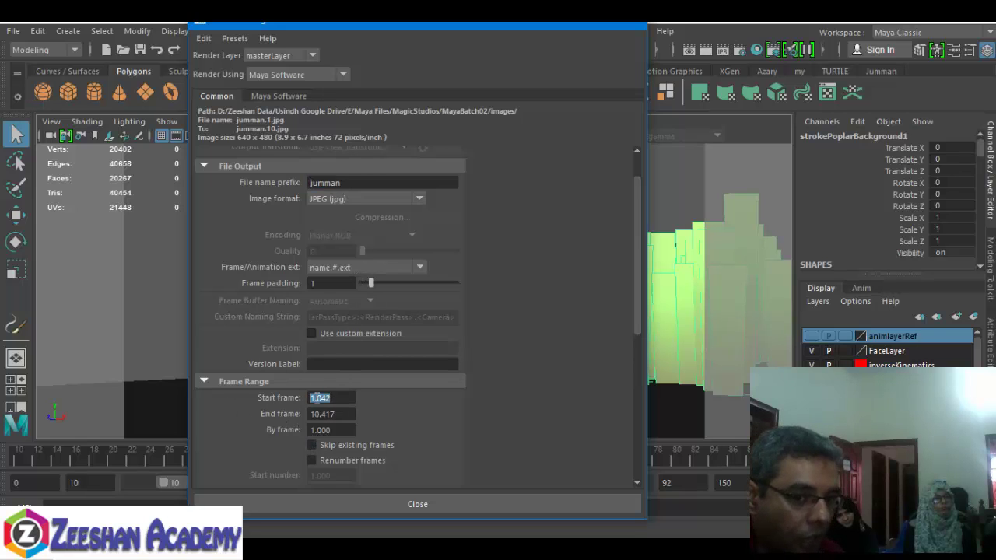
pyautogui.write('10')
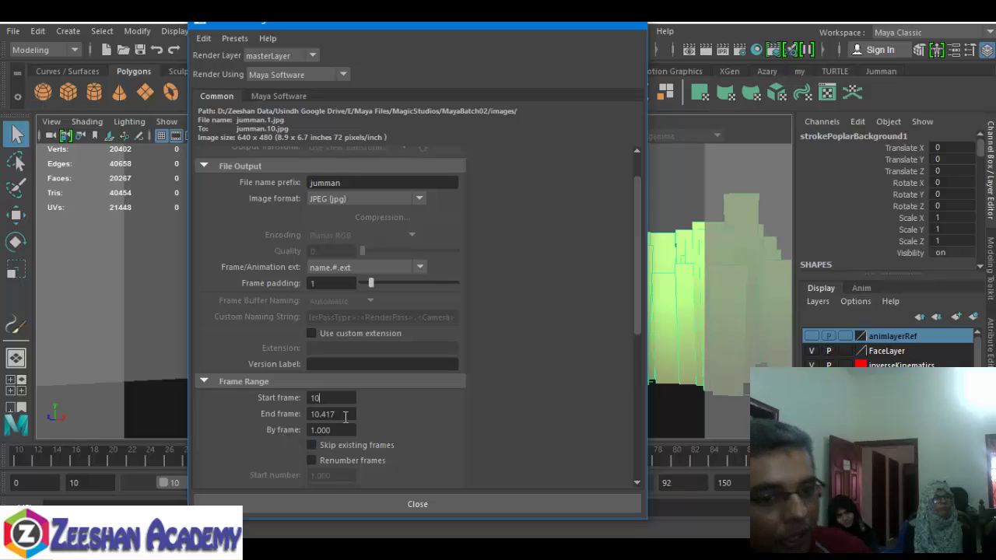
pyautogui.click(344, 415)
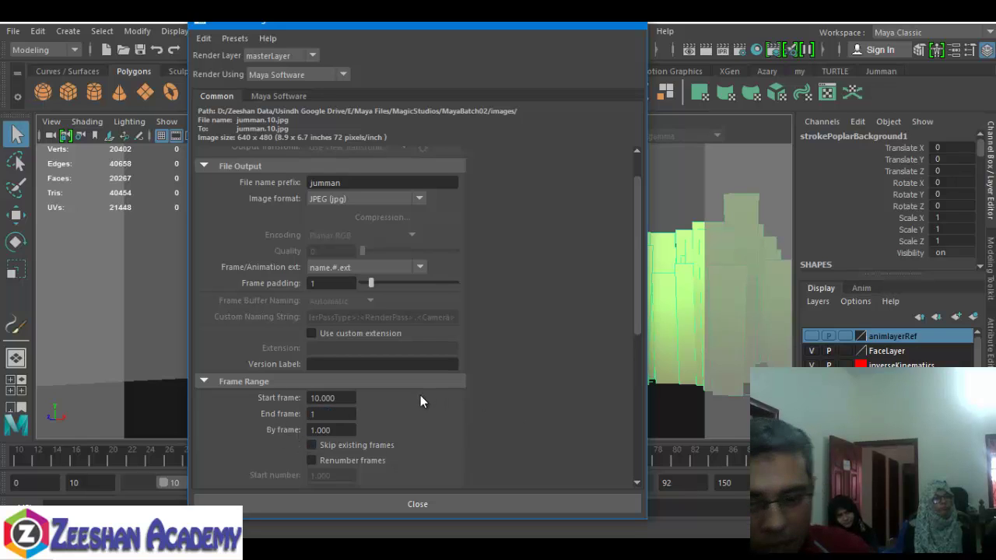
pyautogui.press('BackSpace')
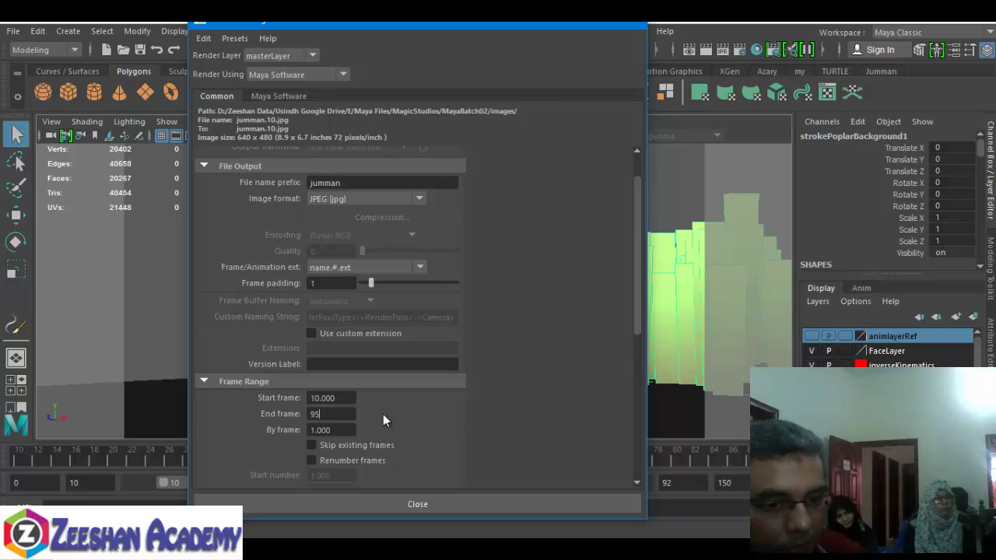
# Try the Full 1024 image size preset with a resolution of 128 pixels/inch.
pyautogui.scroll(-5, 410, 435)
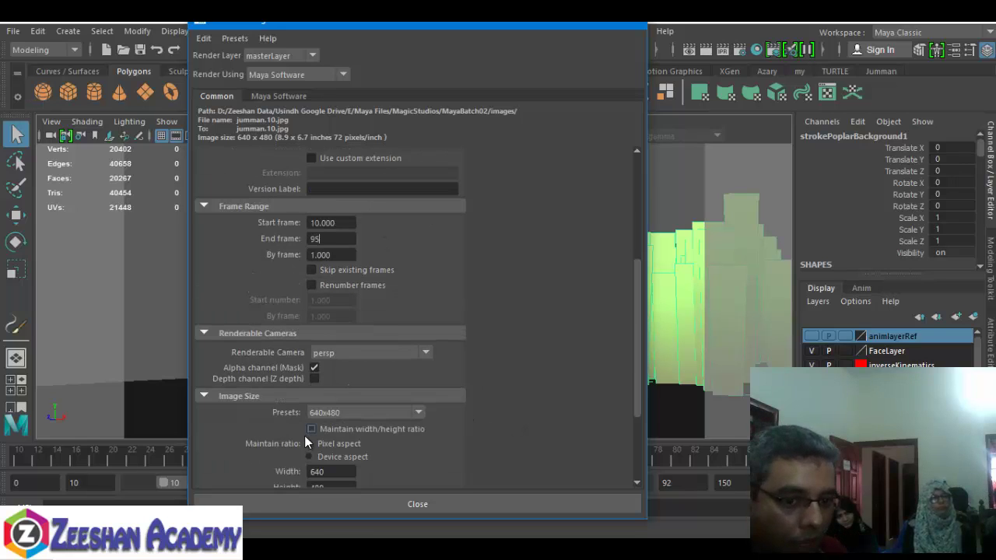
pyautogui.click(342, 413)
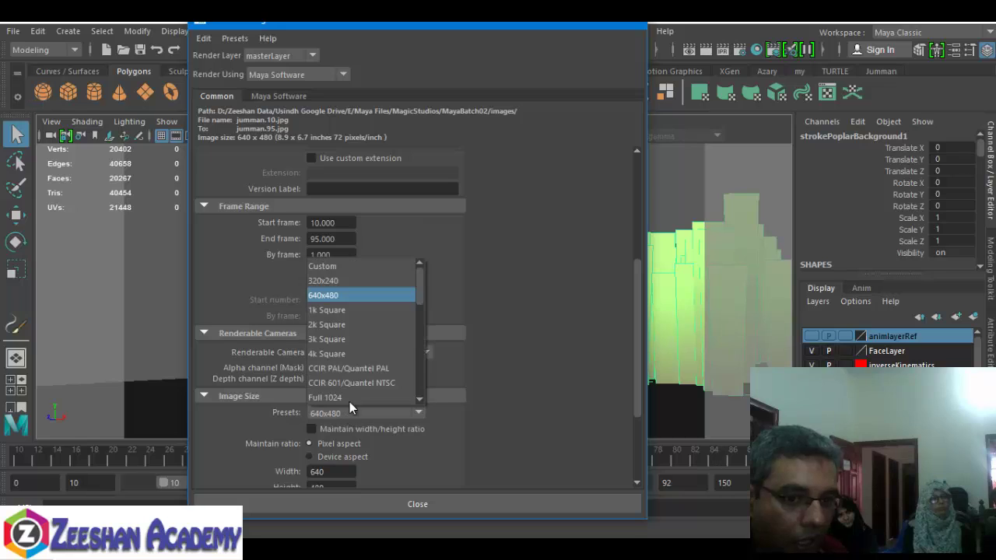
pyautogui.click(364, 398)
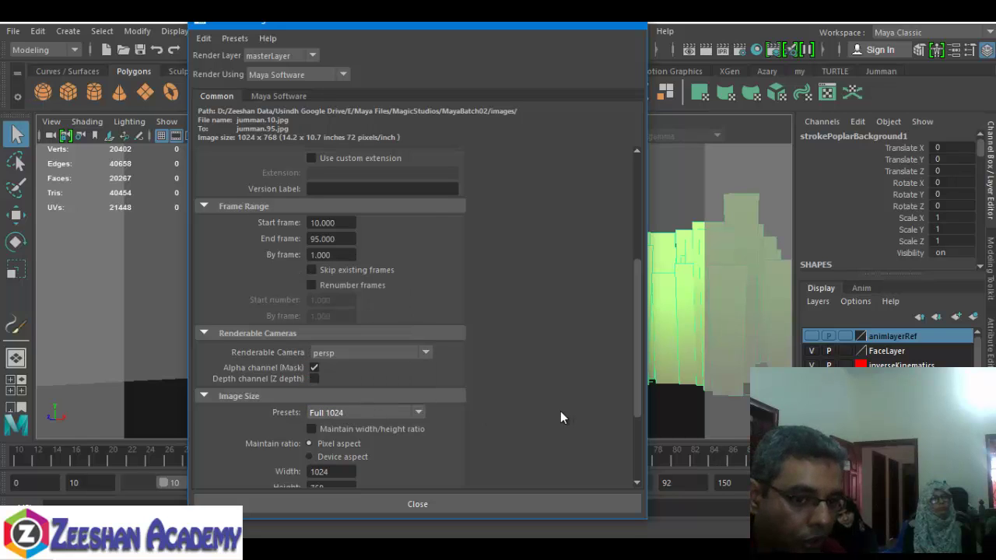
pyautogui.scroll(-3, 531, 430)
pyautogui.doubleClick(339, 395)
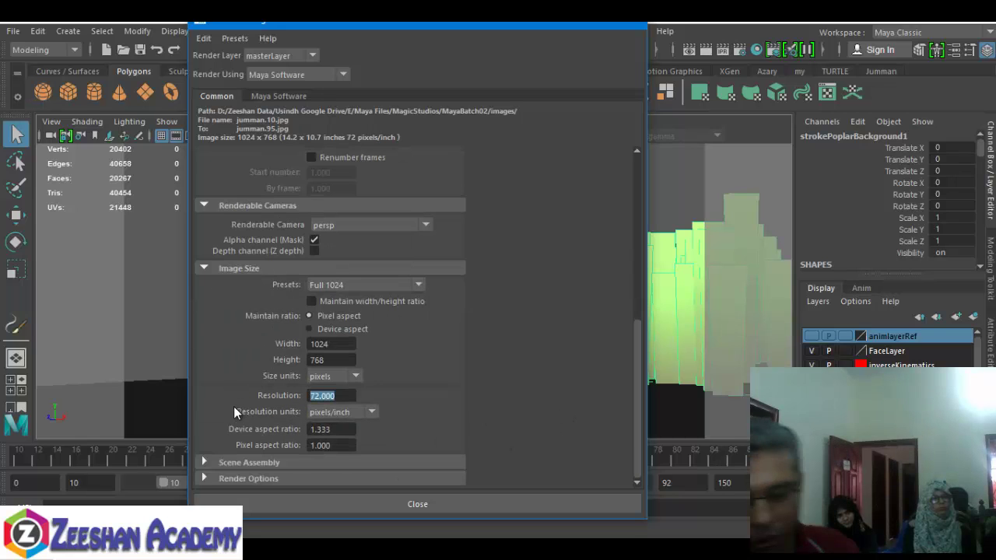
pyautogui.write('128')
pyautogui.press('Return')
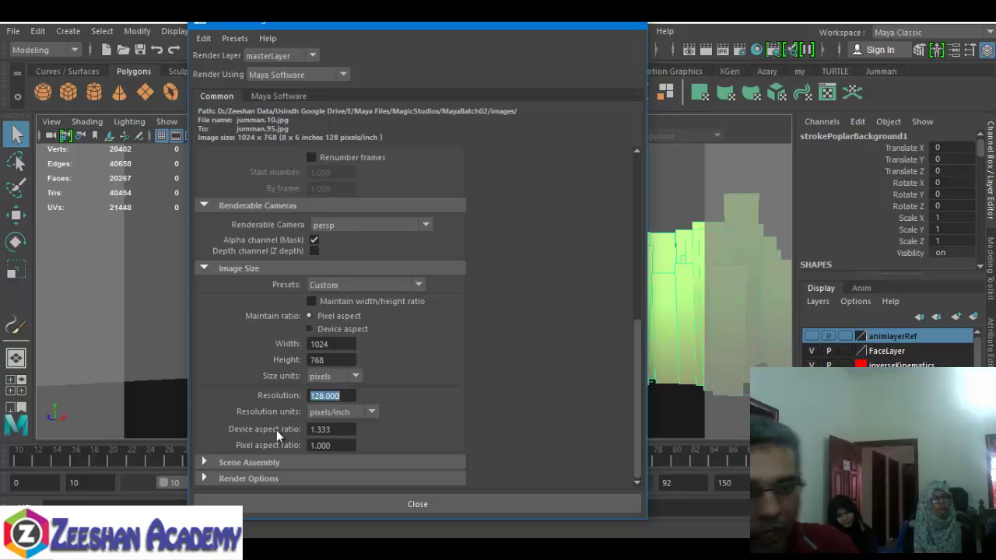
# Check the available size units and set the image size preset to HD 1080.
pyautogui.click(327, 376)
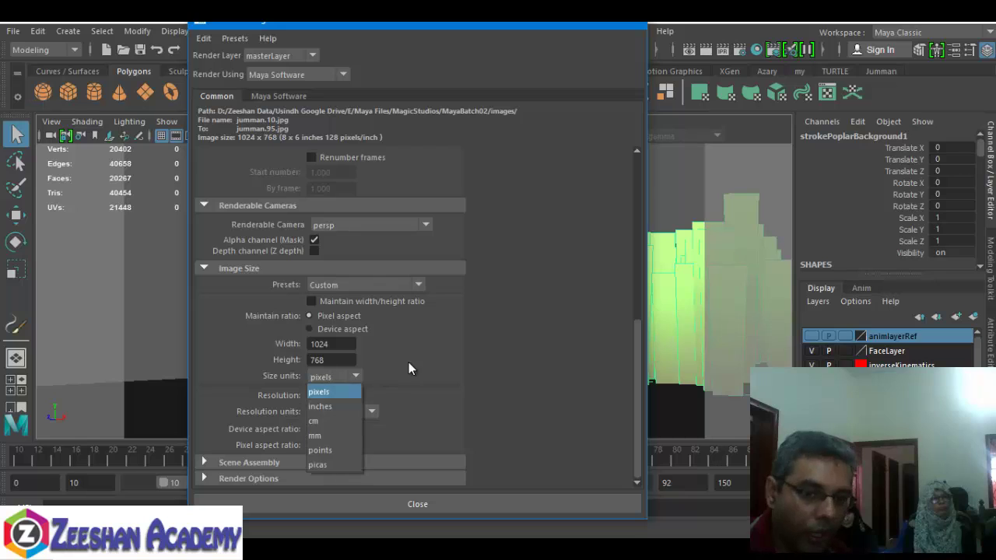
pyautogui.click(390, 348)
pyautogui.click(350, 286)
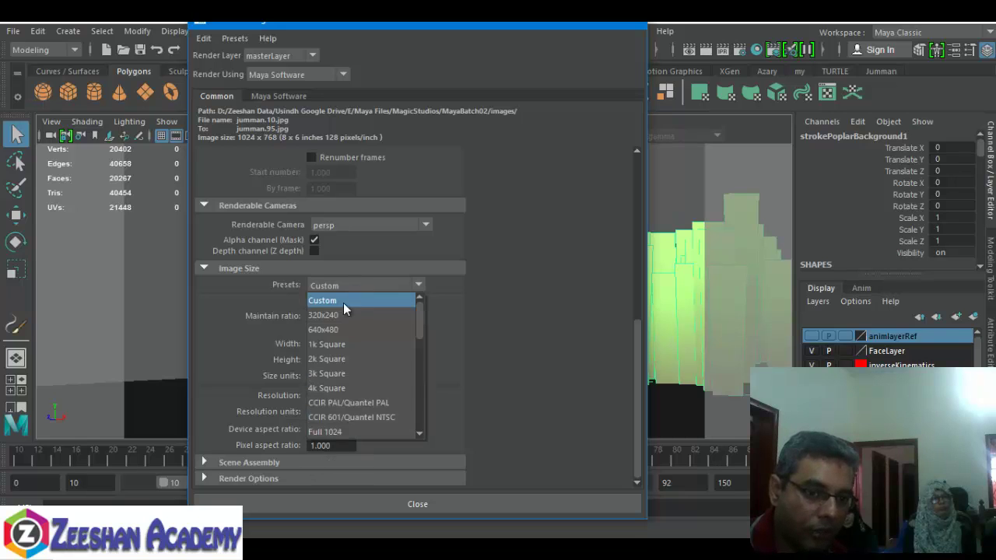
pyautogui.scroll(-3, 387, 392)
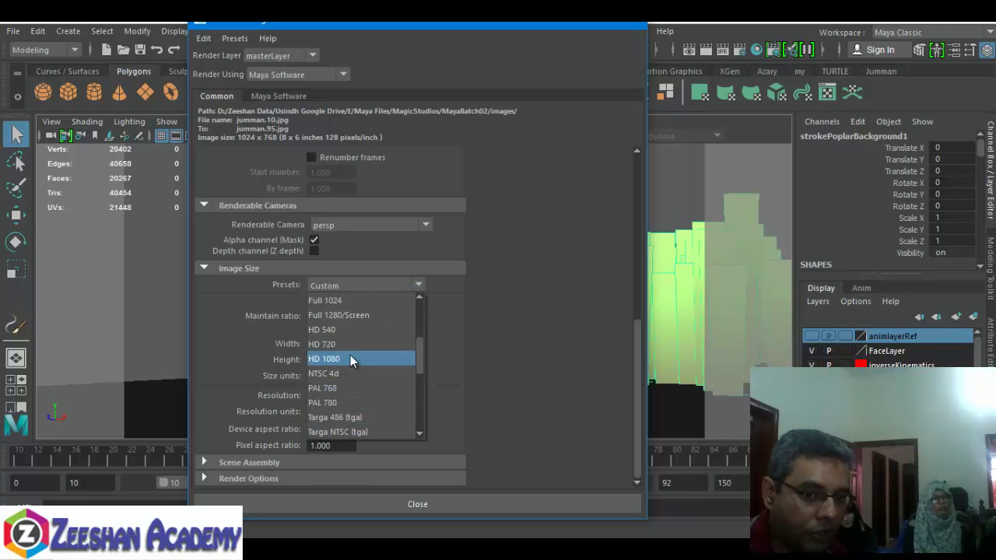
pyautogui.click(349, 360)
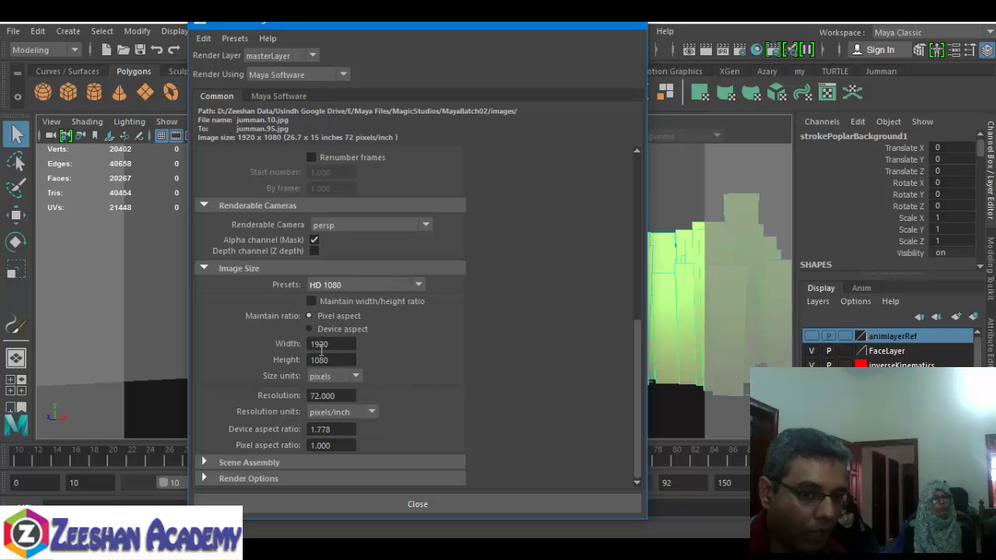
# Set the render image size preset to Full 1024 and close Render Settings after checking the Maya Software quality options.
pyautogui.click(372, 285)
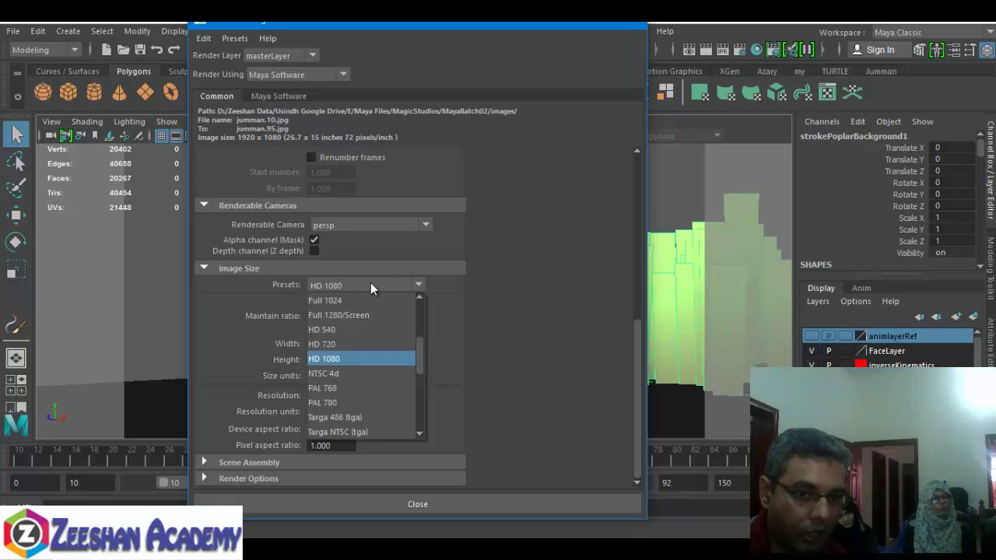
pyautogui.click(419, 358)
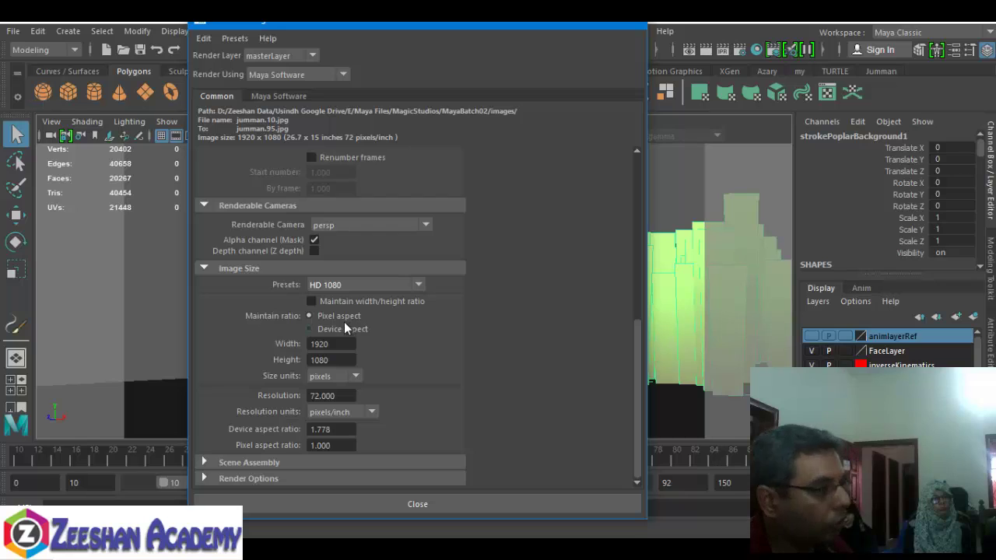
pyautogui.click(337, 290)
pyautogui.scroll(5, 354, 326)
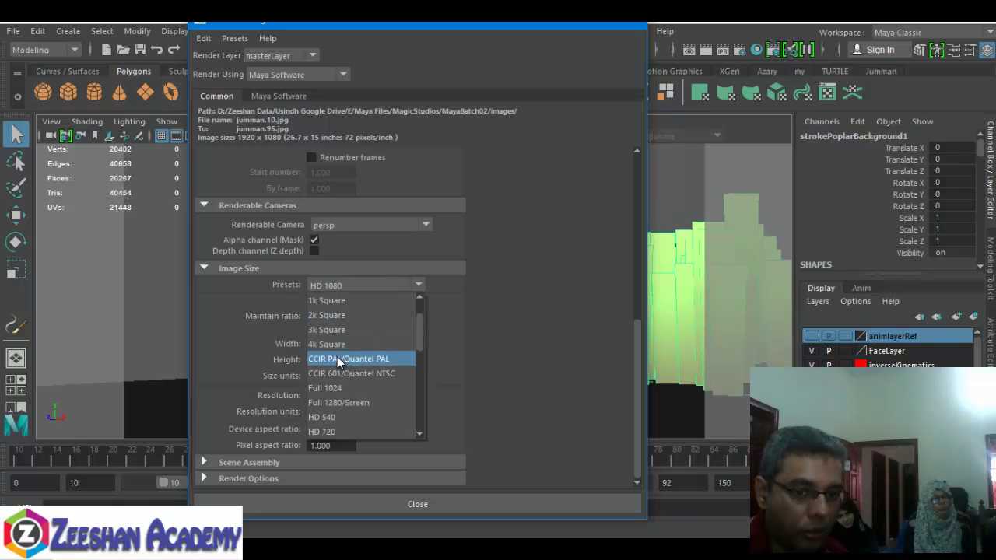
pyautogui.click(348, 389)
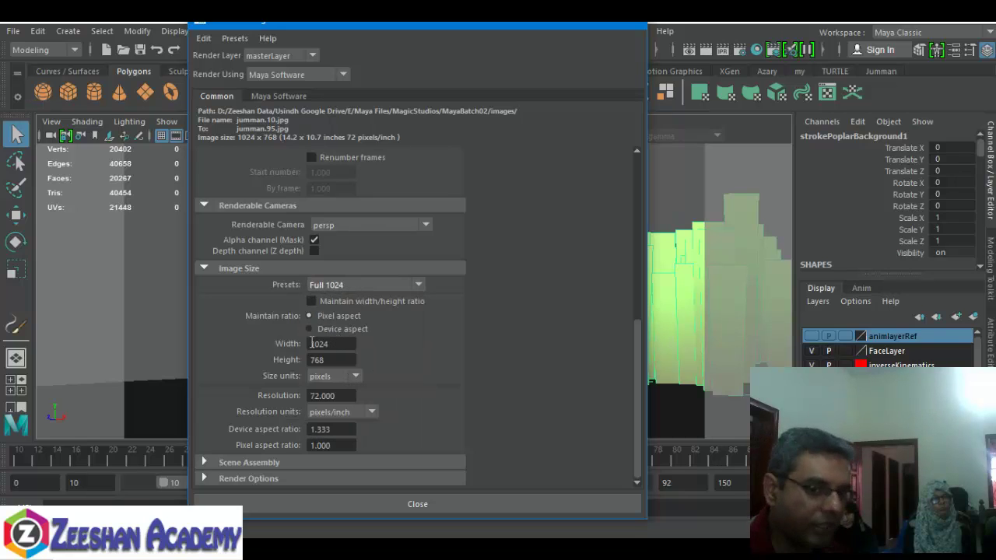
pyautogui.click(313, 344)
pyautogui.press('Tab')
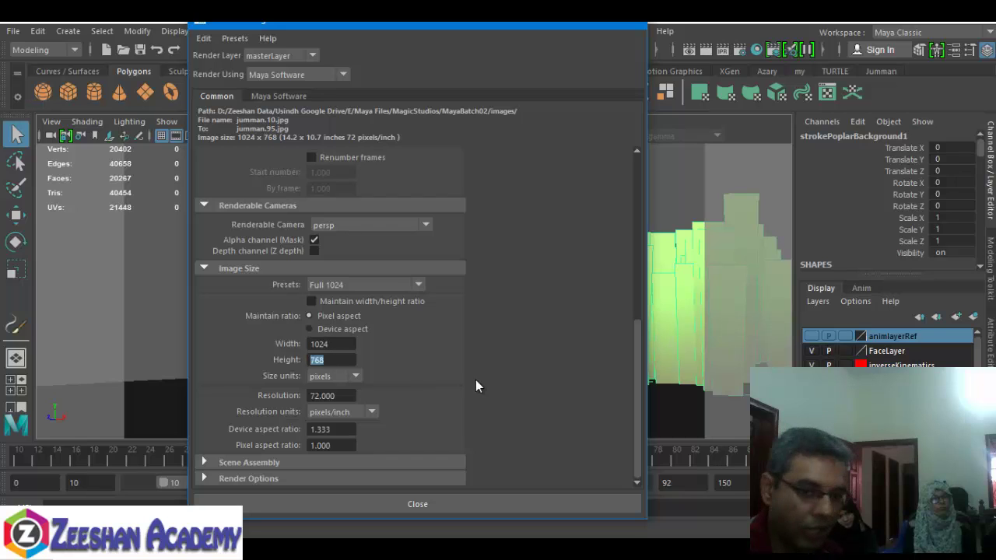
pyautogui.doubleClick(336, 396)
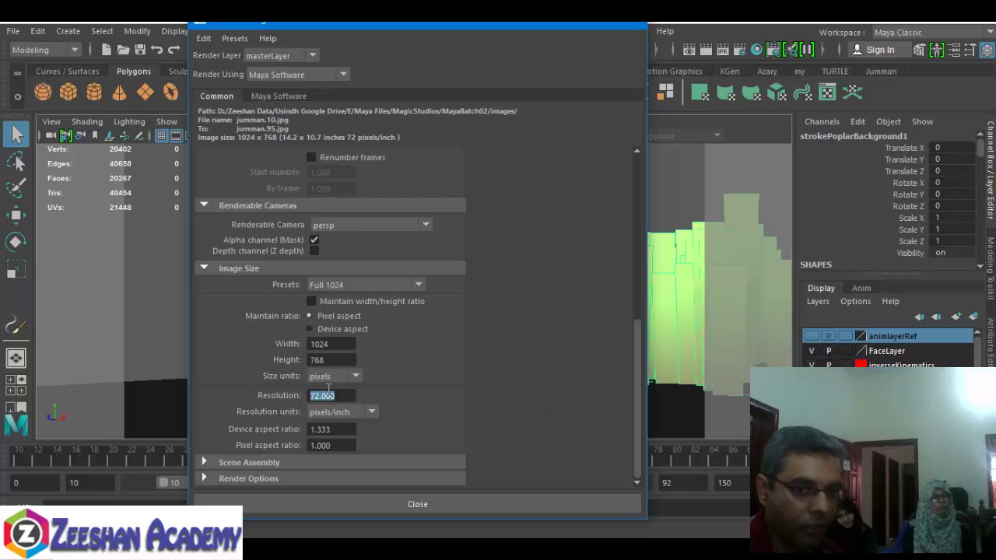
pyautogui.click(302, 96)
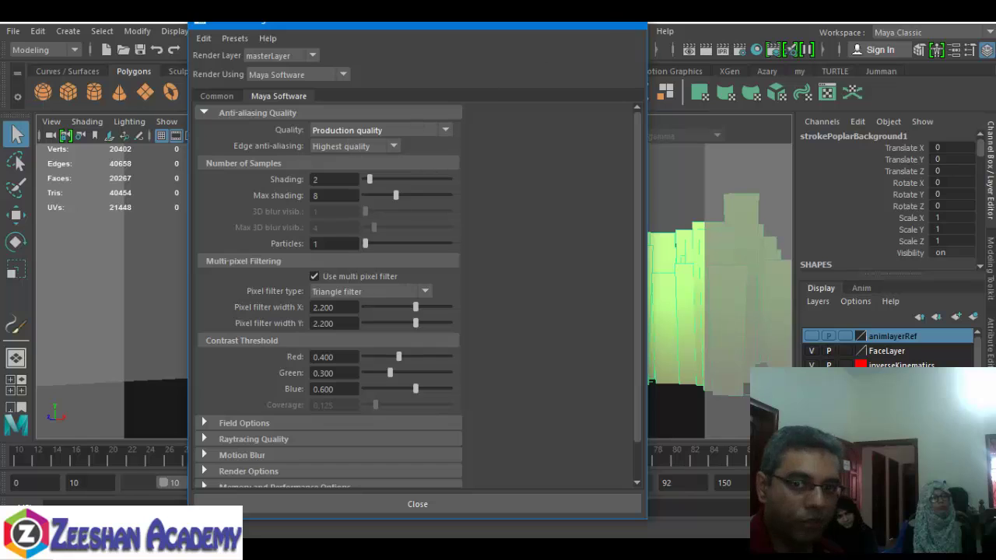
pyautogui.click(622, 23)
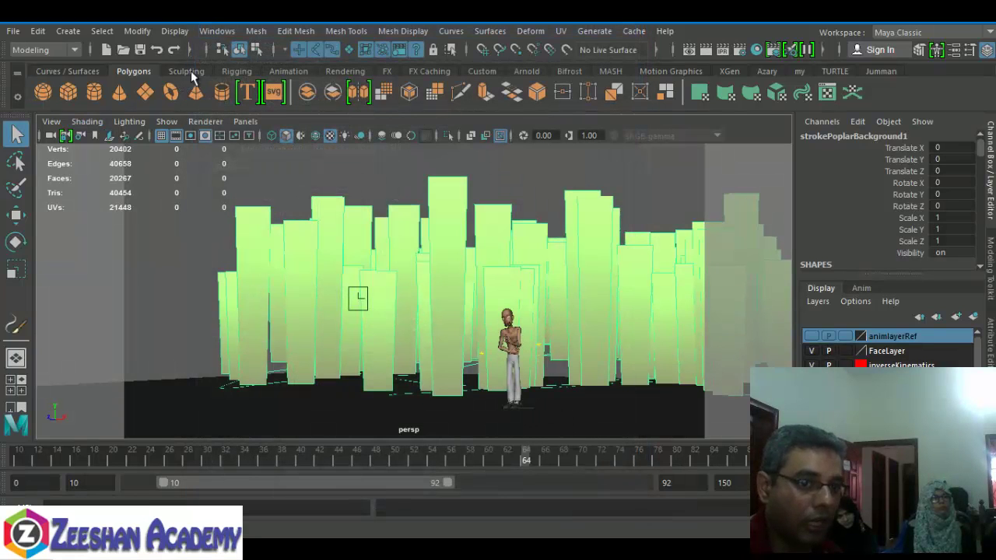
# Create an ambient light and raise it in front of the character to about Translate Y 710 and Translate Z 735.
pyautogui.click(343, 72)
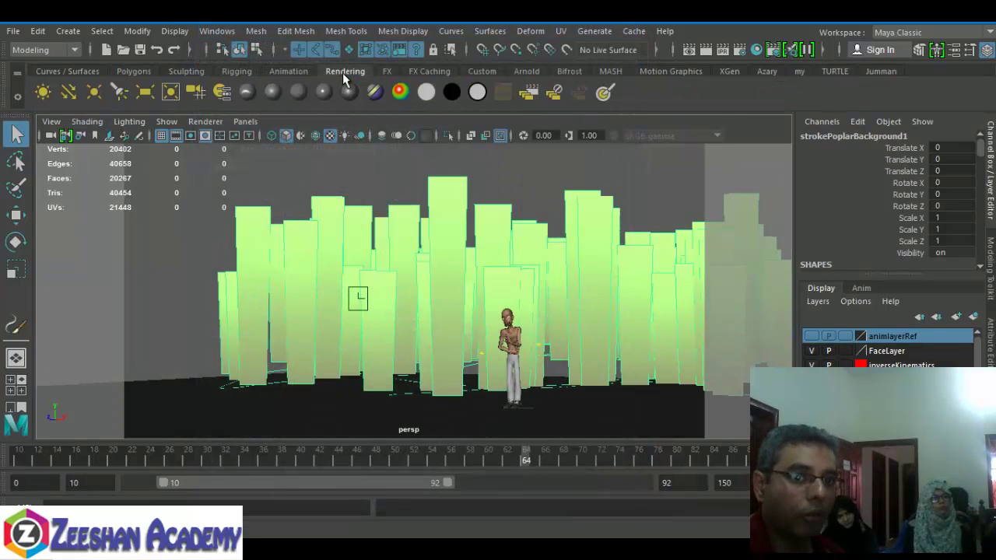
pyautogui.click(43, 93)
pyautogui.keyDown('alt'); pyautogui.moveTo(399, 374); pyautogui.dragTo(375, 373); pyautogui.keyUp('alt')
pyautogui.press('w')
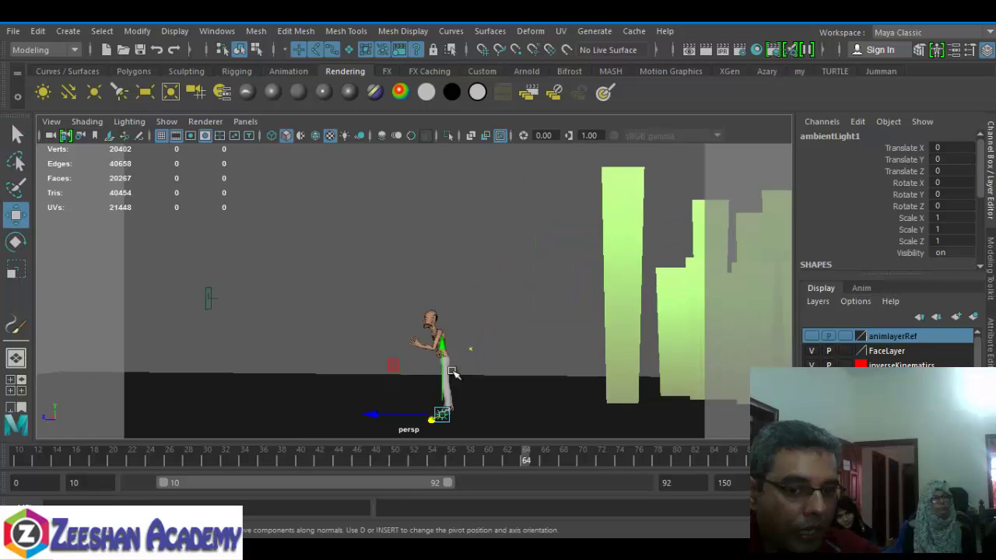
pyautogui.moveTo(443, 342); pyautogui.dragTo(442, 147)
pyautogui.keyDown('alt'); pyautogui.moveTo(558, 287); pyautogui.dragTo(374, 329, button='right'); pyautogui.keyUp('alt')
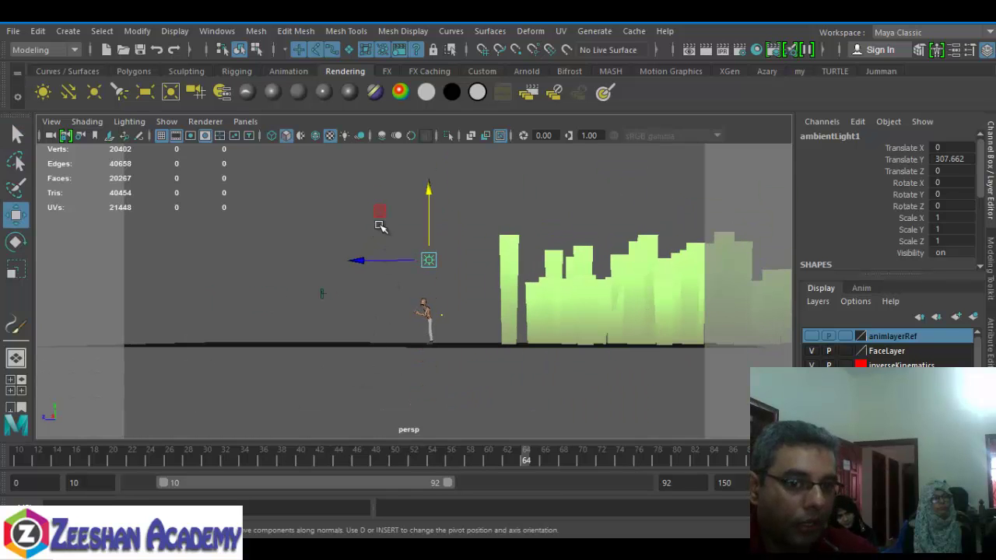
pyautogui.moveTo(376, 210); pyautogui.dragTo(196, 153)
pyautogui.keyDown('alt'); pyautogui.moveTo(195, 154); pyautogui.dragTo(243, 168); pyautogui.keyUp('alt')
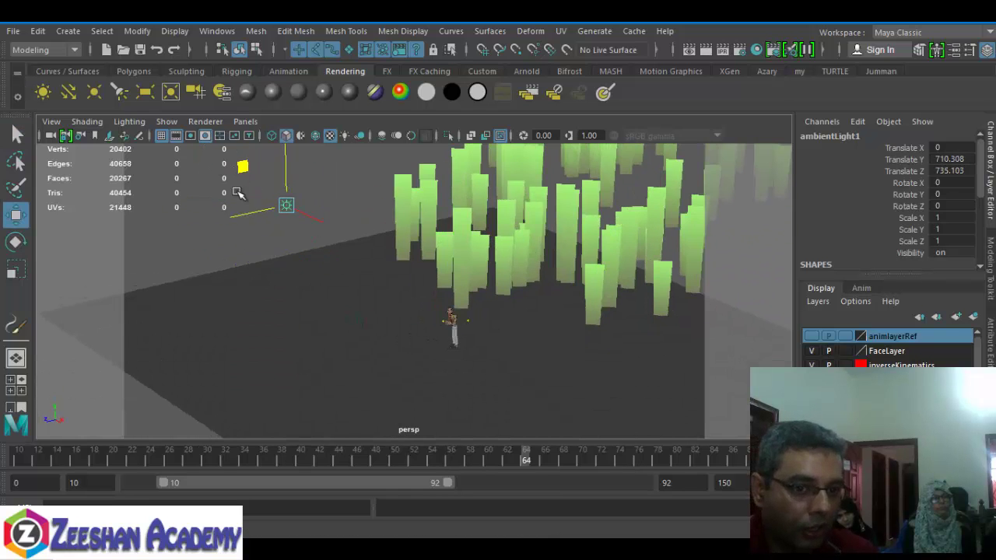
# Frame the character closely in the perspective view and scrub between frames 10 and 64 to examine its poses.
pyautogui.keyDown('alt'); pyautogui.moveTo(436, 288); pyautogui.dragTo(724, 394, button='right'); pyautogui.keyUp('alt')
pyautogui.keyDown('alt'); pyautogui.moveTo(627, 389); pyautogui.dragTo(420, 338, button='middle'); pyautogui.keyUp('alt')
pyautogui.keyDown('alt'); pyautogui.moveTo(420, 337); pyautogui.dragTo(429, 313); pyautogui.keyUp('alt')
pyautogui.keyDown('alt'); pyautogui.moveTo(432, 322); pyautogui.dragTo(451, 277, button='middle'); pyautogui.keyUp('alt')
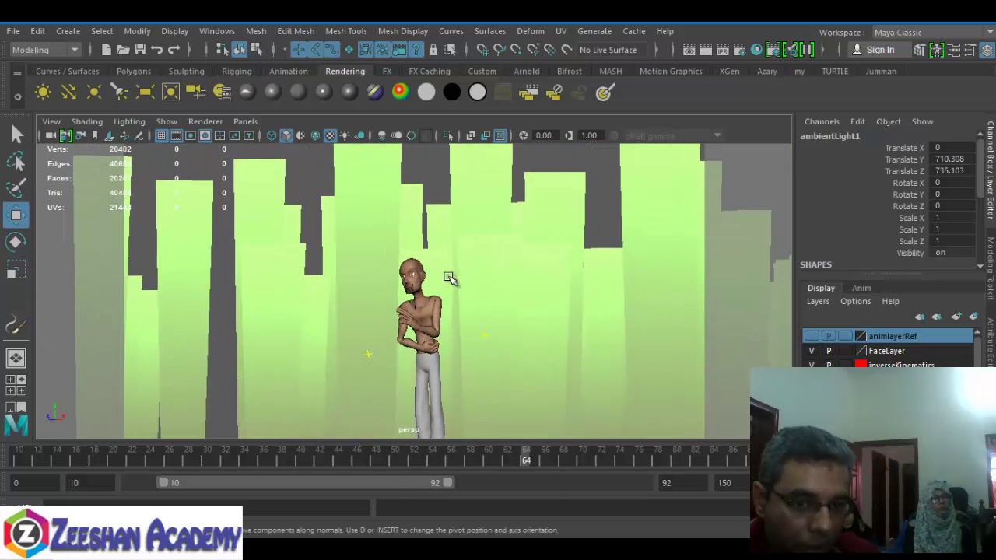
pyautogui.keyDown('alt'); pyautogui.moveTo(451, 278); pyautogui.dragTo(528, 386, button='right'); pyautogui.keyUp('alt')
pyautogui.keyDown('alt'); pyautogui.moveTo(527, 386); pyautogui.dragTo(533, 383); pyautogui.keyUp('alt')
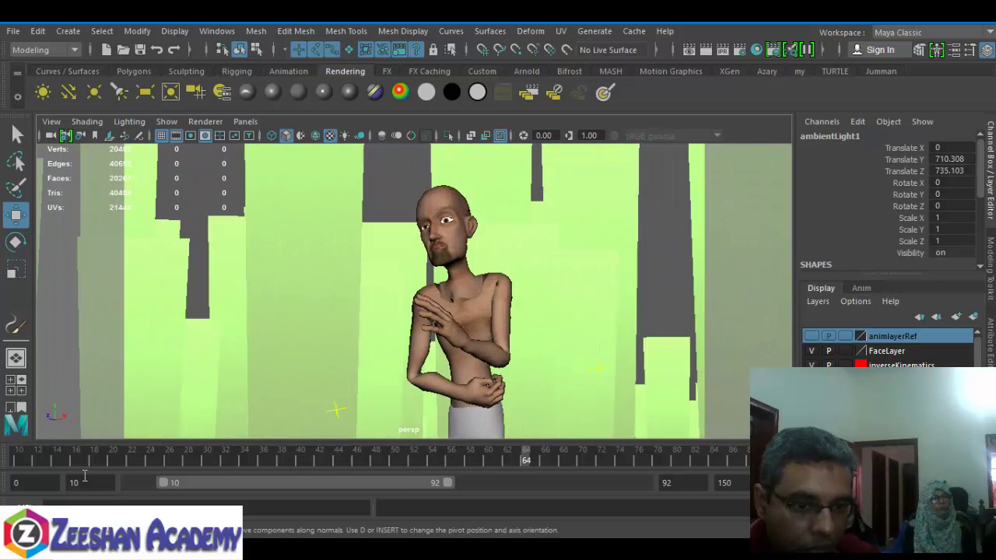
pyautogui.moveTo(39, 461); pyautogui.dragTo(1, 466)
pyautogui.keyDown('alt'); pyautogui.moveTo(506, 353); pyautogui.dragTo(442, 339); pyautogui.keyUp('alt')
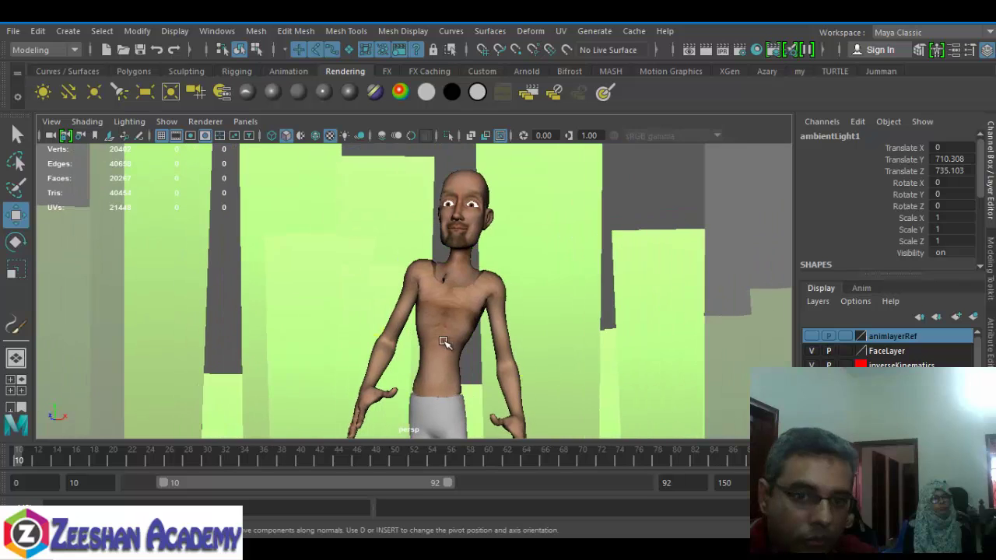
pyautogui.moveTo(26, 457); pyautogui.dragTo(526, 464)
pyautogui.keyDown('alt'); pyautogui.moveTo(470, 347); pyautogui.dragTo(484, 355); pyautogui.keyUp('alt')
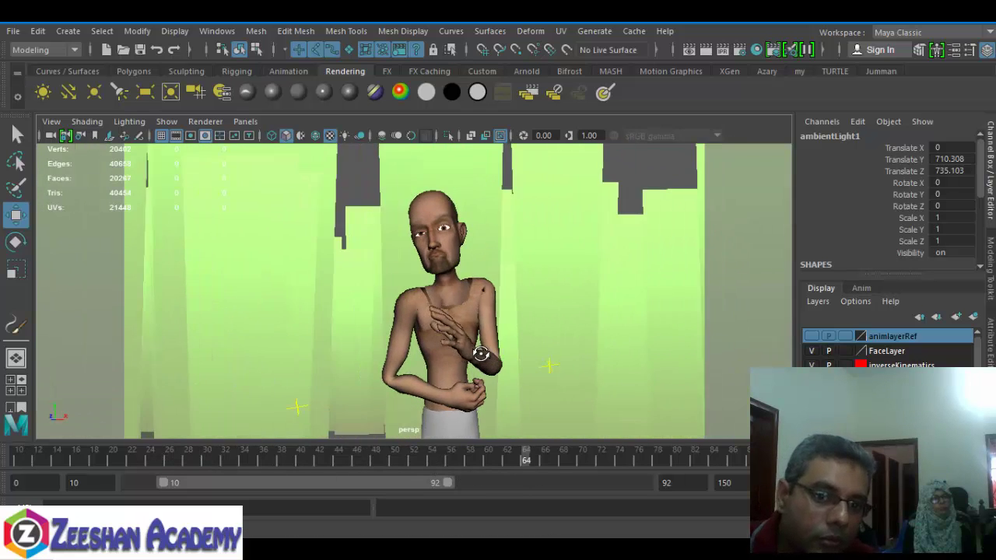
# Scrub the animation to frame 84, test-render that frame with Maya Software, and close the render view.
pyautogui.click(16, 459)
pyautogui.moveTo(16, 459); pyautogui.dragTo(710, 461)
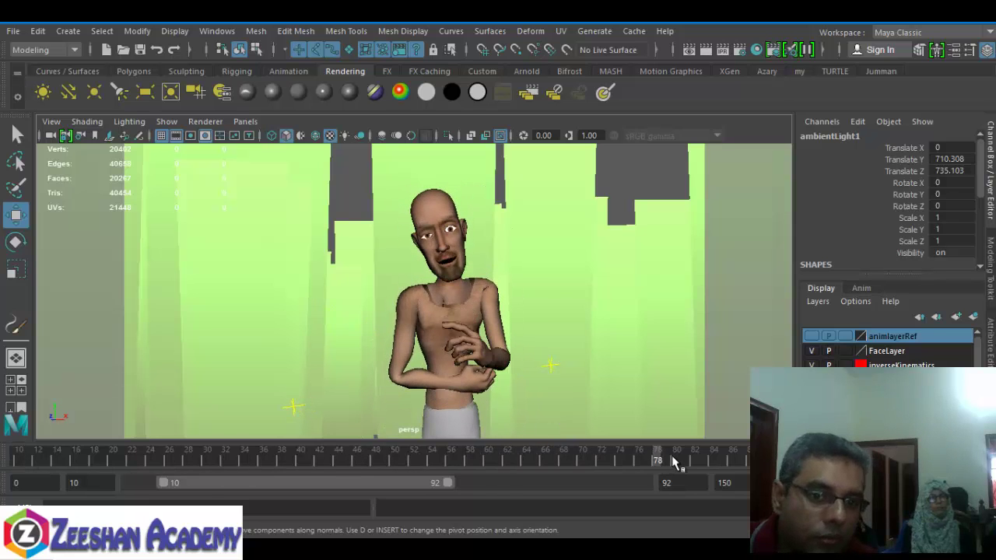
pyautogui.click(706, 49)
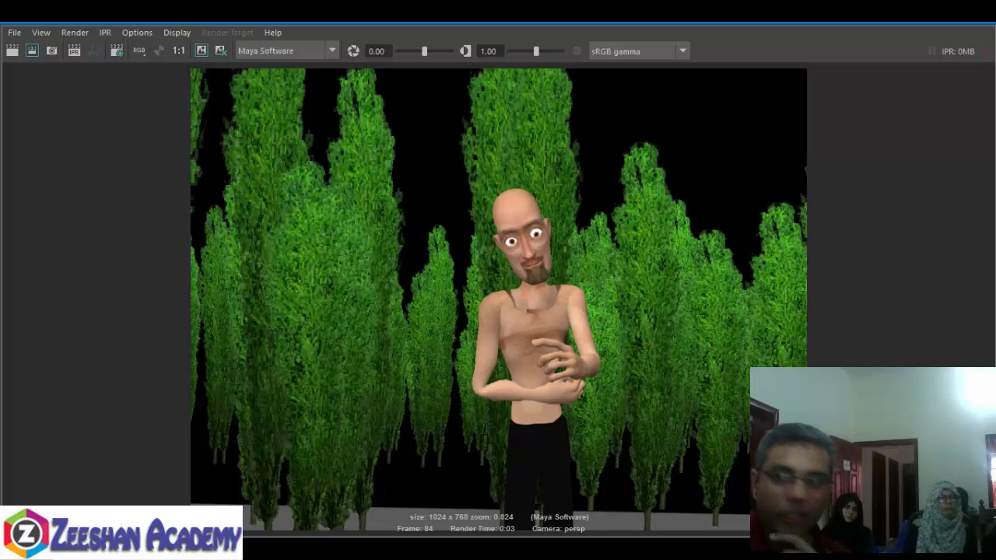
pyautogui.click(986, 25)
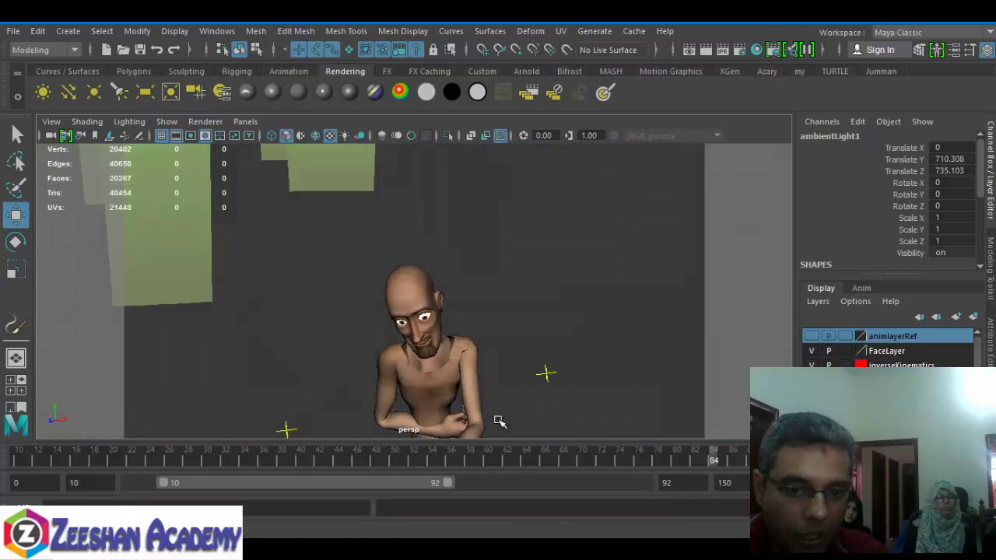
# Show the rig's control curves in the viewport with the character's legs and feet framed.
pyautogui.keyDown('alt'); pyautogui.moveTo(498, 421); pyautogui.dragTo(506, 279, button='middle'); pyautogui.keyUp('alt')
pyautogui.keyDown('alt'); pyautogui.moveTo(537, 416); pyautogui.dragTo(519, 283, button='middle'); pyautogui.keyUp('alt')
pyautogui.scroll(-2, 518, 283)
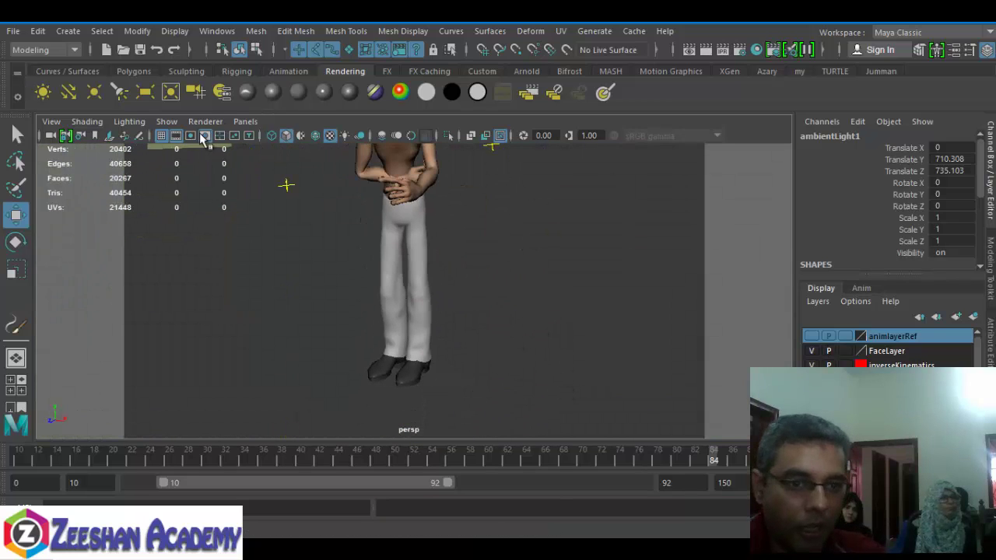
pyautogui.click(165, 122)
pyautogui.click(233, 78)
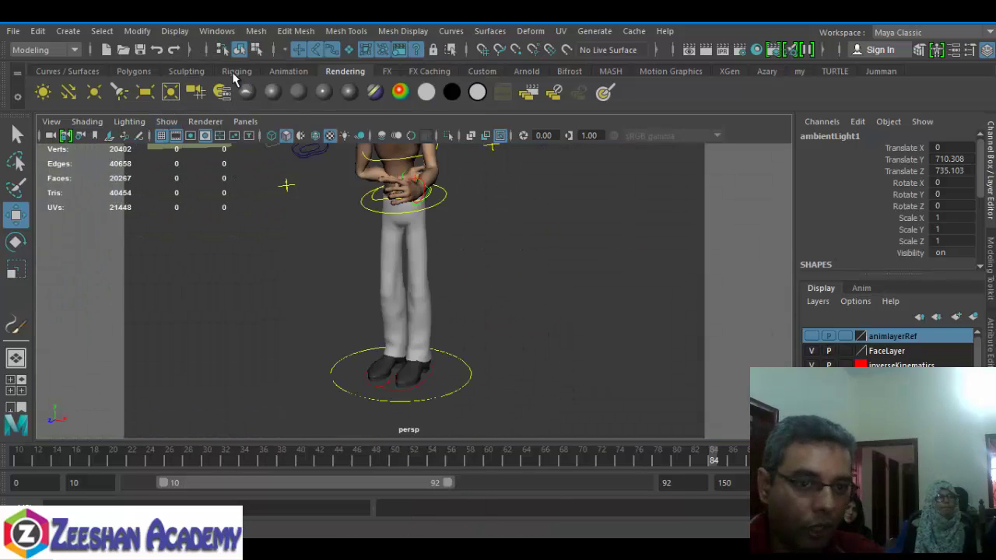
# Turn on the Shirt and Hairs attributes of the character's master control.
pyautogui.click(471, 376)
pyautogui.scroll(-3, 965, 241)
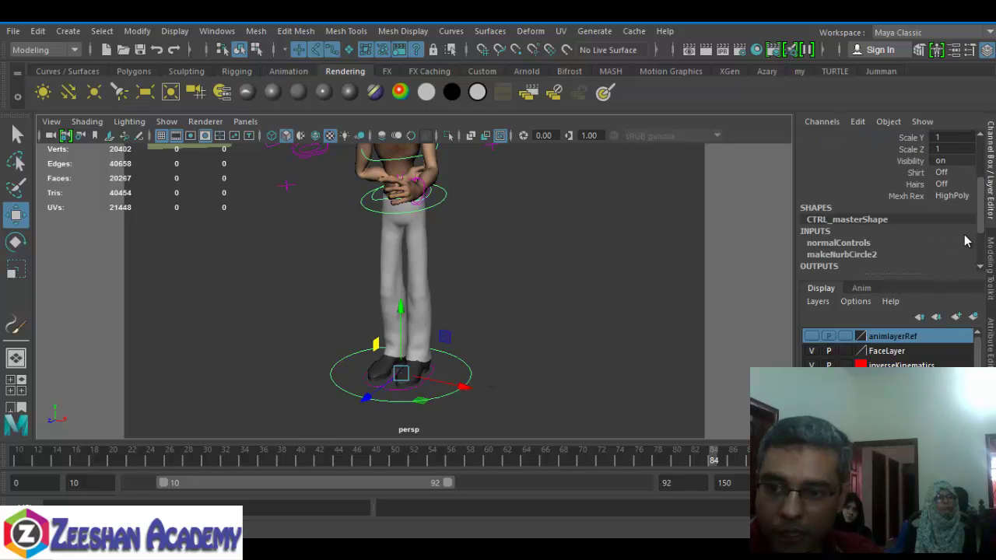
pyautogui.click(950, 175)
pyautogui.click(956, 184)
pyautogui.click(955, 186)
pyautogui.click(955, 197)
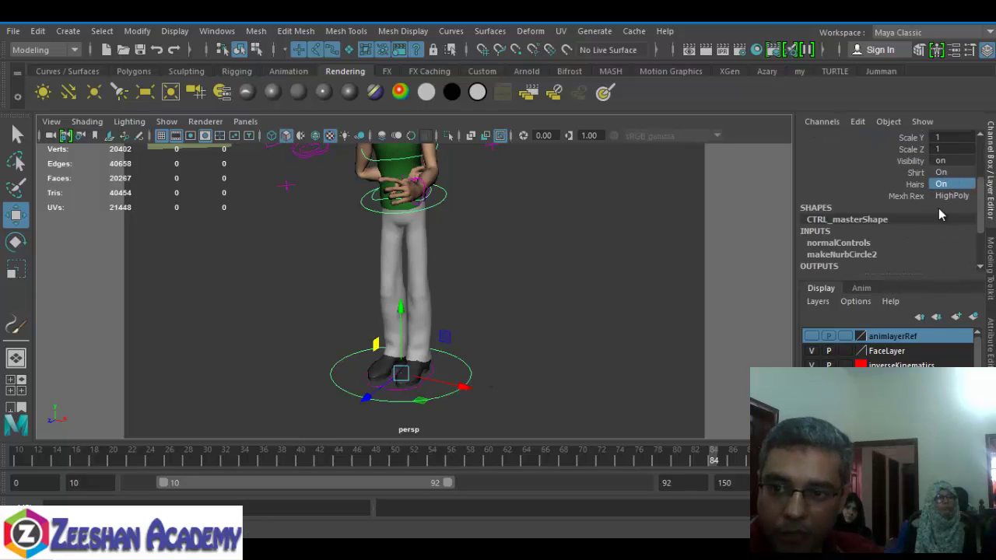
# Examine the dressed character from the front and side, scrubbing to frame 54 to check the hands against the shirt.
pyautogui.keyDown('alt'); pyautogui.moveTo(347, 300); pyautogui.dragTo(391, 371, button='middle'); pyautogui.keyUp('alt')
pyautogui.keyDown('alt'); pyautogui.moveTo(392, 371); pyautogui.dragTo(421, 323); pyautogui.keyUp('alt')
pyautogui.keyDown('alt'); pyautogui.moveTo(420, 323); pyautogui.dragTo(514, 327, button='right'); pyautogui.keyUp('alt')
pyautogui.keyDown('alt'); pyautogui.moveTo(514, 327); pyautogui.dragTo(539, 384, button='middle'); pyautogui.keyUp('alt')
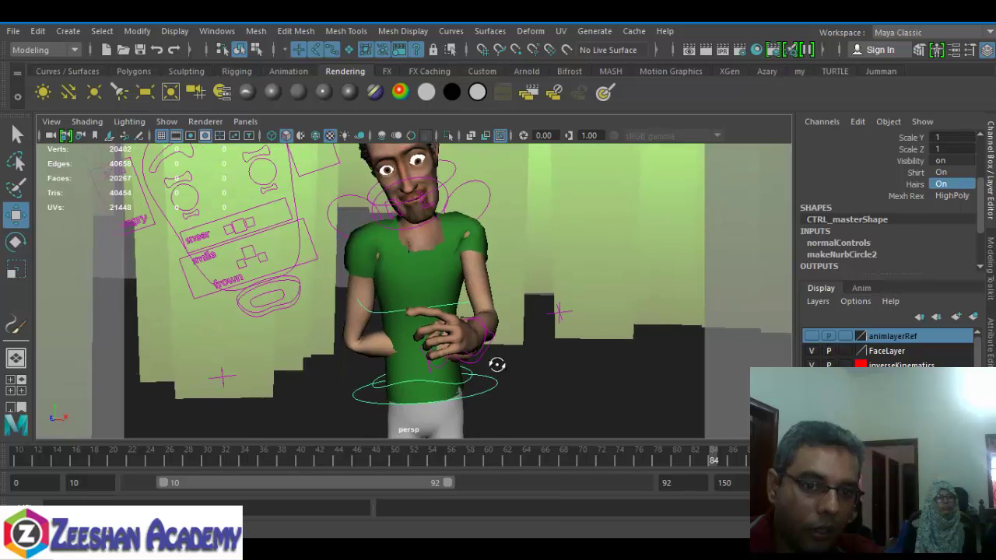
pyautogui.keyDown('alt'); pyautogui.moveTo(497, 364); pyautogui.dragTo(502, 320); pyautogui.keyUp('alt')
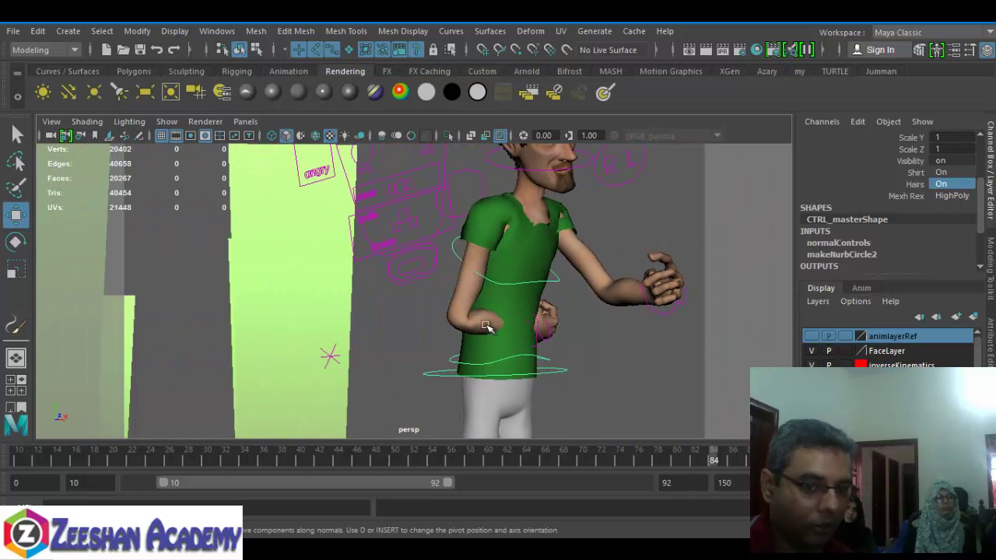
pyautogui.moveTo(90, 465); pyautogui.dragTo(433, 467)
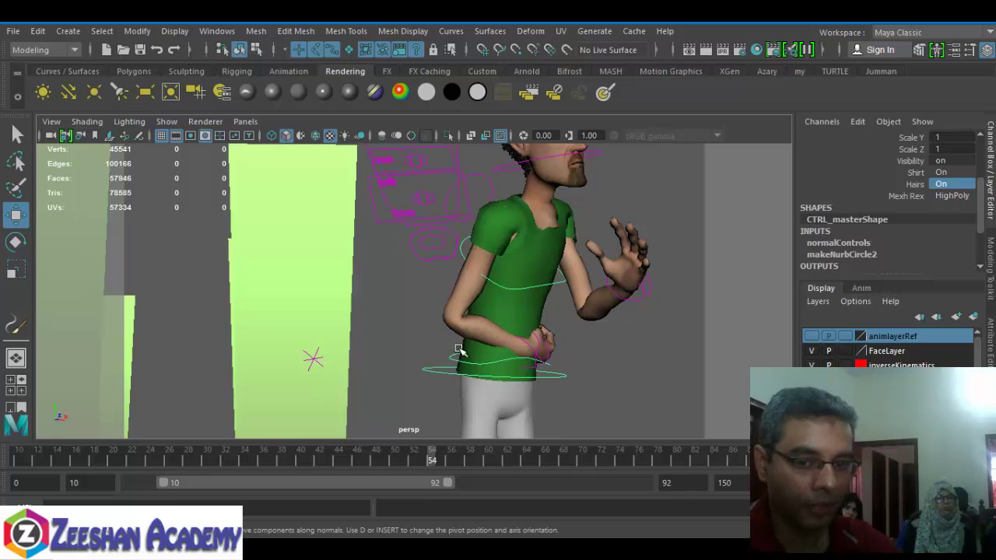
# Inspect the right hand's IK and wrist controls around frame 50, and scrub to frame 72 to check the shirt clearance.
pyautogui.click(549, 355)
pyautogui.keyDown('alt'); pyautogui.moveTo(540, 386); pyautogui.dragTo(484, 357, button='middle'); pyautogui.keyUp('alt')
pyautogui.keyDown('alt'); pyautogui.moveTo(484, 356); pyautogui.dragTo(492, 381, button='right'); pyautogui.keyUp('alt')
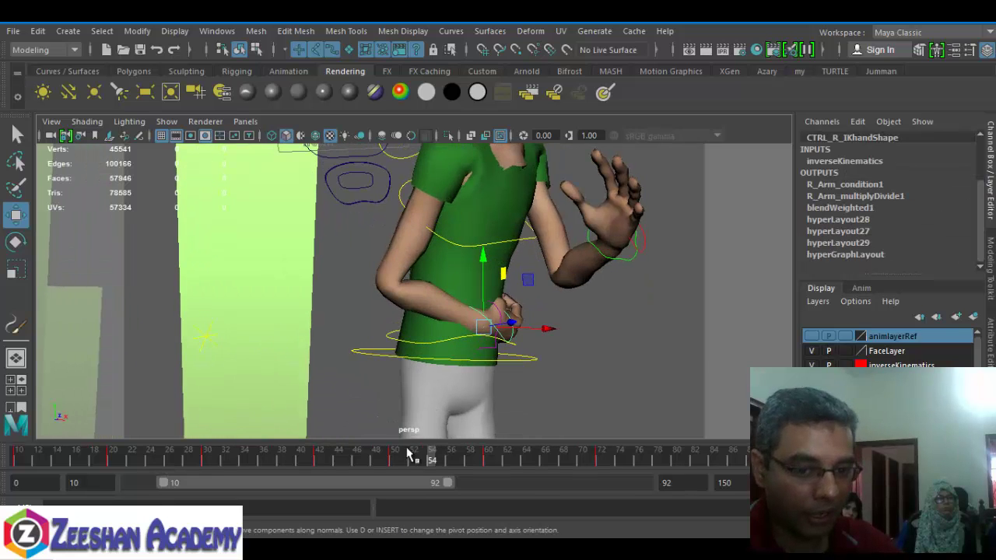
pyautogui.moveTo(408, 456); pyautogui.dragTo(395, 458)
pyautogui.keyDown('alt'); pyautogui.moveTo(516, 303); pyautogui.dragTo(568, 355); pyautogui.keyUp('alt')
pyautogui.click(547, 367)
pyautogui.press('e')
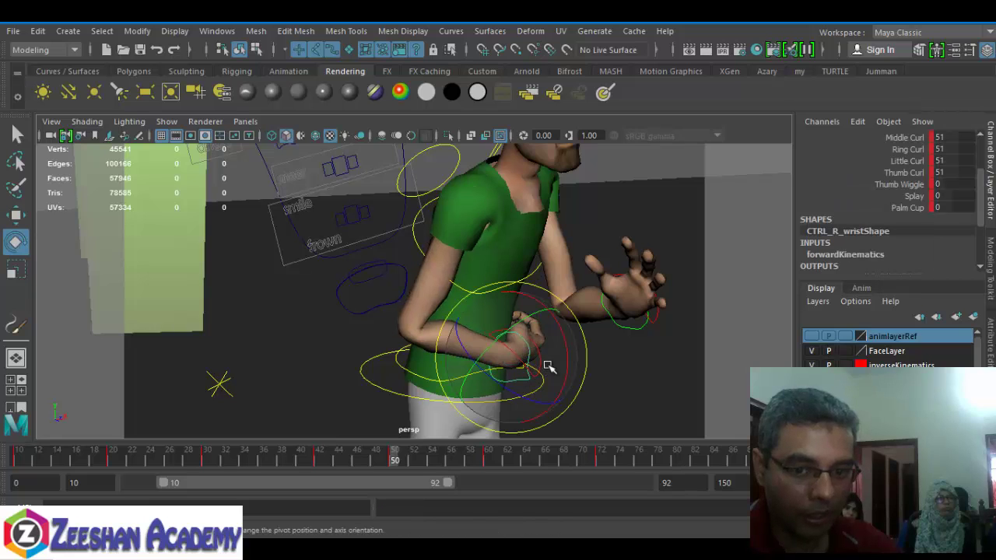
pyautogui.keyDown('alt'); pyautogui.moveTo(542, 392); pyautogui.dragTo(330, 302); pyautogui.keyUp('alt')
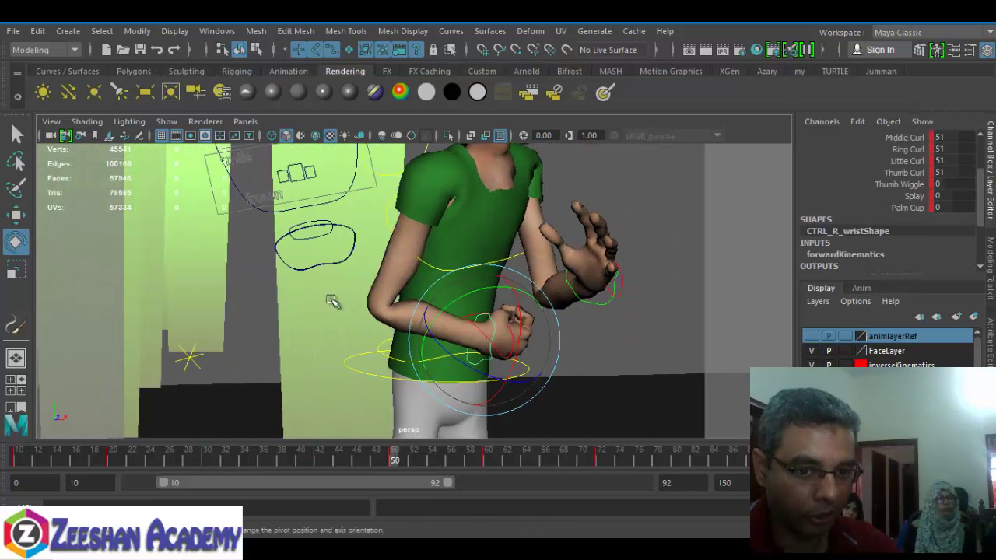
pyautogui.moveTo(394, 463)
pyautogui.mouseDown()
pyautogui.moveTo(268, 471)
pyautogui.moveTo(395, 467)
pyautogui.mouseUp()
pyautogui.moveTo(467, 461); pyautogui.dragTo(603, 462)
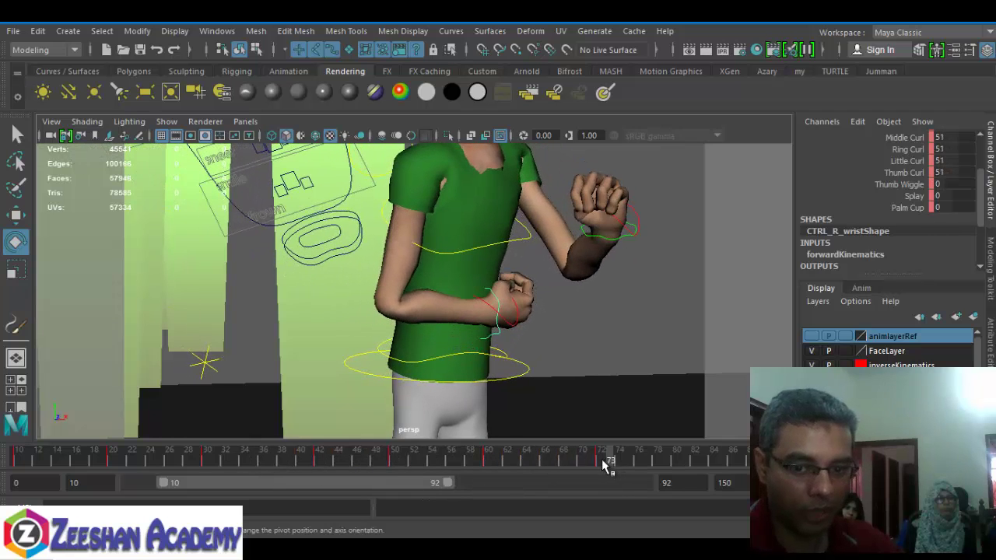
# Move the right IK hand control slightly forward, away from the shirt, at frame 72.
pyautogui.click(498, 327)
pyautogui.press('w')
pyautogui.keyDown('alt'); pyautogui.moveTo(507, 345); pyautogui.dragTo(519, 346); pyautogui.keyUp('alt')
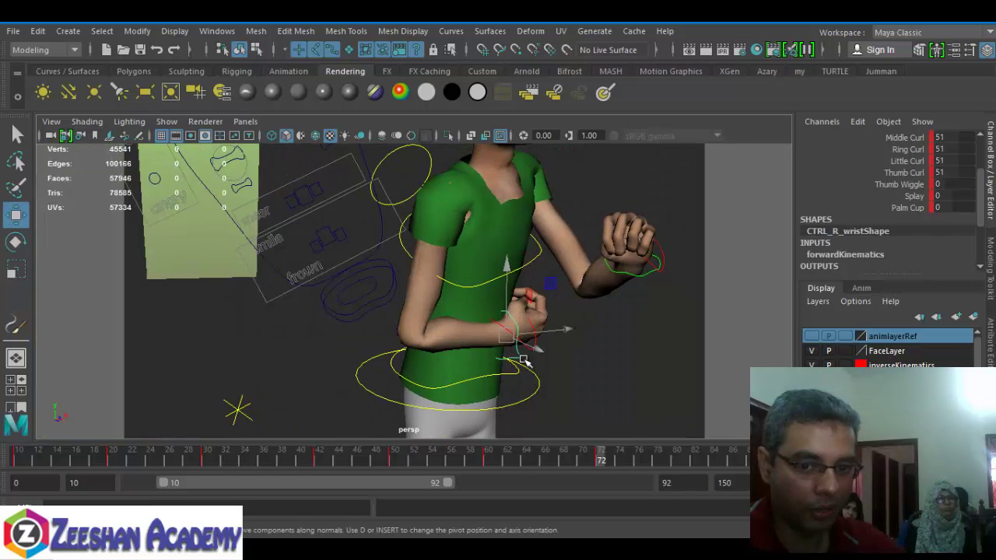
pyautogui.press('q')
pyautogui.click(536, 349)
pyautogui.press('e')
pyautogui.press('w')
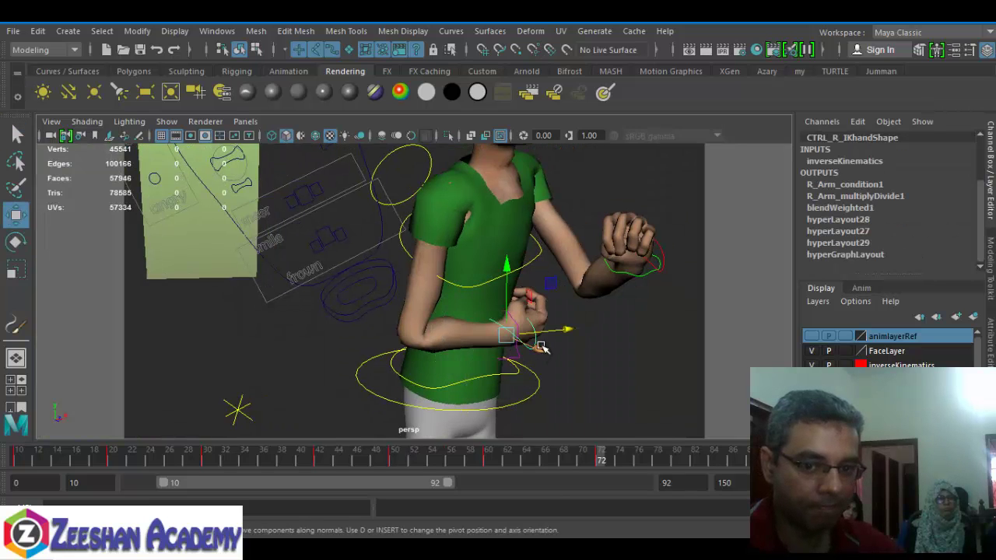
pyautogui.moveTo(537, 348)
pyautogui.mouseDown()
pyautogui.moveTo(496, 350)
pyautogui.moveTo(539, 356)
pyautogui.mouseUp()
# Review the right hand from the front and scrub the animation onward from frame 72.
pyautogui.keyDown('alt'); pyautogui.moveTo(529, 360); pyautogui.dragTo(494, 352); pyautogui.keyUp('alt')
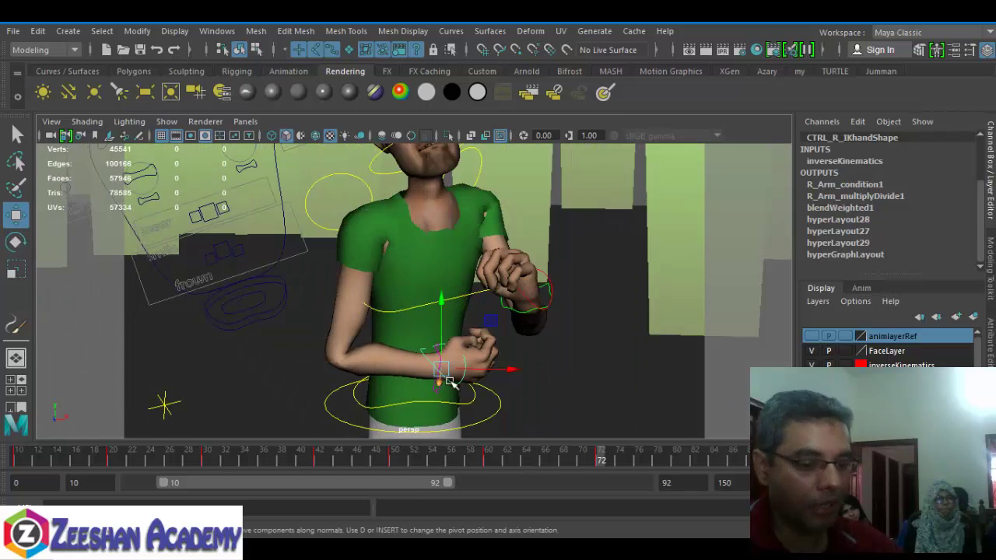
pyautogui.keyDown('alt'); pyautogui.moveTo(494, 352); pyautogui.dragTo(475, 369, button='right'); pyautogui.keyUp('alt')
pyautogui.keyDown('alt'); pyautogui.moveTo(475, 369); pyautogui.dragTo(483, 358); pyautogui.keyUp('alt')
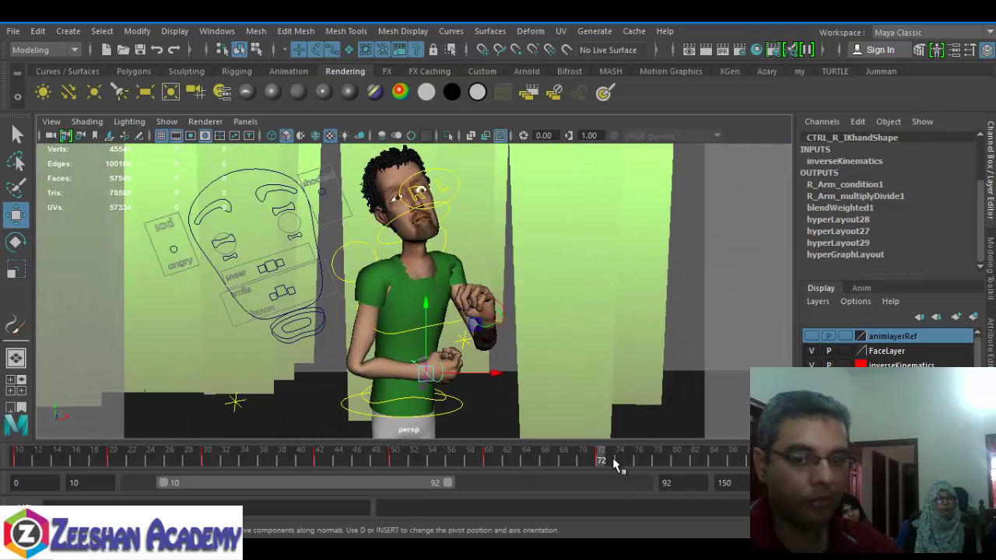
pyautogui.moveTo(613, 459); pyautogui.dragTo(782, 467)
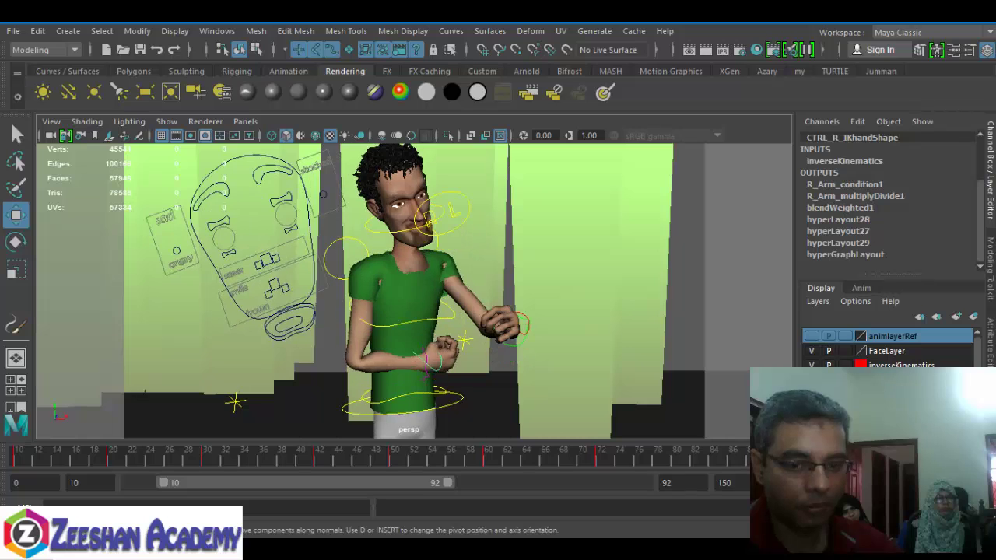
# Review both hands from the side and front while scrubbing between frame 82 and the end of the animation.
pyautogui.keyDown('alt'); pyautogui.moveTo(412, 372); pyautogui.dragTo(467, 379); pyautogui.keyUp('alt')
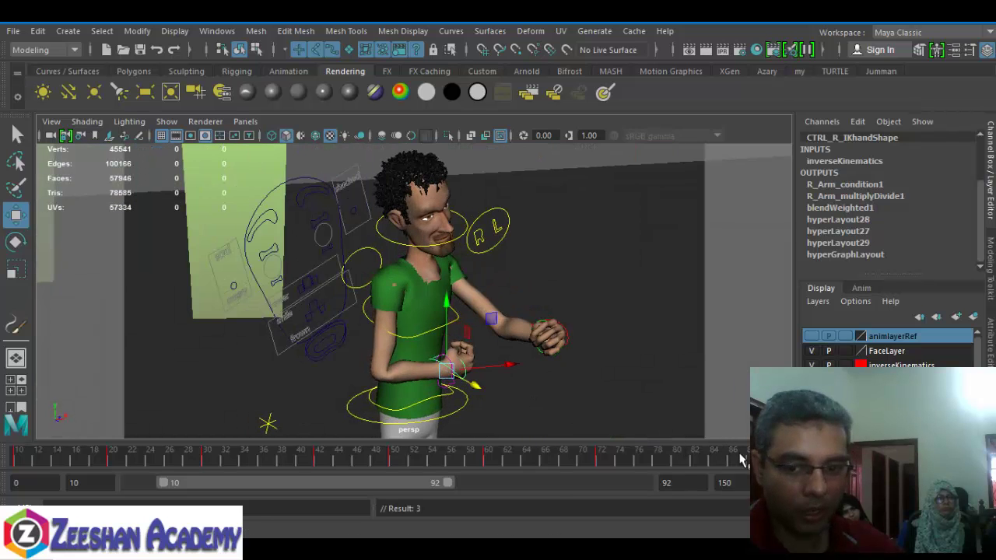
pyautogui.moveTo(740, 460); pyautogui.dragTo(699, 460)
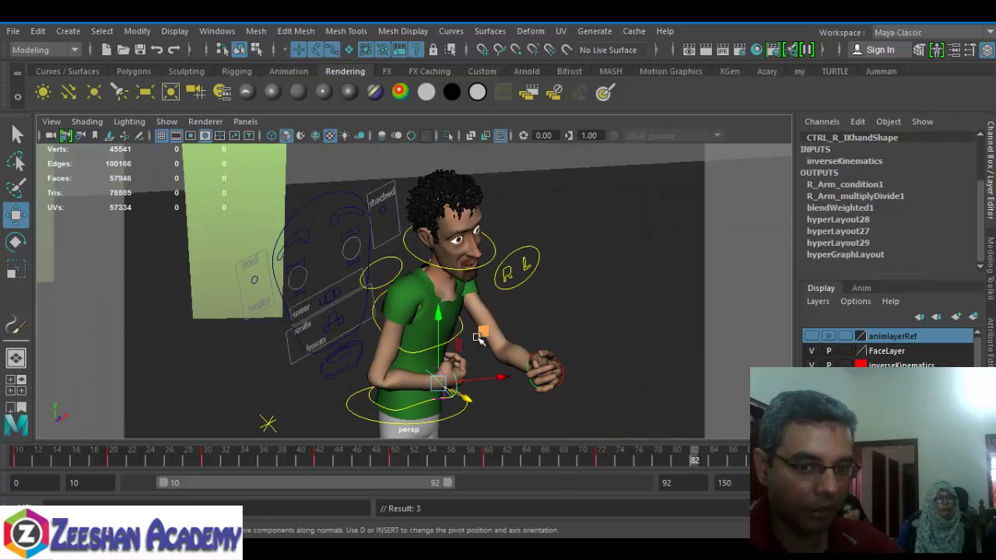
pyautogui.keyDown('alt'); pyautogui.moveTo(478, 338); pyautogui.dragTo(453, 385); pyautogui.keyUp('alt')
pyautogui.moveTo(702, 456); pyautogui.dragTo(785, 457)
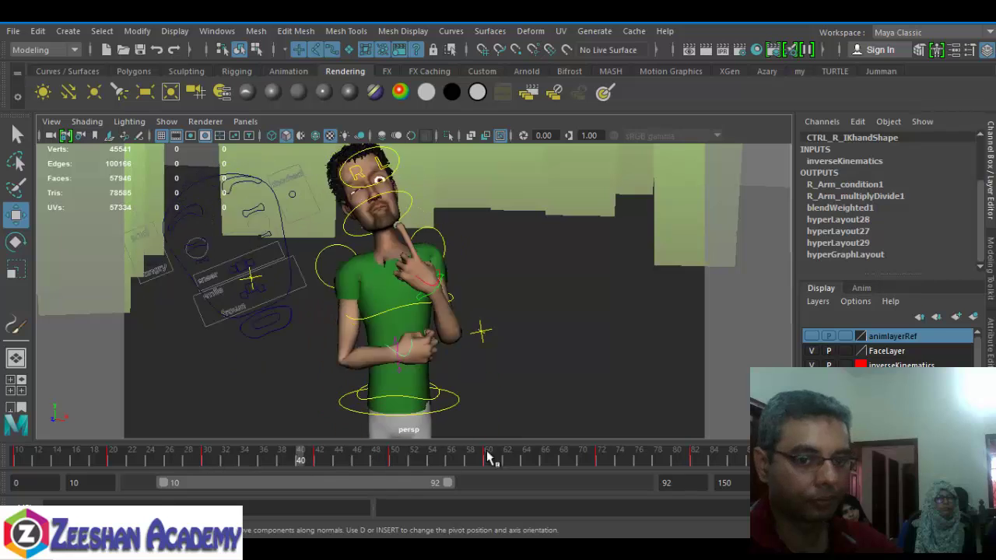
pyautogui.moveTo(489, 457); pyautogui.dragTo(658, 471)
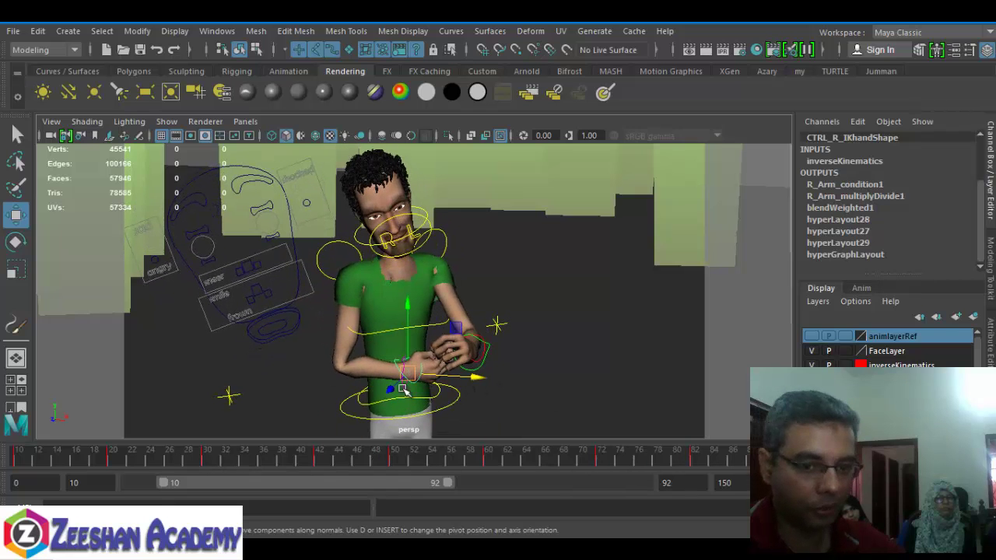
# Lower the right IK hand control to the character's side at the end of the animation and scrub through the pose.
pyautogui.moveTo(407, 375); pyautogui.dragTo(338, 425)
pyautogui.keyDown('alt'); pyautogui.moveTo(367, 321); pyautogui.dragTo(326, 239, button='middle'); pyautogui.keyUp('alt')
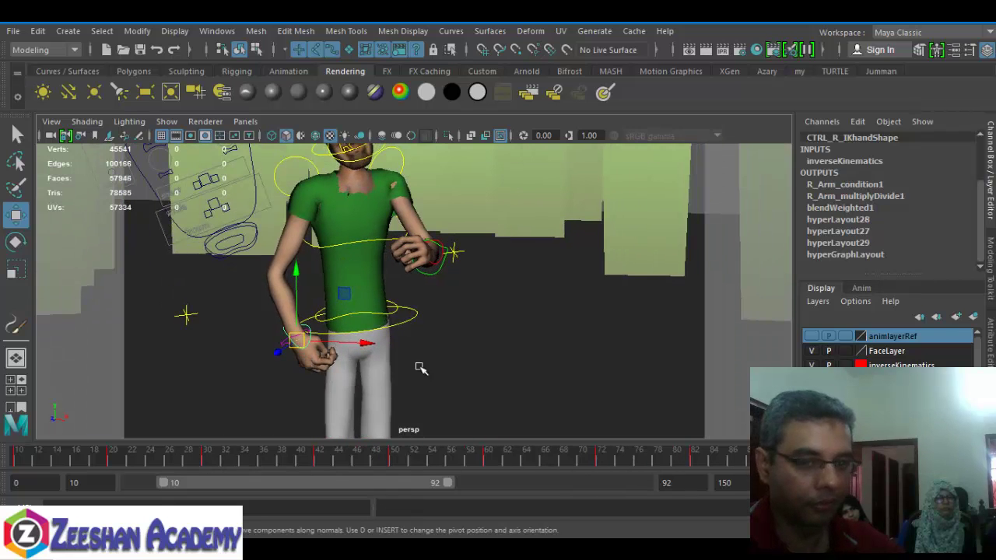
pyautogui.moveTo(504, 473); pyautogui.dragTo(778, 472)
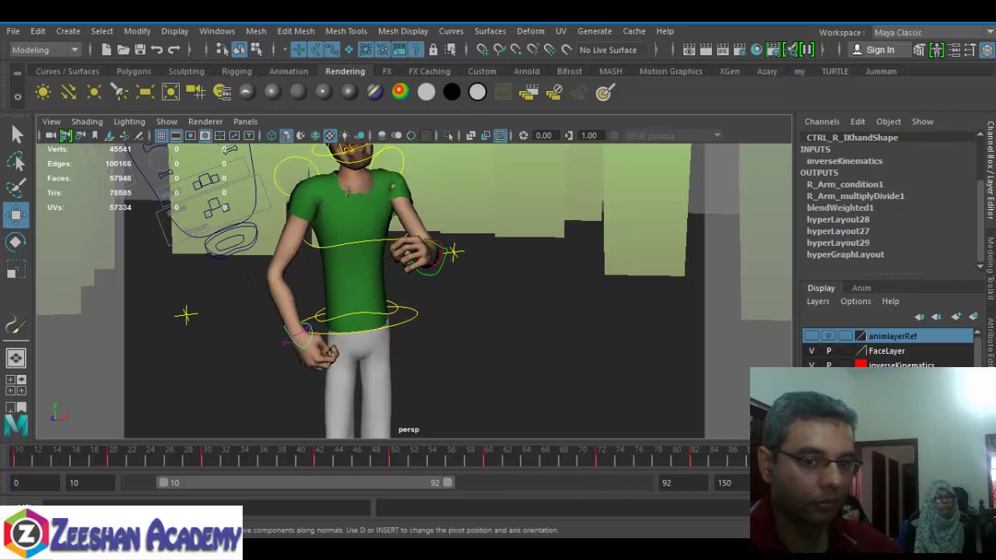
# Examine the lowered right arm and the character's framing against the trees, comparing the view with and without the resolution gate.
pyautogui.keyDown('alt'); pyautogui.moveTo(415, 251); pyautogui.dragTo(428, 278); pyautogui.keyUp('alt')
pyautogui.keyDown('alt'); pyautogui.moveTo(427, 278); pyautogui.dragTo(382, 327, button='right'); pyautogui.keyUp('alt')
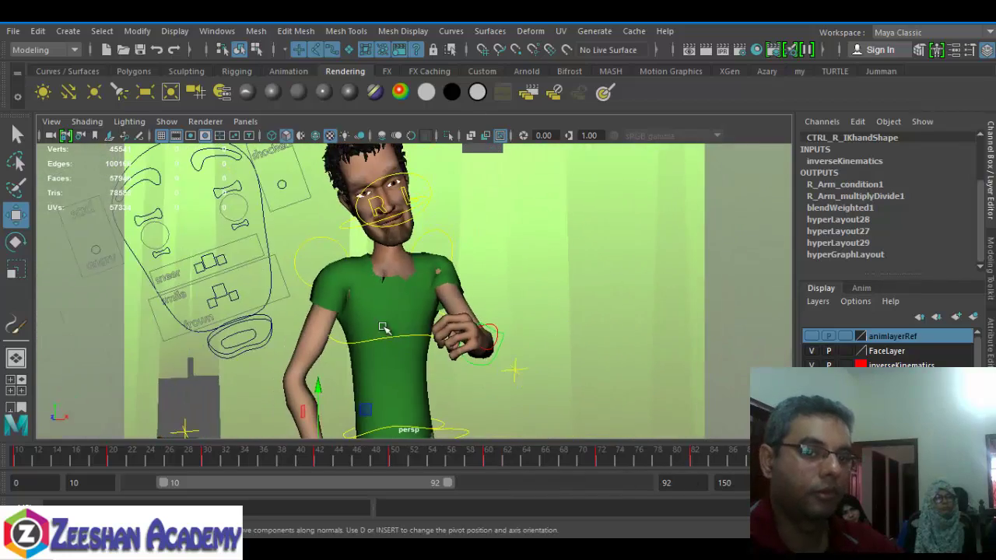
pyautogui.keyDown('alt'); pyautogui.moveTo(382, 327); pyautogui.dragTo(420, 311); pyautogui.keyUp('alt')
pyautogui.keyDown('alt'); pyautogui.moveTo(420, 312); pyautogui.dragTo(442, 322, button='middle'); pyautogui.keyUp('alt')
pyautogui.keyDown('alt'); pyautogui.moveTo(442, 322); pyautogui.dragTo(405, 325, button='right'); pyautogui.keyUp('alt')
pyautogui.keyDown('alt'); pyautogui.moveTo(405, 326); pyautogui.dragTo(400, 312); pyautogui.keyUp('alt')
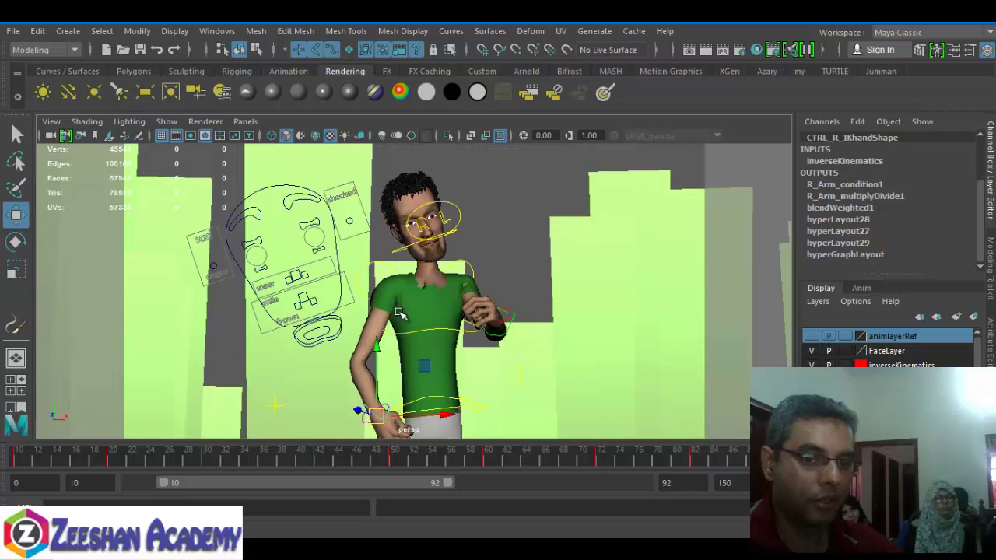
pyautogui.click(178, 137)
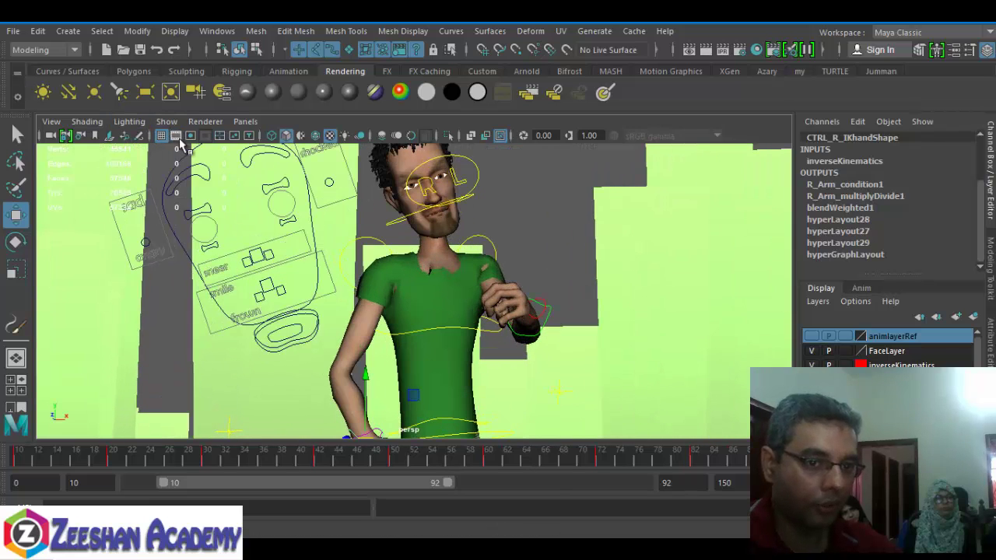
pyautogui.click(179, 137)
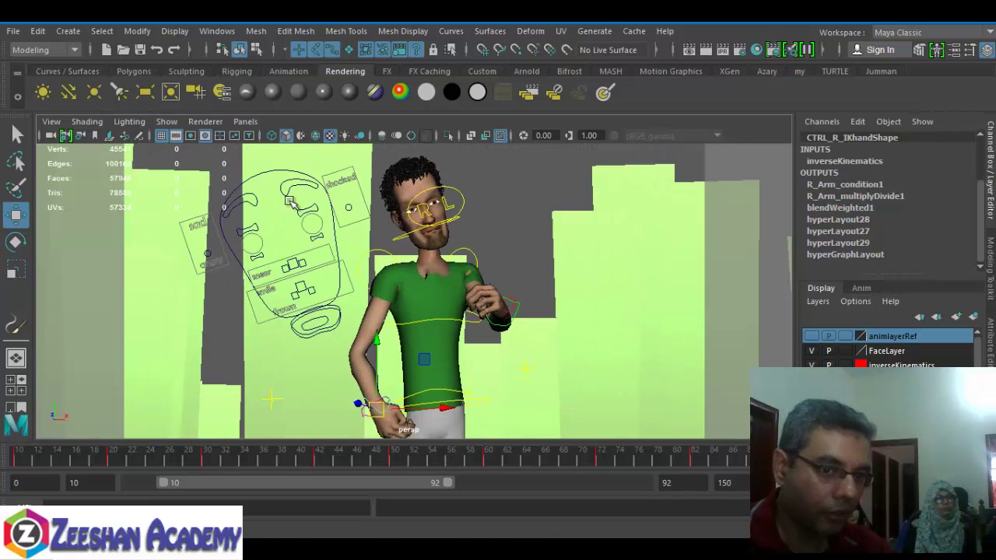
pyautogui.keyDown('alt'); pyautogui.moveTo(337, 272); pyautogui.dragTo(336, 262, button='middle'); pyautogui.keyUp('alt')
pyautogui.keyDown('alt'); pyautogui.moveTo(337, 262); pyautogui.dragTo(349, 266, button='right'); pyautogui.keyUp('alt')
pyautogui.keyDown('alt'); pyautogui.moveTo(349, 266); pyautogui.dragTo(341, 271, button='middle'); pyautogui.keyUp('alt')
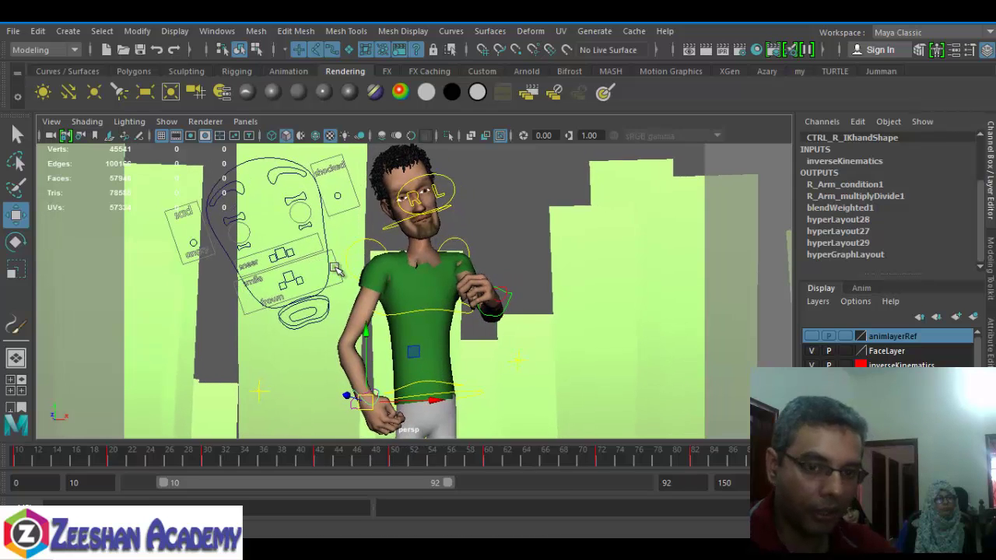
pyautogui.keyDown('alt'); pyautogui.moveTo(474, 251); pyautogui.dragTo(461, 257); pyautogui.keyUp('alt')
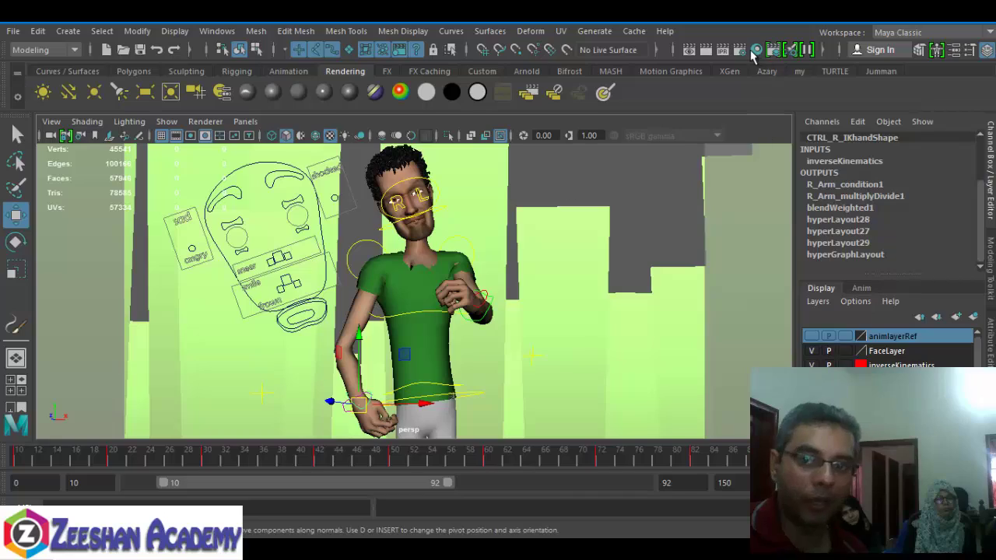
# Review the earlier render of the character among the trees and close the Render View.
pyautogui.click(754, 50)
pyautogui.click(646, 43)
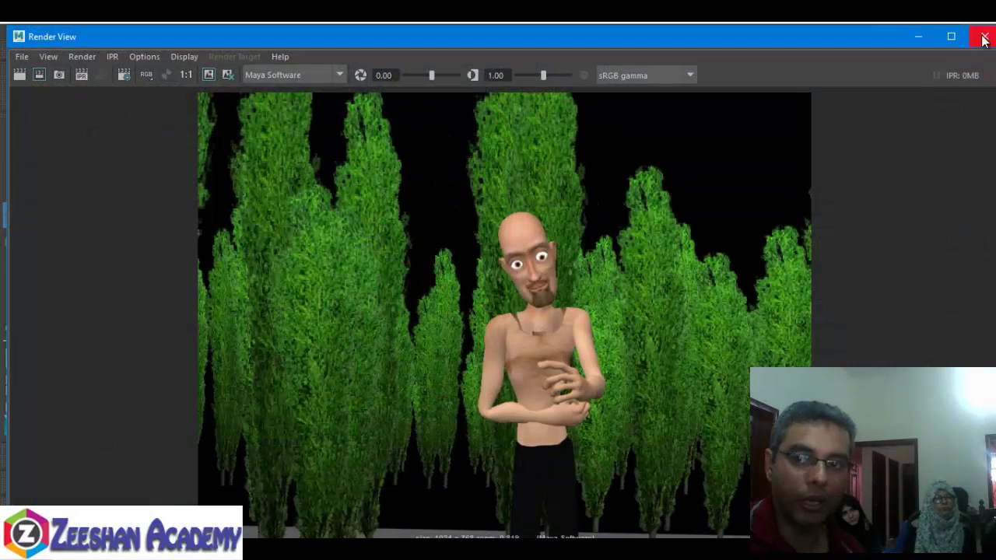
pyautogui.click(985, 39)
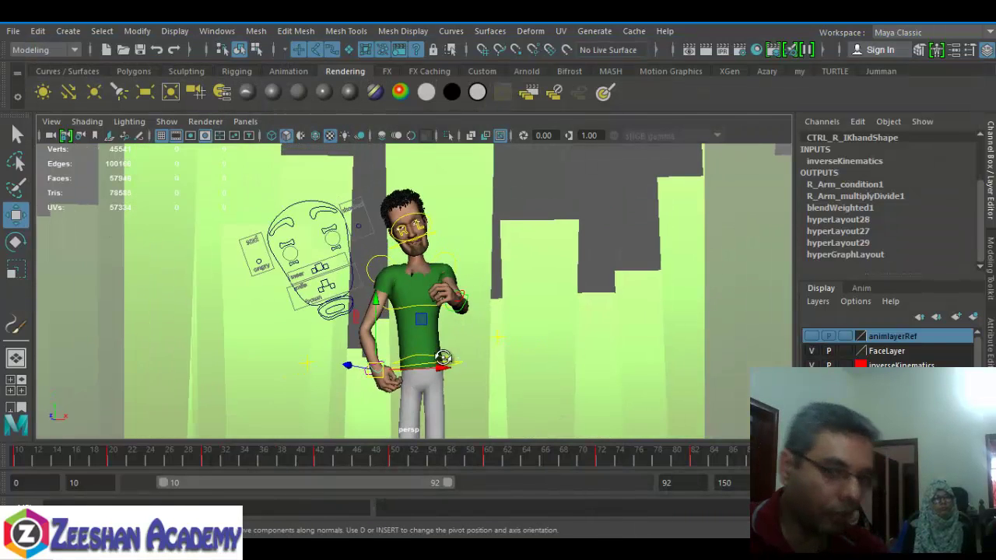
# Create a new camera and look through it in the viewport.
pyautogui.click(66, 33)
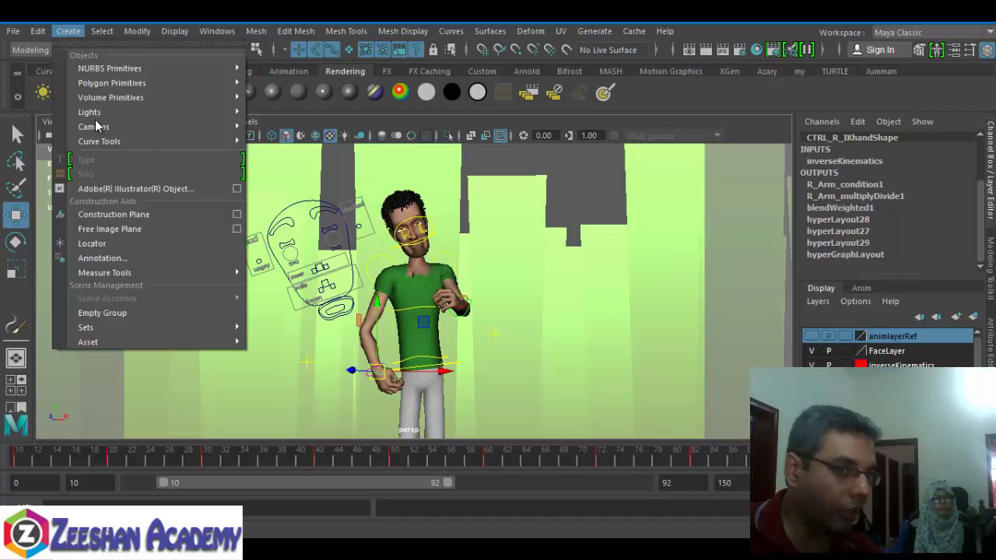
pyautogui.moveTo(304, 132)
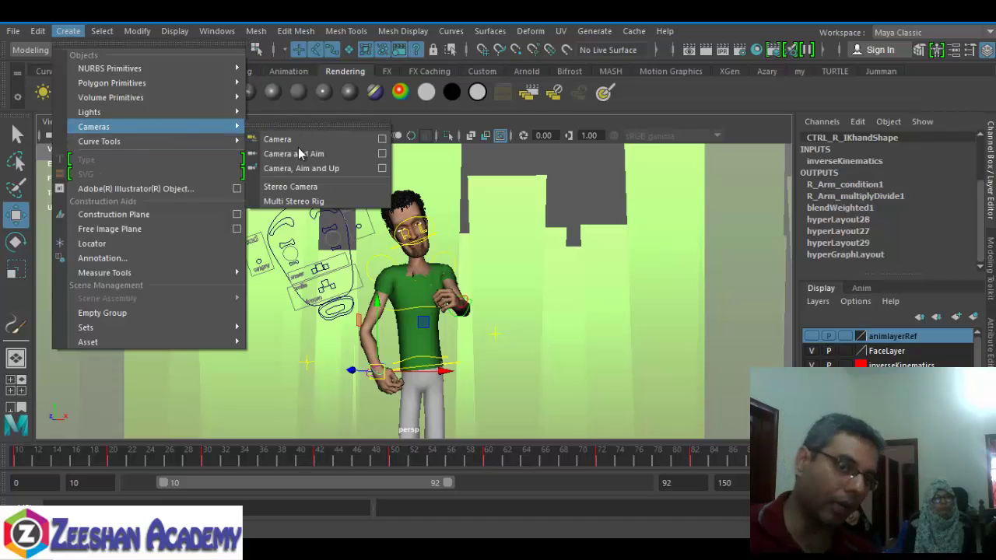
pyautogui.click(301, 142)
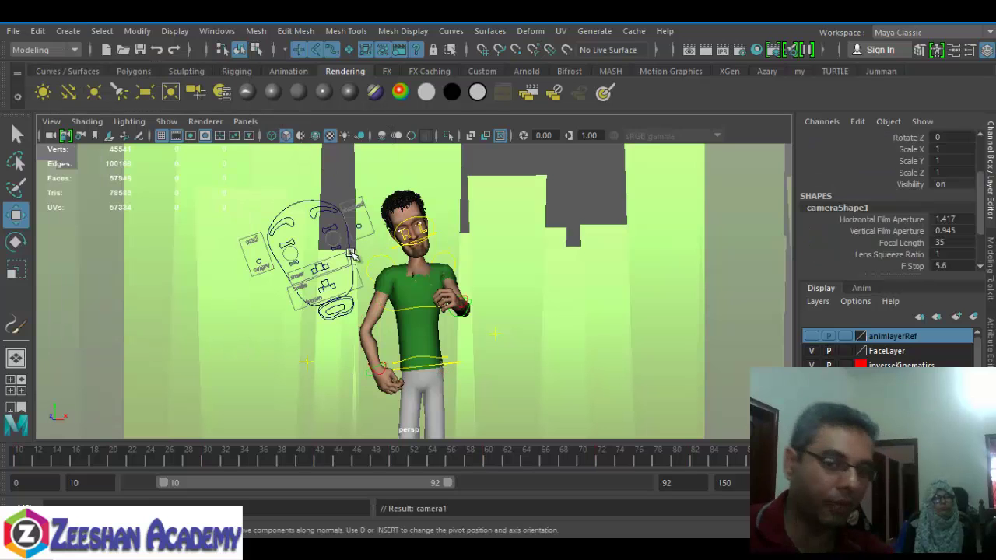
pyautogui.click(238, 123)
pyautogui.moveTo(296, 135)
pyautogui.click(408, 138)
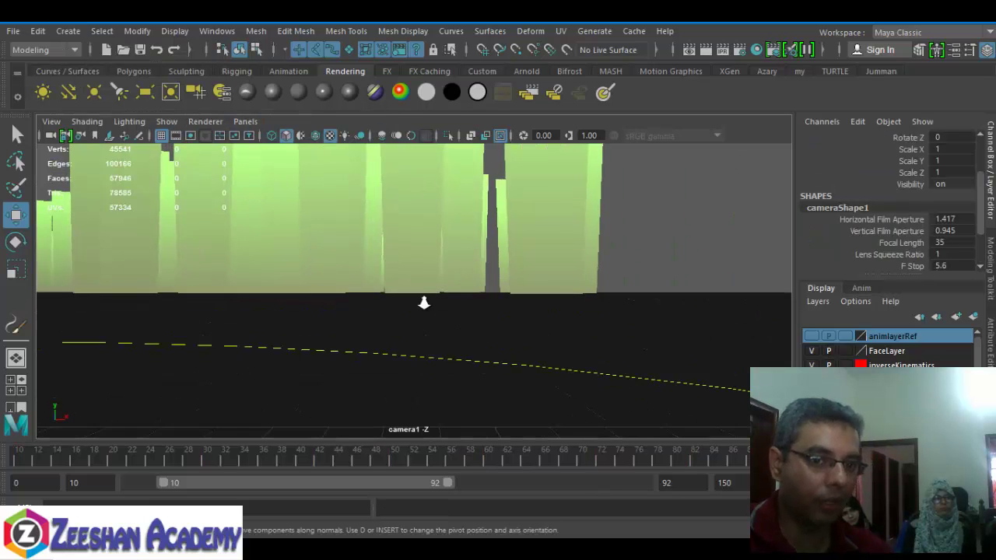
# Position the new camera in front of the character for a waist-up shot with the trees behind, using frame 65 as reference.
pyautogui.keyDown('alt'); pyautogui.moveTo(424, 303); pyautogui.dragTo(334, 302, button='right'); pyautogui.keyUp('alt')
pyautogui.keyDown('alt'); pyautogui.moveTo(643, 374); pyautogui.dragTo(436, 343, button='right'); pyautogui.keyUp('alt')
pyautogui.keyDown('alt'); pyautogui.moveTo(436, 342); pyautogui.dragTo(327, 316); pyautogui.keyUp('alt')
pyautogui.keyDown('alt'); pyautogui.moveTo(327, 234); pyautogui.dragTo(335, 435, button='middle'); pyautogui.keyUp('alt')
pyautogui.click(198, 459)
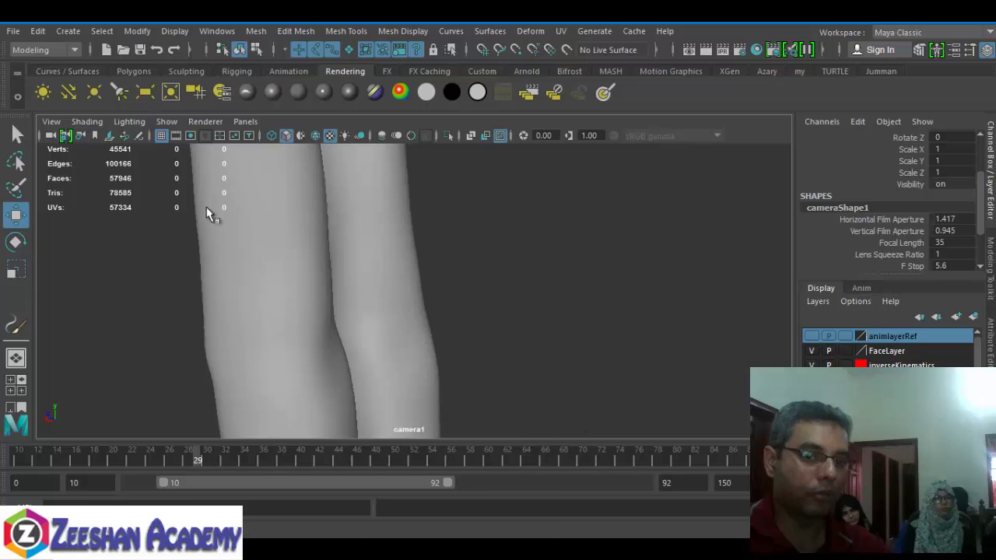
pyautogui.keyDown('alt'); pyautogui.moveTo(206, 214); pyautogui.dragTo(158, 242, button='right'); pyautogui.keyUp('alt')
pyautogui.click(535, 460)
pyautogui.keyDown('alt'); pyautogui.moveTo(390, 257); pyautogui.dragTo(240, 280); pyautogui.keyUp('alt')
pyautogui.keyDown('alt'); pyautogui.moveTo(241, 280); pyautogui.dragTo(350, 268, button='right'); pyautogui.keyUp('alt')
pyautogui.keyDown('alt'); pyautogui.moveTo(350, 268); pyautogui.dragTo(434, 268); pyautogui.keyUp('alt')
pyautogui.keyDown('alt'); pyautogui.moveTo(435, 268); pyautogui.dragTo(411, 294, button='right'); pyautogui.keyUp('alt')
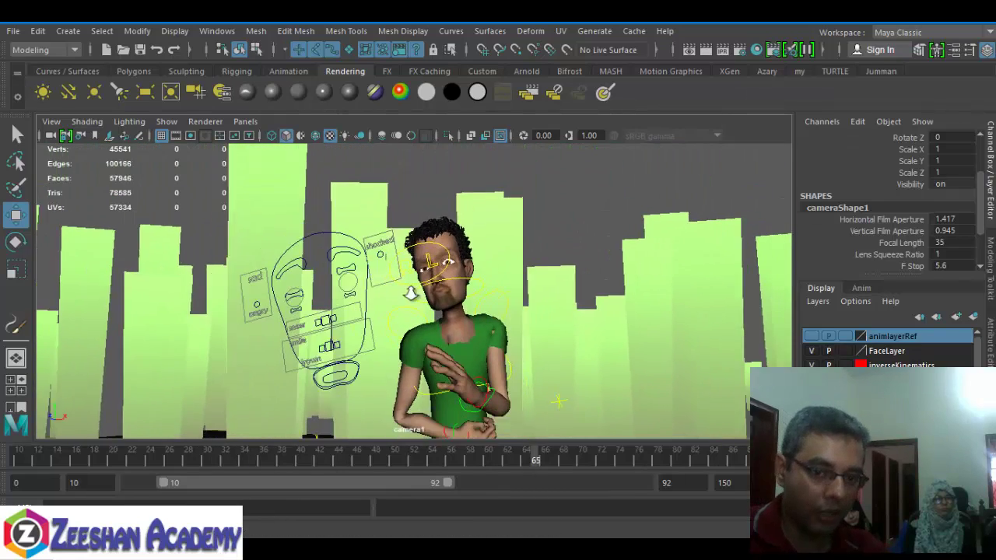
pyautogui.keyDown('alt'); pyautogui.moveTo(411, 294); pyautogui.dragTo(374, 256, button='middle'); pyautogui.keyUp('alt')
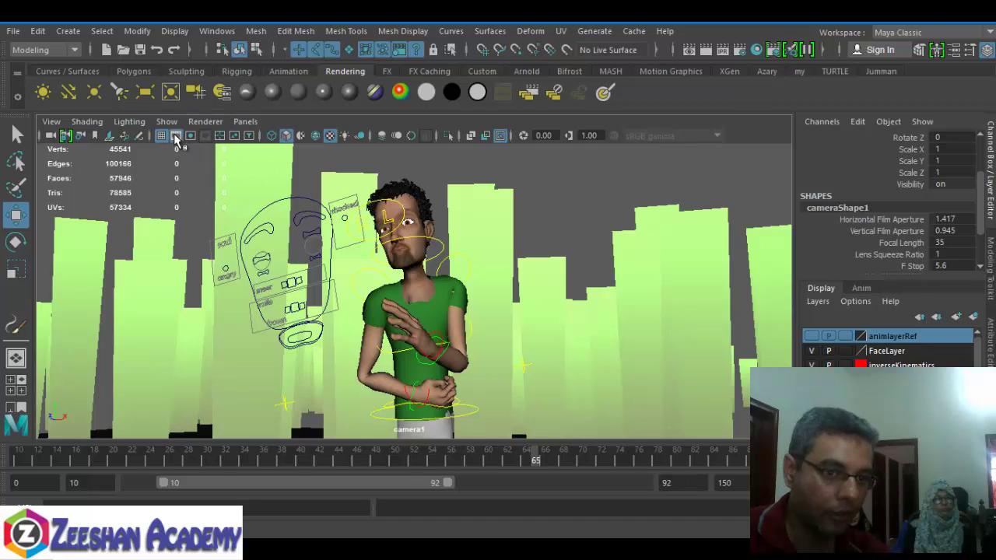
# Show the resolution gate and tighten the new camera's framing around the character's upper body.
pyautogui.click(175, 139)
pyautogui.keyDown('alt'); pyautogui.moveTo(334, 238); pyautogui.dragTo(362, 253); pyautogui.keyUp('alt')
pyautogui.keyDown('alt'); pyautogui.moveTo(361, 254); pyautogui.dragTo(410, 279, button='right'); pyautogui.keyUp('alt')
pyautogui.keyDown('alt'); pyautogui.moveTo(409, 279); pyautogui.dragTo(407, 254); pyautogui.keyUp('alt')
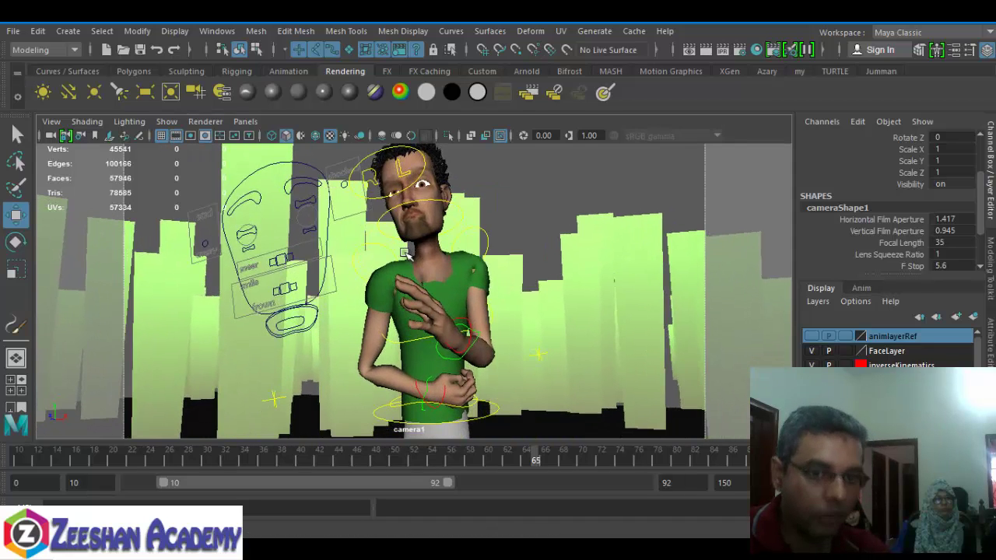
pyautogui.keyDown('alt'); pyautogui.moveTo(407, 254); pyautogui.dragTo(454, 271, button='middle'); pyautogui.keyUp('alt')
pyautogui.keyDown('alt'); pyautogui.moveTo(454, 272); pyautogui.dragTo(434, 291); pyautogui.keyUp('alt')
# Scrub the animation through the new camera and fine-tune its angle at frames 40 and 79.
pyautogui.moveTo(52, 454); pyautogui.dragTo(298, 474)
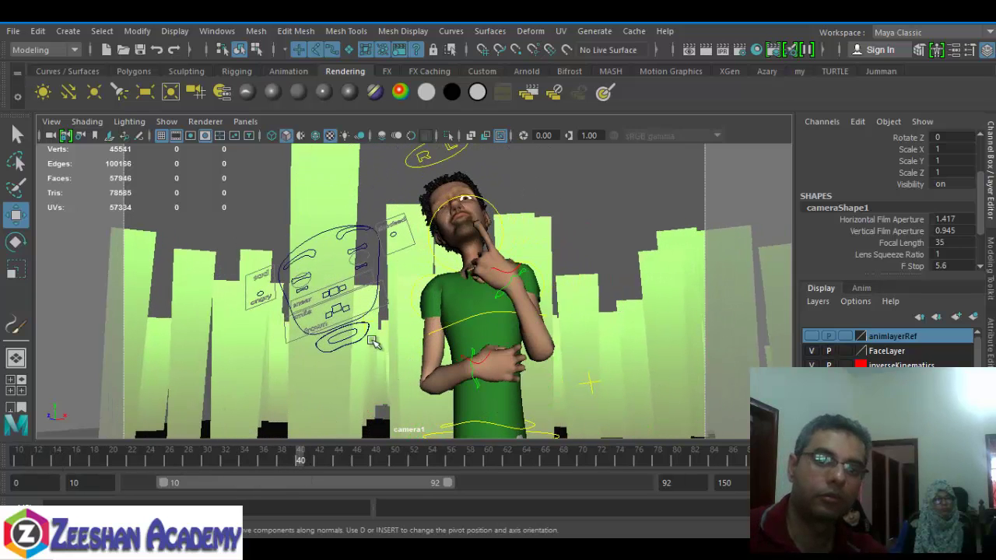
pyautogui.keyDown('alt'); pyautogui.moveTo(374, 344); pyautogui.dragTo(368, 343); pyautogui.keyUp('alt')
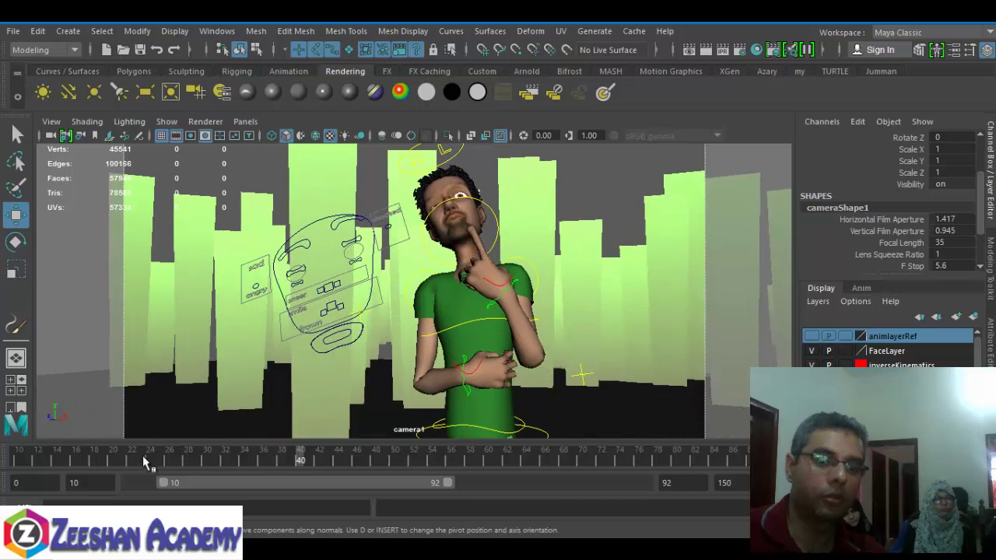
pyautogui.moveTo(144, 463); pyautogui.dragTo(668, 464)
pyautogui.keyDown('alt'); pyautogui.moveTo(525, 325); pyautogui.dragTo(522, 318); pyautogui.keyUp('alt')
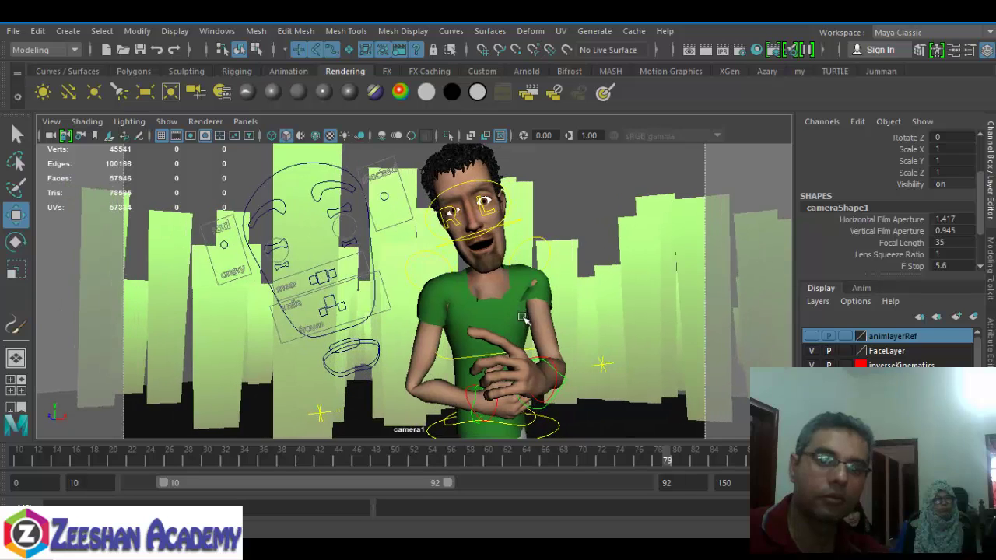
pyautogui.moveTo(327, 457); pyautogui.dragTo(151, 456)
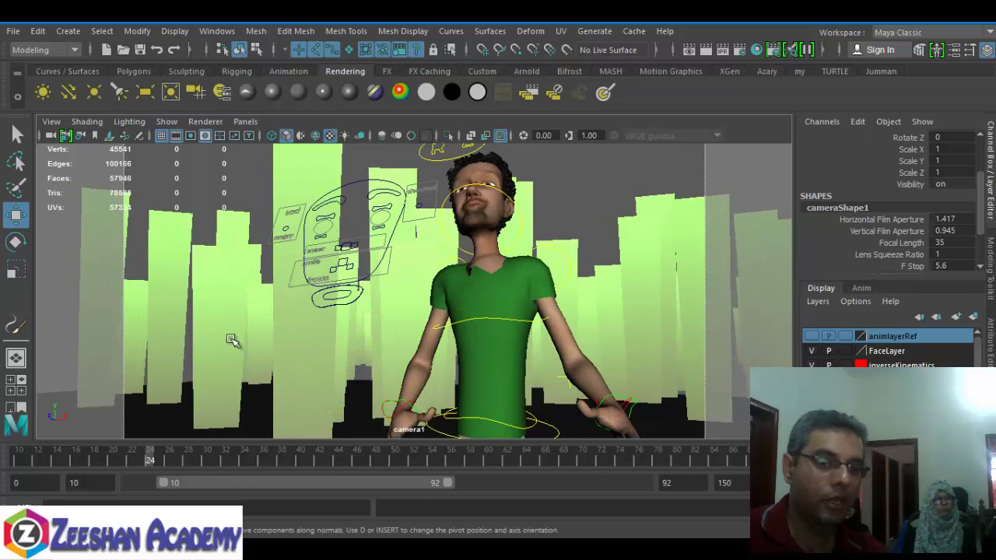
# Return to the perspective view and pull back to show the whole scene with the trees and ground.
pyautogui.press('space')
pyautogui.moveTo(231, 323); pyautogui.dragTo(234, 287)
pyautogui.moveTo(274, 292)
pyautogui.keyDown('alt'); pyautogui.mouseDown(button='right')
pyautogui.moveTo(328, 294)
pyautogui.moveTo(278, 289)
pyautogui.mouseUp(button='right'); pyautogui.keyUp('alt')
pyautogui.keyDown('alt'); pyautogui.moveTo(278, 289); pyautogui.dragTo(551, 288); pyautogui.keyUp('alt')
pyautogui.click(513, 363)
pyautogui.keyDown('alt'); pyautogui.moveTo(514, 363); pyautogui.dragTo(134, 276); pyautogui.keyUp('alt')
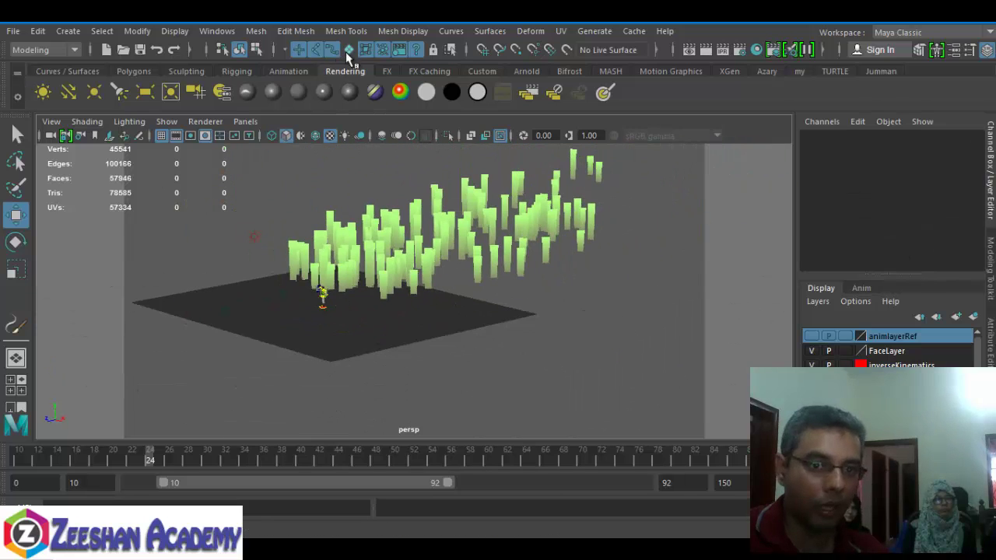
# Place an enlarged copy of the ground plane upright behind the trees as a backdrop, rotated about 82 degrees in X.
pyautogui.click(237, 313)
pyautogui.keyDown('alt'); pyautogui.moveTo(217, 387); pyautogui.dragTo(180, 396); pyautogui.keyUp('alt')
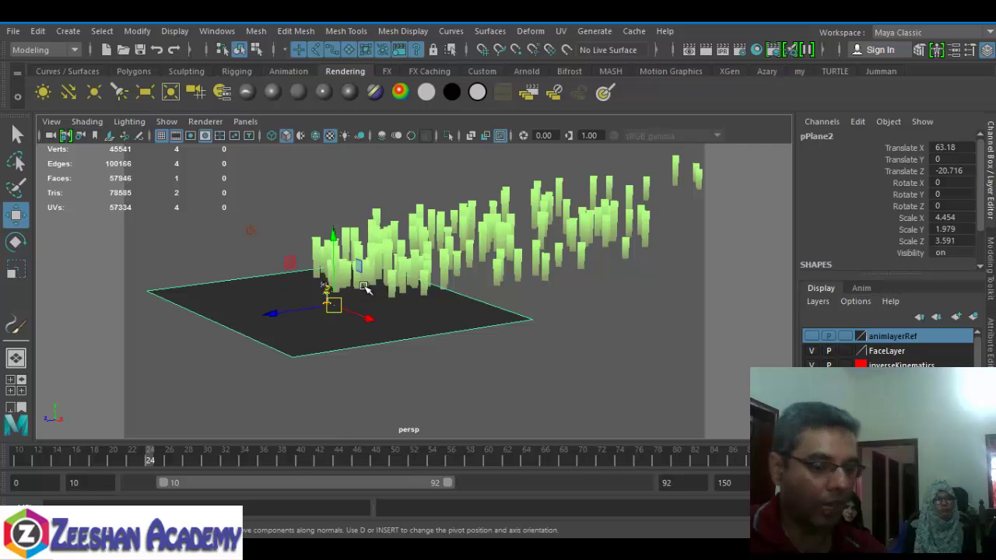
pyautogui.moveTo(335, 307); pyautogui.dragTo(684, 304)
pyautogui.press('e')
pyautogui.press('w')
pyautogui.press('r')
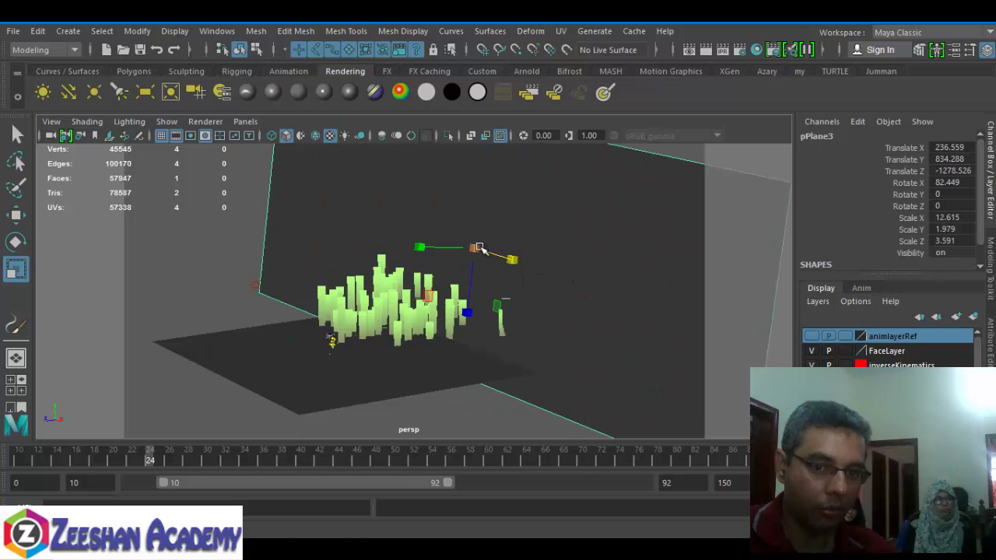
pyautogui.moveTo(477, 248); pyautogui.dragTo(492, 249)
# Assign a new Lambert material to the backdrop plane.
pyautogui.rightClick(596, 247)
pyautogui.click(658, 494)
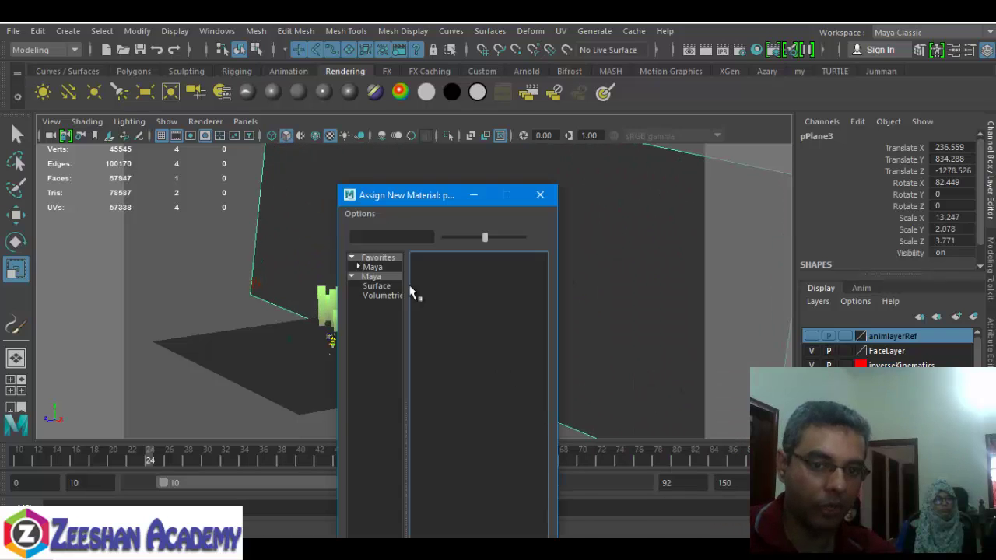
pyautogui.click(441, 316)
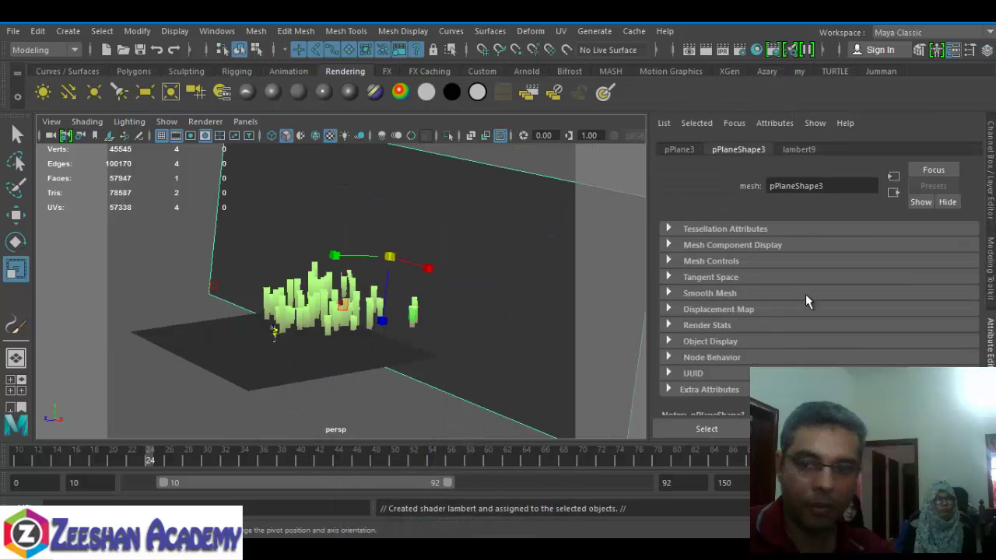
# Map the image file Sky.Day.Cloudy.jpg to the color of the backdrop's Lambert material.
pyautogui.click(953, 313)
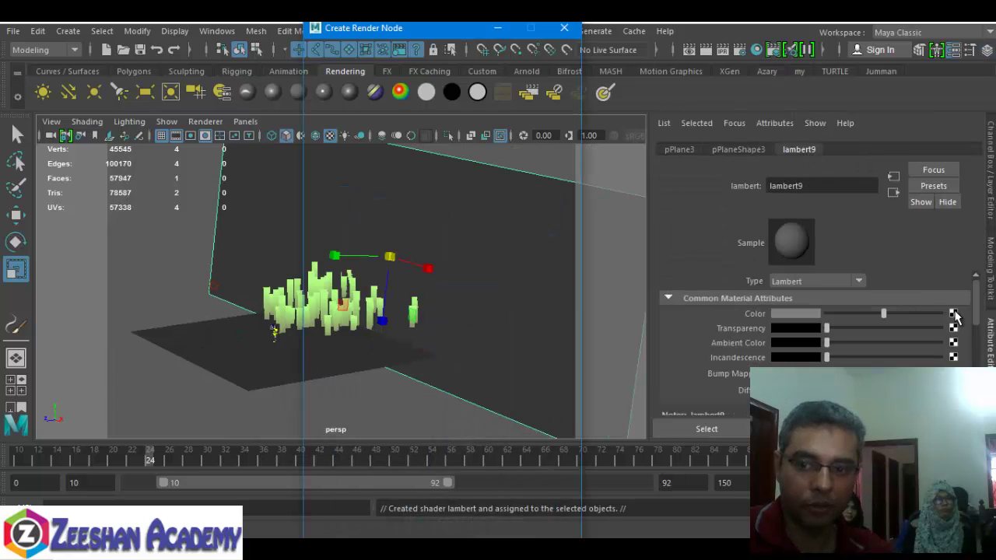
pyautogui.click(390, 192)
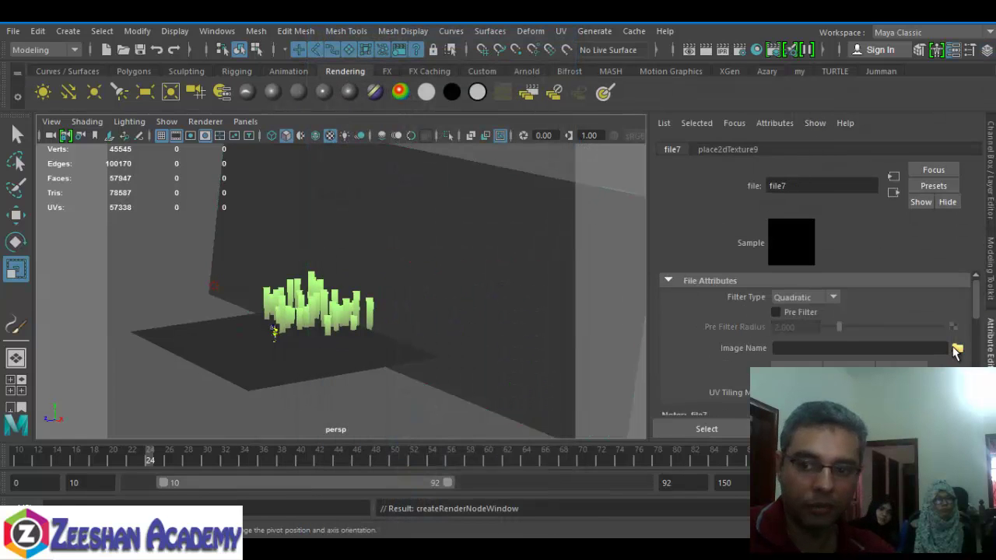
pyautogui.click(956, 350)
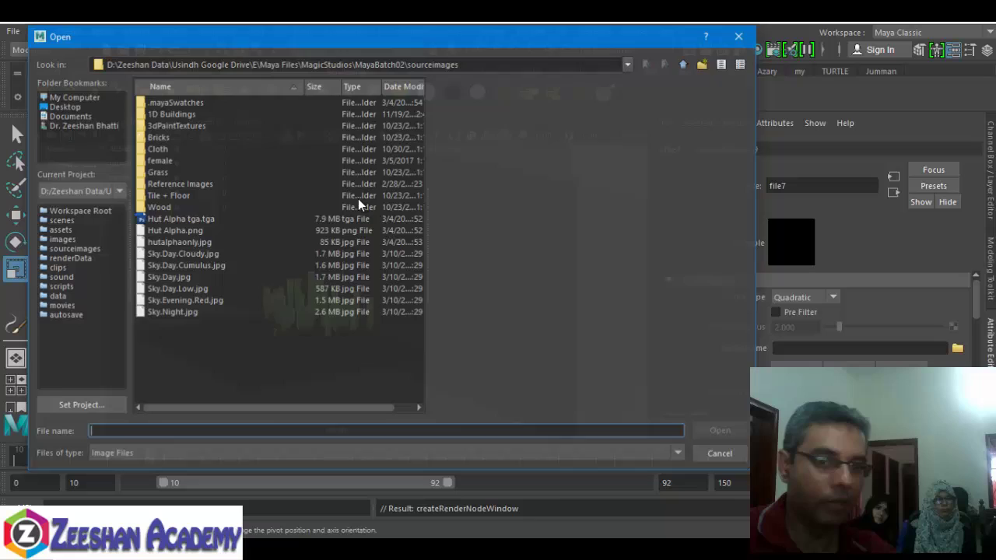
pyautogui.click(184, 254)
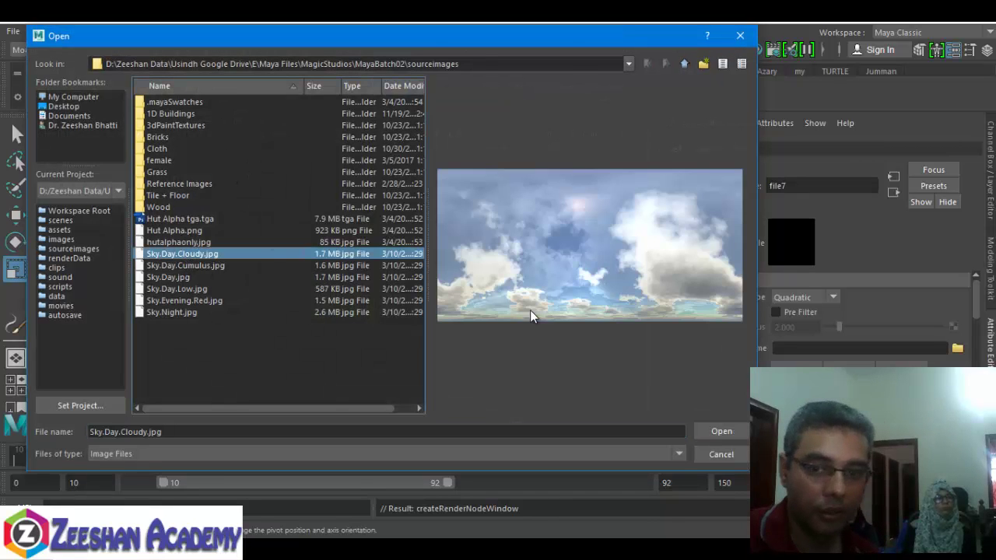
pyautogui.click(722, 432)
# Look through camera1 and render the current frame to check the sky behind the trees and character.
pyautogui.keyDown('alt'); pyautogui.moveTo(328, 307); pyautogui.dragTo(291, 218); pyautogui.keyUp('alt')
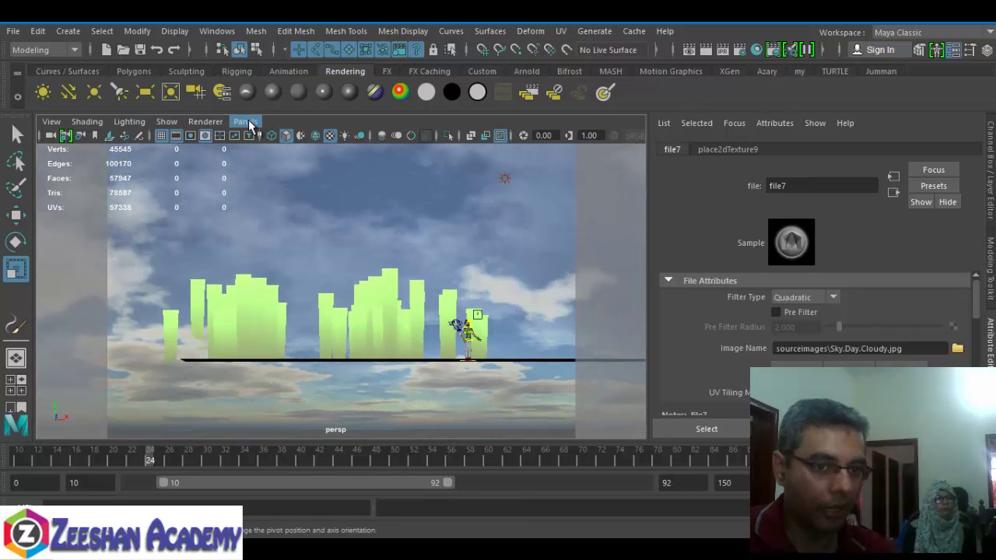
pyautogui.click(247, 122)
pyautogui.moveTo(307, 137)
pyautogui.click(436, 137)
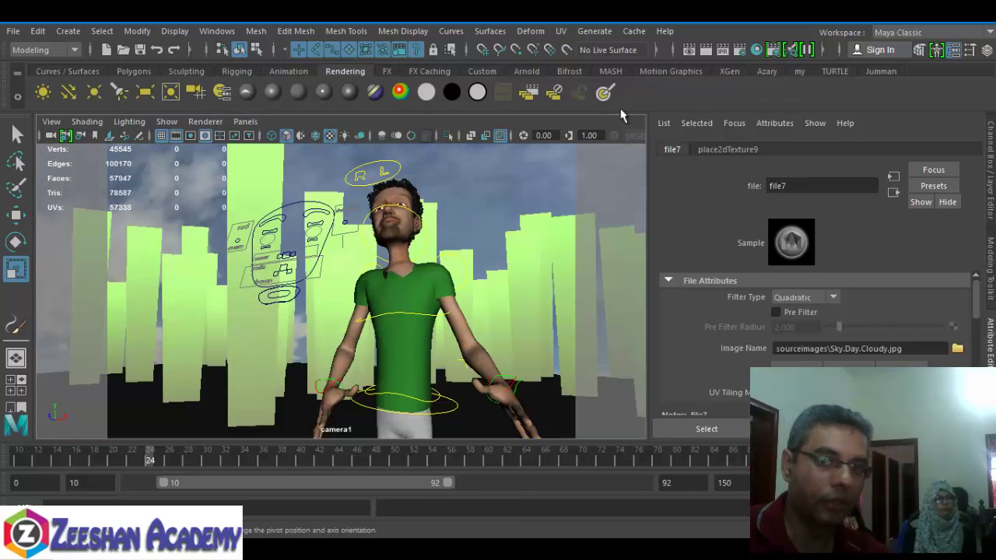
pyautogui.click(705, 50)
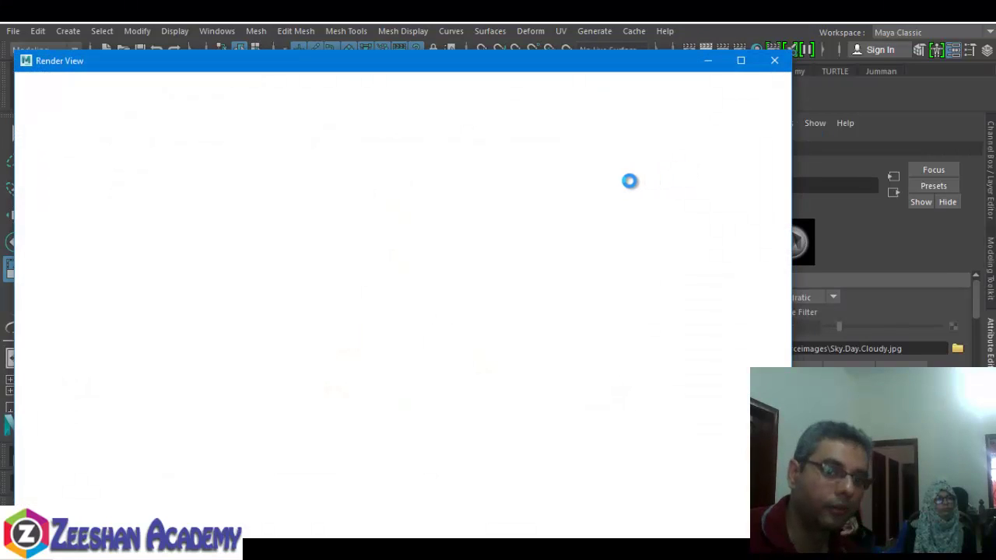
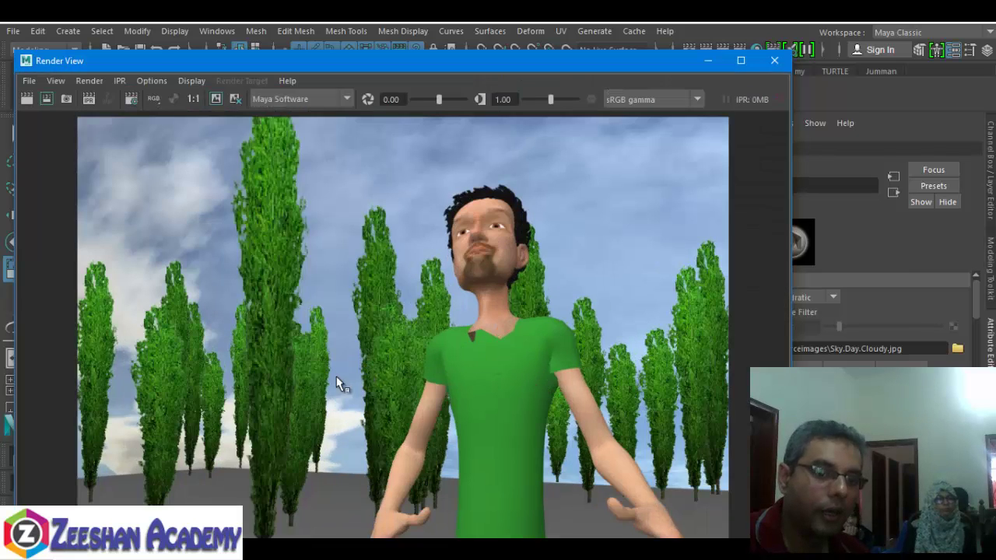
pyautogui.doubleClick(580, 61)
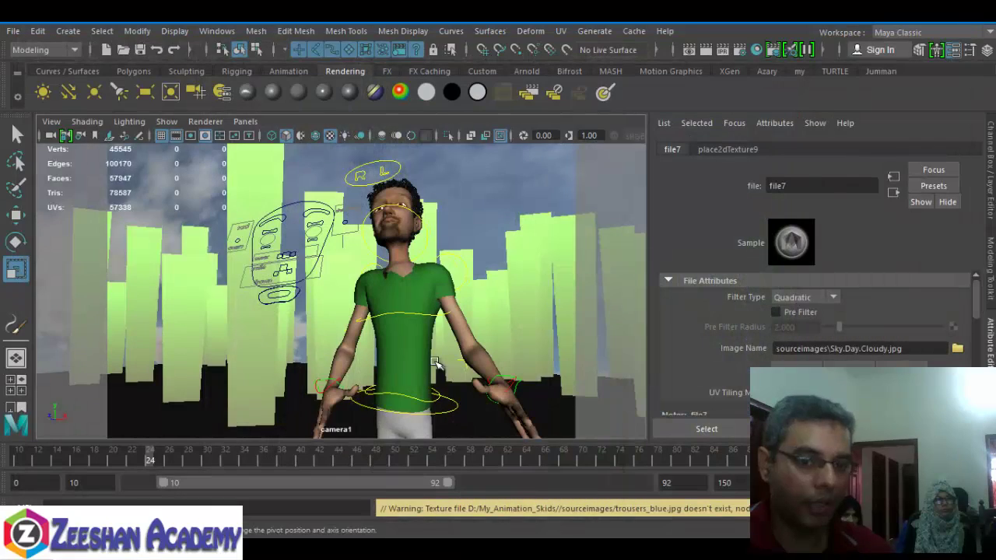
# In the perspective view, assign a new Lambert material to the ground plane and map a Fractal texture to its color.
pyautogui.press('space')
pyautogui.moveTo(392, 317); pyautogui.dragTo(395, 283)
pyautogui.keyDown('alt'); pyautogui.moveTo(534, 301); pyautogui.dragTo(265, 350); pyautogui.keyUp('alt')
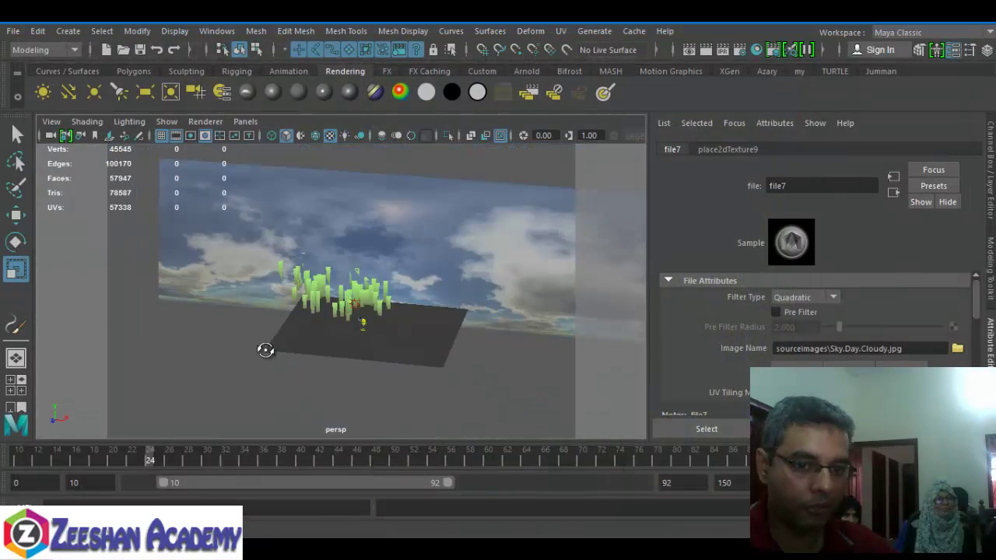
pyautogui.scroll(4, 216, 380)
pyautogui.click(209, 379)
pyautogui.keyDown('alt'); pyautogui.moveTo(264, 384); pyautogui.dragTo(327, 338, button='middle'); pyautogui.keyUp('alt')
pyautogui.moveTo(308, 325); pyautogui.dragTo(344, 505, button='right')
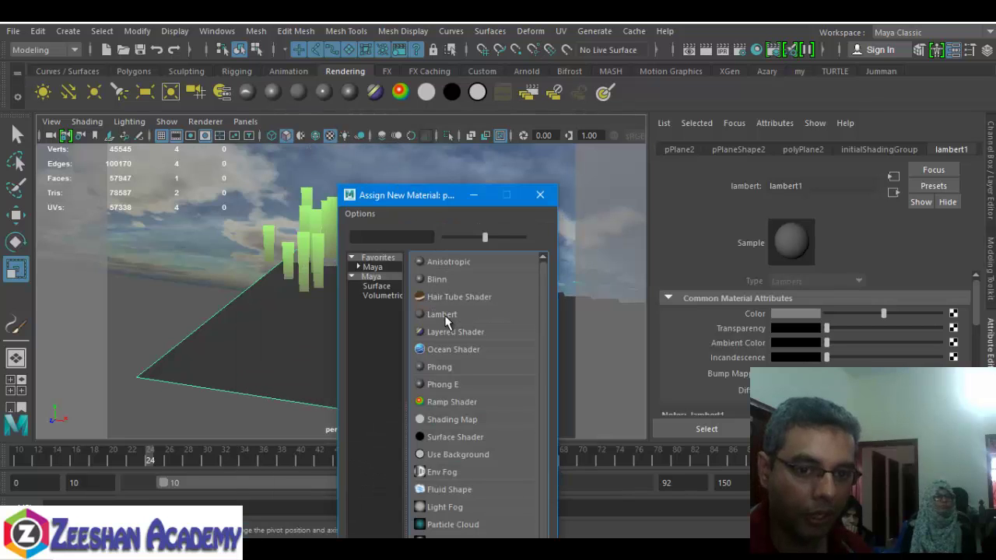
pyautogui.click(442, 314)
pyautogui.click(953, 314)
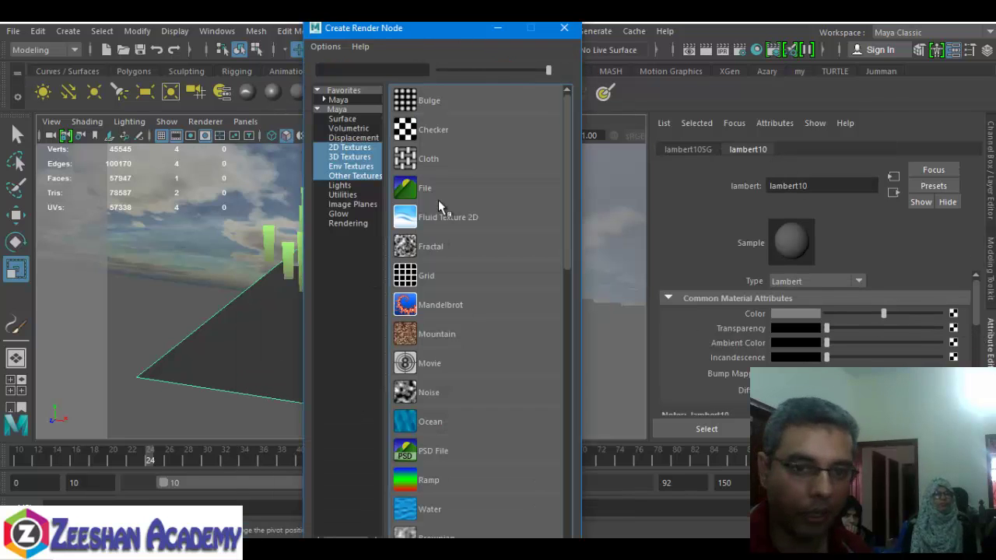
pyautogui.click(427, 248)
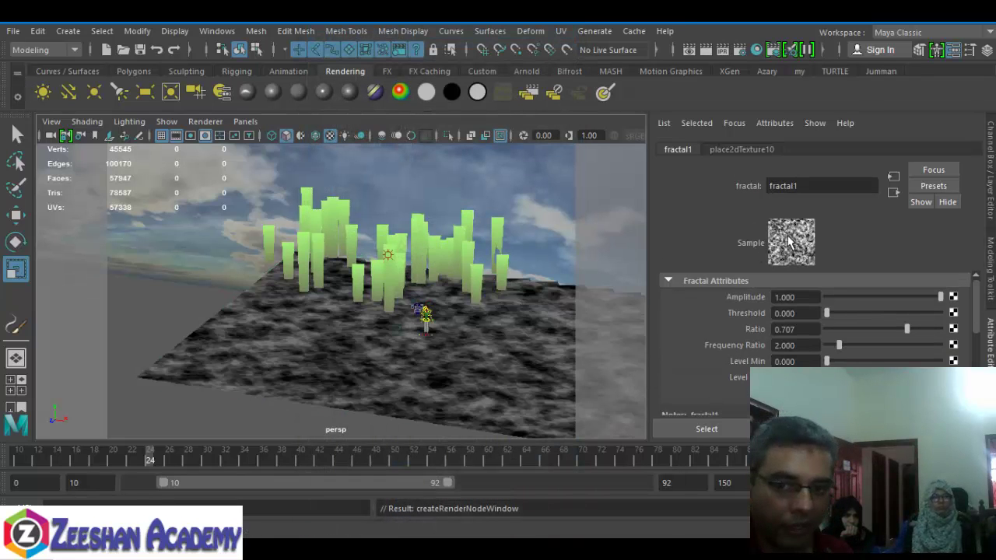
# Move in close to the character on the ground and show the fractal texture's Color Balance attributes.
pyautogui.keyDown('alt'); pyautogui.moveTo(347, 345); pyautogui.dragTo(222, 323, button='middle'); pyautogui.keyUp('alt')
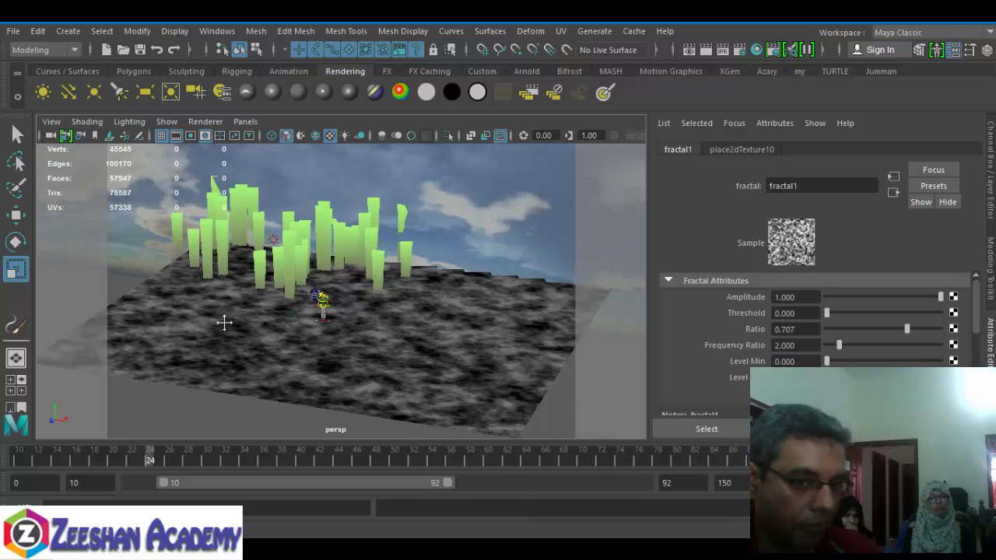
pyautogui.keyDown('alt'); pyautogui.moveTo(223, 323); pyautogui.dragTo(393, 362, button='right'); pyautogui.keyUp('alt')
pyautogui.keyDown('alt'); pyautogui.moveTo(393, 362); pyautogui.dragTo(416, 372); pyautogui.keyUp('alt')
pyautogui.keyDown('alt'); pyautogui.moveTo(416, 372); pyautogui.dragTo(523, 325, button='middle'); pyautogui.keyUp('alt')
pyautogui.keyDown('alt'); pyautogui.moveTo(523, 325); pyautogui.dragTo(277, 355, button='right'); pyautogui.keyUp('alt')
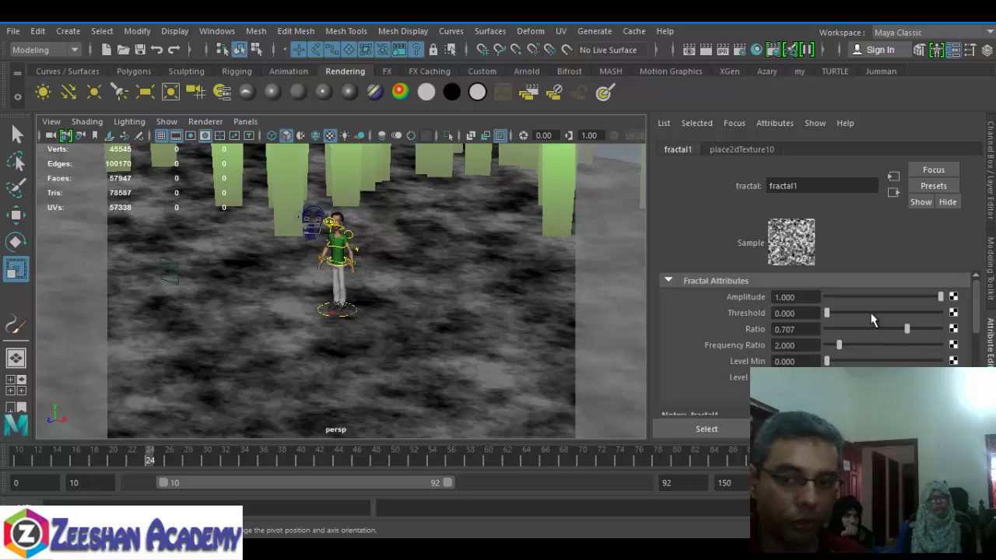
pyautogui.moveTo(977, 299); pyautogui.dragTo(972, 360)
pyautogui.click(709, 314)
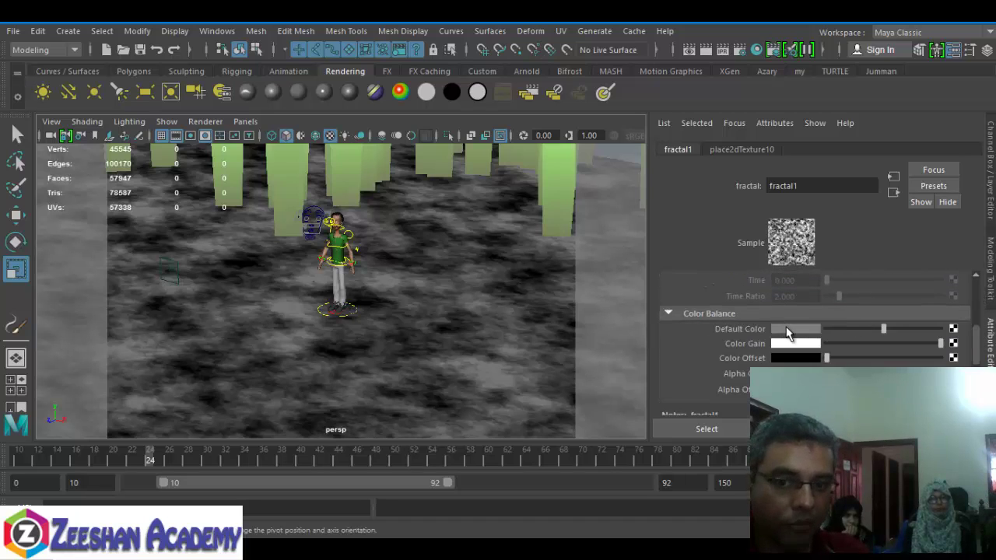
pyautogui.click(805, 329)
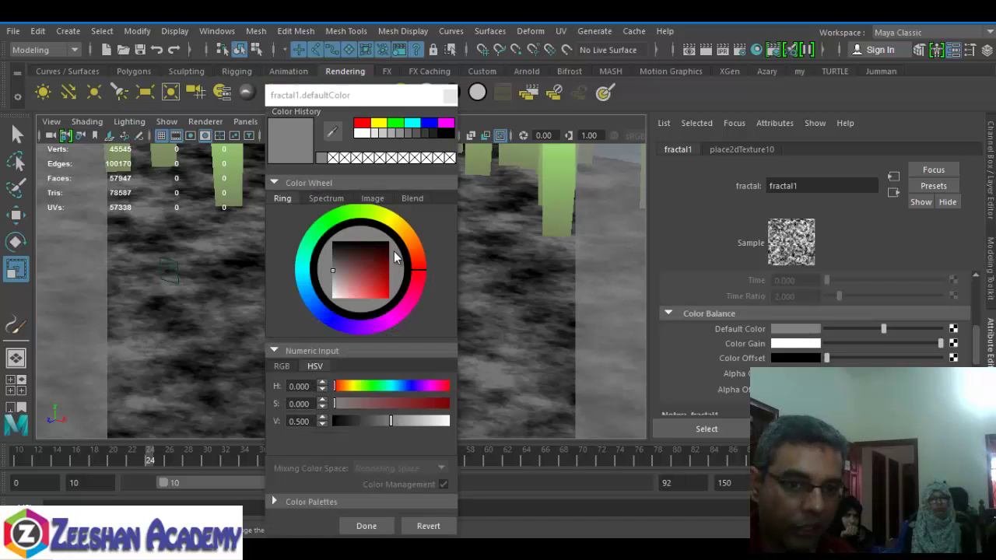
pyautogui.moveTo(360, 270); pyautogui.dragTo(374, 269)
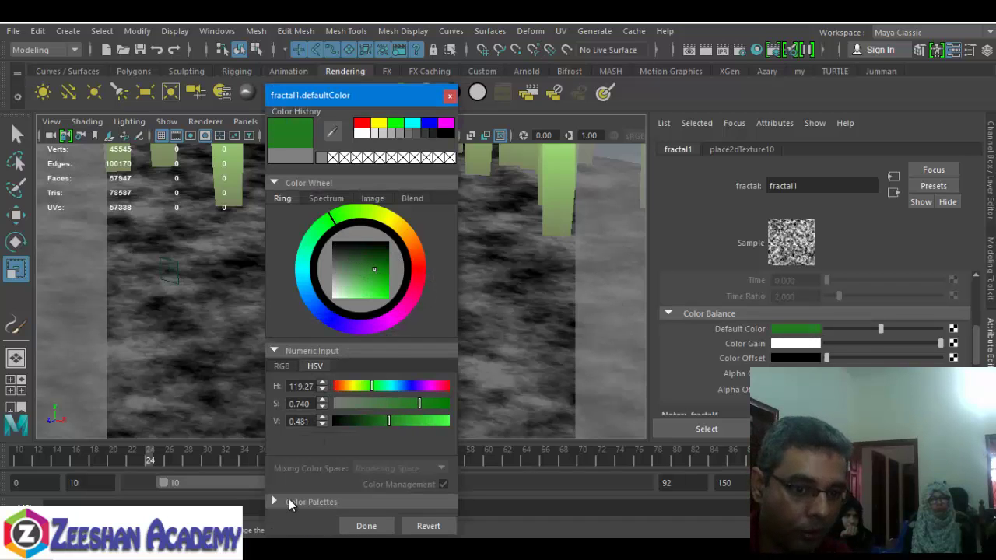
pyautogui.click(450, 95)
# Set the fractal's default color to a green with hue about 119, saturation 0.779 and value 0.673.
pyautogui.click(796, 329)
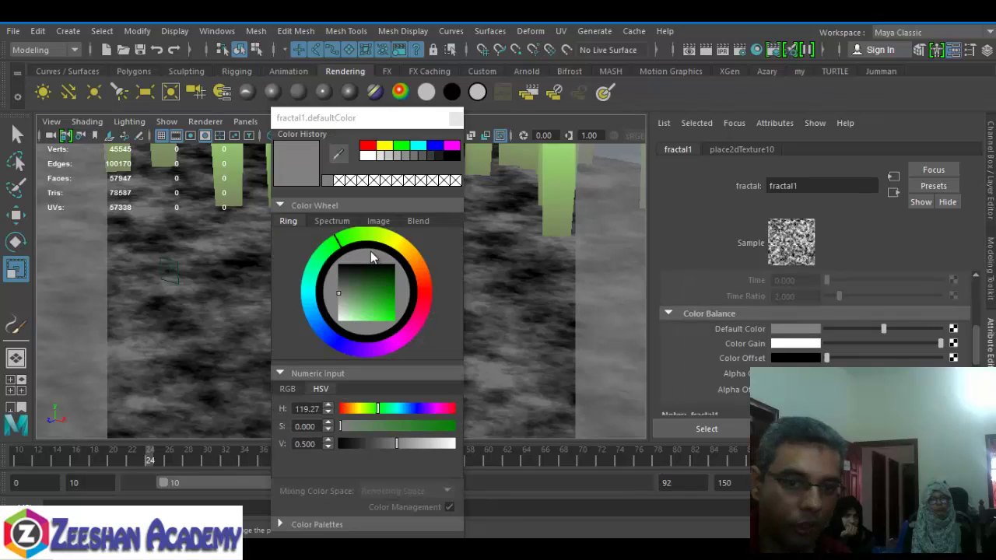
pyautogui.click(382, 292)
pyautogui.moveTo(396, 444); pyautogui.dragTo(417, 444)
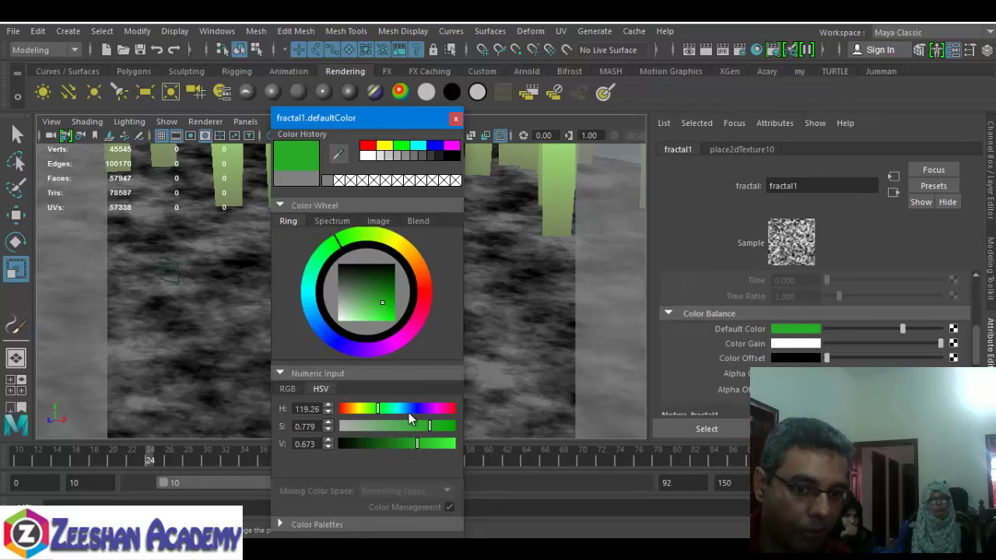
pyautogui.moveTo(389, 118); pyautogui.dragTo(413, 95)
pyautogui.click(390, 502)
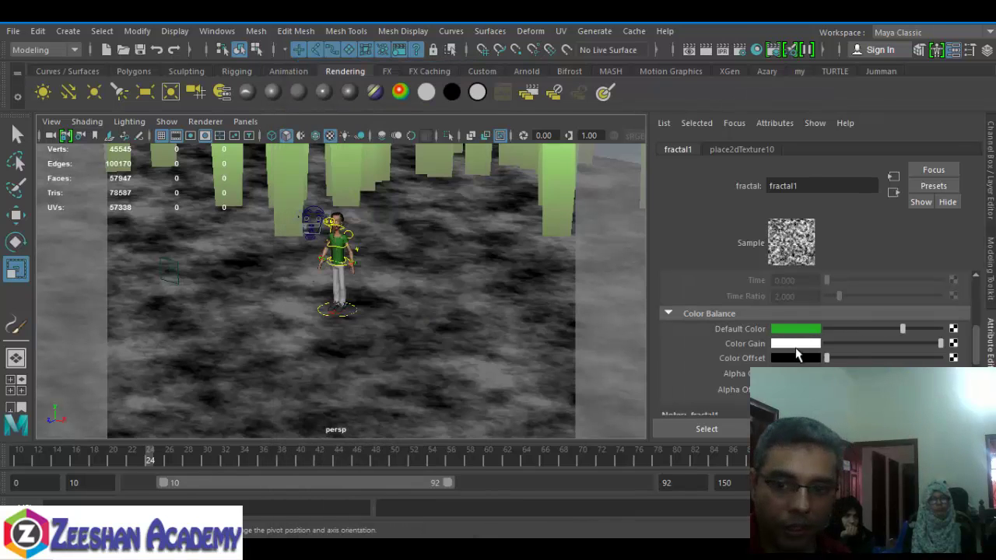
# Set the fractal's color gain to a pale green with hue about 127.6 and value about 0.95.
pyautogui.click(795, 343)
pyautogui.click(381, 281)
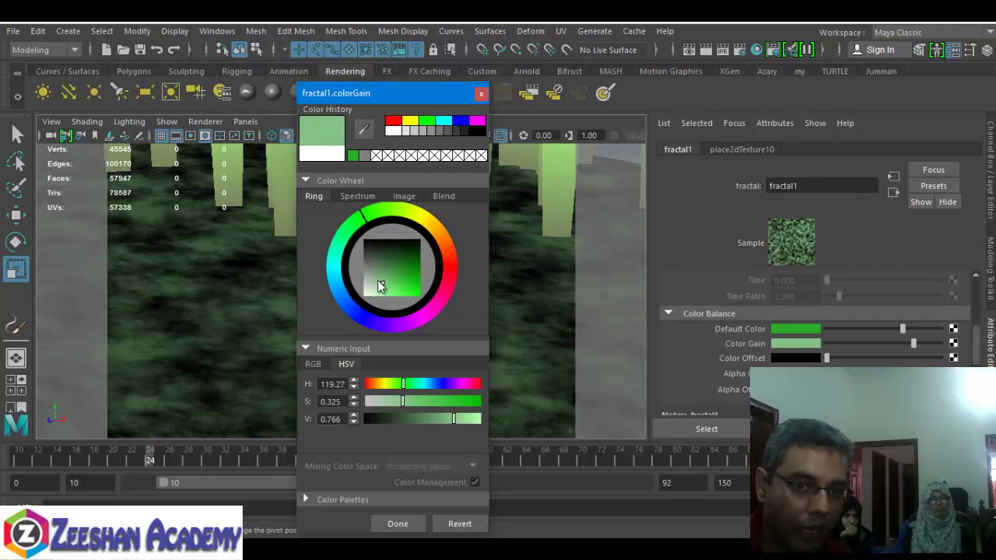
pyautogui.click(362, 217)
pyautogui.moveTo(399, 403); pyautogui.dragTo(438, 403)
pyautogui.click(391, 285)
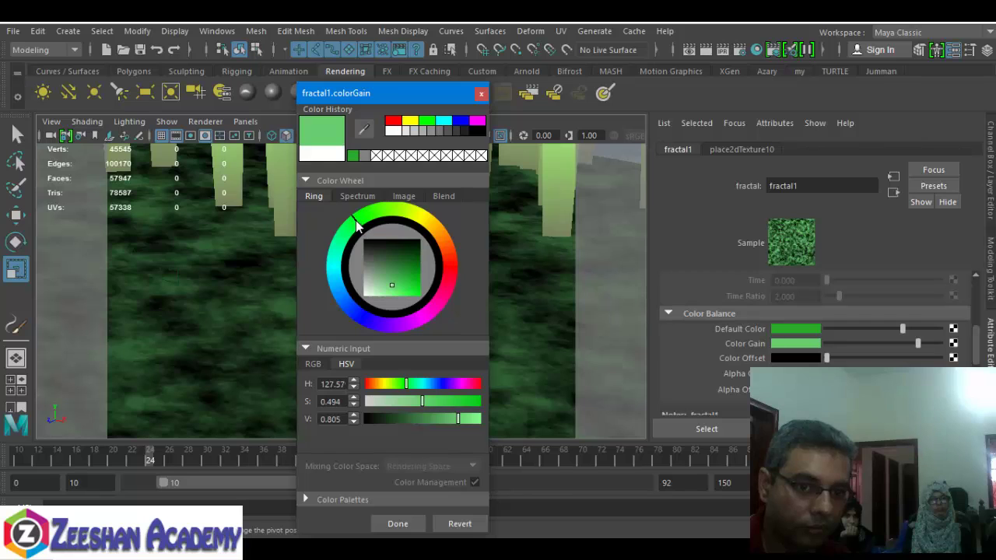
pyautogui.click(382, 292)
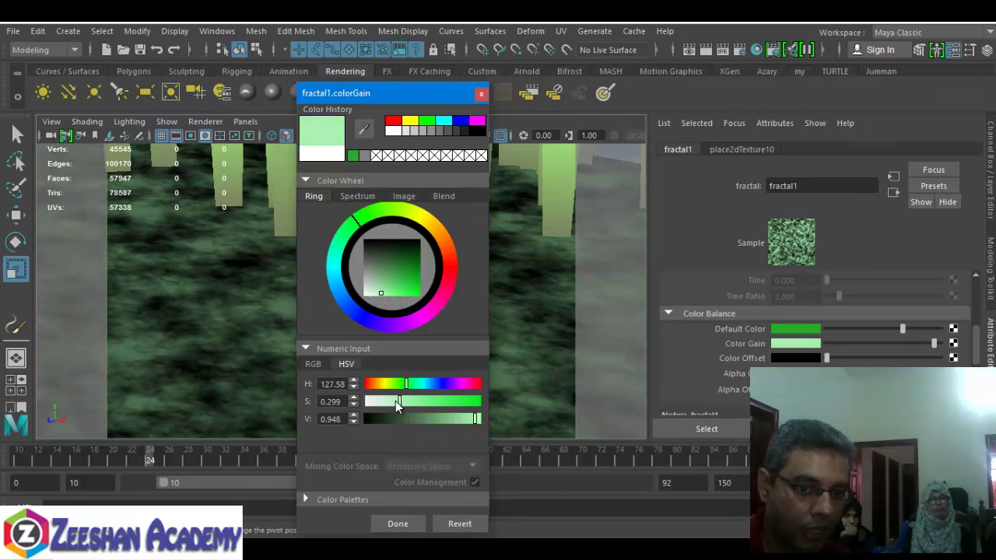
pyautogui.moveTo(395, 401); pyautogui.dragTo(387, 402)
pyautogui.click(383, 522)
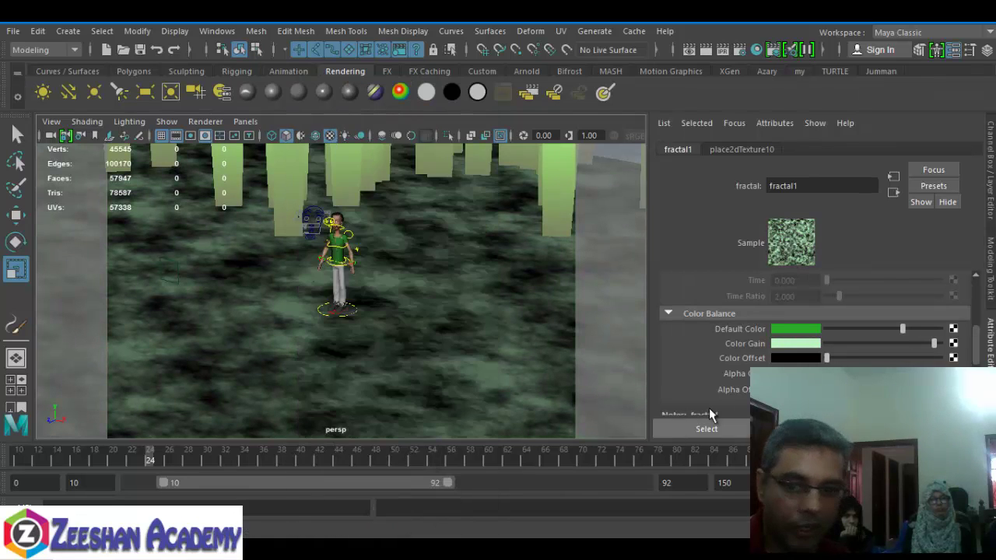
# Set the fractal's color offset to a medium green with hue 127, saturation 0.818 and value 0.513.
pyautogui.click(784, 359)
pyautogui.click(416, 282)
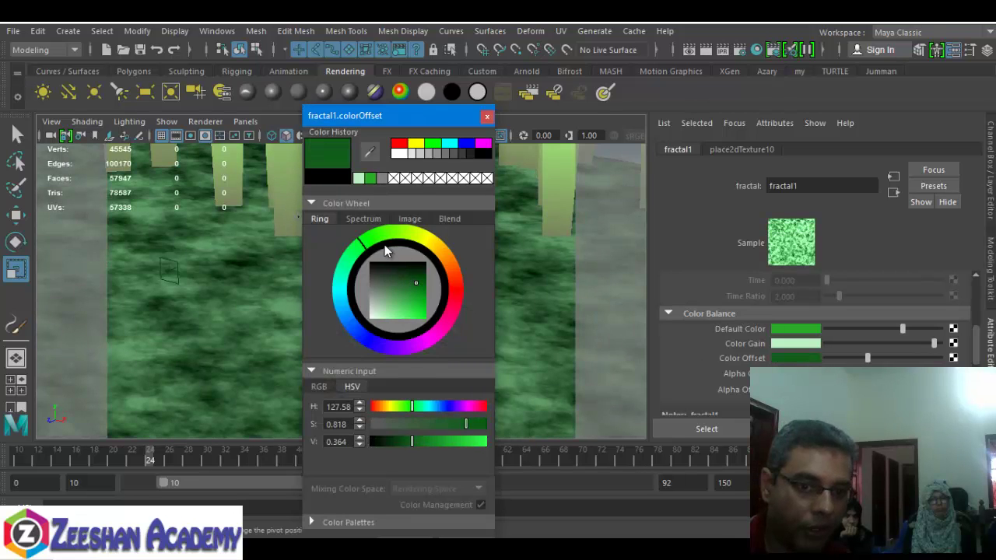
pyautogui.moveTo(410, 441); pyautogui.dragTo(430, 442)
pyautogui.moveTo(413, 113); pyautogui.dragTo(432, 70)
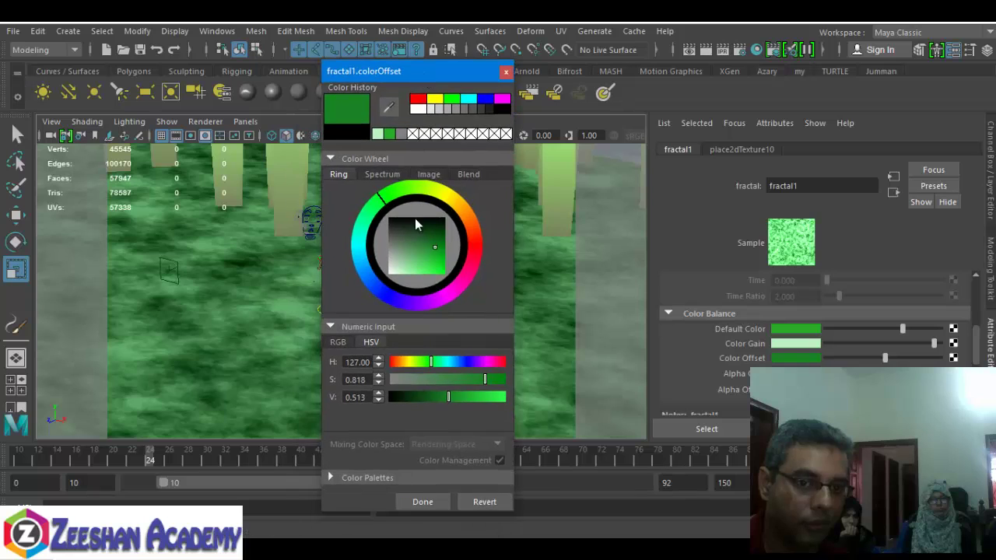
pyautogui.click(421, 502)
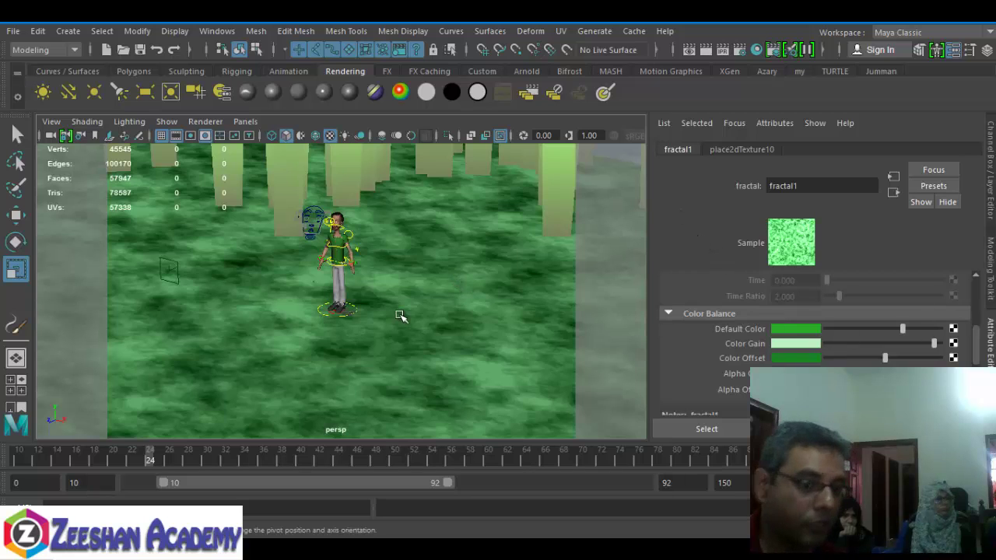
# Look through camera1 and display its resolution gate.
pyautogui.click(246, 122)
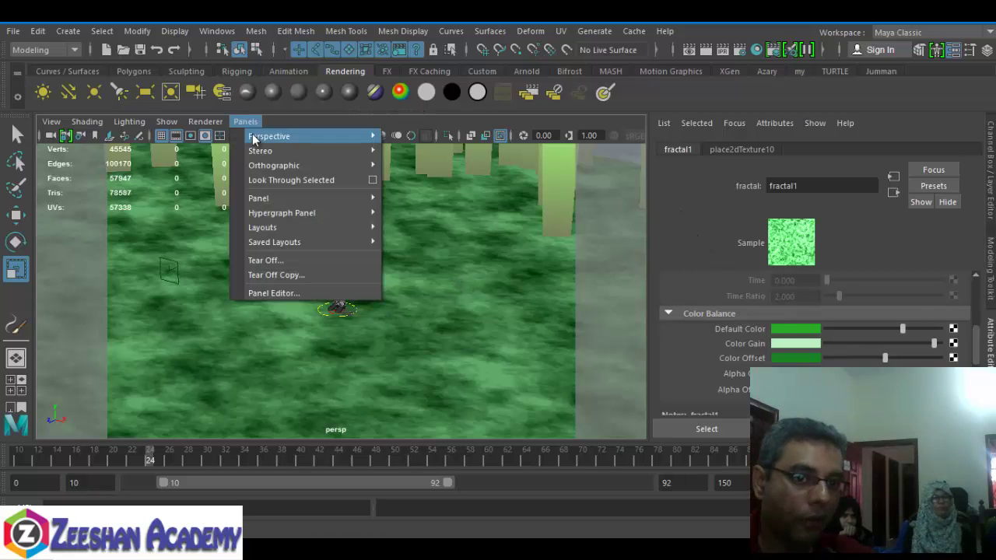
pyautogui.moveTo(276, 135)
pyautogui.click(428, 138)
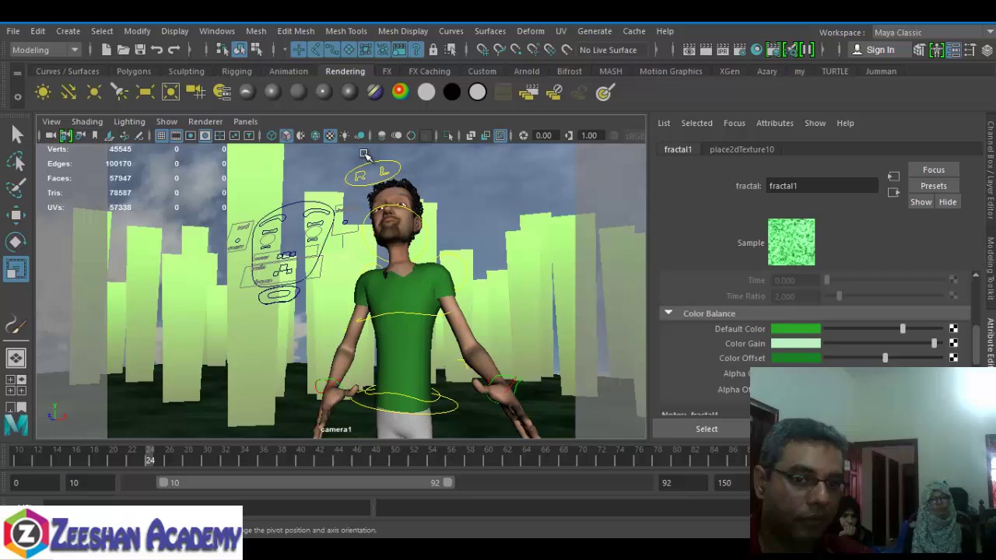
pyautogui.click(51, 121)
pyautogui.moveTo(146, 399)
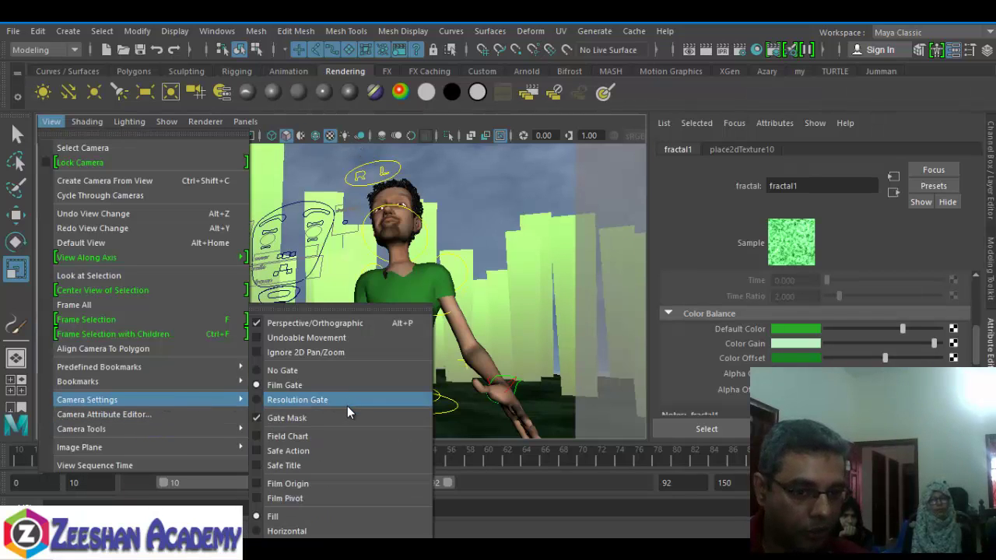
pyautogui.click(325, 400)
# Reframe camera1 on the character's head and torso at frame 24 and again at frame 10.
pyautogui.scroll(-2, 448, 343)
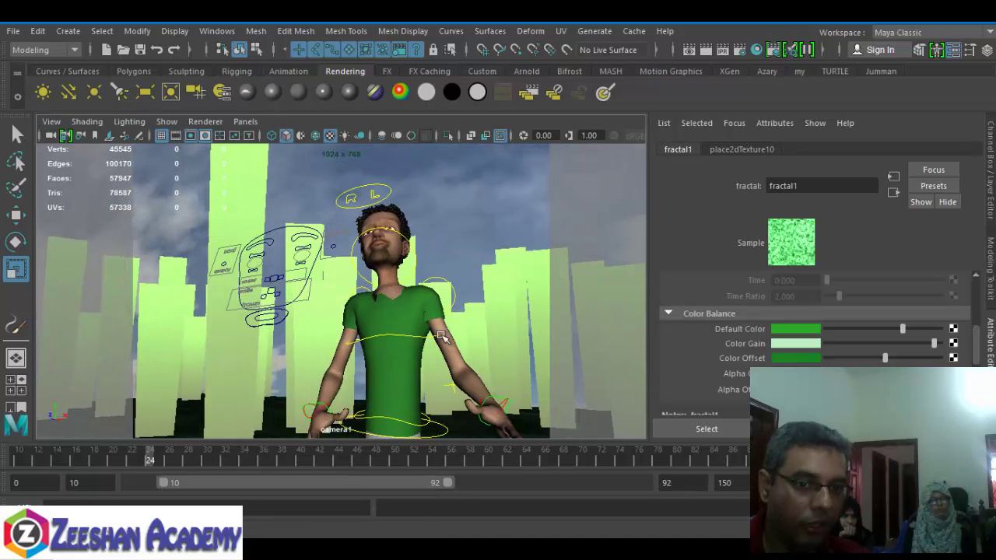
pyautogui.keyDown('alt'); pyautogui.moveTo(442, 337); pyautogui.dragTo(413, 348, button='middle'); pyautogui.keyUp('alt')
pyautogui.keyDown('alt'); pyautogui.moveTo(413, 348); pyautogui.dragTo(400, 352); pyautogui.keyUp('alt')
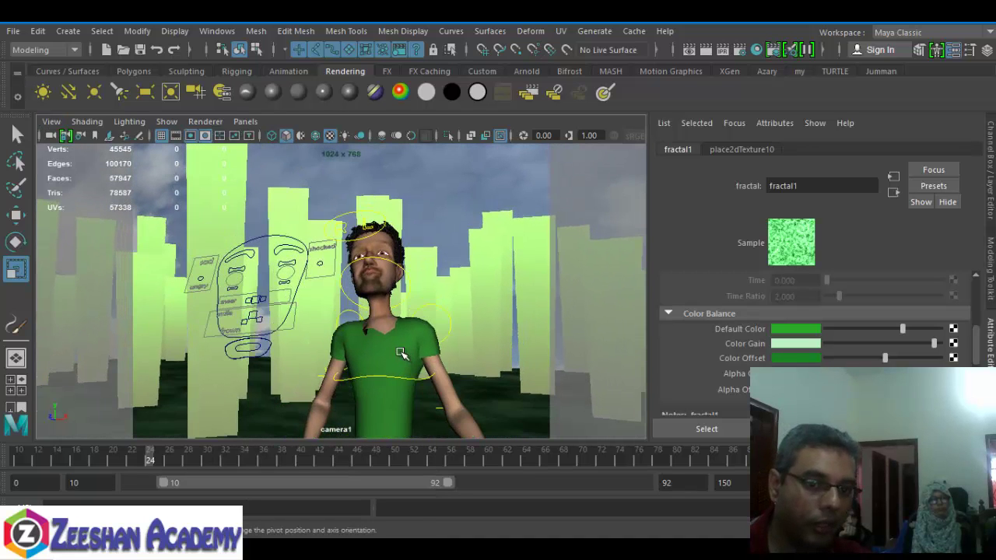
pyautogui.keyDown('alt'); pyautogui.moveTo(401, 351); pyautogui.dragTo(407, 319, button='middle'); pyautogui.keyUp('alt')
pyautogui.moveTo(104, 462); pyautogui.dragTo(3, 467)
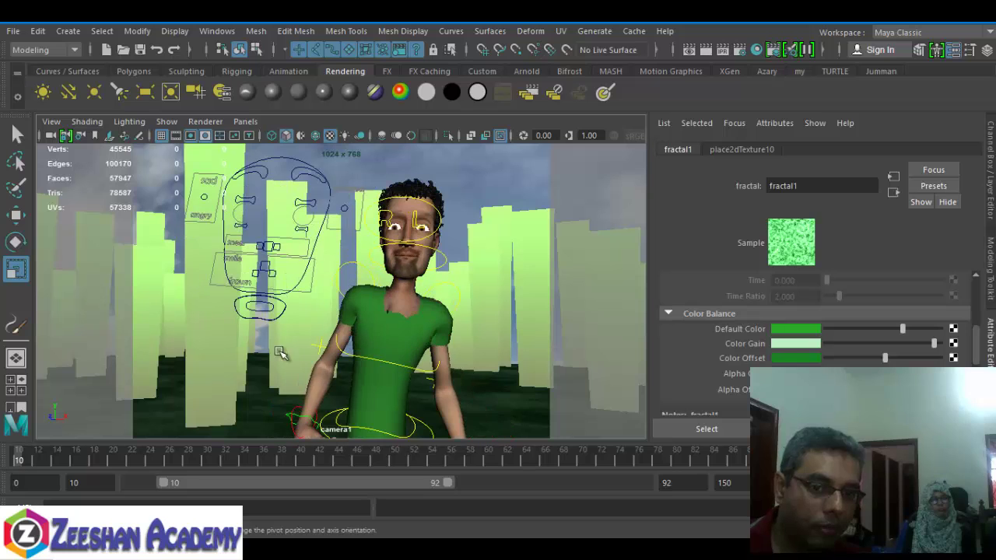
pyautogui.keyDown('alt'); pyautogui.moveTo(391, 336); pyautogui.dragTo(401, 320); pyautogui.keyUp('alt')
pyautogui.keyDown('alt'); pyautogui.moveTo(402, 320); pyautogui.dragTo(410, 315, button='middle'); pyautogui.keyUp('alt')
pyautogui.keyDown('alt'); pyautogui.moveTo(411, 315); pyautogui.dragTo(393, 315); pyautogui.keyUp('alt')
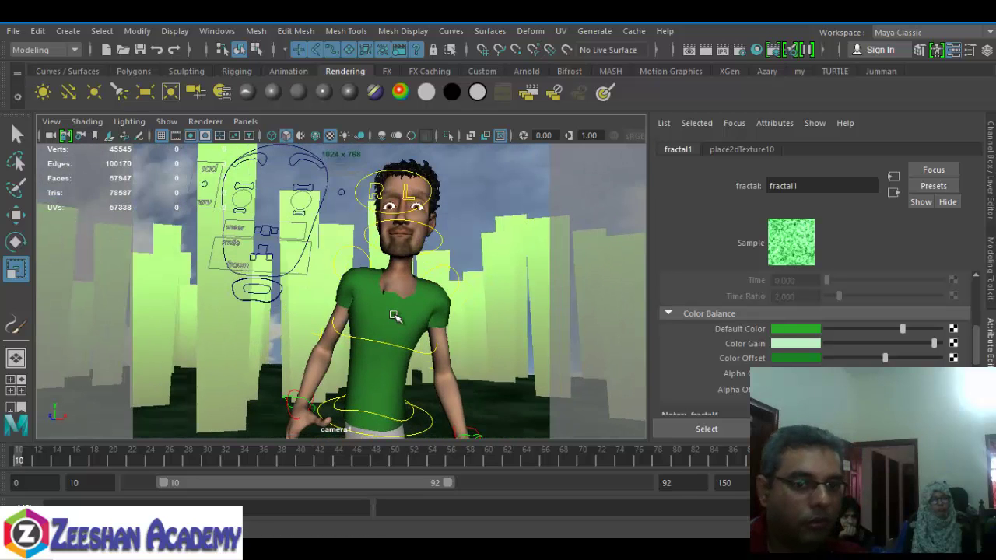
# Scrub the animation to frame 82, select the sky backdrop plane and inspect the scene in the perspective view.
pyautogui.moveTo(54, 461); pyautogui.dragTo(695, 471)
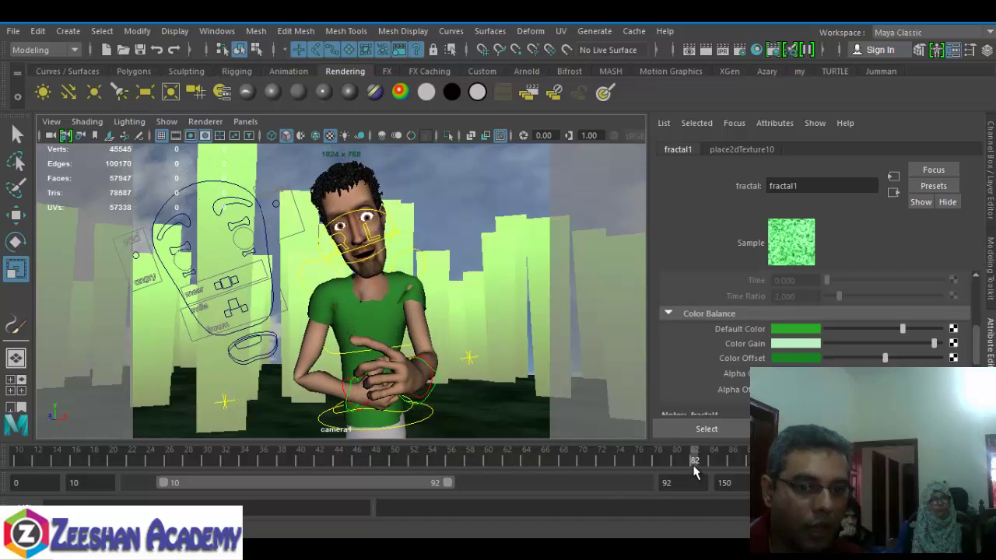
pyautogui.click(491, 195)
pyautogui.press('space')
pyautogui.moveTo(472, 208); pyautogui.dragTo(471, 166)
pyautogui.keyDown('alt'); pyautogui.moveTo(525, 216); pyautogui.dragTo(404, 270, button='right'); pyautogui.keyUp('alt')
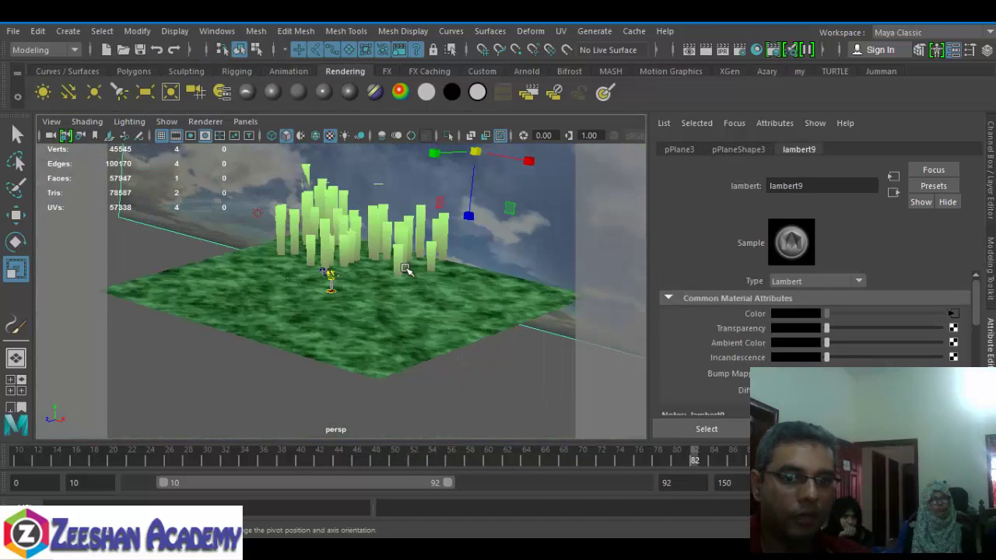
pyautogui.keyDown('alt'); pyautogui.moveTo(477, 157); pyautogui.dragTo(305, 244, button='middle'); pyautogui.keyUp('alt')
pyautogui.keyDown('alt'); pyautogui.moveTo(273, 242); pyautogui.dragTo(383, 215); pyautogui.keyUp('alt')
# Select the green ground plane in the perspective view and save the scene.
pyautogui.click(212, 372)
pyautogui.moveTo(161, 381); pyautogui.dragTo(363, 370)
pyautogui.keyDown('alt'); pyautogui.moveTo(366, 367); pyautogui.dragTo(437, 297); pyautogui.keyUp('alt')
pyautogui.keyDown('alt'); pyautogui.moveTo(374, 319); pyautogui.dragTo(420, 428, button='right'); pyautogui.keyUp('alt')
pyautogui.keyDown('alt'); pyautogui.moveTo(310, 154); pyautogui.dragTo(367, 211); pyautogui.keyUp('alt')
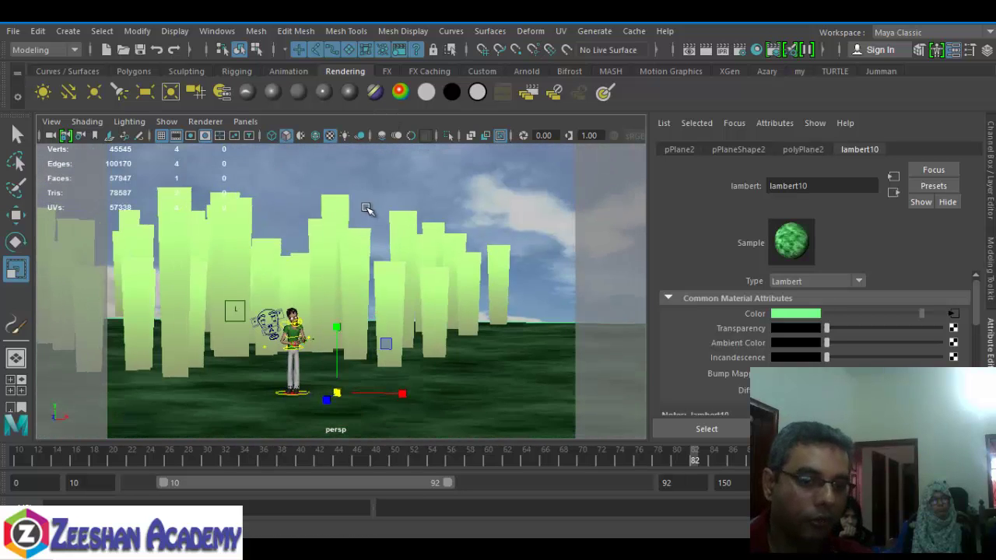
pyautogui.hotkey('ctrl', 's')
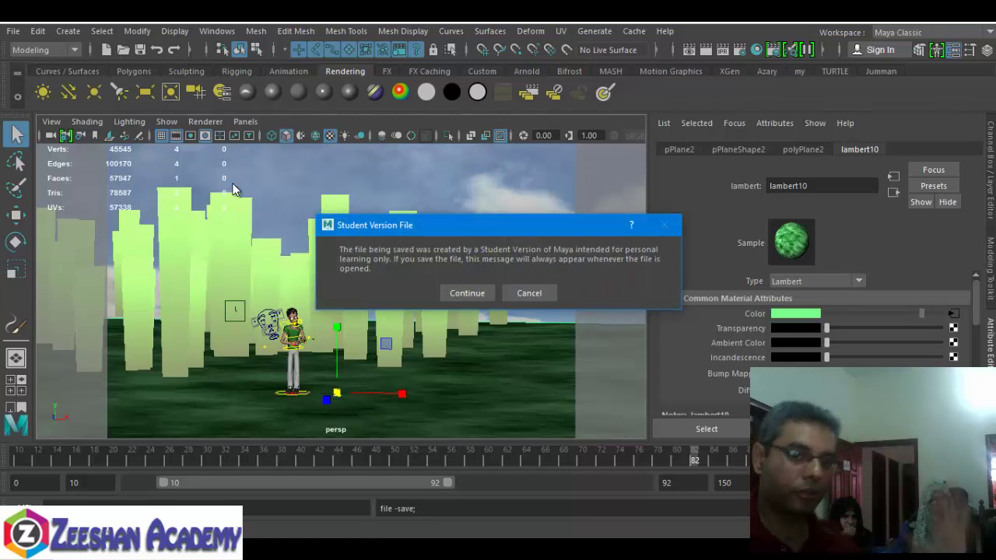
pyautogui.click(467, 292)
pyautogui.press('r')
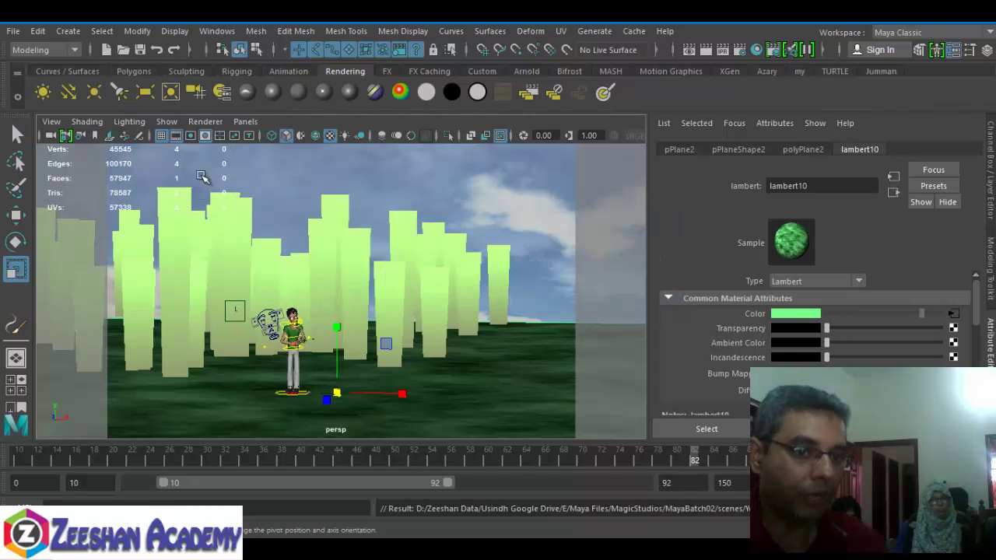
# Raise the ambient light and move it farther away from the sky backdrop.
pyautogui.keyDown('alt'); pyautogui.moveTo(400, 272); pyautogui.dragTo(267, 264); pyautogui.keyUp('alt')
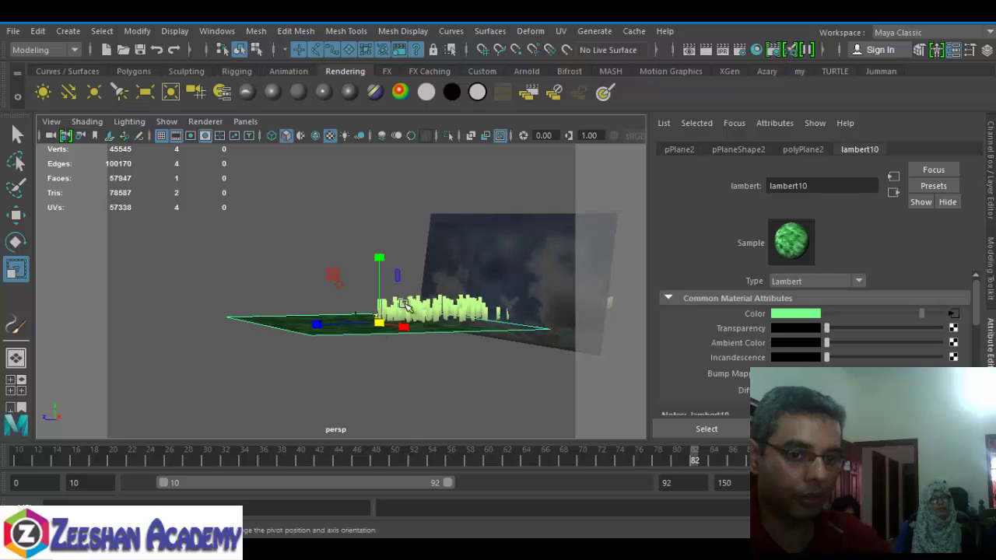
pyautogui.click(340, 285)
pyautogui.press('w')
pyautogui.moveTo(292, 235); pyautogui.dragTo(237, 157)
pyautogui.keyDown('alt'); pyautogui.moveTo(278, 207); pyautogui.dragTo(300, 231); pyautogui.keyUp('alt')
pyautogui.scroll(3, 300, 231)
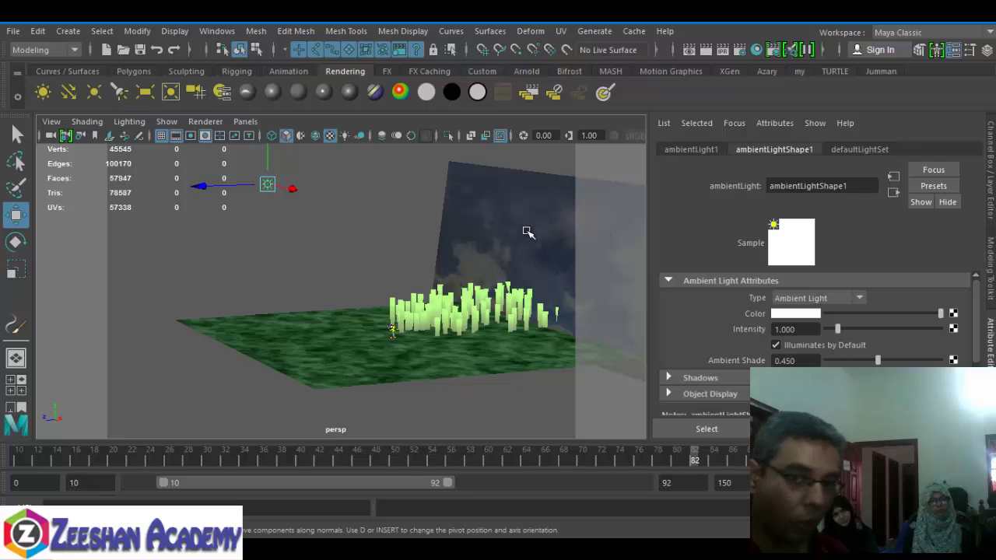
# Set the ambient light's color to a very pale blue with hue 187.04, saturation 0.041 and value 0.909.
pyautogui.click(786, 314)
pyautogui.click(366, 277)
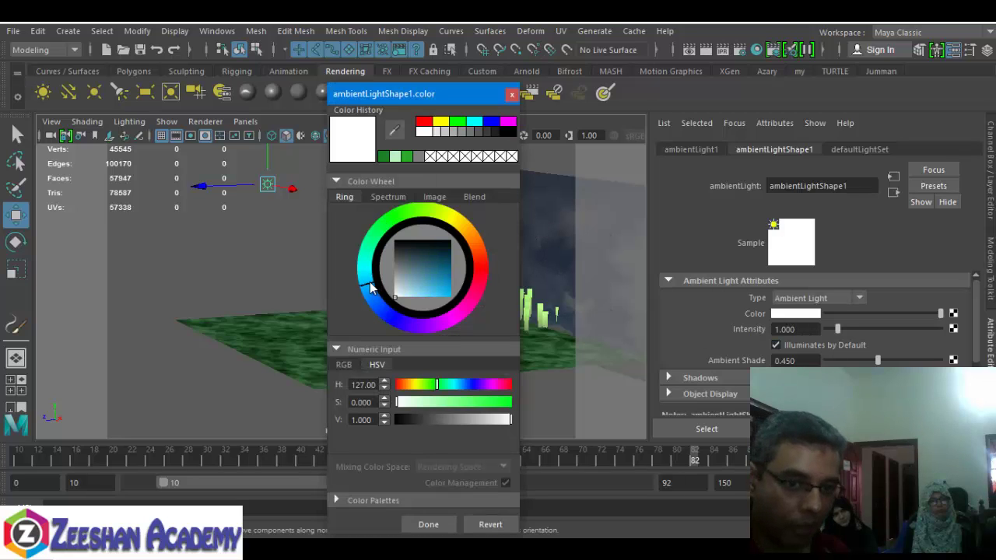
pyautogui.click(402, 288)
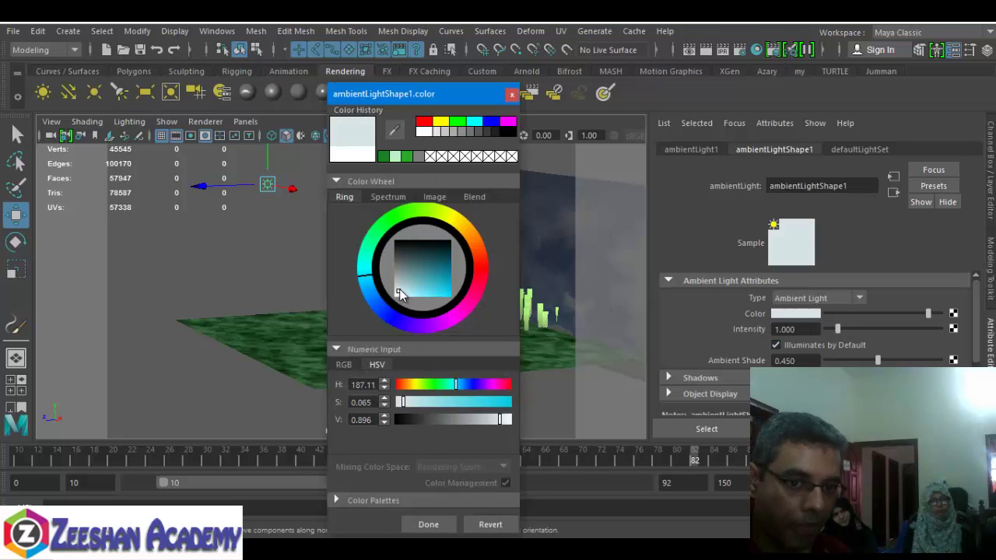
pyautogui.click(400, 292)
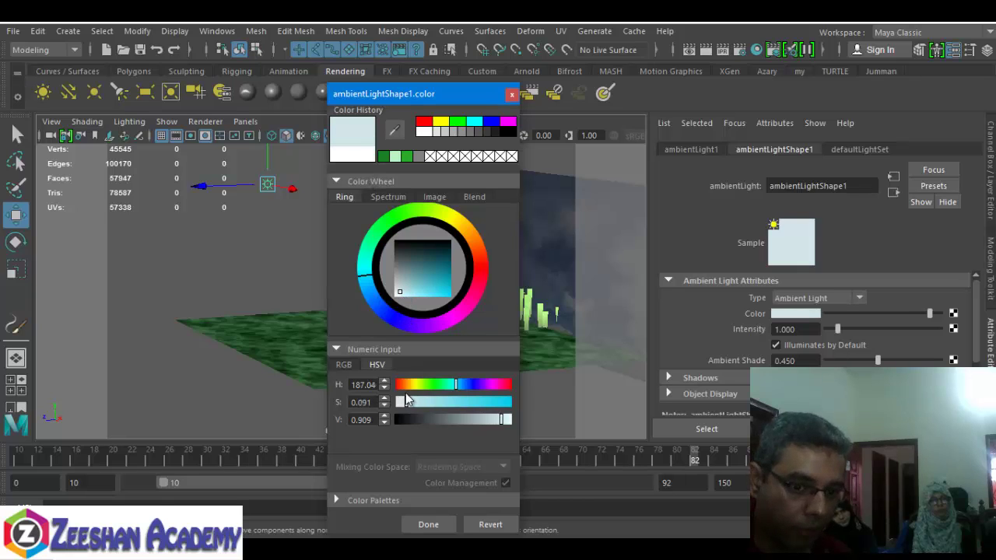
pyautogui.moveTo(408, 400); pyautogui.dragTo(404, 400)
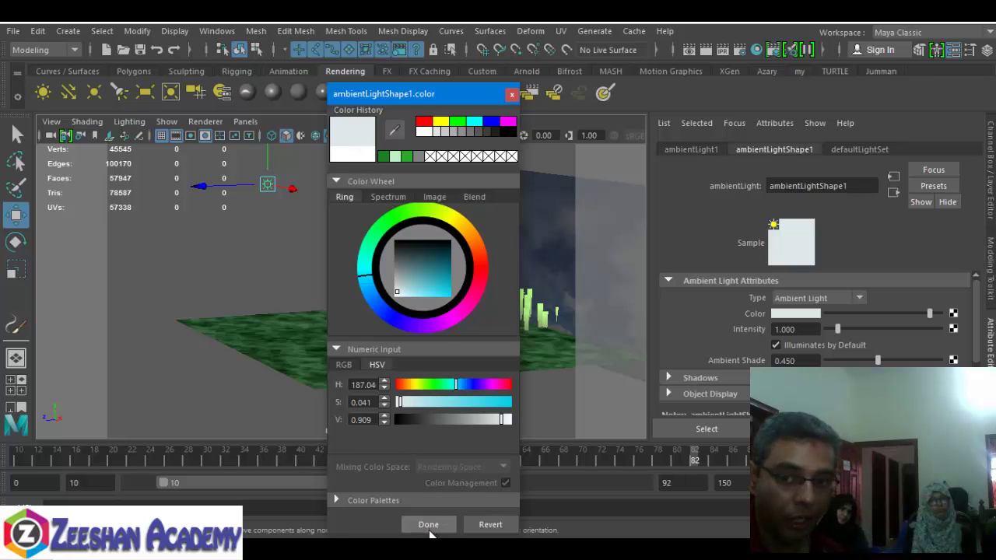
pyautogui.click(428, 525)
# Enable raytraced shadows on the ambient light and set its shadow color to a dark grey of about 0.188.
pyautogui.keyDown('alt'); pyautogui.moveTo(379, 363); pyautogui.dragTo(478, 351, button='right'); pyautogui.keyUp('alt')
pyautogui.scroll(-2, 790, 340)
pyautogui.click(730, 331)
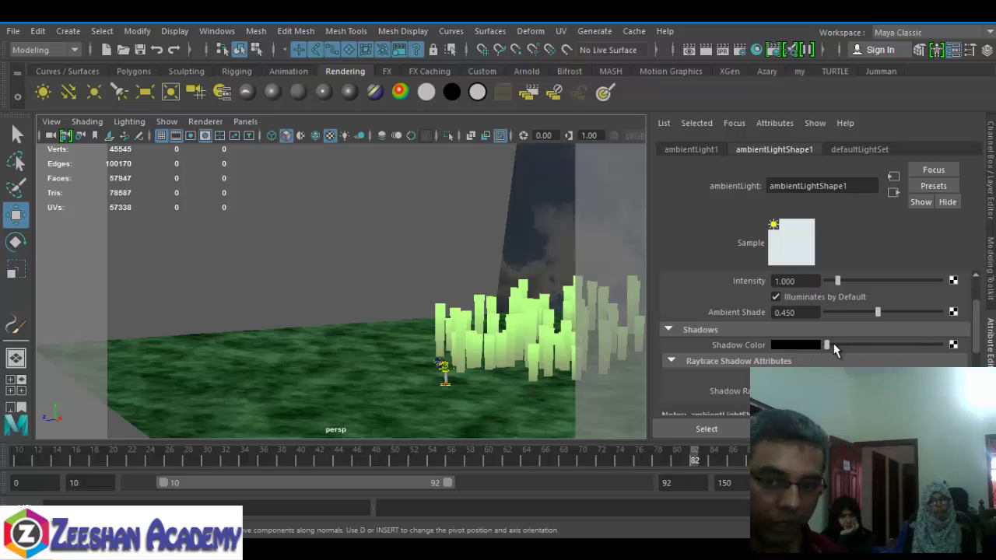
pyautogui.moveTo(827, 346); pyautogui.dragTo(847, 352)
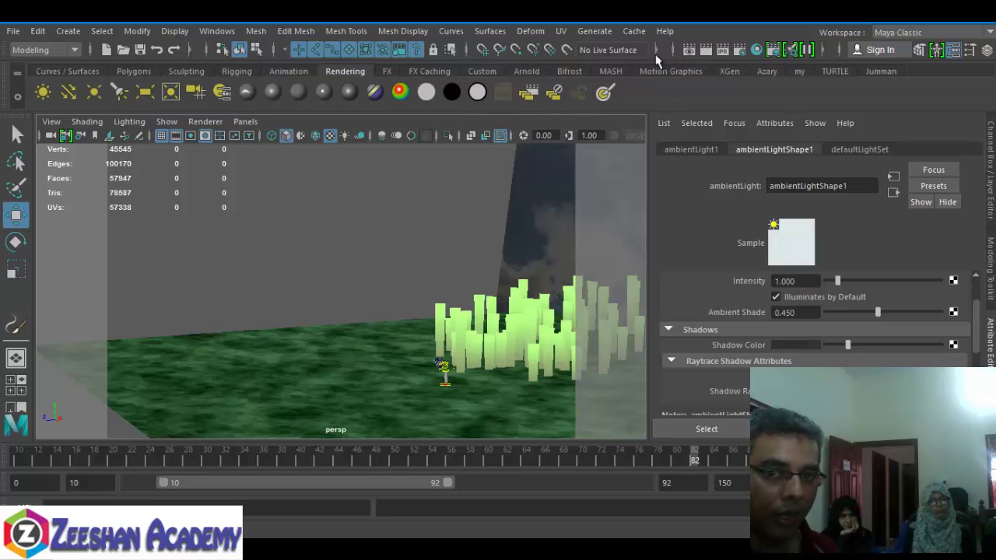
# Look through camera1 and test-render the current frame with Maya Software.
pyautogui.click(245, 122)
pyautogui.moveTo(276, 137)
pyautogui.click(424, 142)
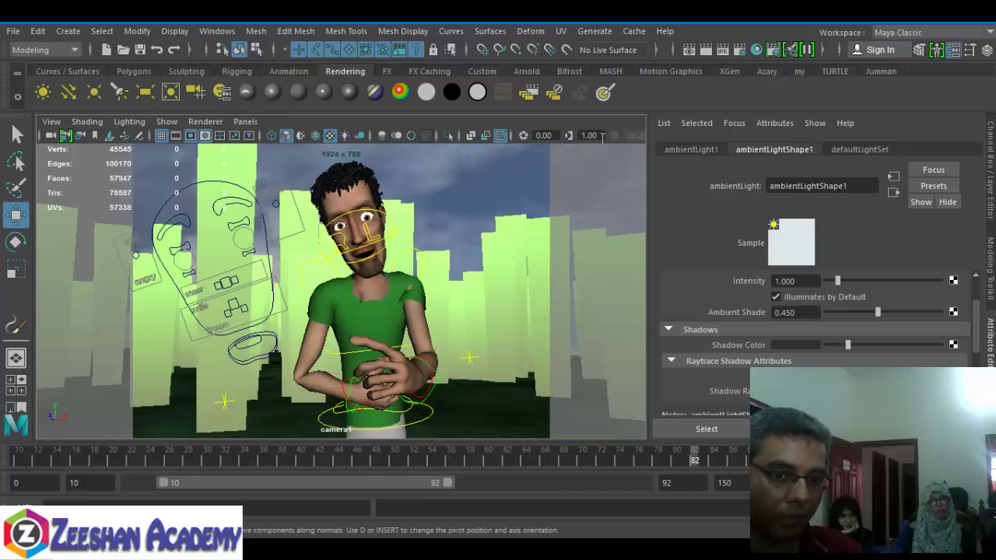
pyautogui.click(706, 50)
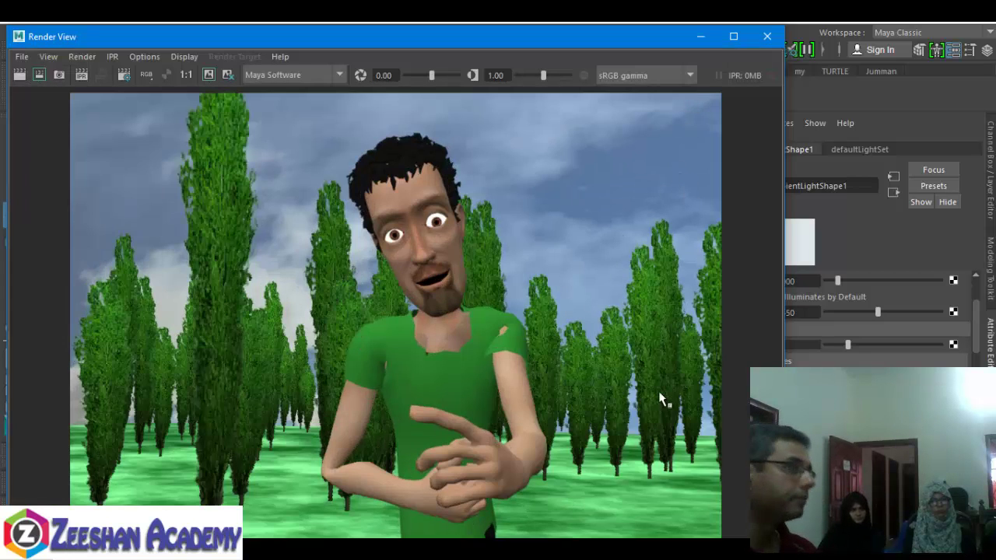
pyautogui.click(768, 36)
# Save the scene and switch from the Modeling to the Rendering command set.
pyautogui.click(137, 48)
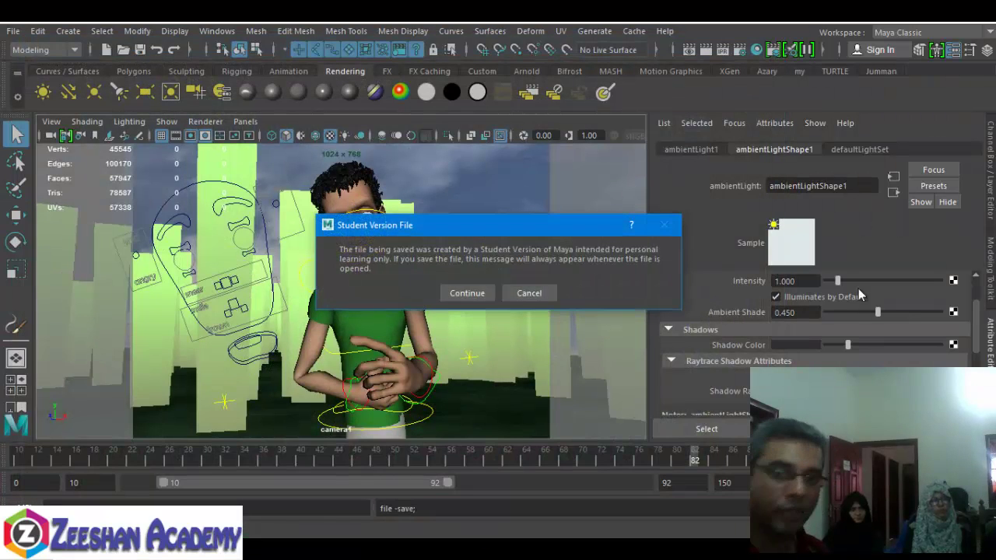
pyautogui.click(440, 294)
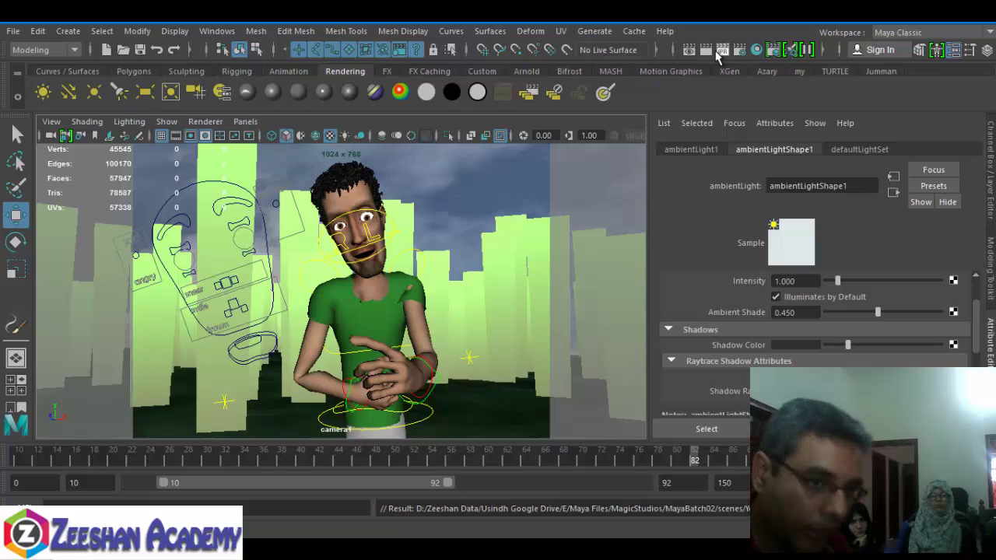
pyautogui.click(47, 50)
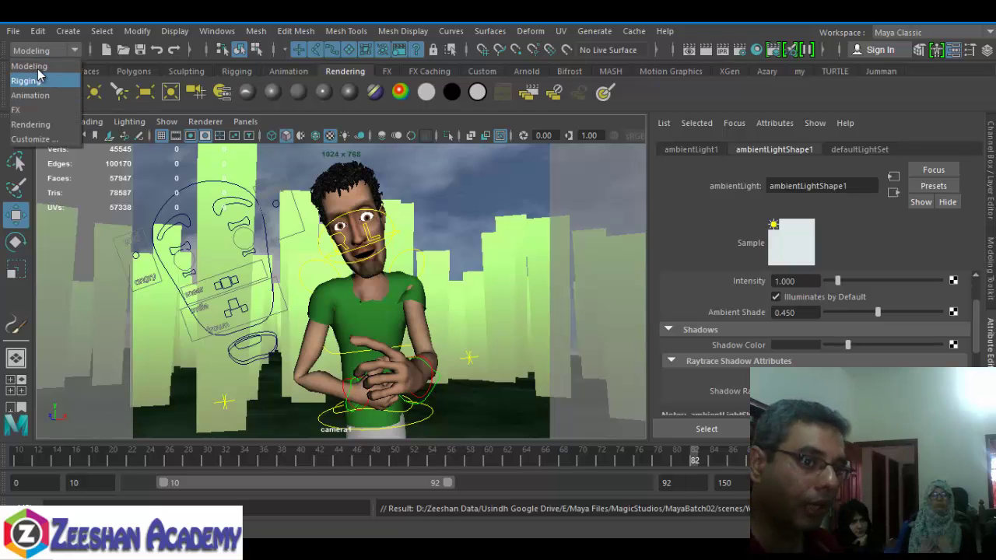
pyautogui.click(35, 125)
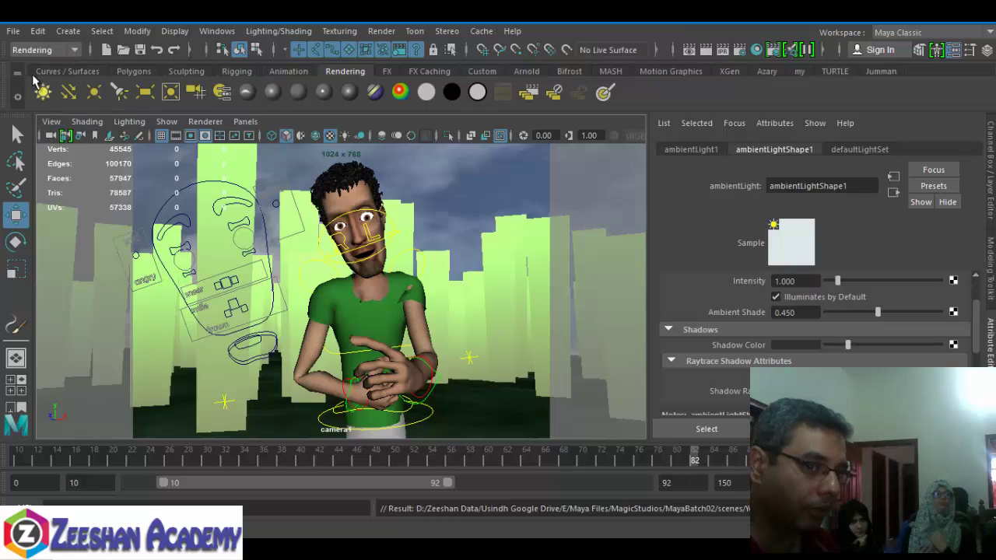
pyautogui.click(383, 35)
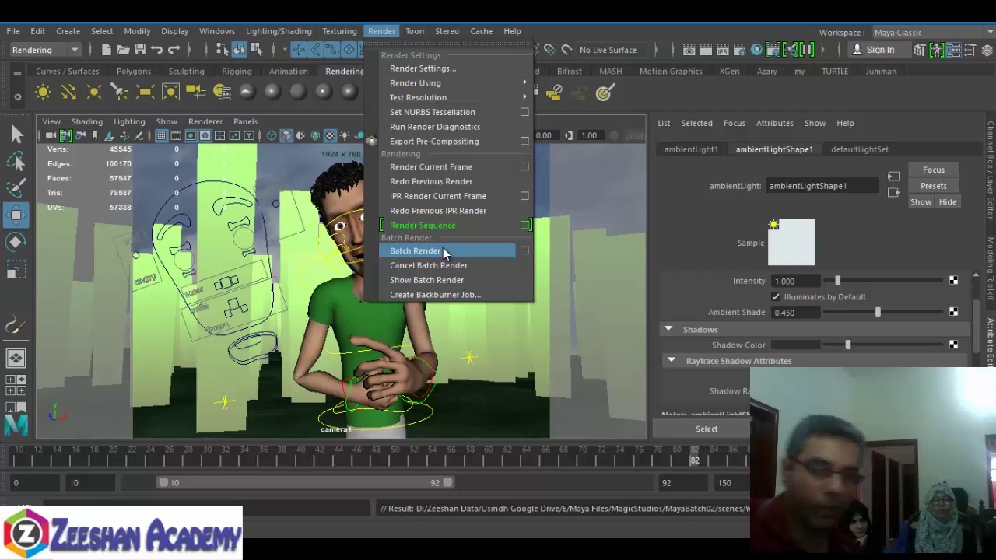
pyautogui.click(764, 25)
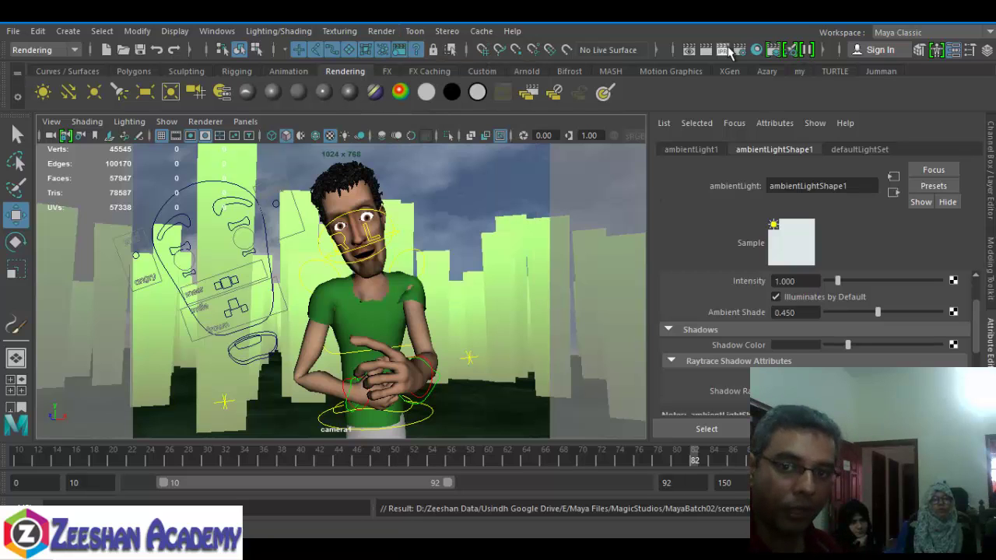
# Enable raytracing in the Maya Software render settings.
pyautogui.click(742, 49)
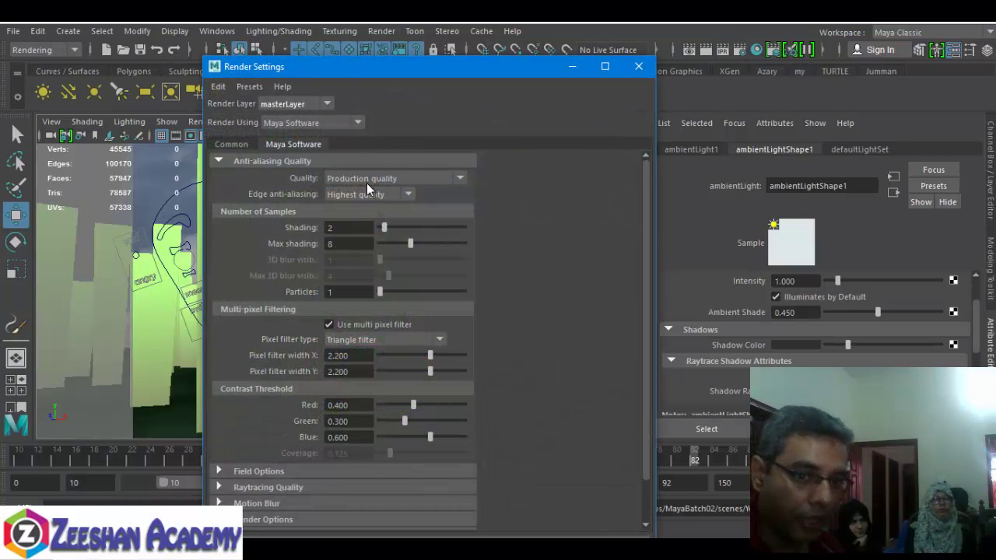
pyautogui.click(334, 488)
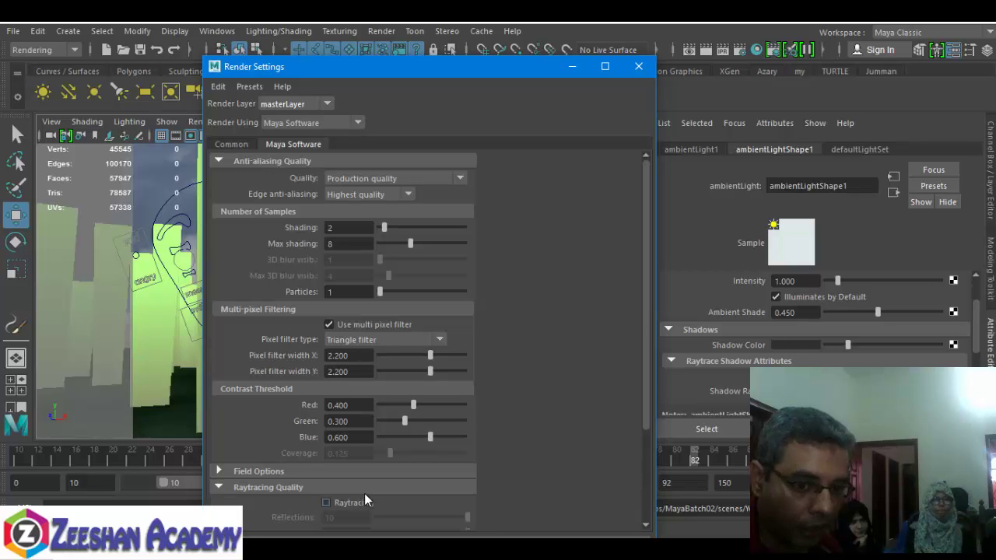
pyautogui.click(352, 502)
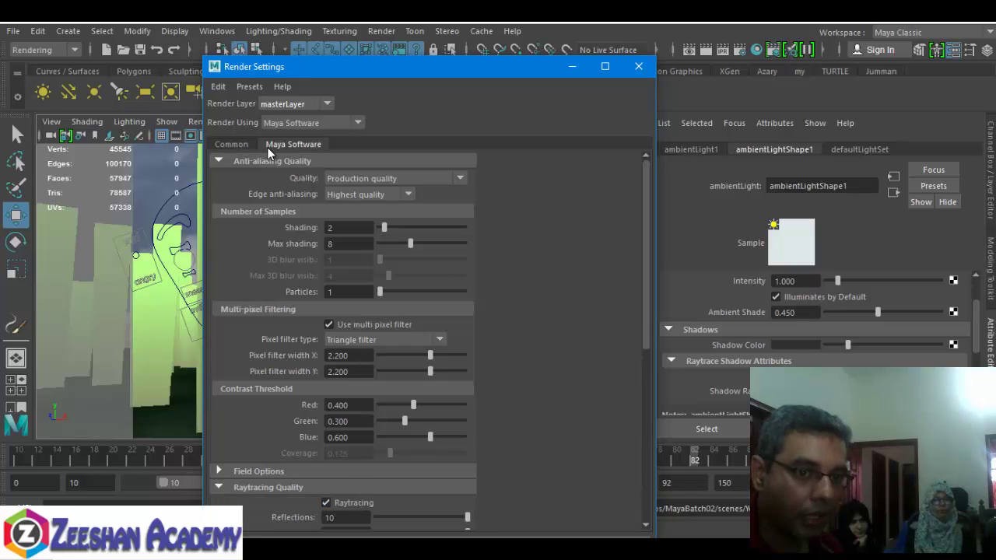
# Set the renderable camera to camera1 and check the frame range, file output and image size settings.
pyautogui.click(231, 144)
pyautogui.click(338, 274)
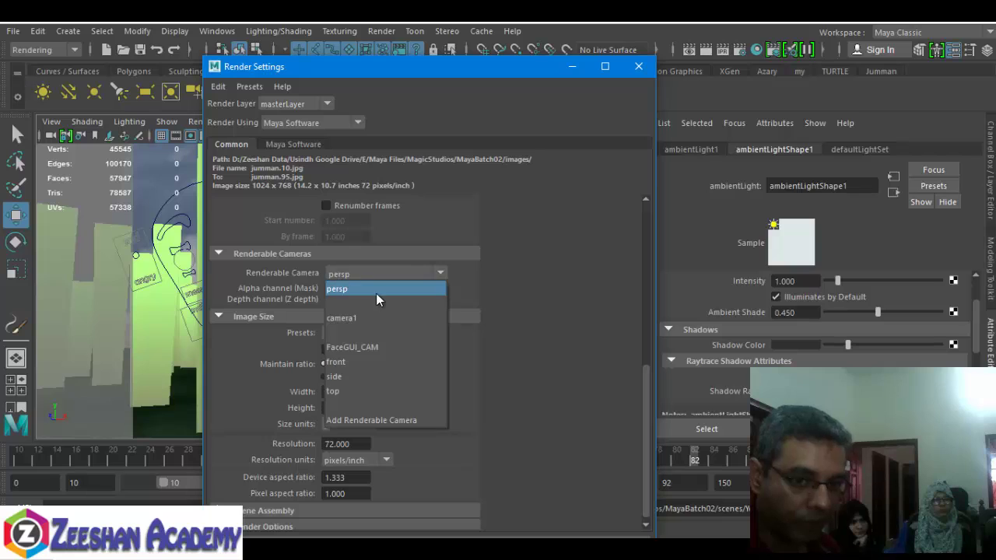
pyautogui.click(342, 318)
pyautogui.scroll(3, 528, 316)
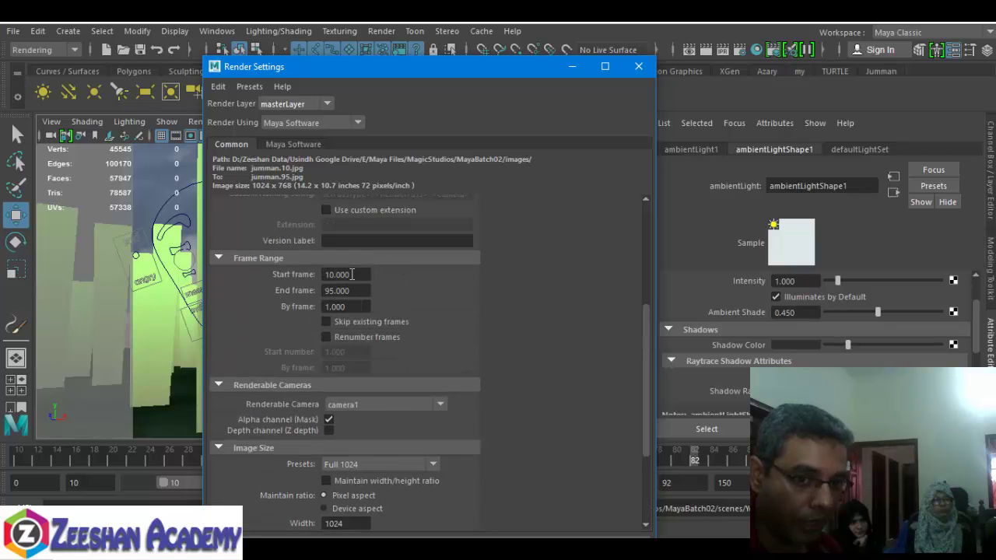
pyautogui.moveTo(352, 274); pyautogui.dragTo(325, 275)
pyautogui.scroll(3, 382, 278)
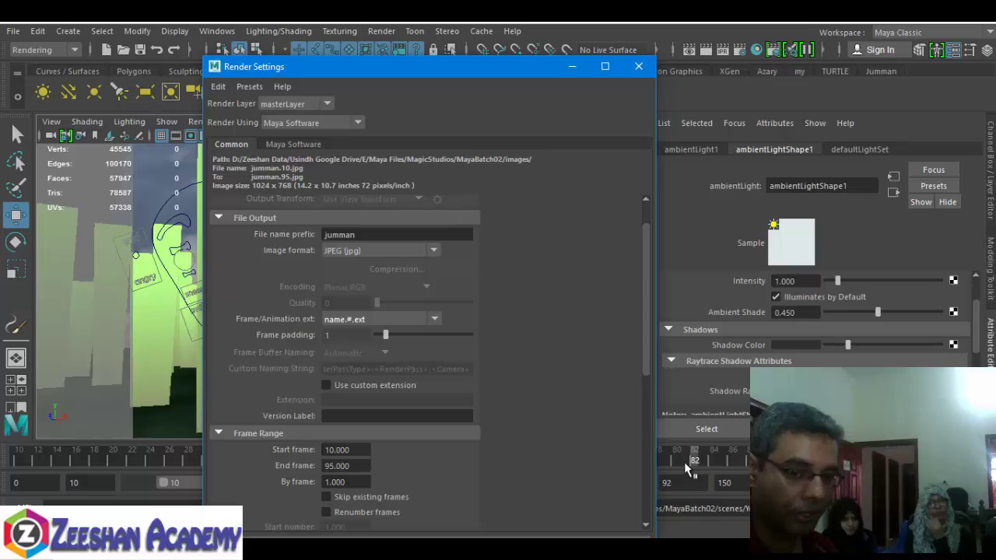
pyautogui.scroll(-8, 560, 405)
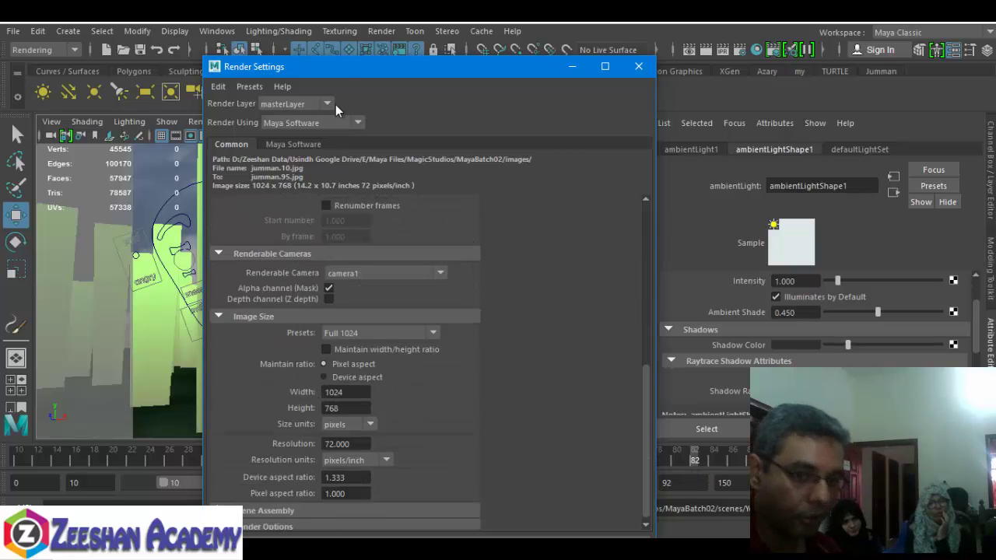
pyautogui.moveTo(323, 68); pyautogui.dragTo(561, 67)
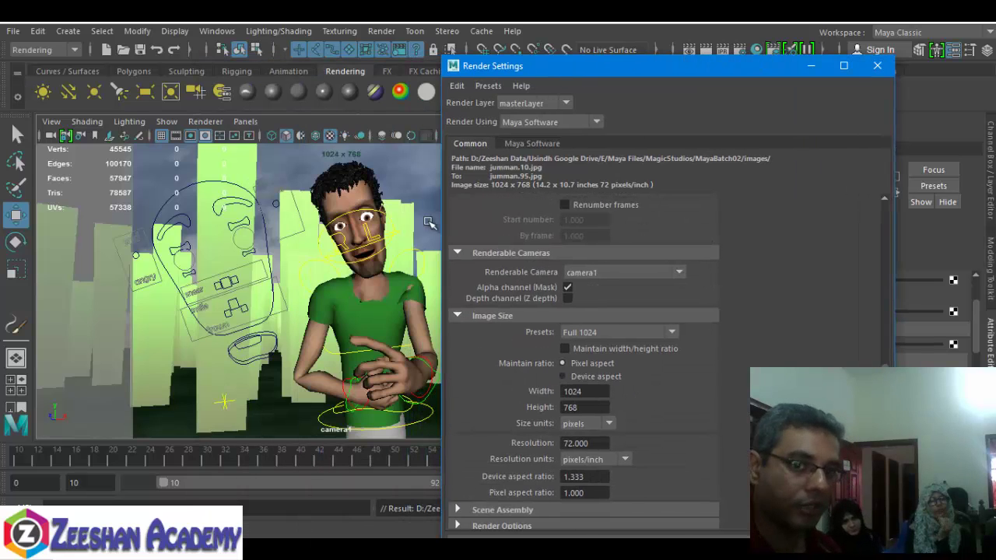
# Start a batch render of the animation using all available processors and close the render settings.
pyautogui.click(381, 31)
pyautogui.click(464, 251)
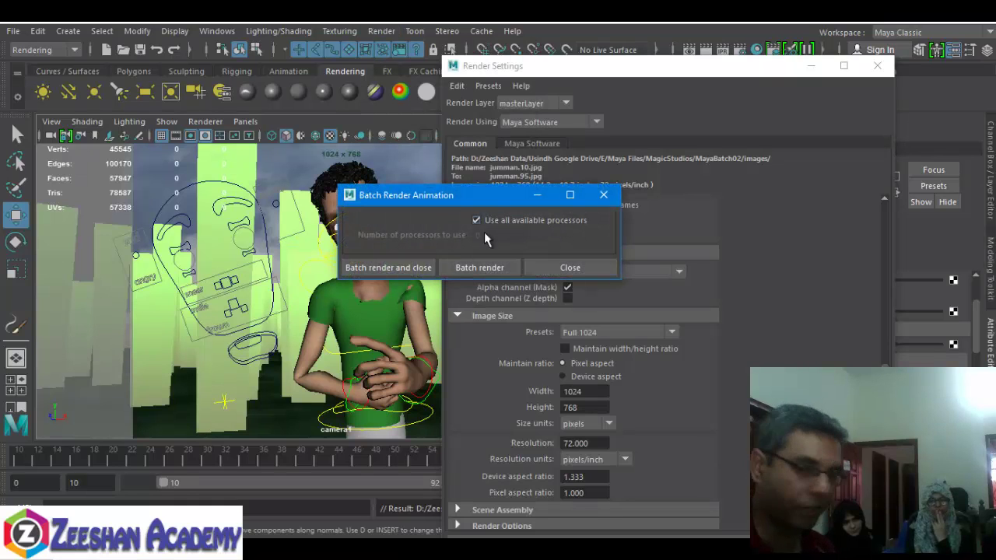
pyautogui.click(388, 267)
pyautogui.click(465, 293)
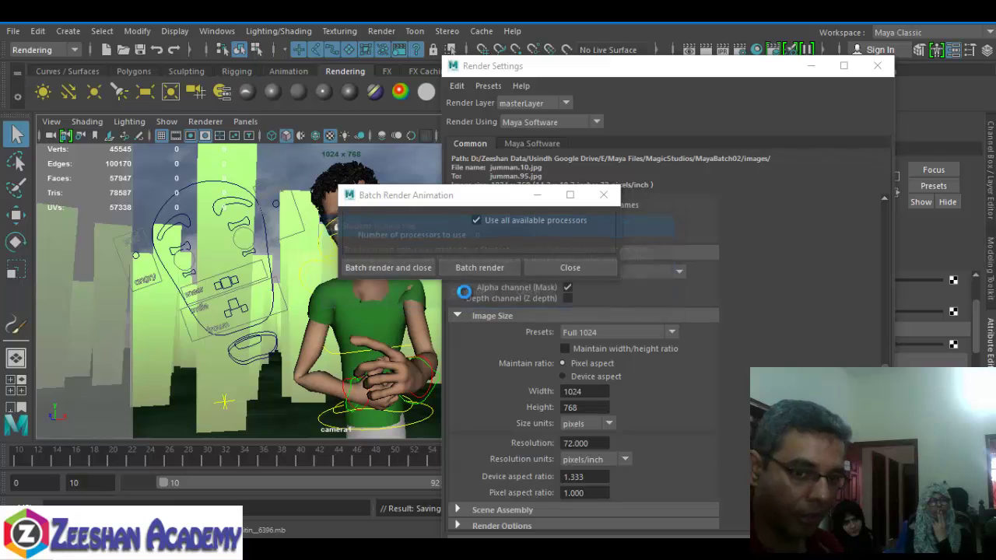
pyautogui.click(877, 65)
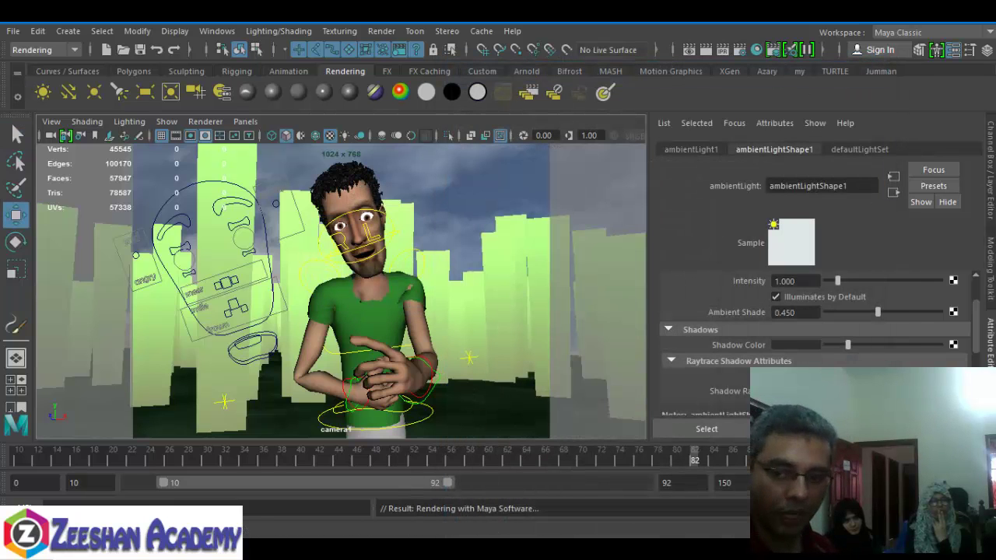
# Open the Script Editor and enlarge its window to monitor the batch render progress.
pyautogui.click(985, 509)
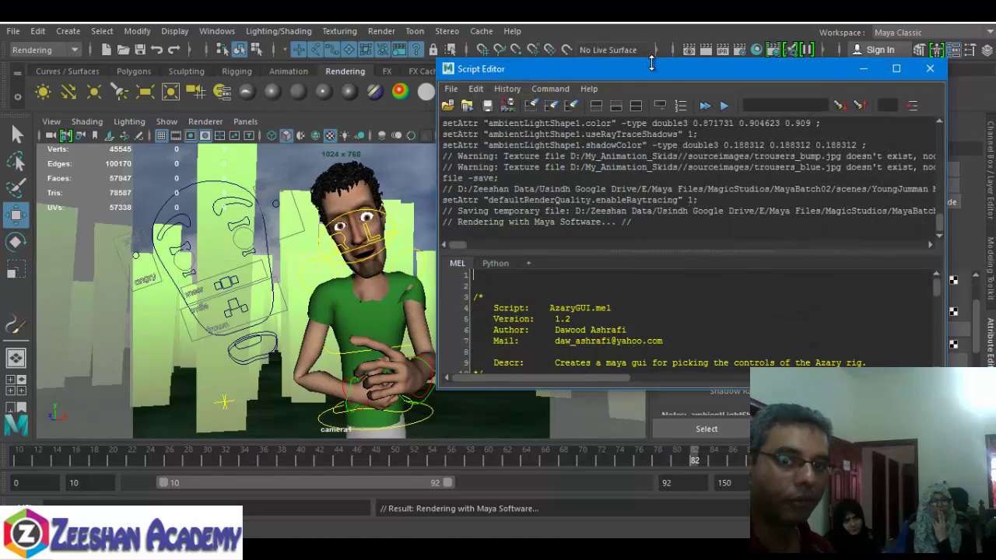
pyautogui.doubleClick(651, 64)
pyautogui.moveTo(436, 194); pyautogui.dragTo(344, 194)
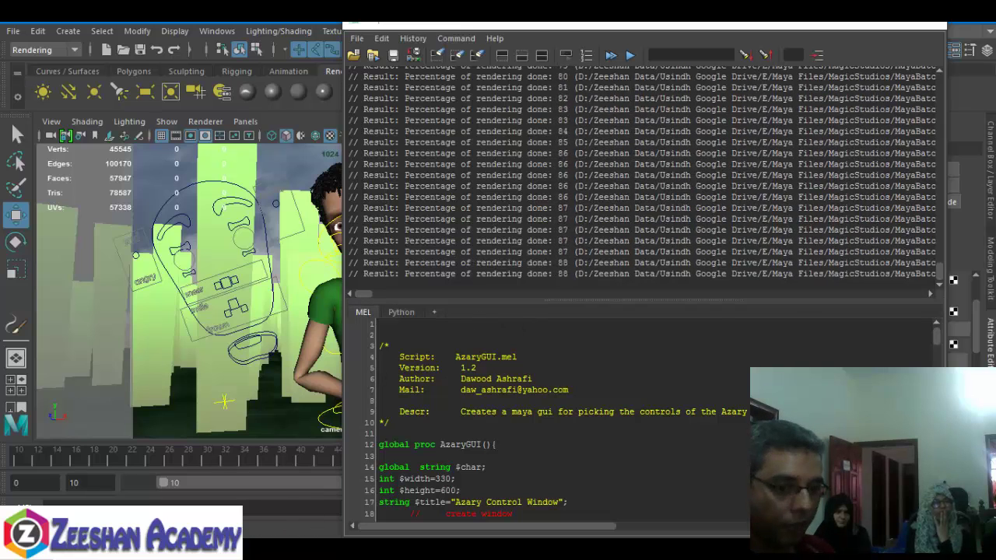
# Switch to File Explorer and open the MayaBatch02 project's images folder to find the rendered frames.
pyautogui.click(251, 493)
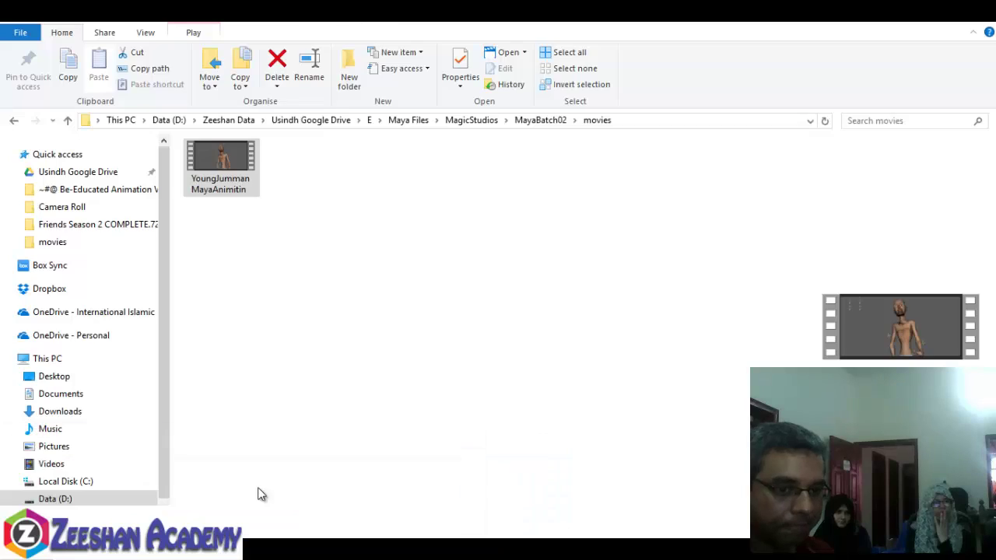
pyautogui.click(537, 122)
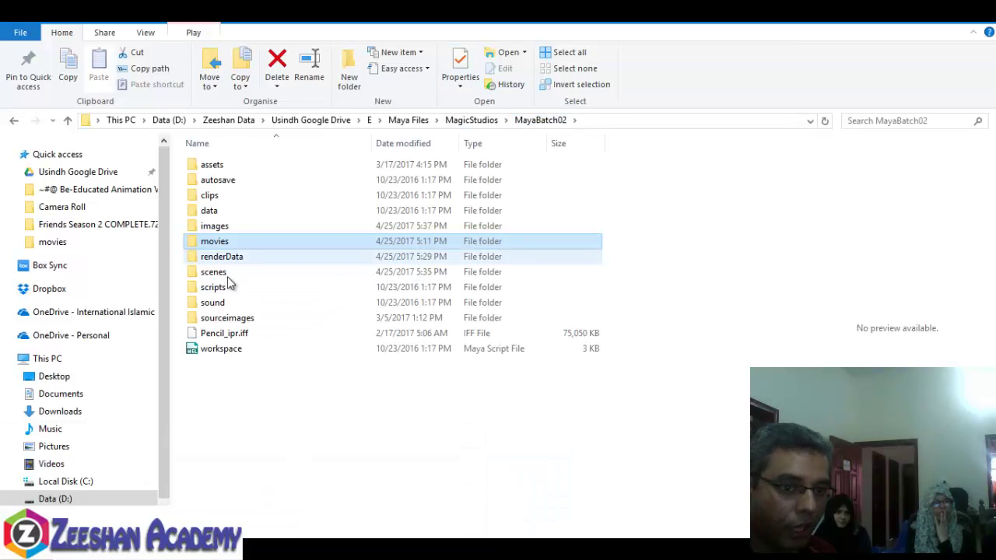
pyautogui.doubleClick(222, 225)
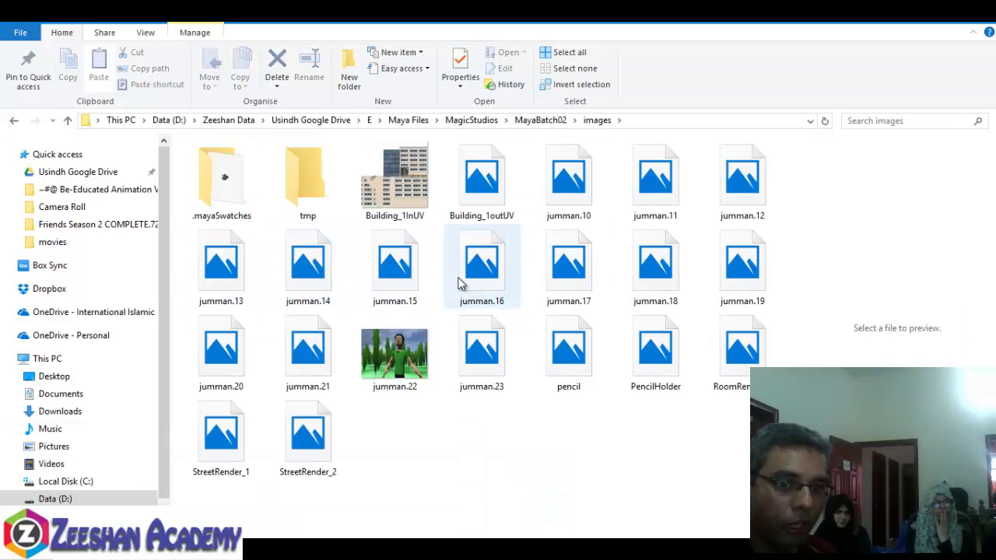
# Preview the rendered frames jumman.10, jumman.22 and jumman.23 in the images folder.
pyautogui.click(578, 193)
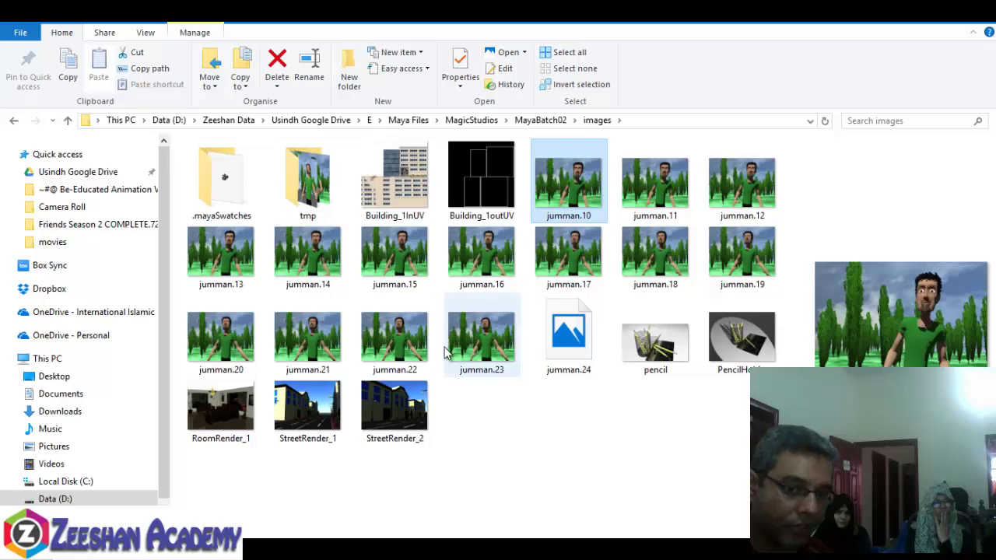
pyautogui.click(416, 354)
pyautogui.click(472, 351)
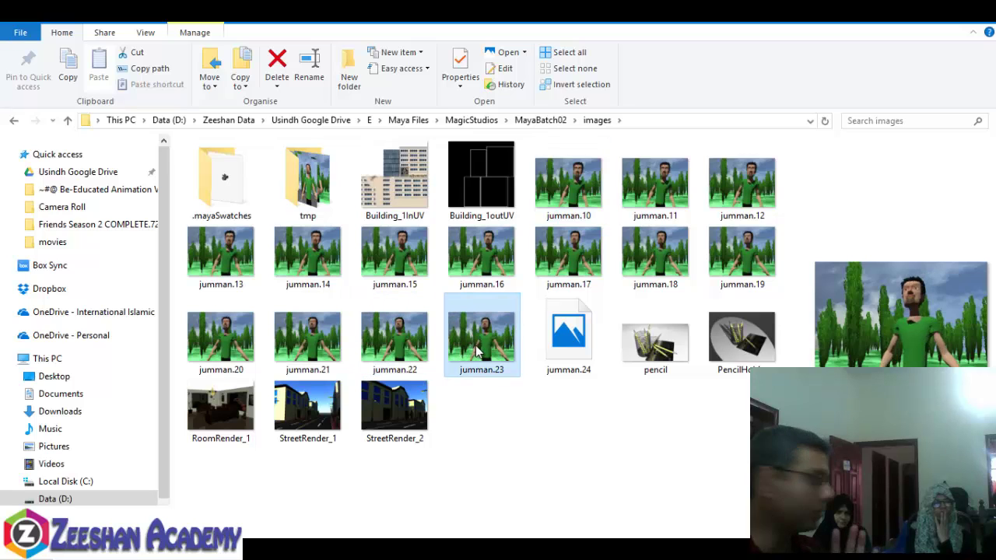
# Open jumman.10 in the photo viewer and page forward and back through the rendered frames.
pyautogui.click(581, 185)
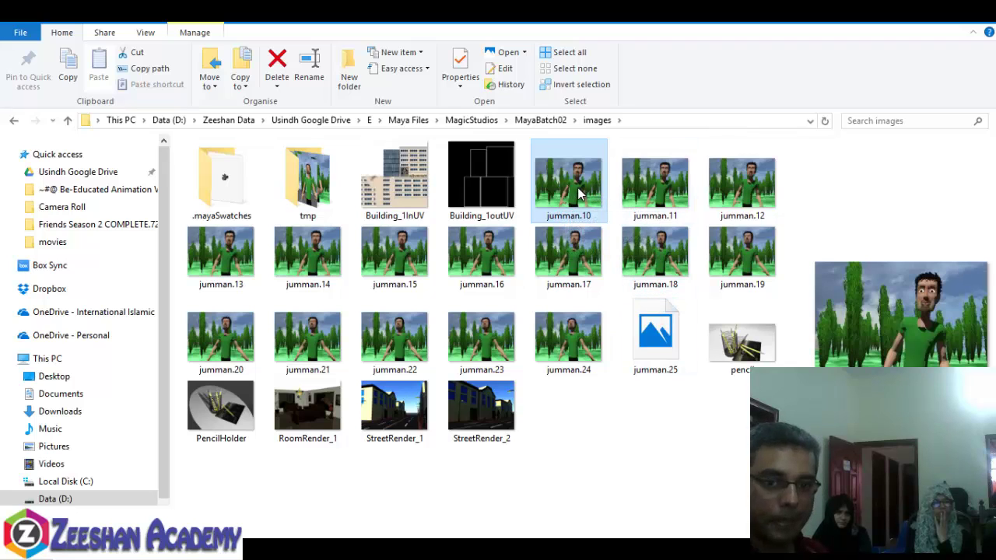
pyautogui.rightClick(572, 193)
pyautogui.click(636, 99)
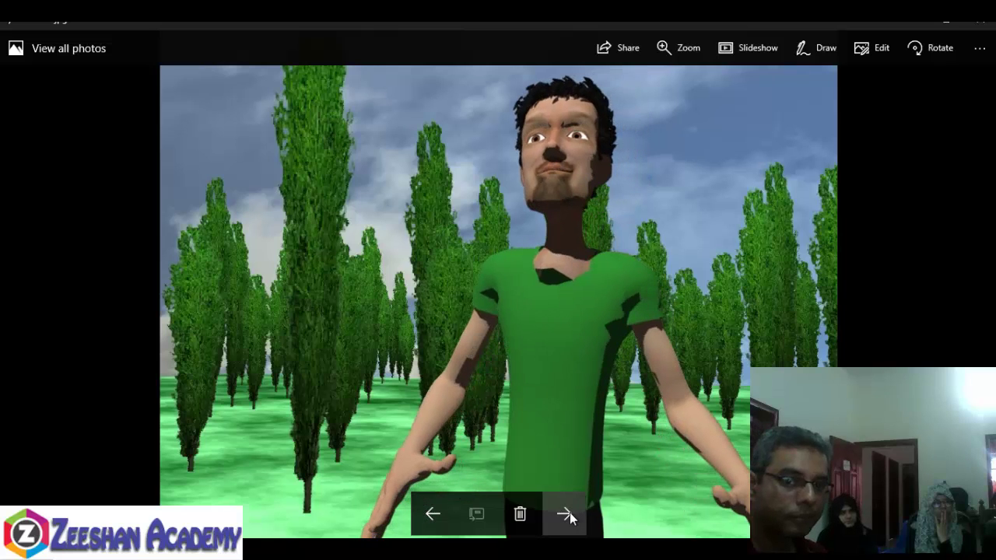
pyautogui.click(571, 516)
pyautogui.click(571, 513)
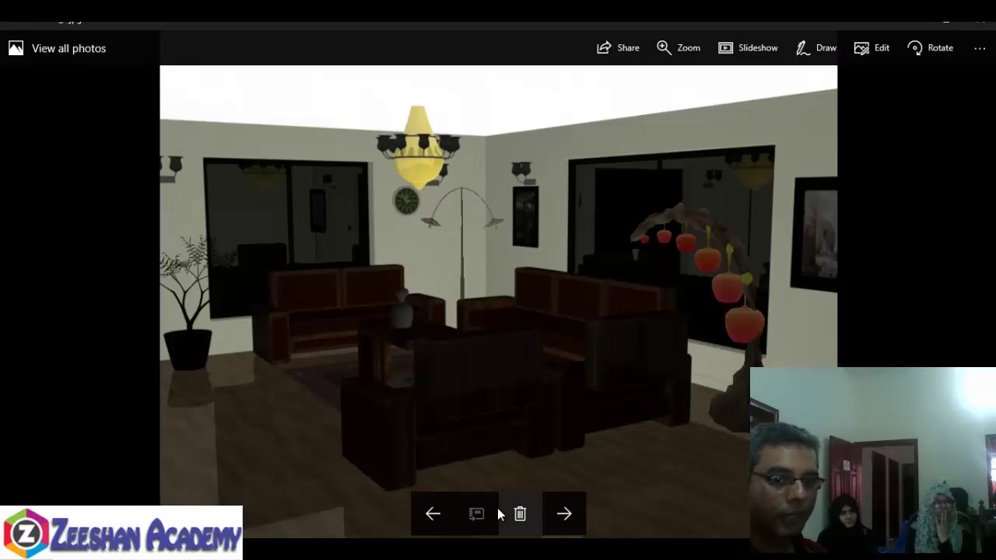
pyautogui.click(433, 515)
pyautogui.click(433, 515)
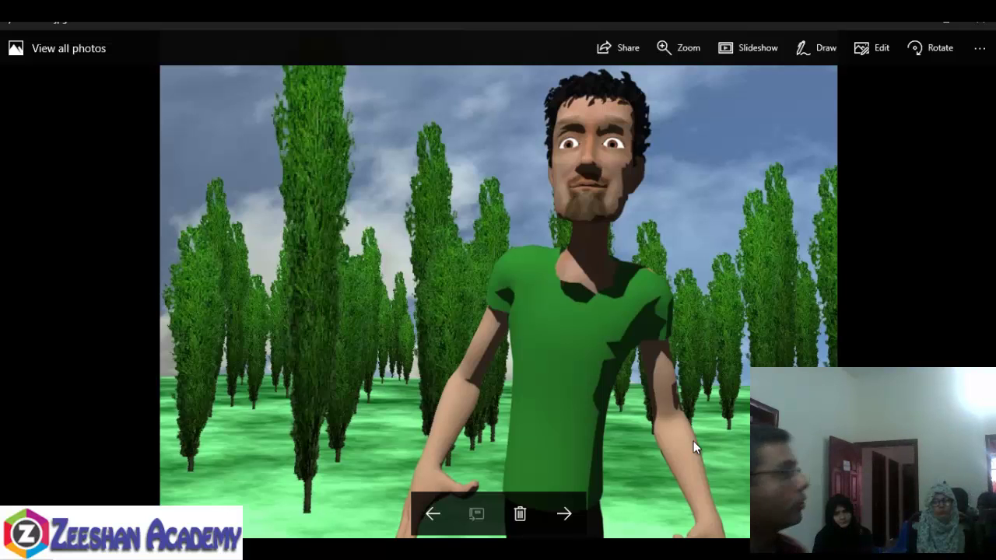
# Inspect the character and trees in the open rendered frame at closer and wider magnification.
pyautogui.scroll(2, 694, 442)
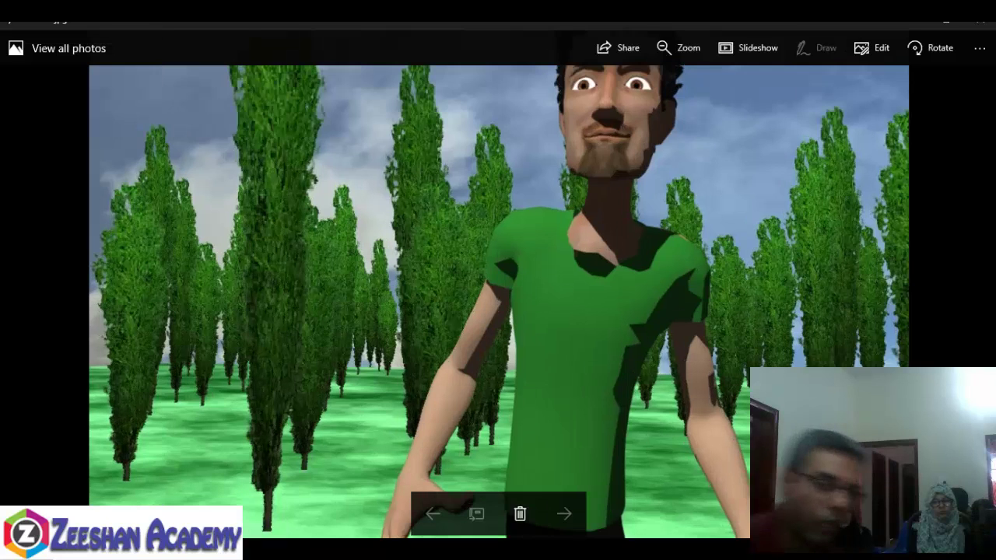
pyautogui.scroll(-1, 597, 217)
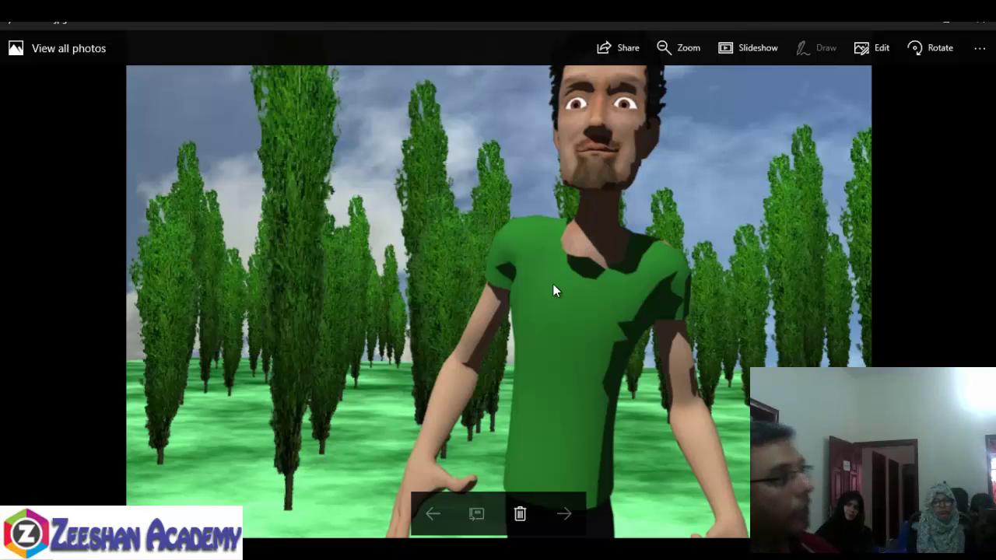
pyautogui.scroll(-2, 498, 404)
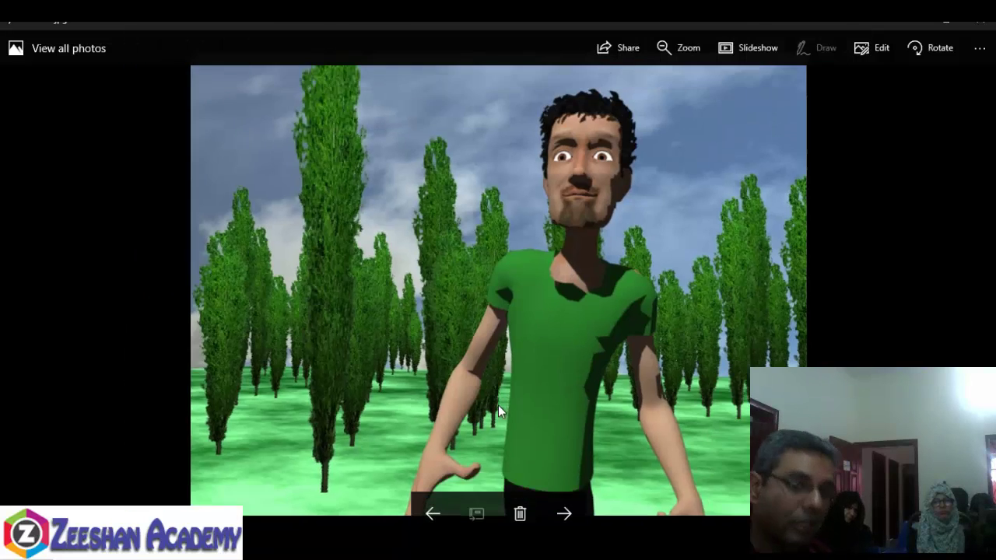